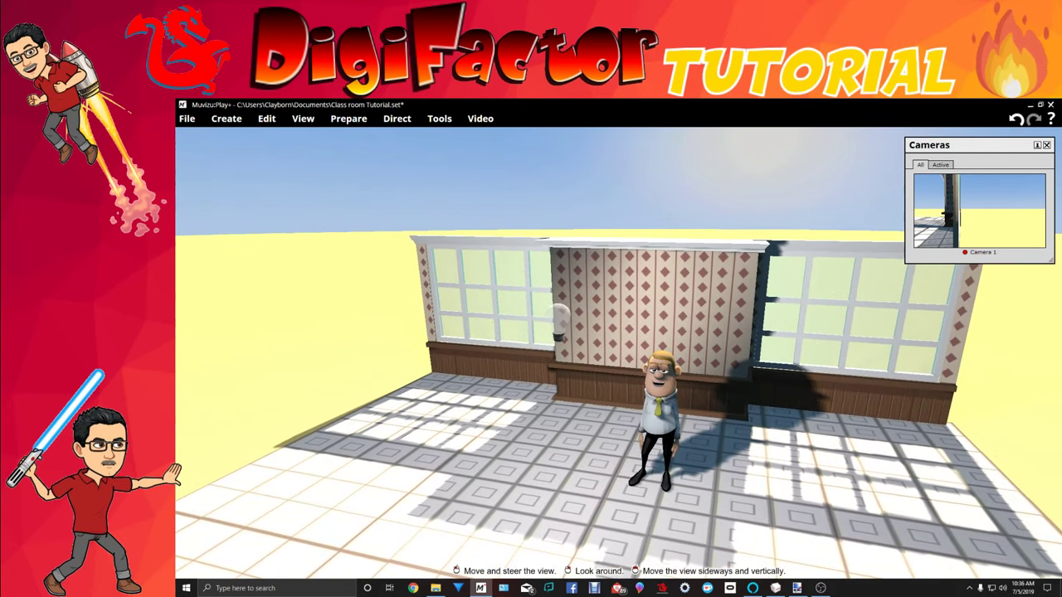
# Copy the center wall with the diamond wallpaper and paste the duplicate over the open floor beside the room.
pyautogui.moveTo(665, 342); pyautogui.dragTo(580, 284)
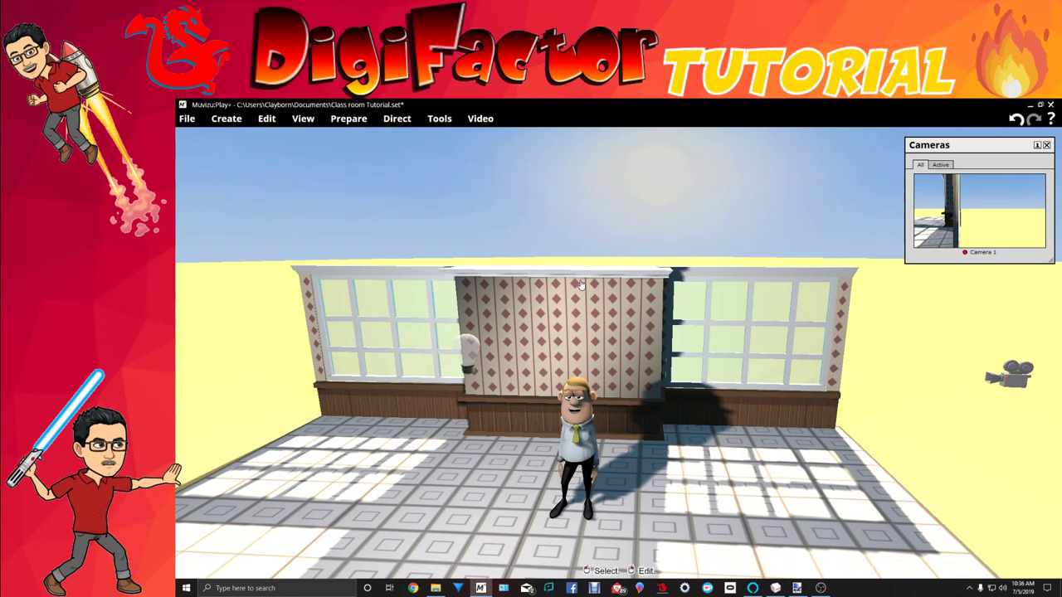
pyautogui.click(581, 285)
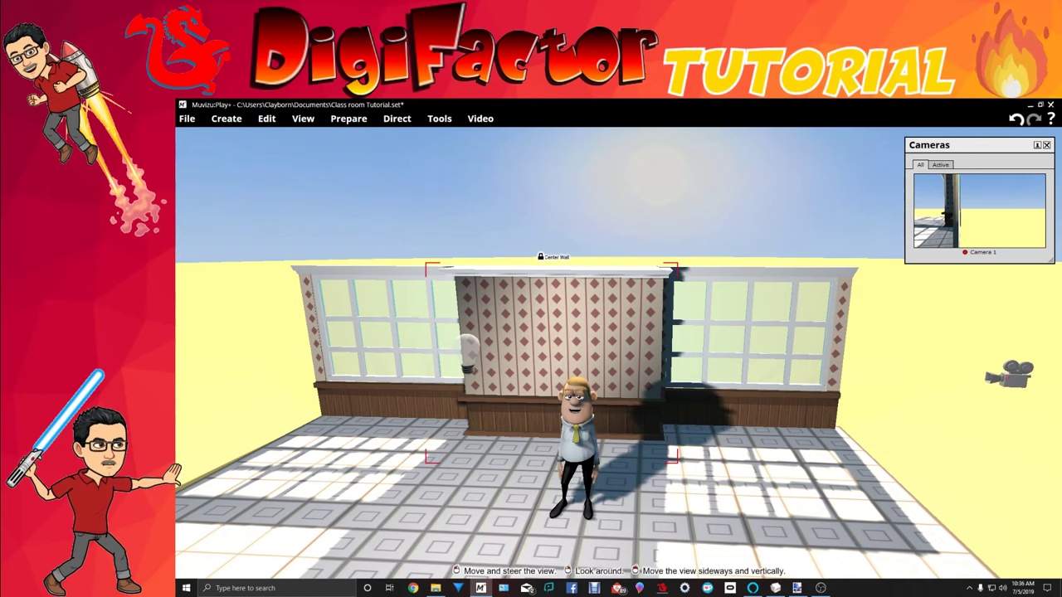
pyautogui.rightClick(581, 284)
pyautogui.click(529, 397)
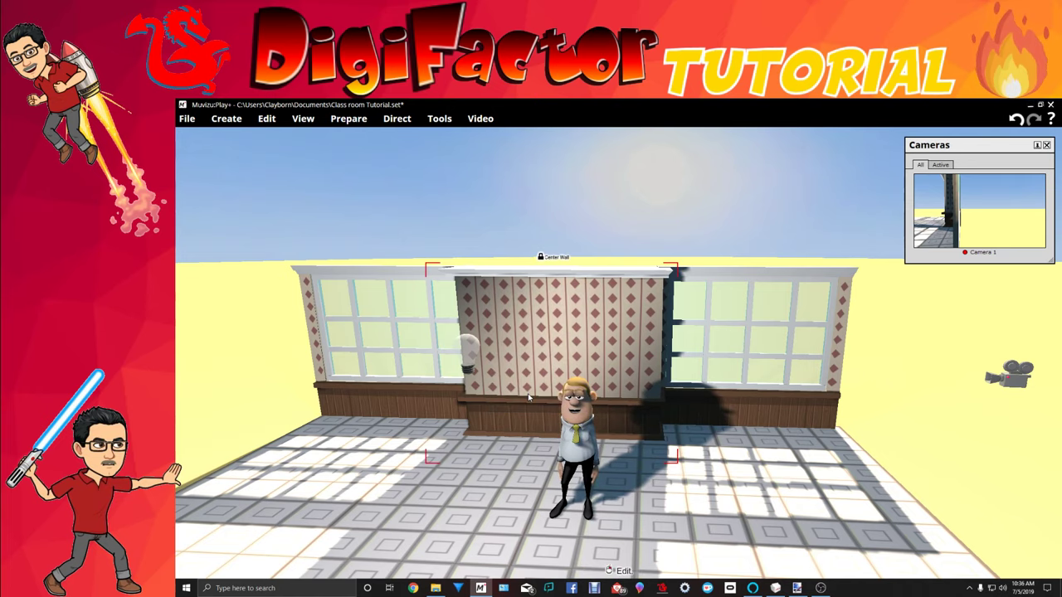
pyautogui.moveTo(723, 407); pyautogui.dragTo(703, 437)
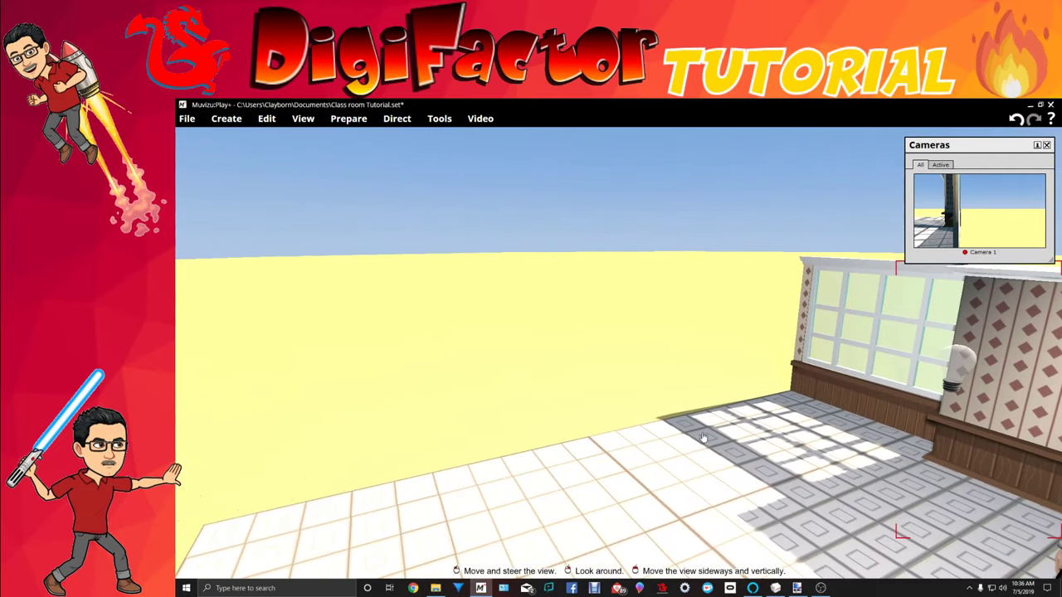
pyautogui.rightClick(596, 302)
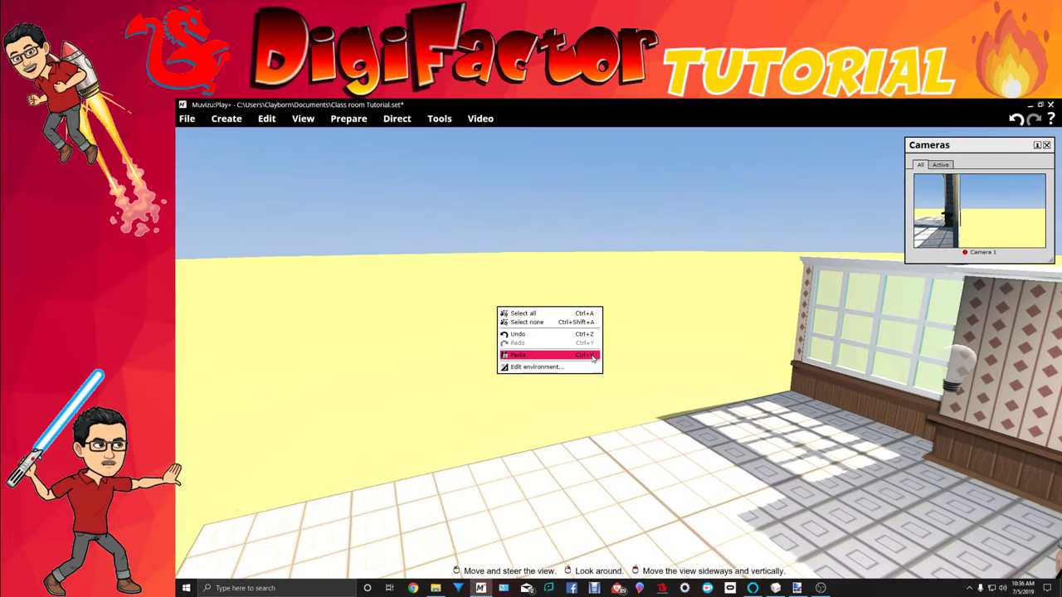
pyautogui.click(547, 354)
# Edit the pasted wall's physics so that it keeps upright and no longer floats in the air.
pyautogui.rightClick(665, 370)
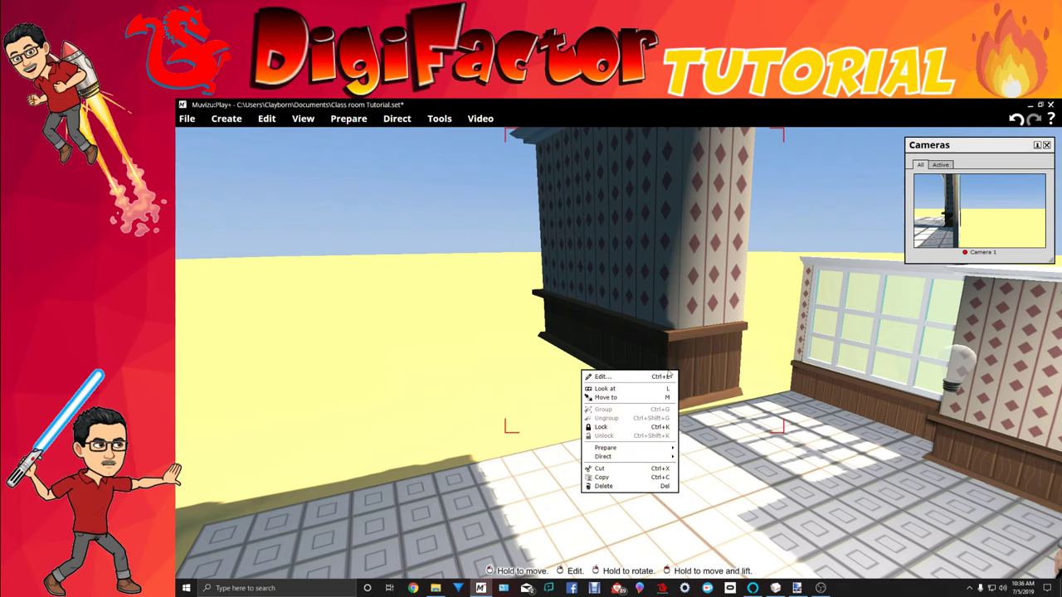
pyautogui.click(665, 377)
pyautogui.click(894, 402)
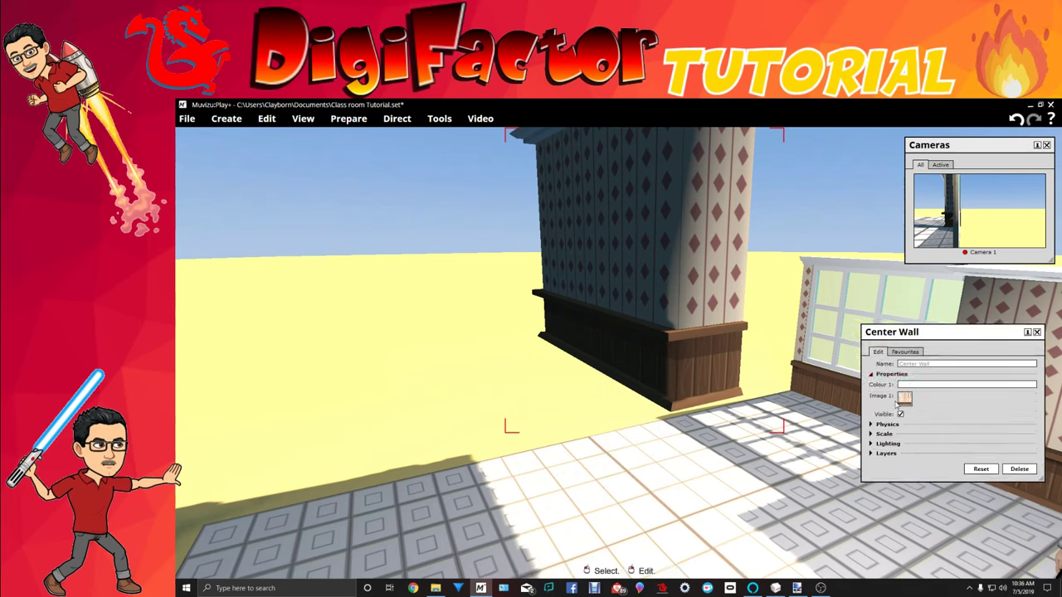
pyautogui.click(889, 375)
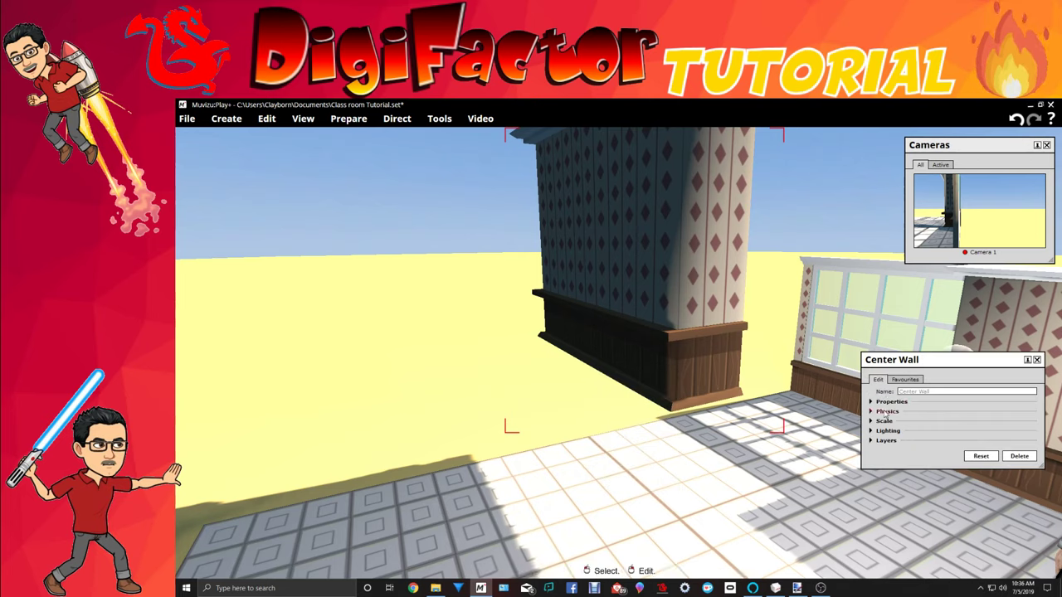
pyautogui.click(886, 411)
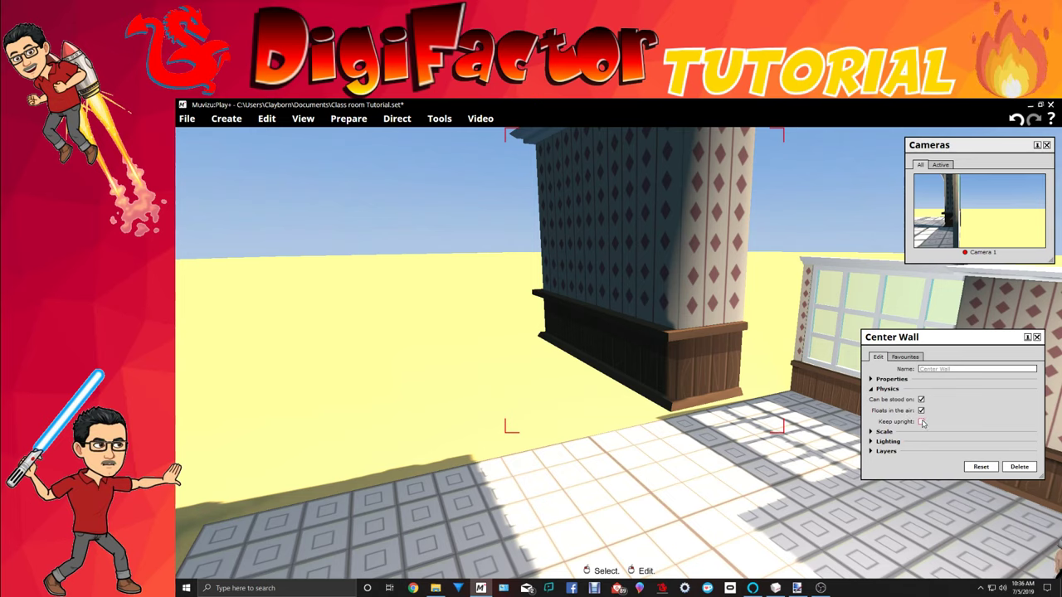
pyautogui.click(921, 422)
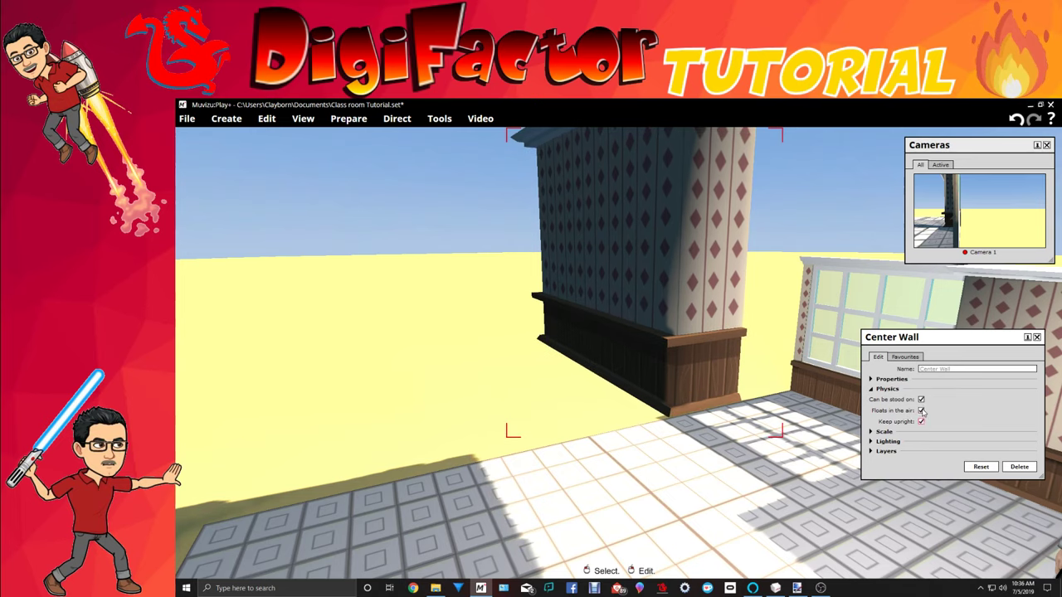
pyautogui.click(921, 410)
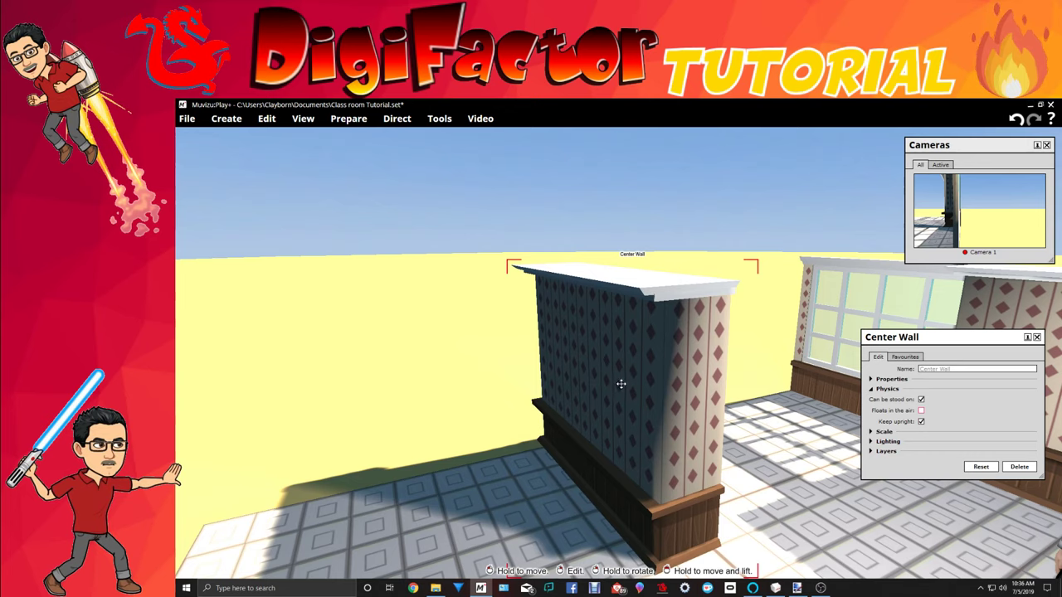
# Rotate and move the pasted wall to form a side wall of the room, meeting the outer end of the window wall.
pyautogui.moveTo(622, 384); pyautogui.dragTo(668, 388)
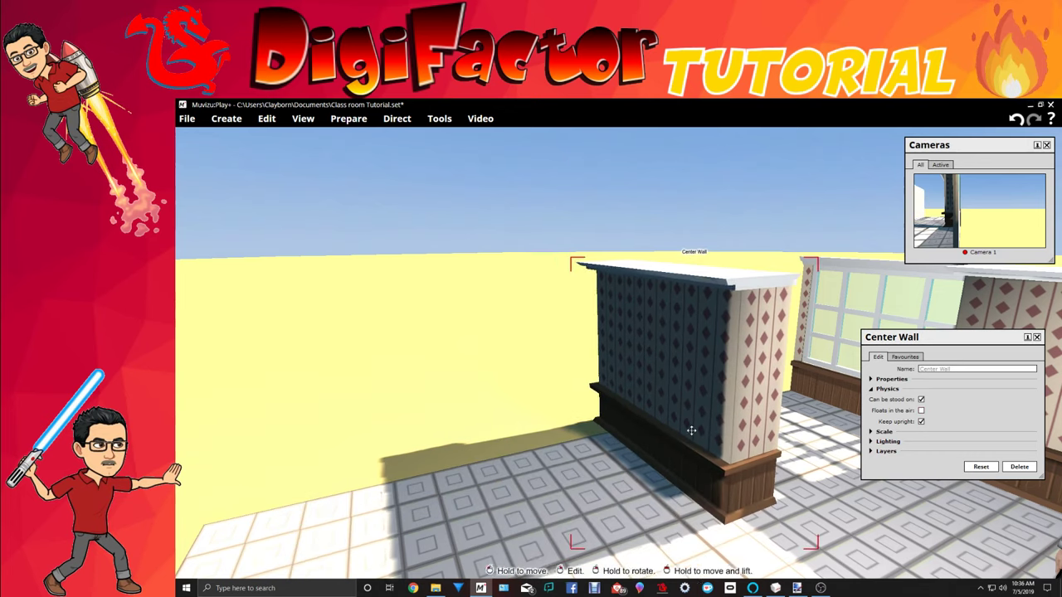
pyautogui.moveTo(668, 388); pyautogui.dragTo(755, 388, button='right')
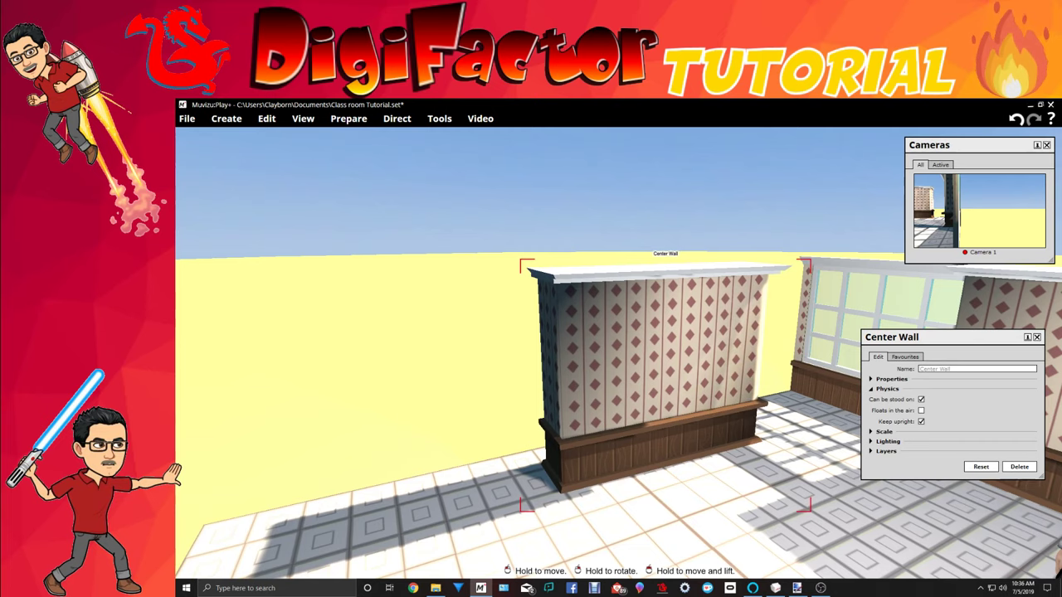
pyautogui.moveTo(680, 496)
pyautogui.mouseDown(button='right')
pyautogui.moveTo(635, 495)
pyautogui.moveTo(701, 481)
pyautogui.moveTo(680, 495)
pyautogui.mouseUp(button='right')
pyautogui.moveTo(679, 495); pyautogui.dragTo(663, 489)
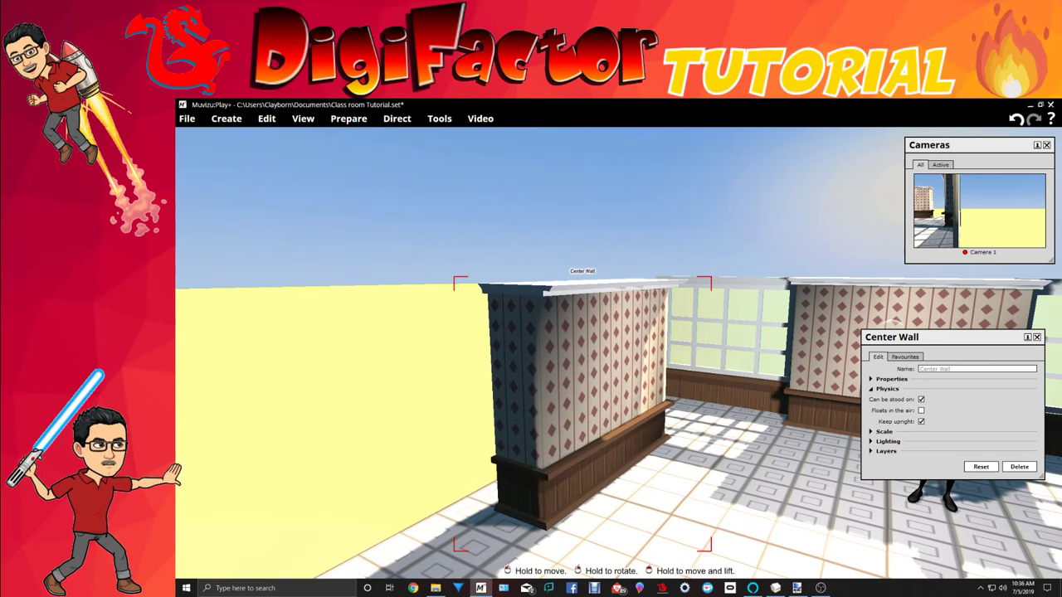
pyautogui.moveTo(647, 495); pyautogui.dragTo(684, 489)
pyautogui.moveTo(596, 392); pyautogui.dragTo(612, 353)
pyautogui.moveTo(629, 466); pyautogui.dragTo(632, 463, button='middle')
pyautogui.press('w')
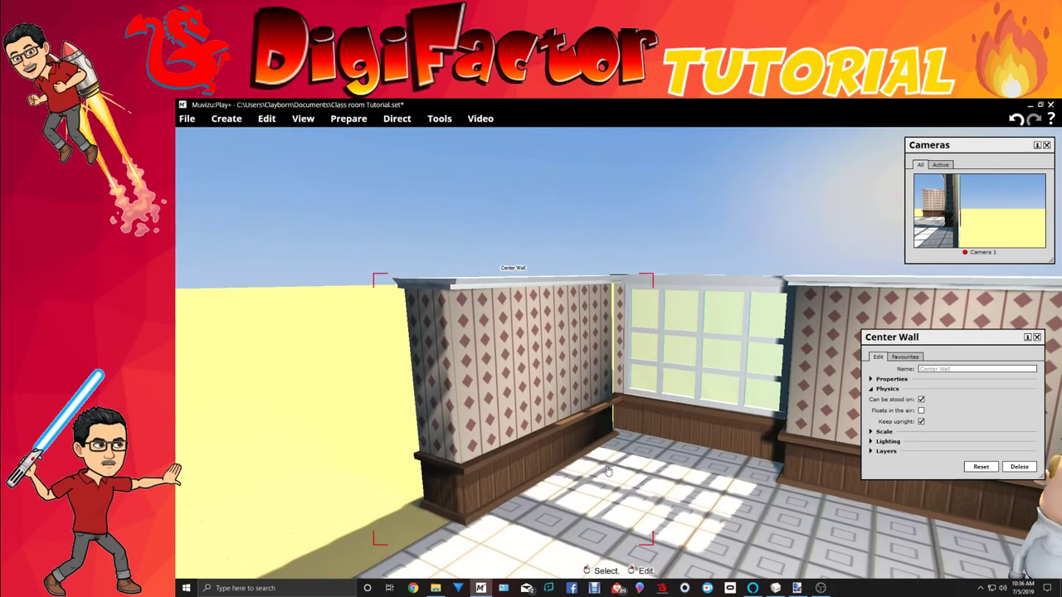
# Make the new side wall's movement animated and add a movement key frame at frame 0.
pyautogui.rightClick(590, 333)
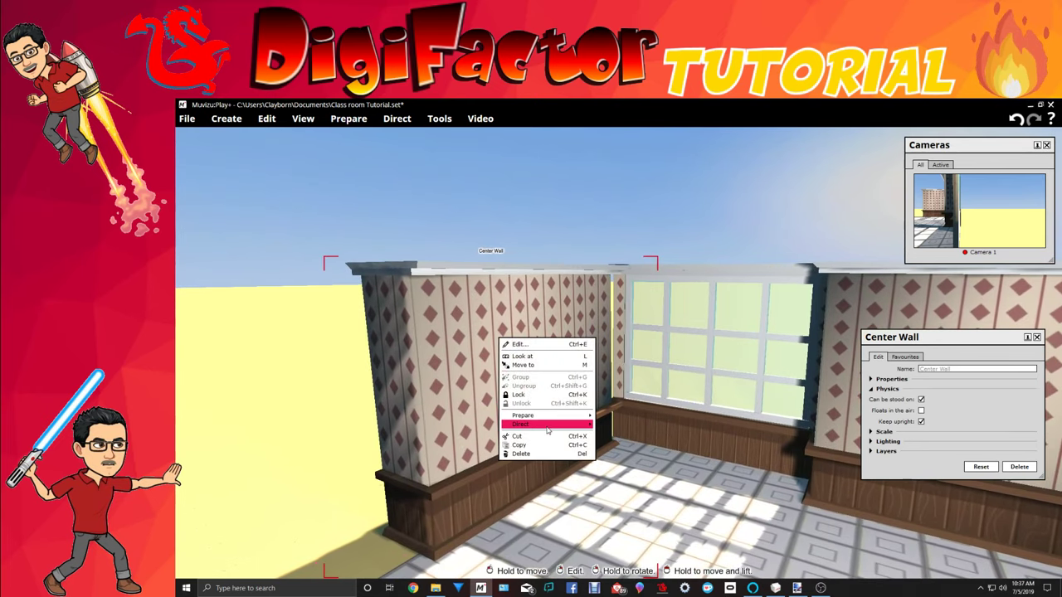
pyautogui.moveTo(548, 425)
pyautogui.click(460, 426)
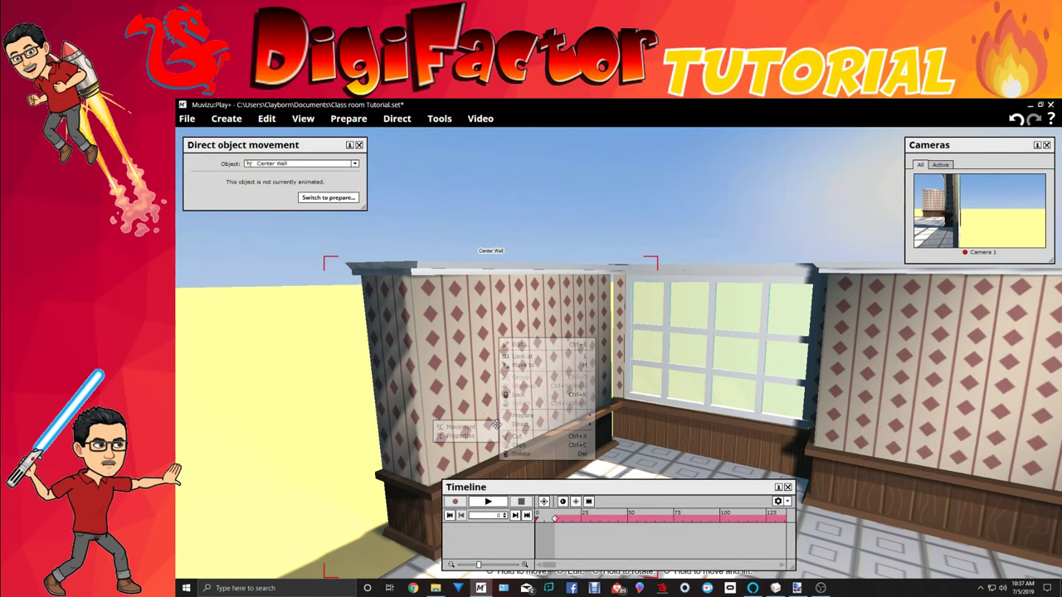
pyautogui.click(349, 199)
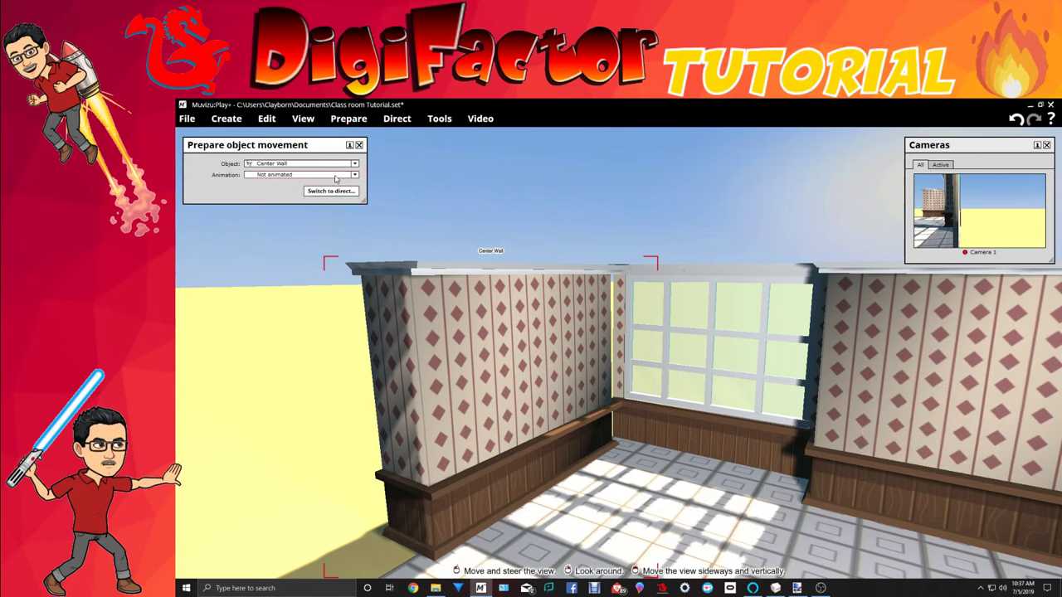
pyautogui.click(336, 175)
pyautogui.click(332, 192)
pyautogui.click(336, 191)
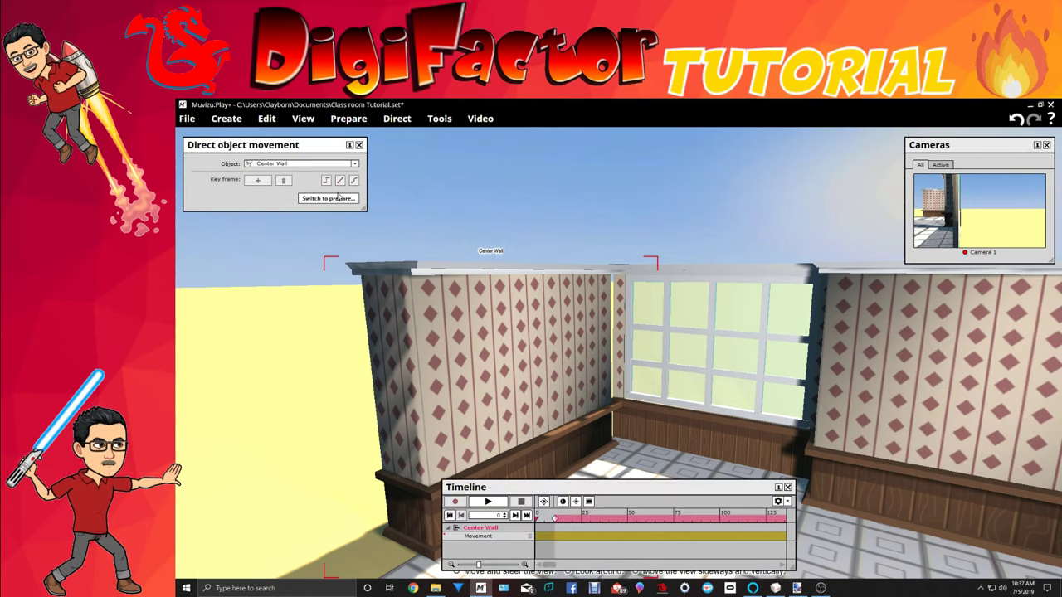
pyautogui.click(253, 182)
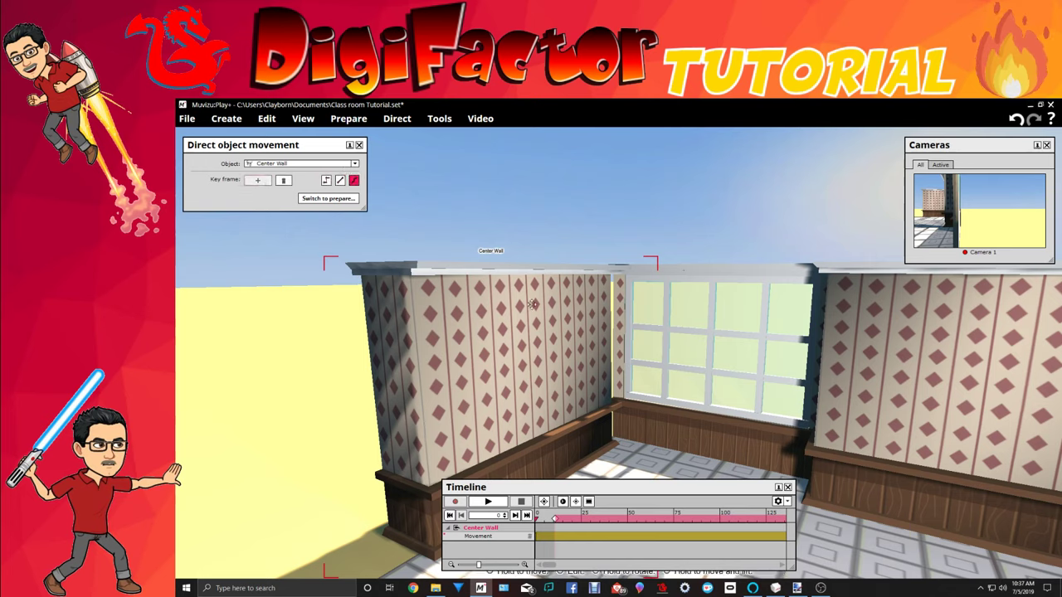
# Nudge the side wall closer to the window wall to close the gap at the corner.
pyautogui.moveTo(521, 322); pyautogui.dragTo(534, 322)
pyautogui.moveTo(480, 374); pyautogui.dragTo(481, 373)
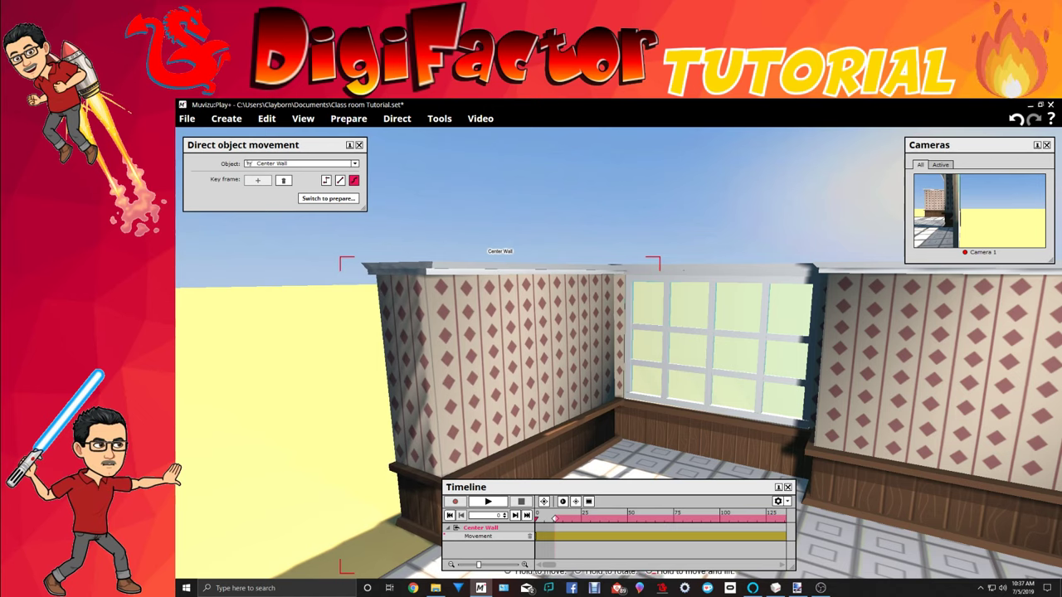
pyautogui.moveTo(482, 373); pyautogui.dragTo(480, 373)
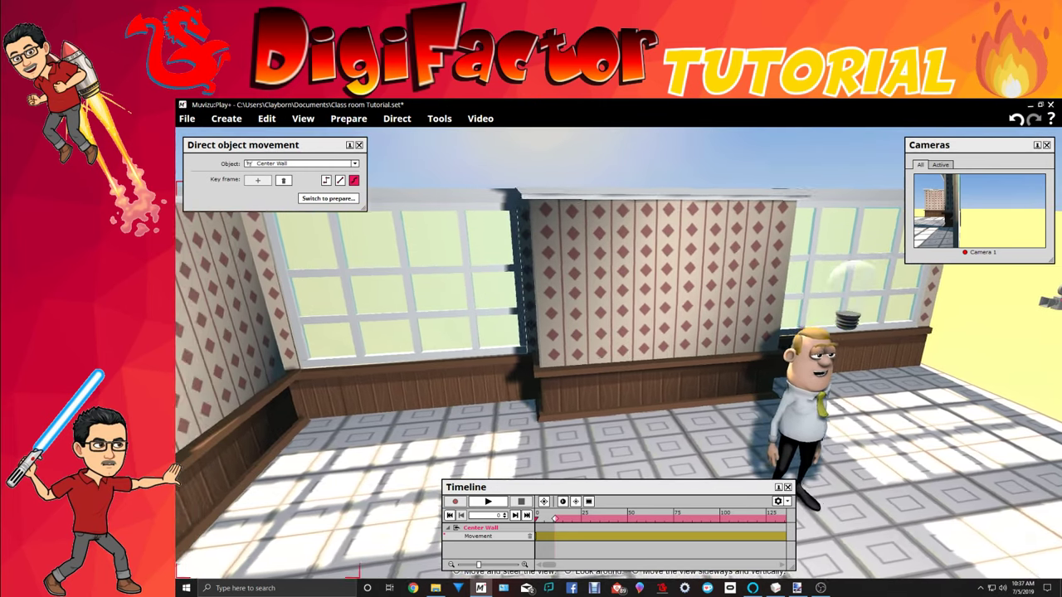
# Examine from several angles how the side wall meets the window wall at the corner.
pyautogui.moveTo(614, 332)
pyautogui.mouseDown(button='right')
pyautogui.moveTo(510, 332)
pyautogui.moveTo(622, 349)
pyautogui.mouseUp(button='right')
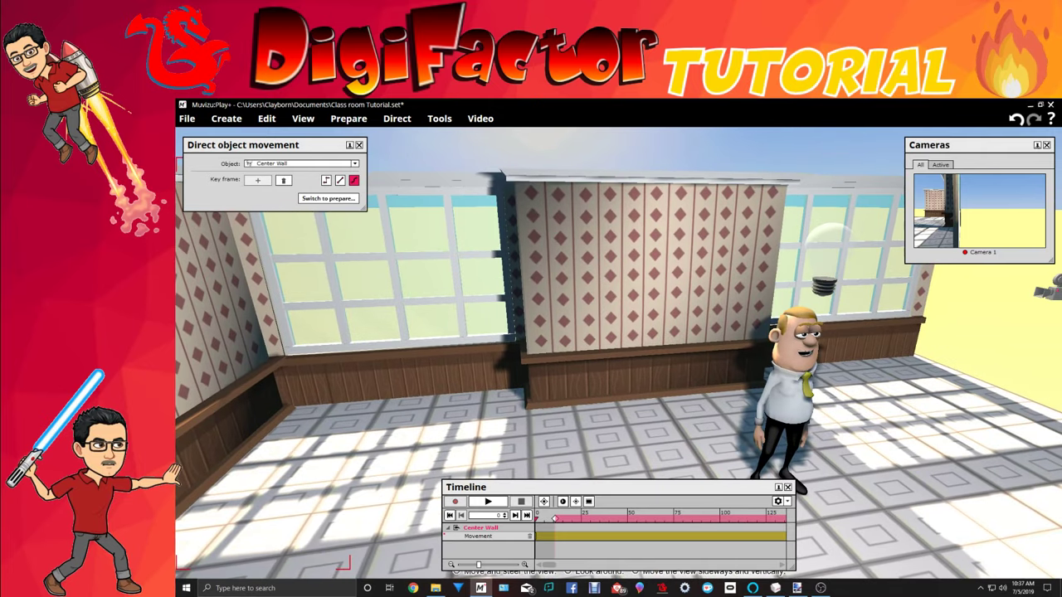
pyautogui.moveTo(730, 427); pyautogui.dragTo(611, 428, button='right')
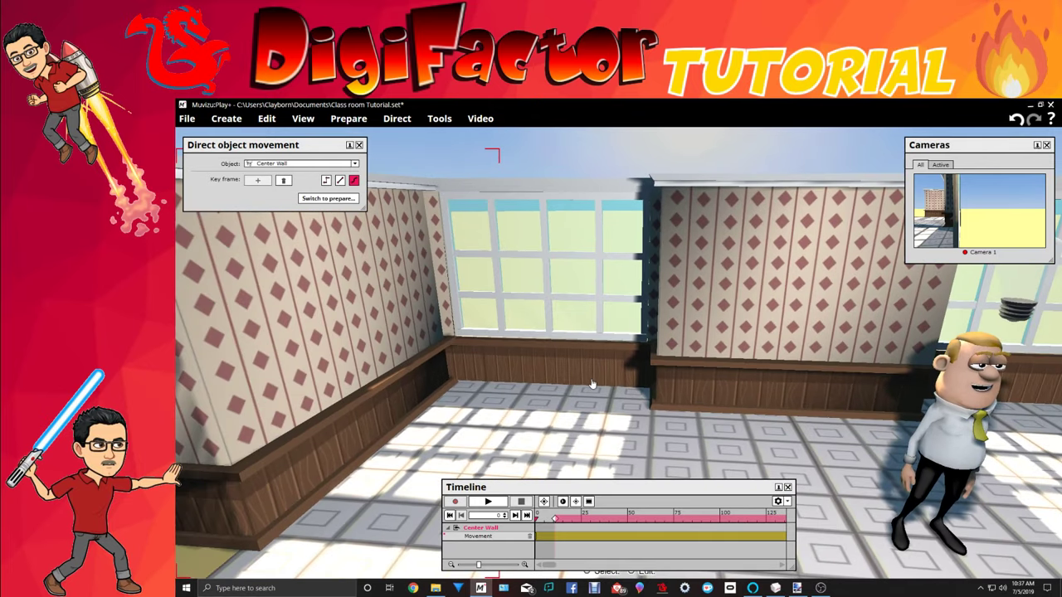
pyautogui.moveTo(592, 383); pyautogui.dragTo(730, 394)
pyautogui.moveTo(592, 383); pyautogui.dragTo(448, 383, button='middle')
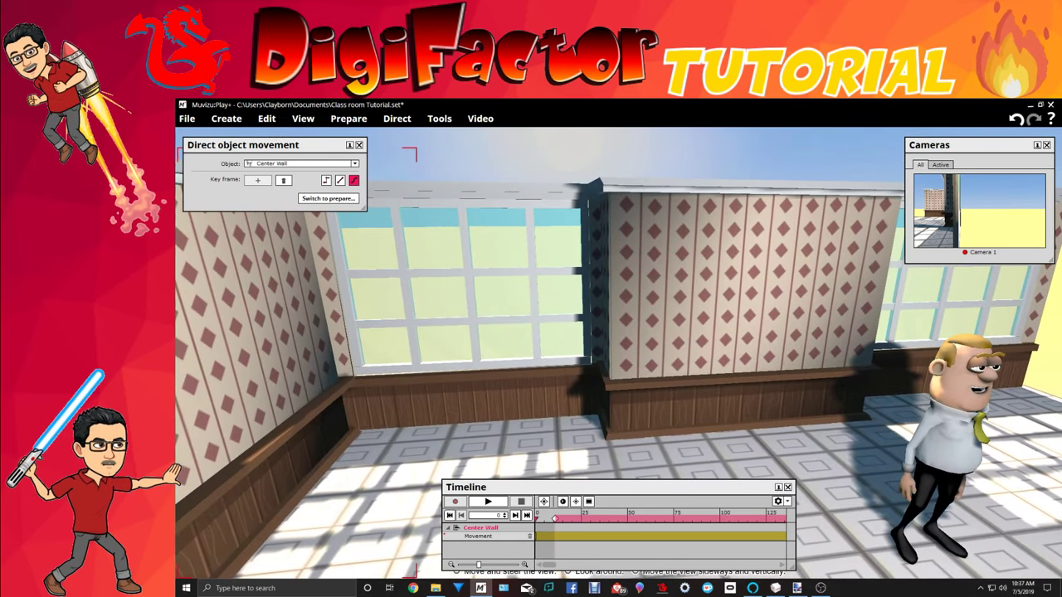
pyautogui.moveTo(593, 384); pyautogui.dragTo(747, 385, button='middle')
pyautogui.moveTo(592, 383); pyautogui.dragTo(602, 419)
pyautogui.moveTo(640, 428); pyautogui.dragTo(705, 428, button='middle')
pyautogui.moveTo(640, 428); pyautogui.dragTo(644, 406, button='right')
pyautogui.moveTo(640, 428); pyautogui.dragTo(640, 473)
pyautogui.moveTo(344, 427); pyautogui.dragTo(257, 419, button='right')
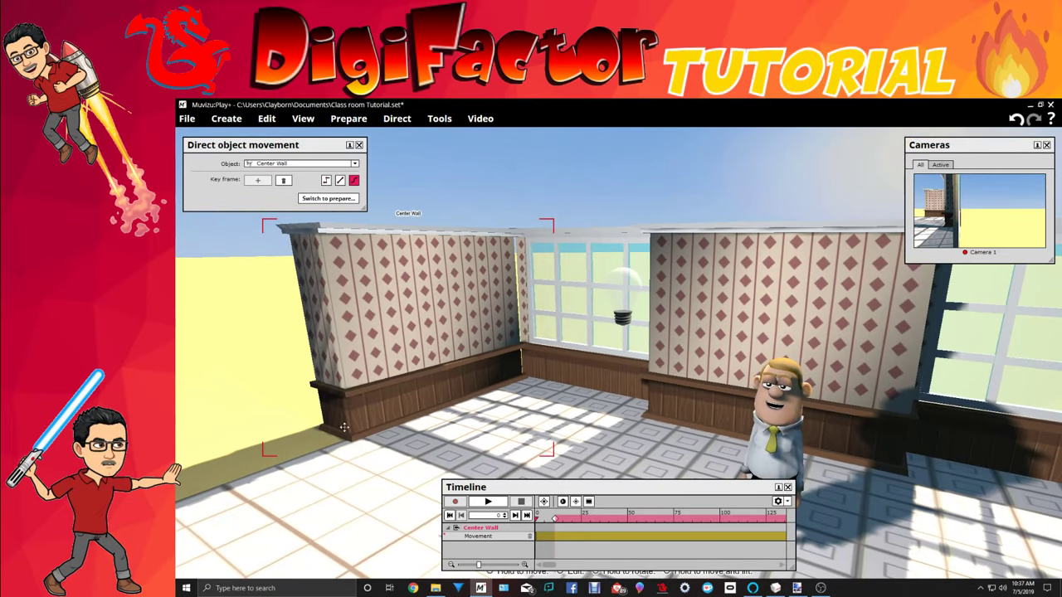
# Shift the side wall slightly to sit flush with the window wall and lock it in place.
pyautogui.moveTo(418, 322); pyautogui.dragTo(423, 322)
pyautogui.moveTo(490, 429); pyautogui.dragTo(674, 358)
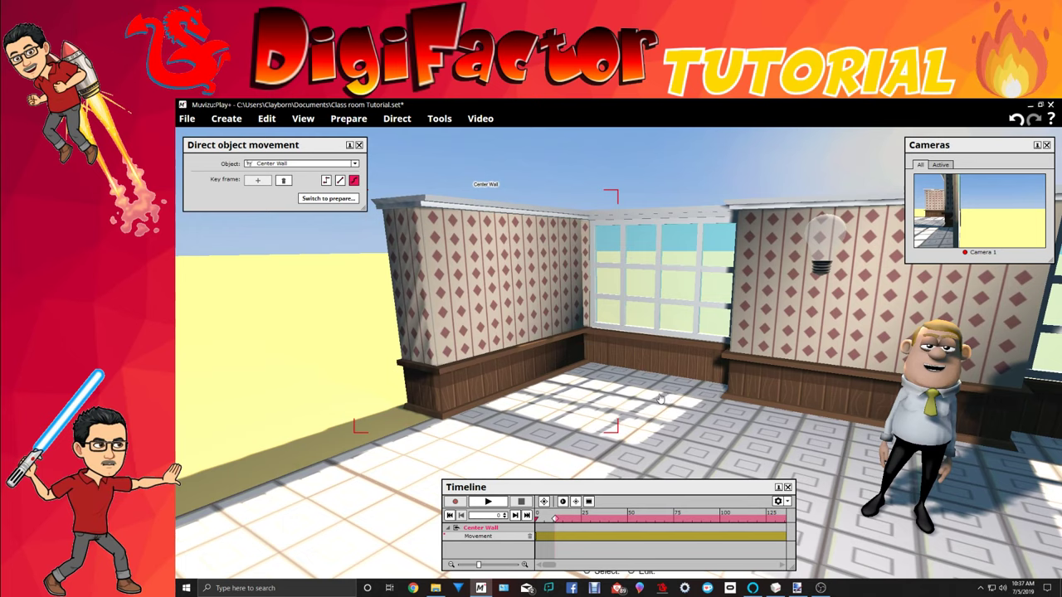
pyautogui.moveTo(661, 399); pyautogui.dragTo(612, 410)
pyautogui.rightClick(371, 311)
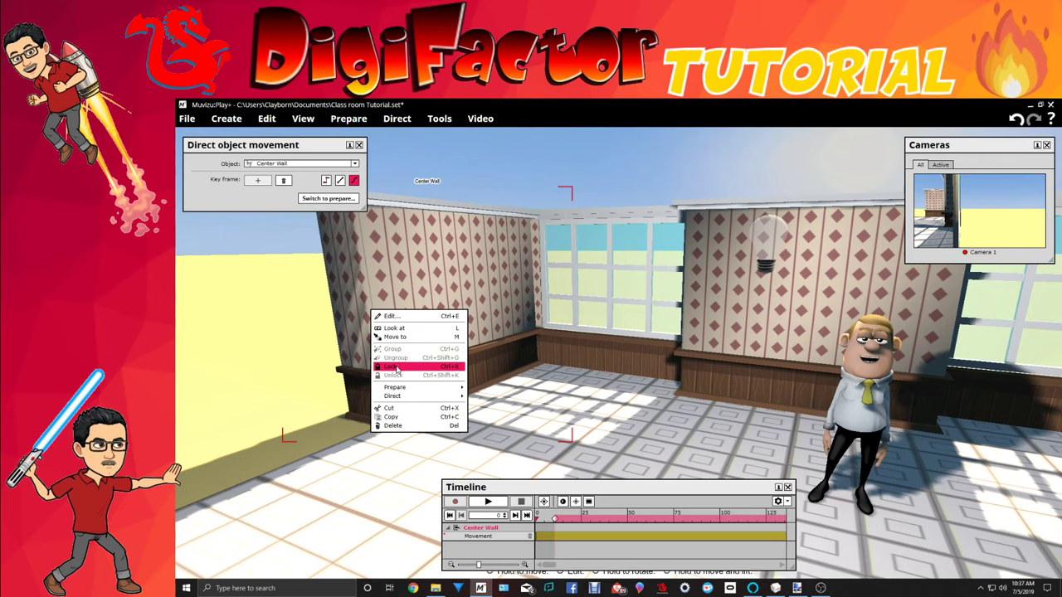
pyautogui.click(396, 368)
# Unlock the side wall to fine-tune its fit at the corner, relock it, and close the object movement settings.
pyautogui.moveTo(536, 393); pyautogui.dragTo(572, 390)
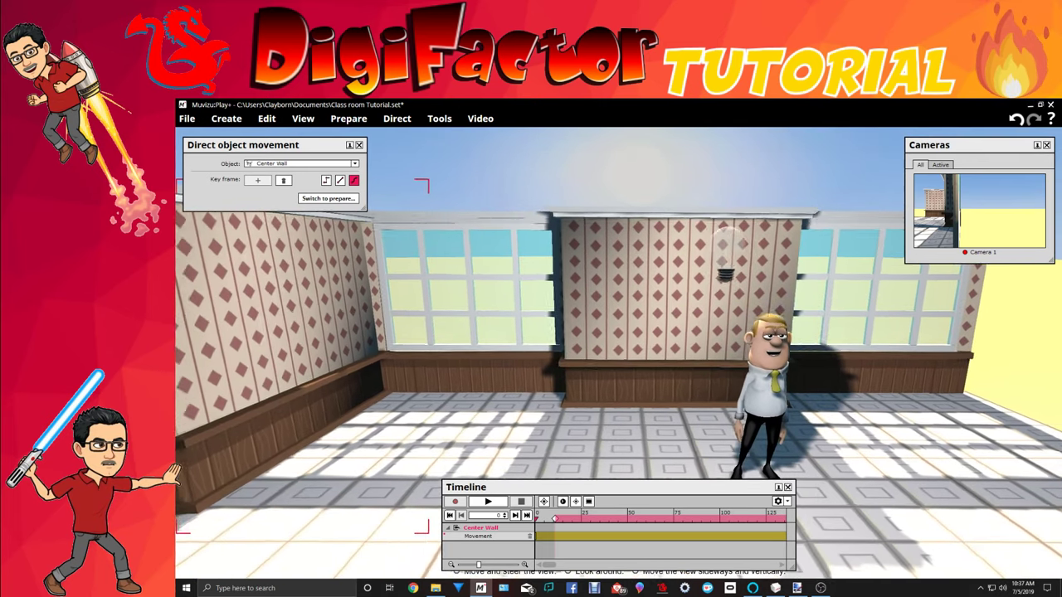
pyautogui.moveTo(444, 336); pyautogui.dragTo(448, 324)
pyautogui.scroll(10, 450, 429)
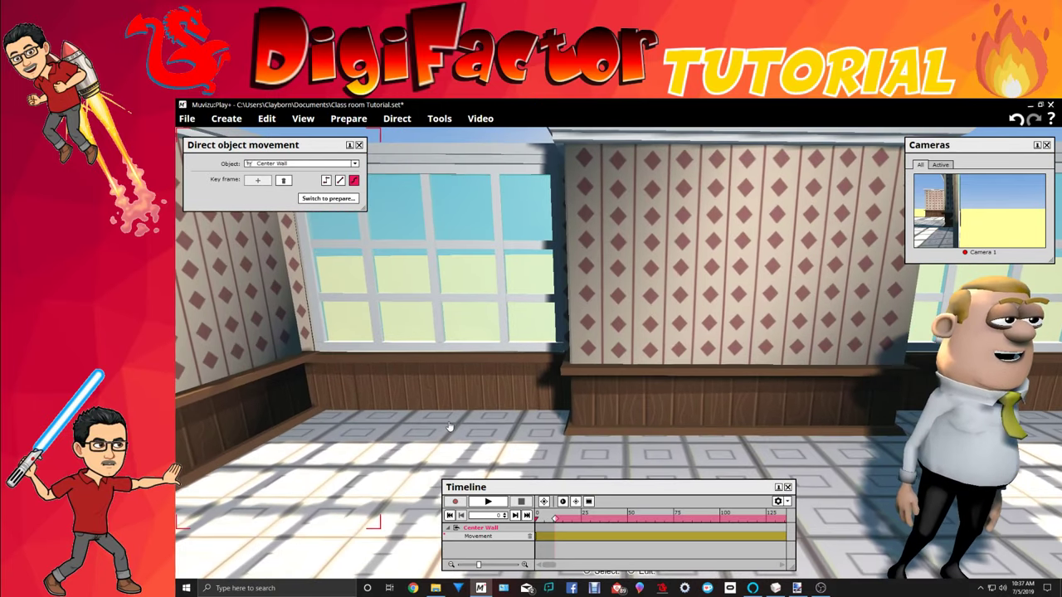
pyautogui.moveTo(450, 429); pyautogui.dragTo(377, 427, button='right')
pyautogui.moveTo(497, 398); pyautogui.dragTo(488, 365)
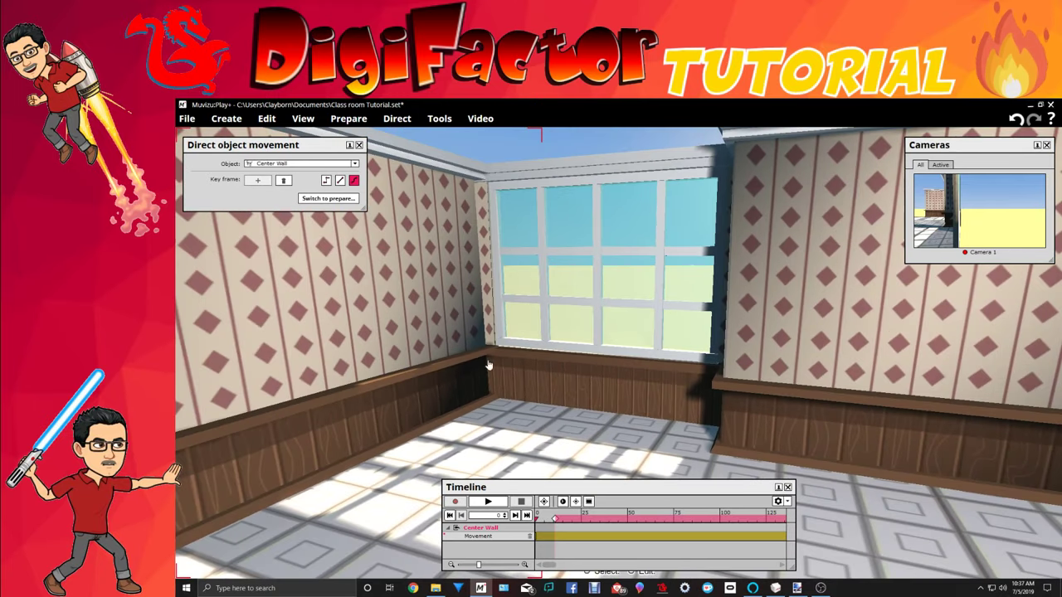
pyautogui.rightClick(370, 300)
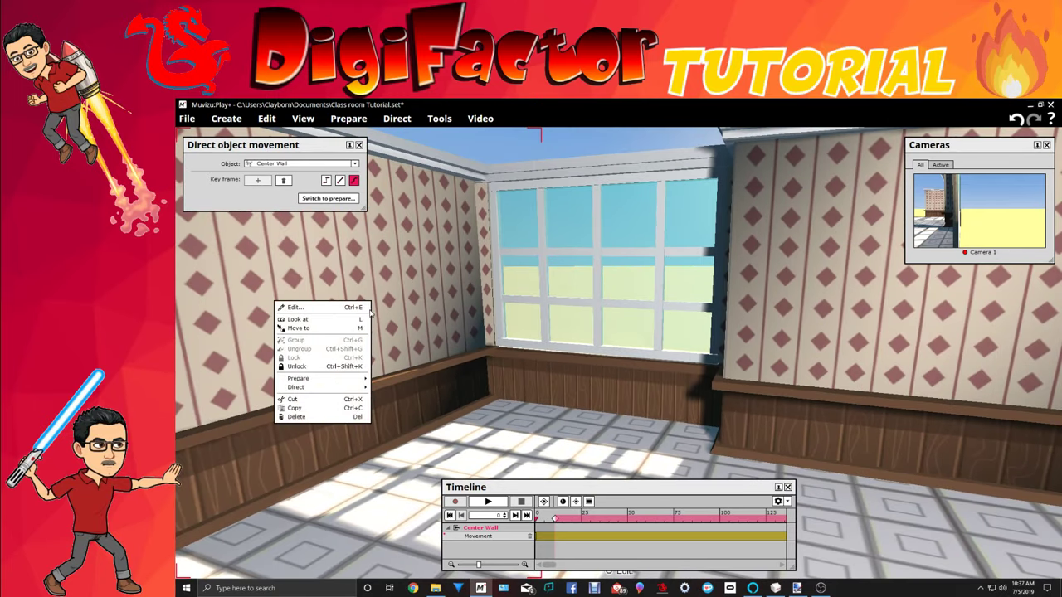
pyautogui.click(355, 367)
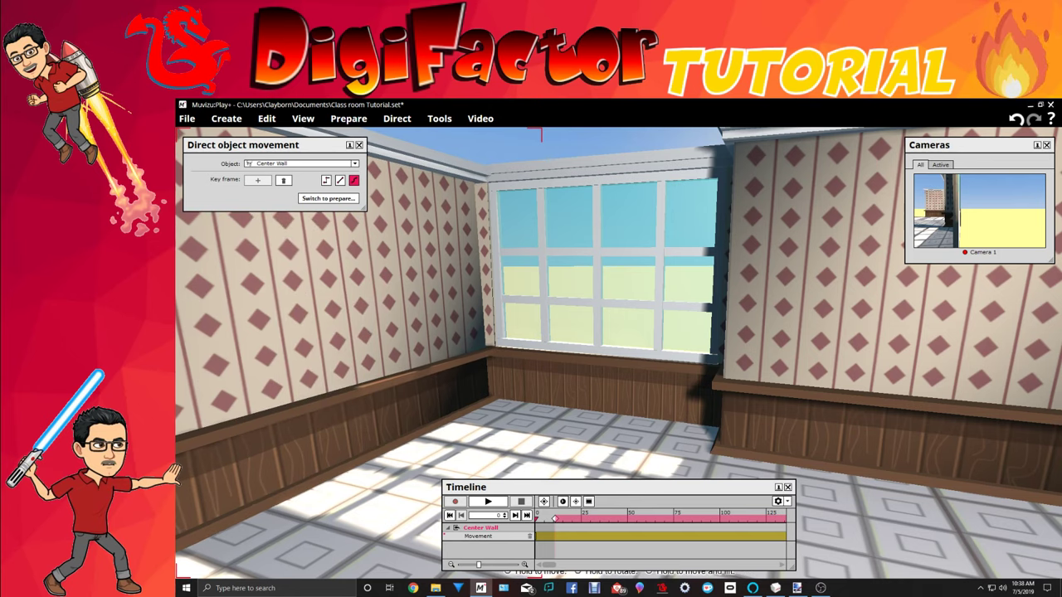
pyautogui.rightClick(373, 337)
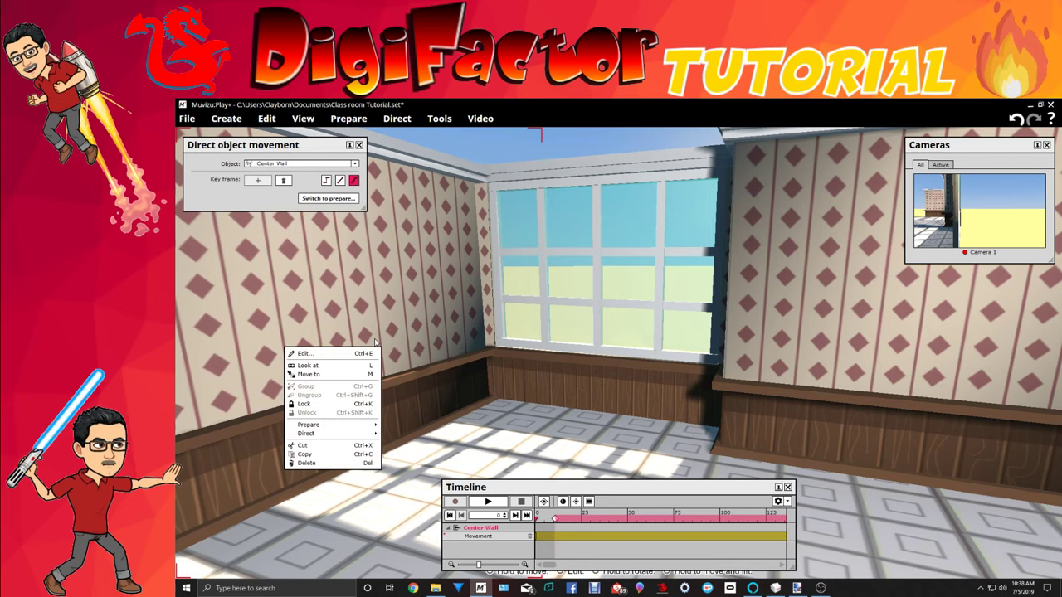
pyautogui.click(357, 405)
pyautogui.click(359, 145)
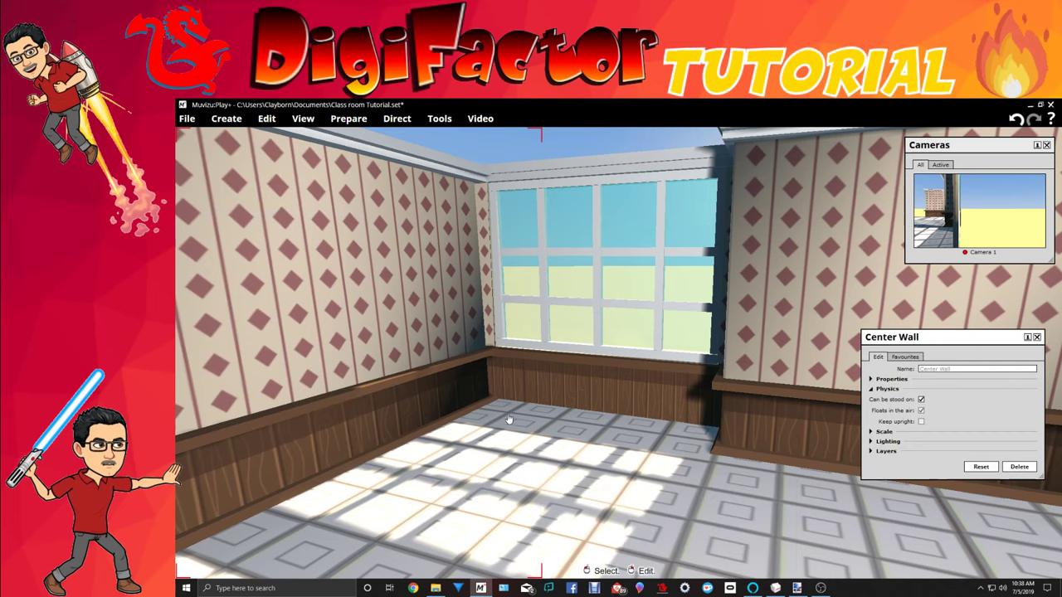
# Close the Center Wall settings and create an Oblong object on the classroom floor.
pyautogui.moveTo(504, 415)
pyautogui.mouseDown()
pyautogui.moveTo(564, 456)
pyautogui.moveTo(498, 410)
pyautogui.moveTo(504, 421)
pyautogui.mouseUp()
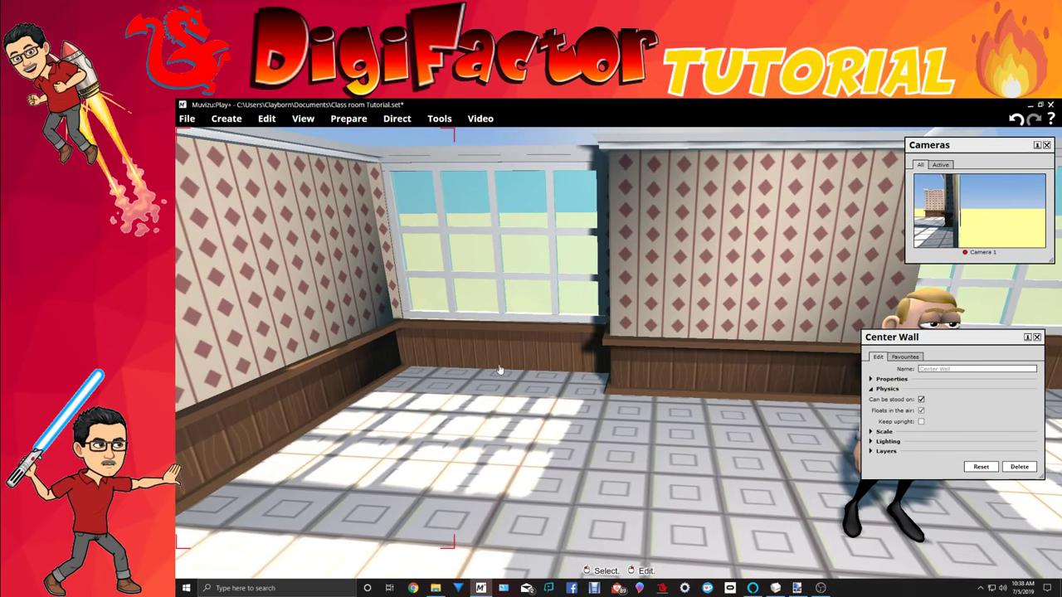
pyautogui.scroll(-5, 675, 443)
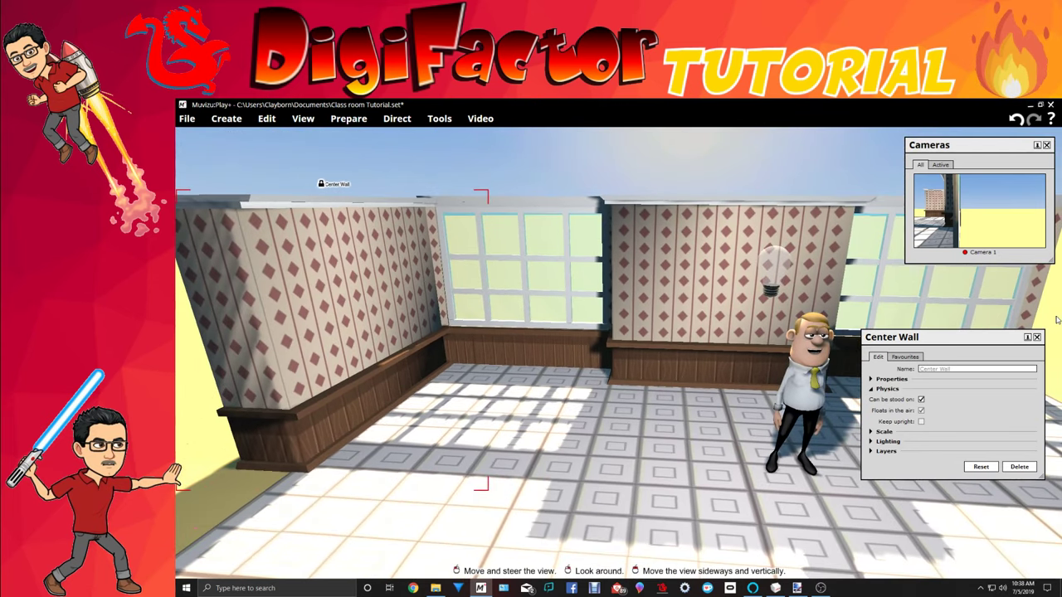
pyautogui.click(1037, 337)
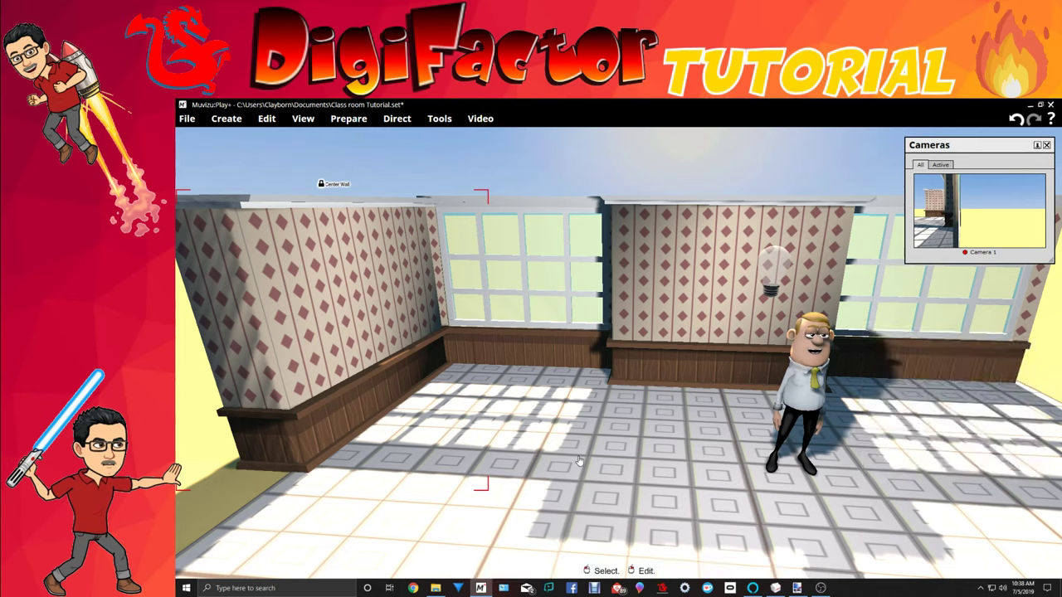
pyautogui.click(225, 118)
pyautogui.click(220, 151)
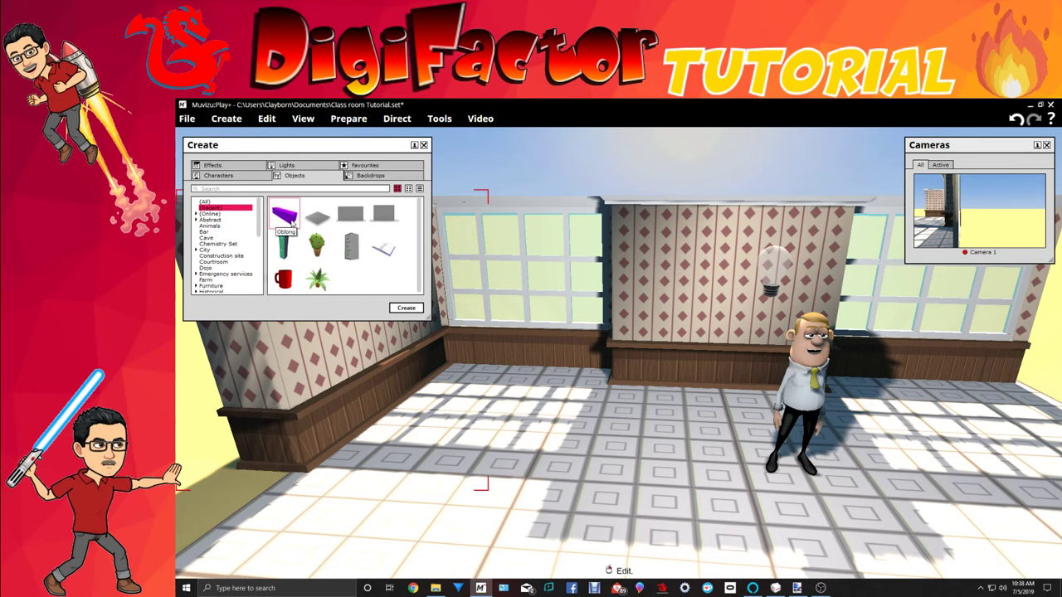
pyautogui.click(405, 308)
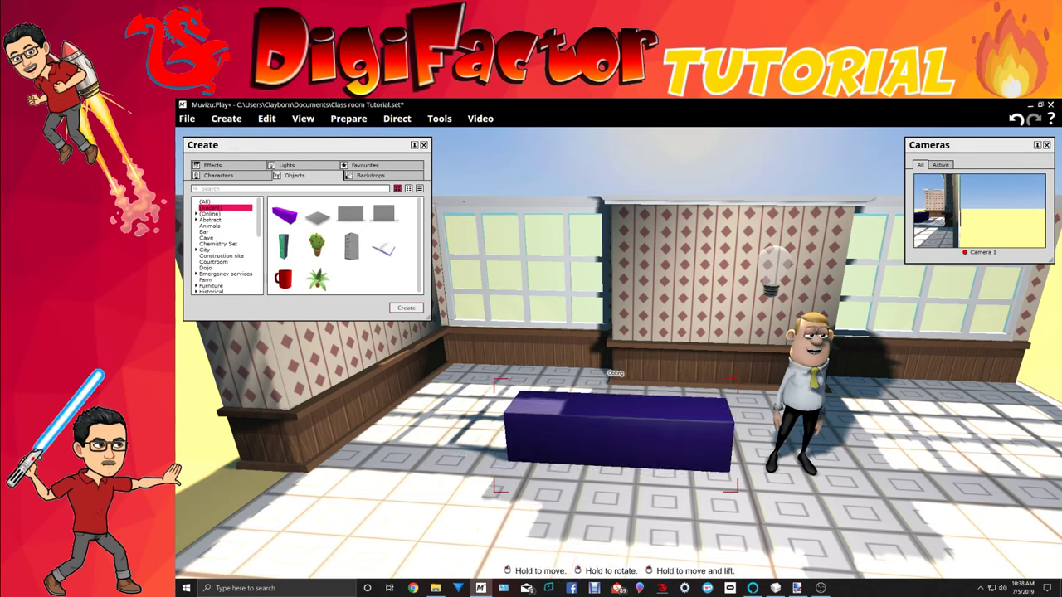
pyautogui.click(424, 145)
# Edit the oblong's texture and recolour it brown (hex 8F5725).
pyautogui.rightClick(526, 455)
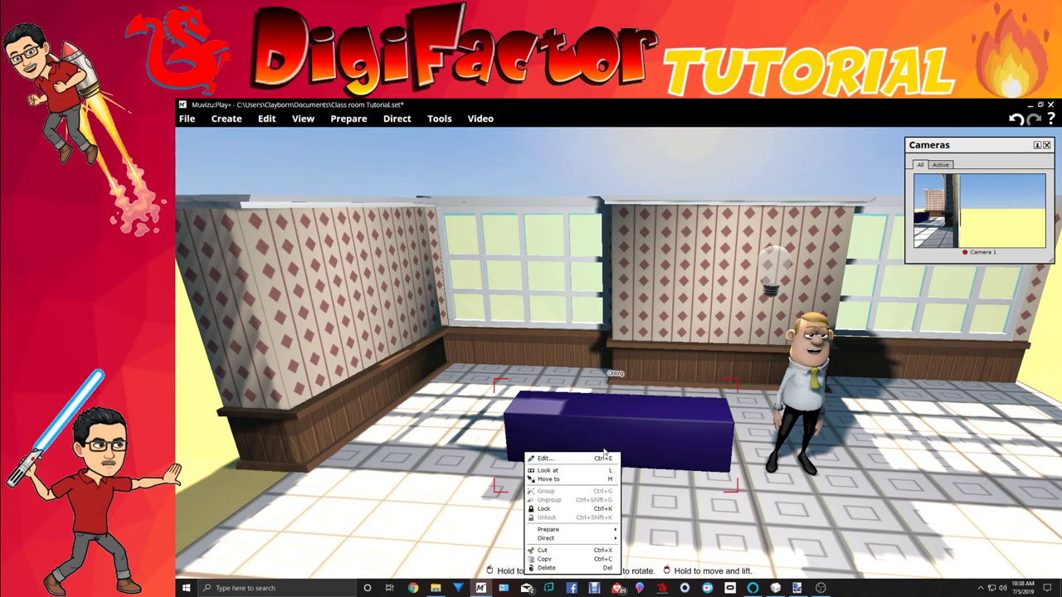
pyautogui.click(601, 459)
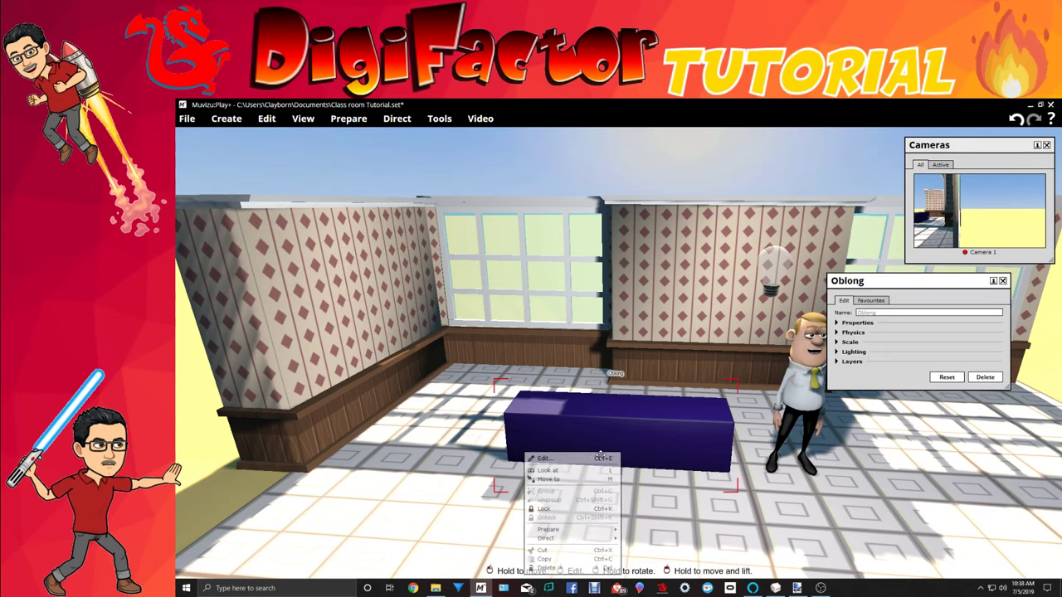
pyautogui.click(857, 323)
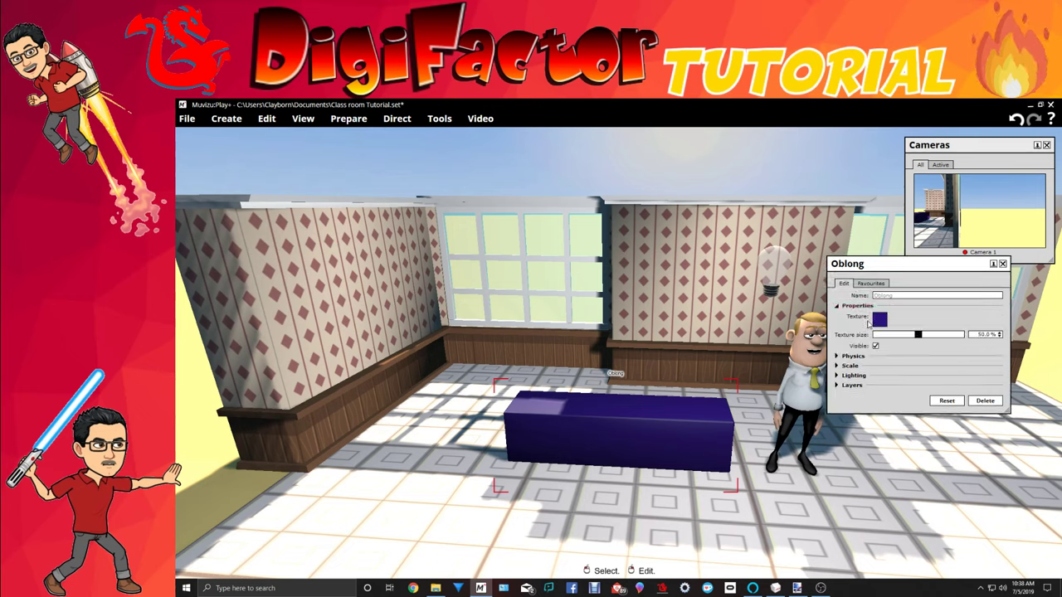
pyautogui.click(883, 323)
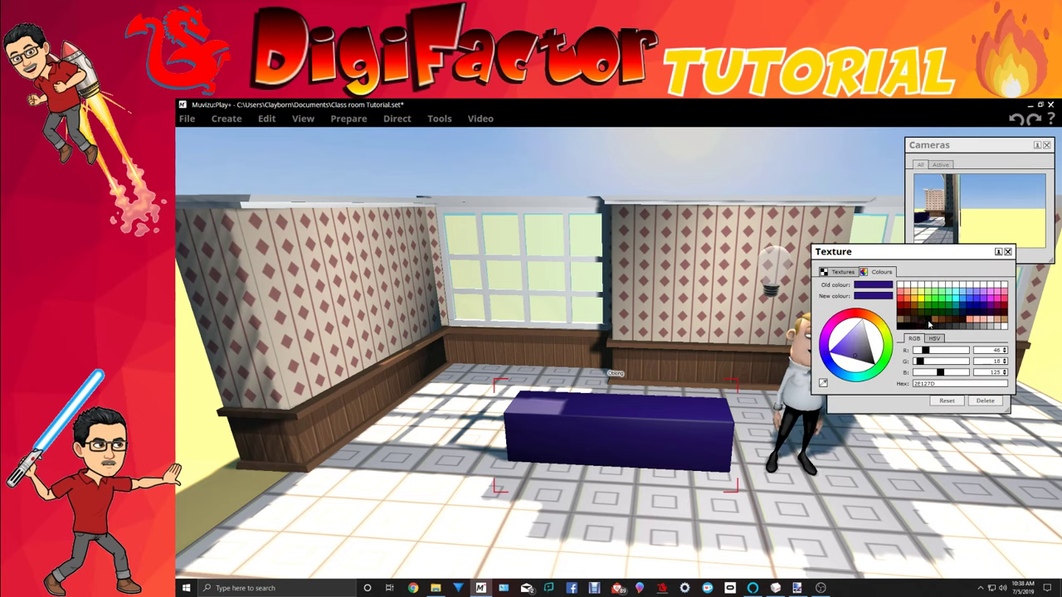
pyautogui.click(933, 321)
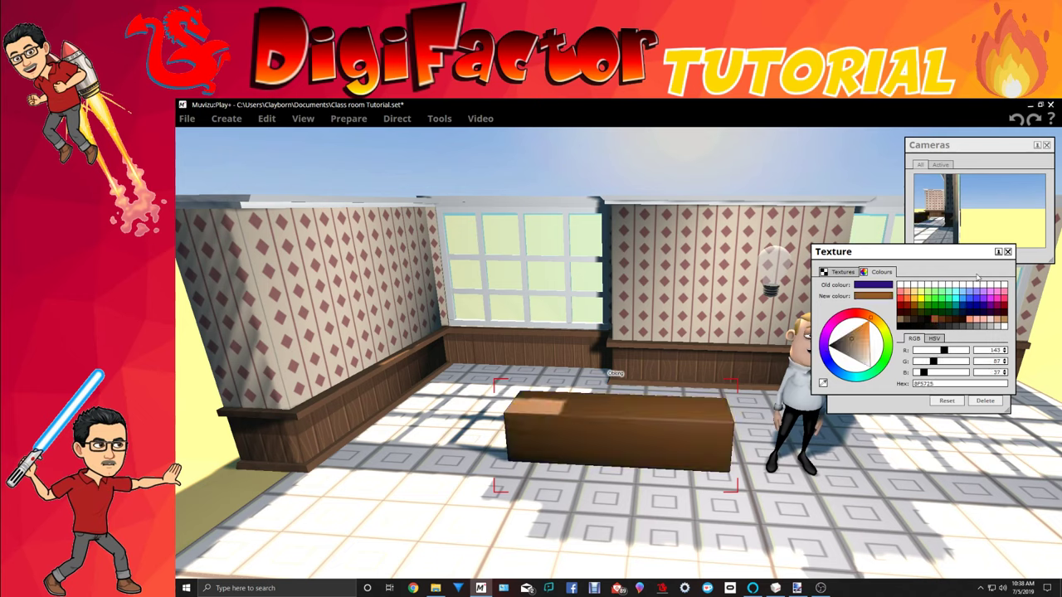
pyautogui.click(1007, 252)
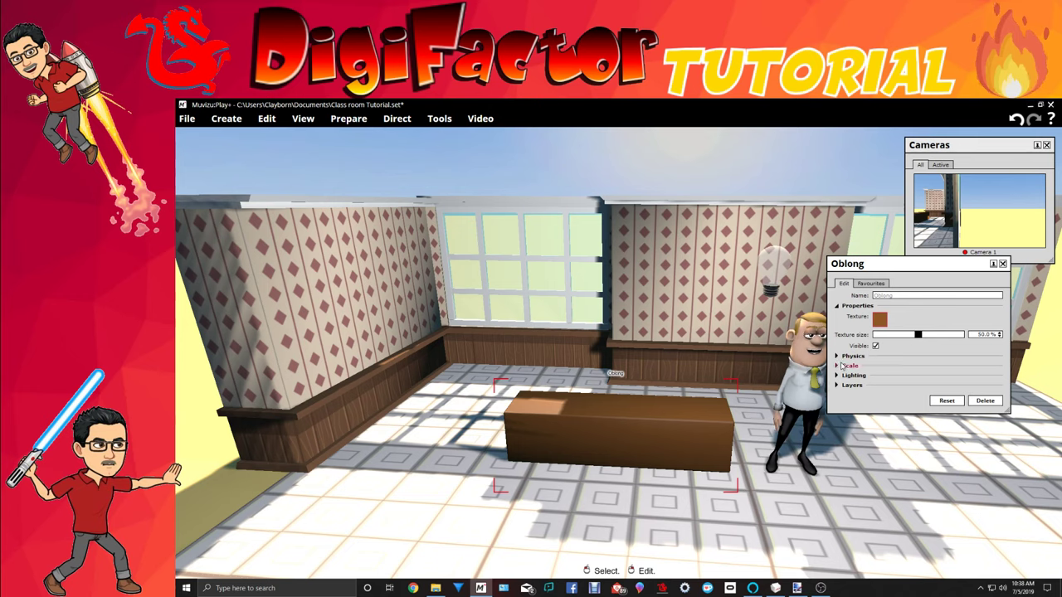
# Slim the oblong into a thin strip with a height scale of 0.1 and a depth scale of 0.2.
pyautogui.click(838, 366)
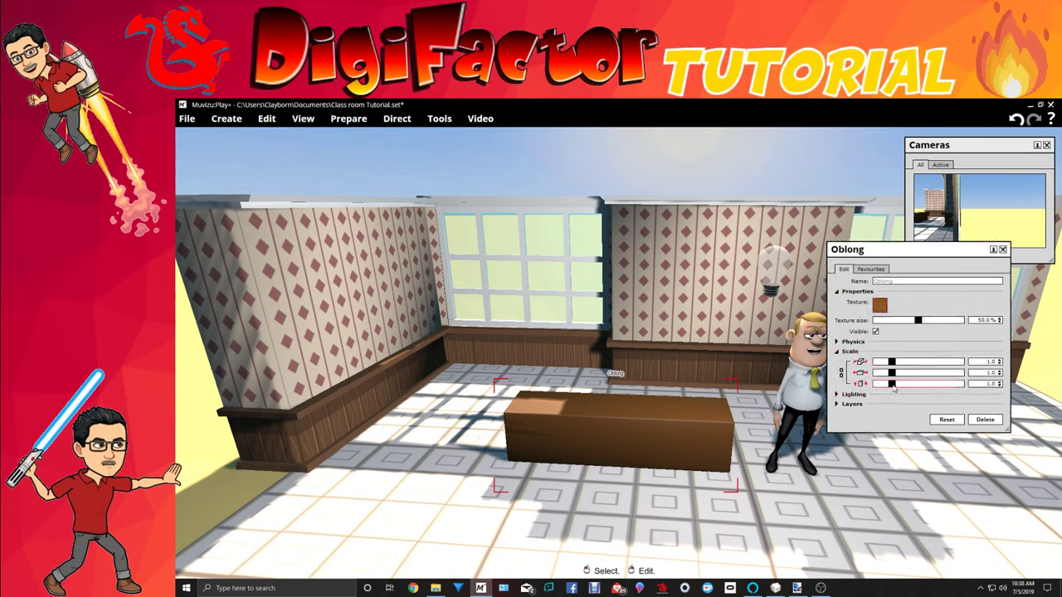
pyautogui.moveTo(892, 389); pyautogui.dragTo(878, 391)
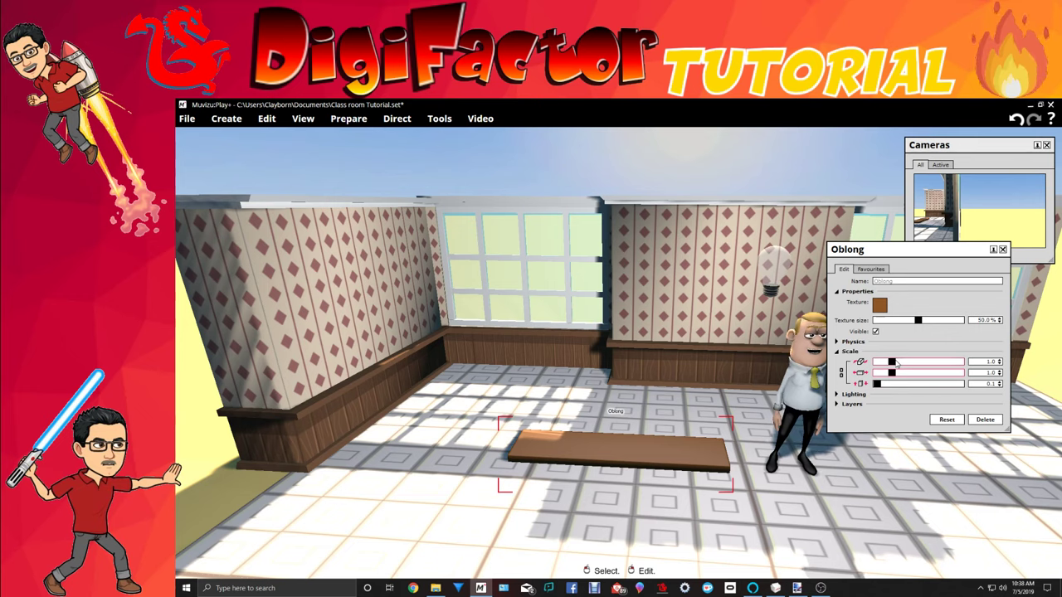
pyautogui.moveTo(895, 362); pyautogui.dragTo(883, 362)
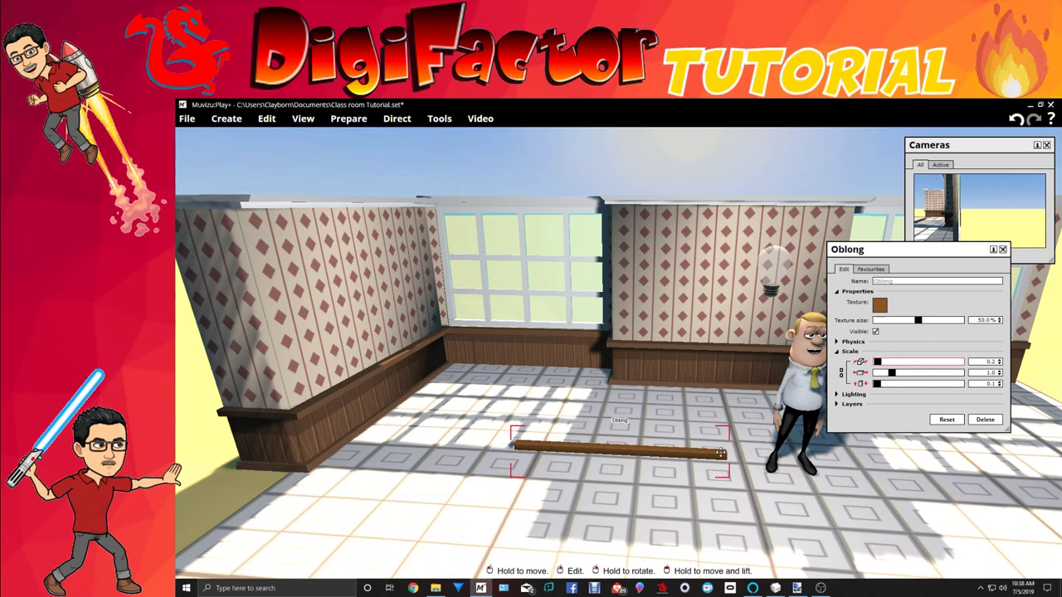
# Lengthen the brown strip to a scale of 1.2 and move it towards the window wall beside the side wall.
pyautogui.moveTo(618, 452); pyautogui.dragTo(545, 396)
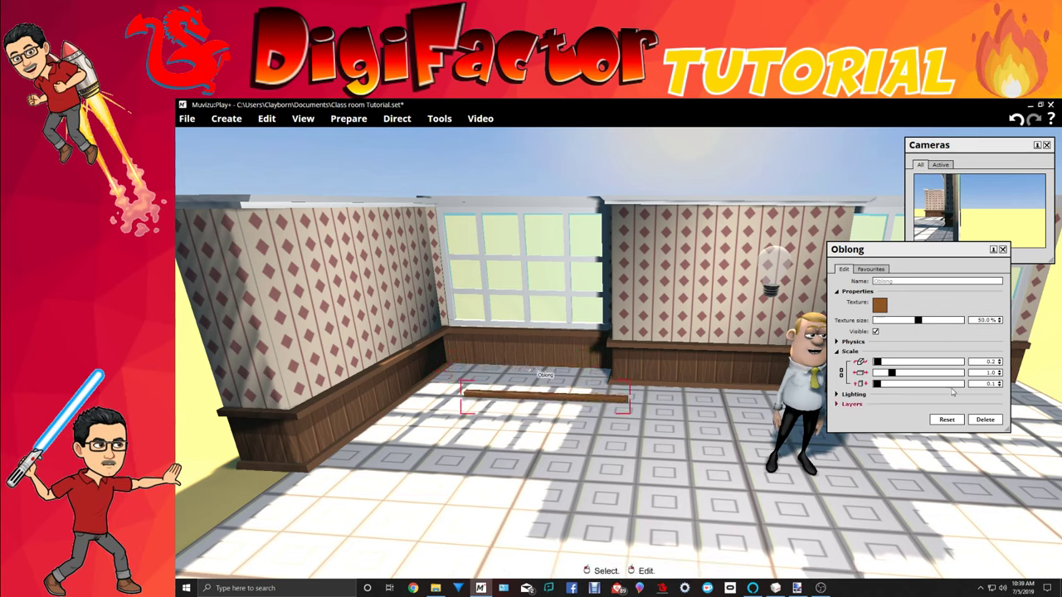
pyautogui.click(910, 376)
pyautogui.moveTo(909, 376); pyautogui.dragTo(910, 376)
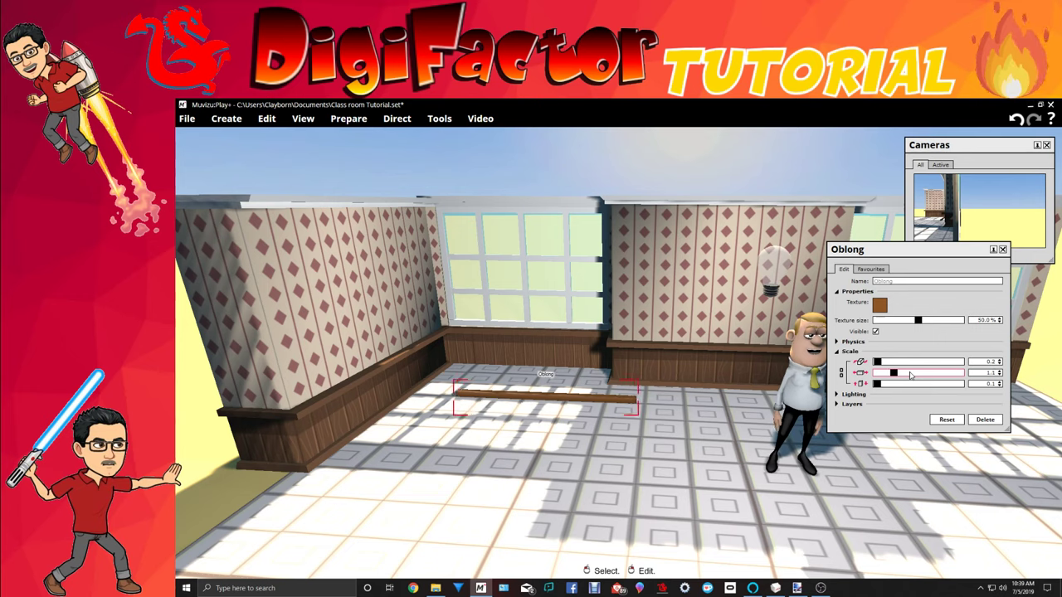
pyautogui.moveTo(615, 399); pyautogui.dragTo(628, 421)
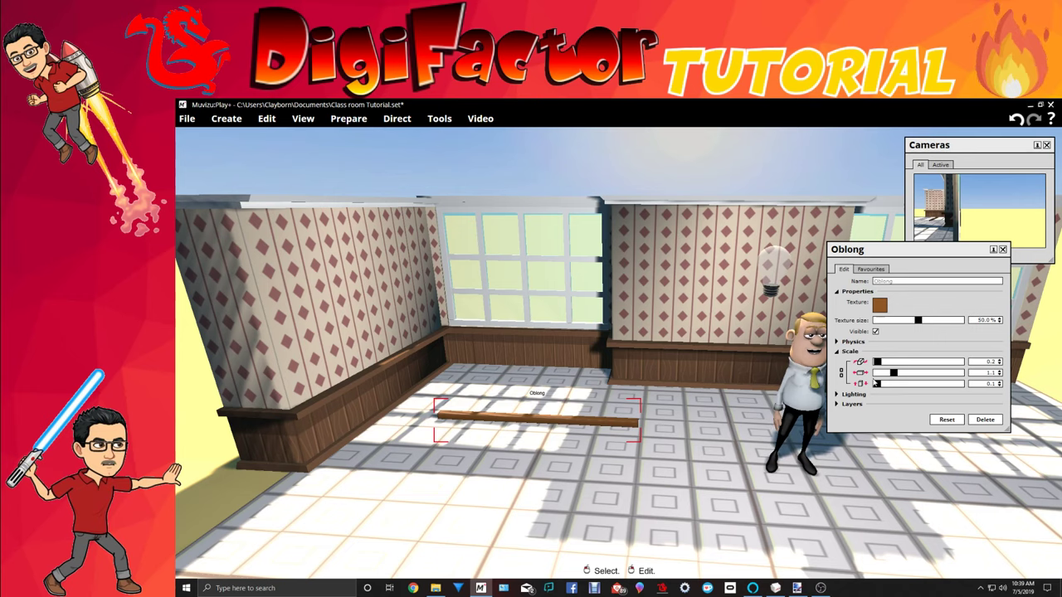
pyautogui.moveTo(886, 376); pyautogui.dragTo(886, 376)
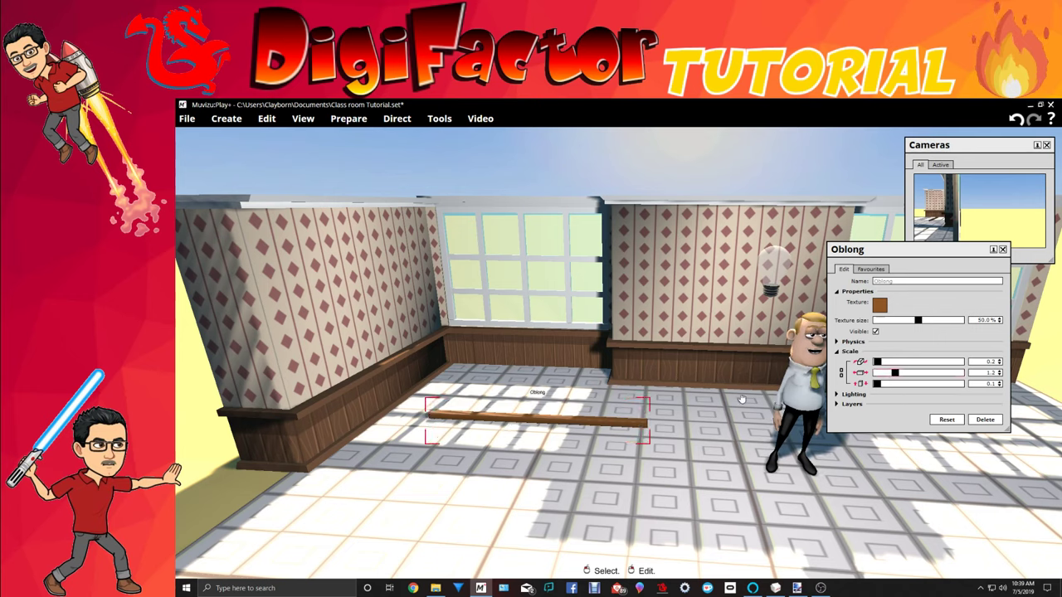
pyautogui.moveTo(652, 429); pyautogui.dragTo(605, 389)
# Copy the brown strip to the clipboard.
pyautogui.rightClick(516, 394)
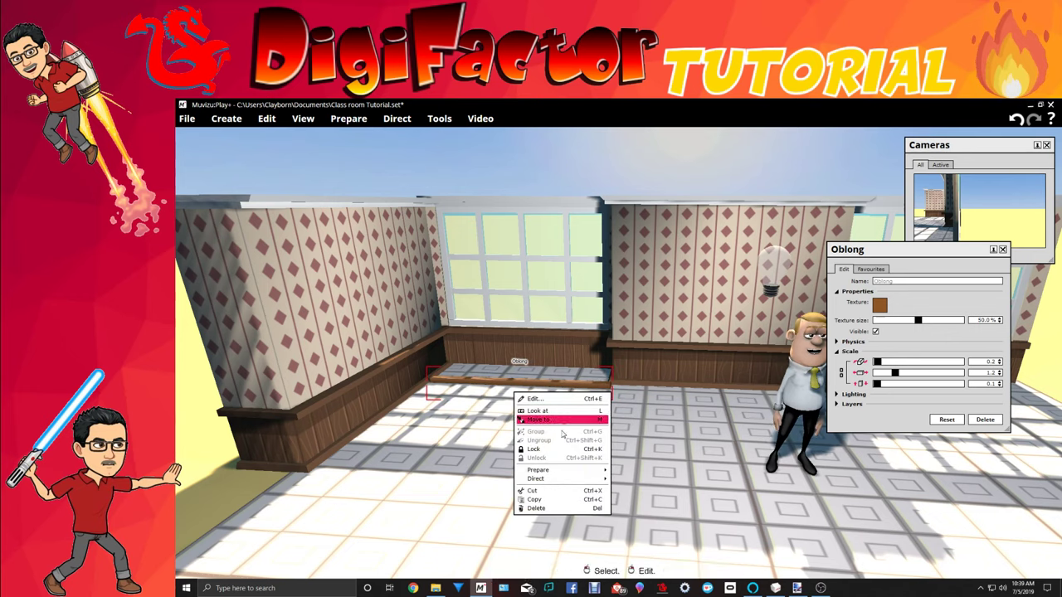
pyautogui.moveTo(545, 480)
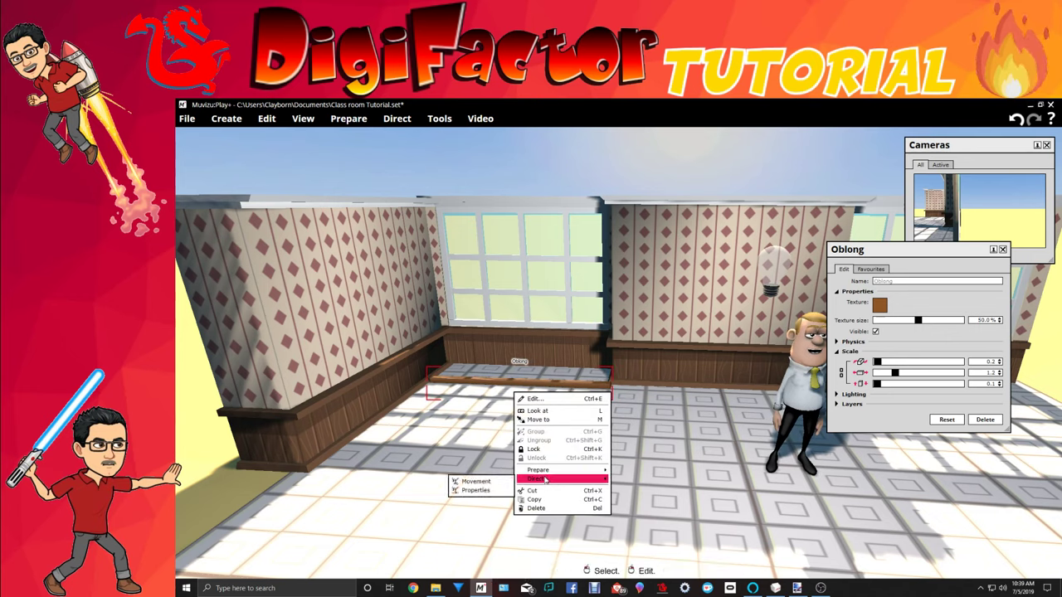
pyautogui.click(541, 498)
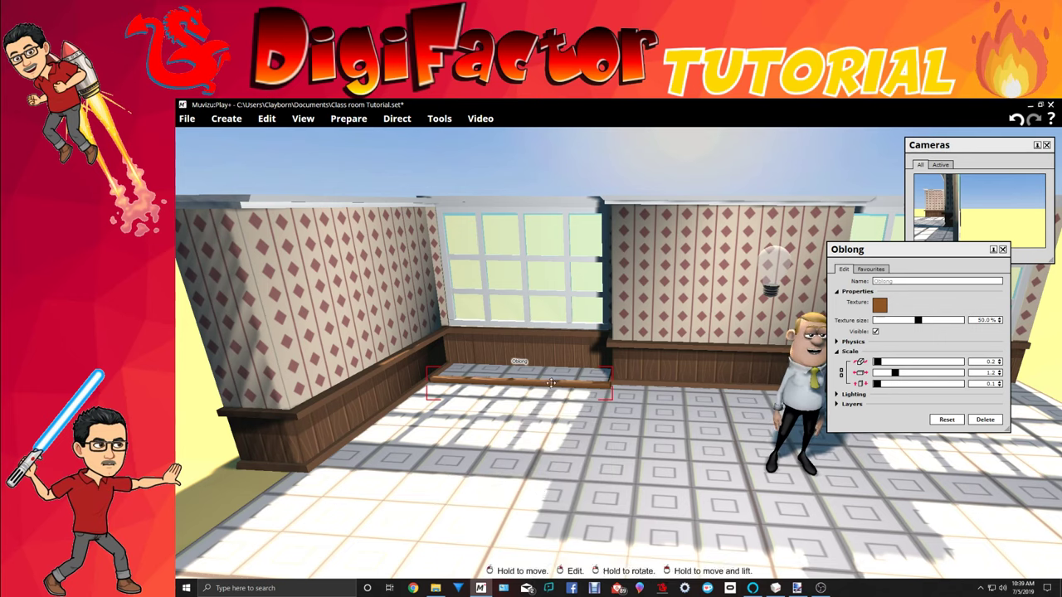
# Set the brown strip's movement animation to Key framed and close the object movement settings.
pyautogui.rightClick(462, 392)
pyautogui.moveTo(485, 479)
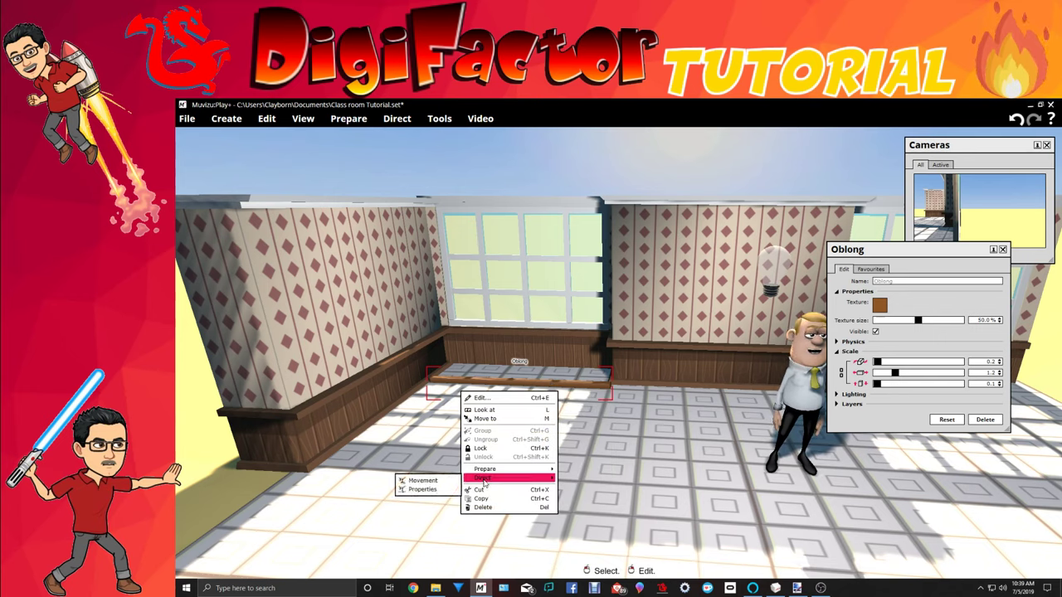
pyautogui.click(422, 480)
pyautogui.click(327, 198)
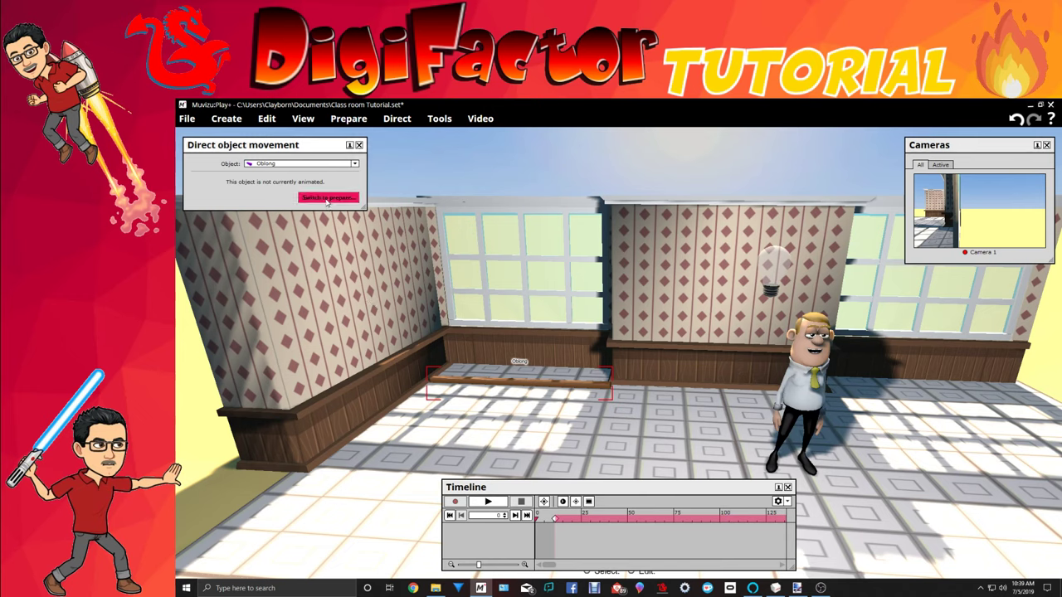
pyautogui.click(269, 174)
pyautogui.click(274, 199)
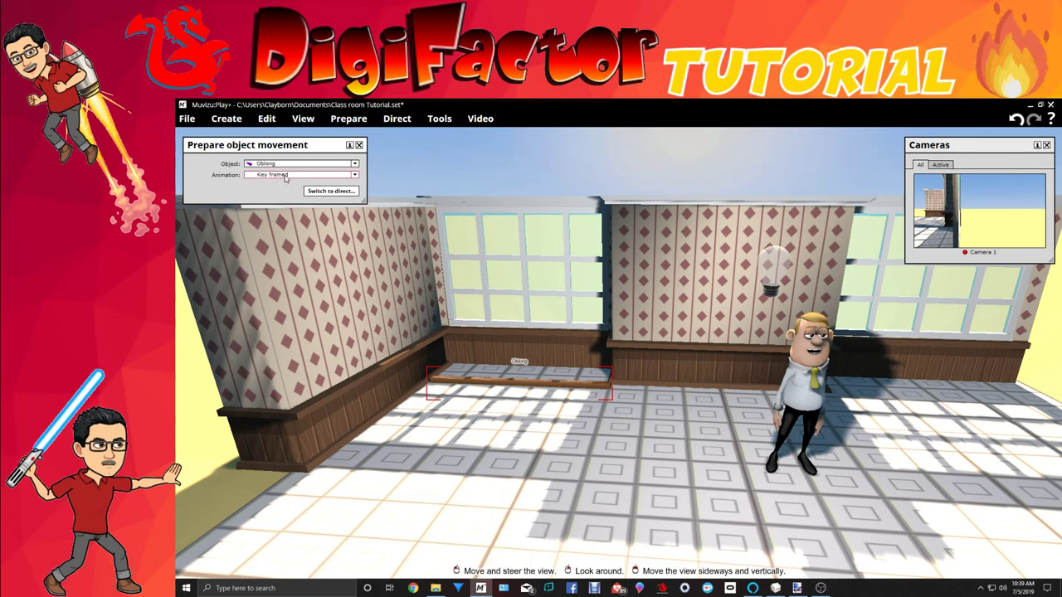
pyautogui.click(331, 190)
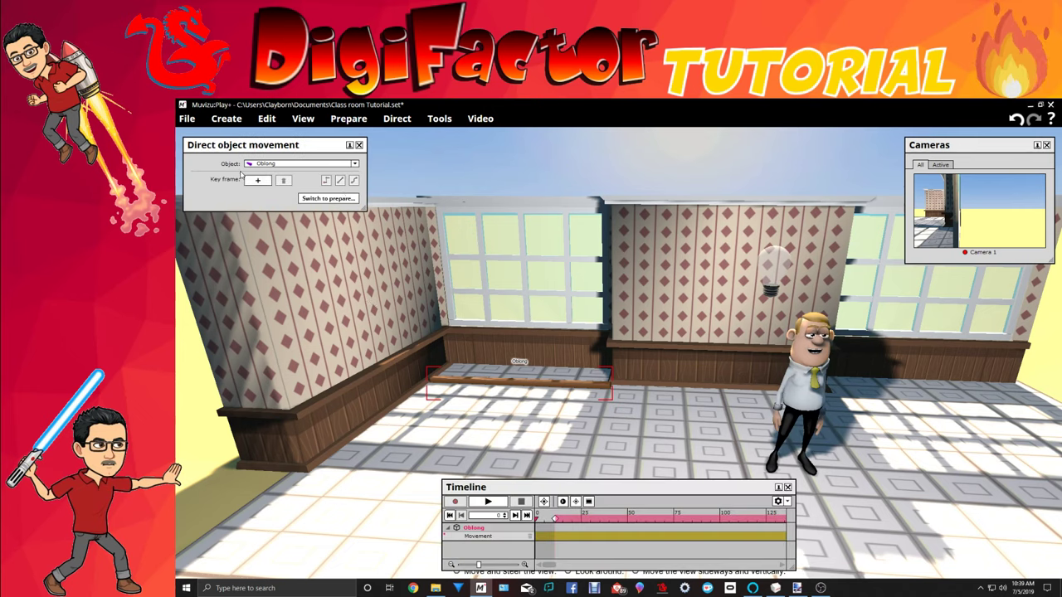
pyautogui.click(359, 145)
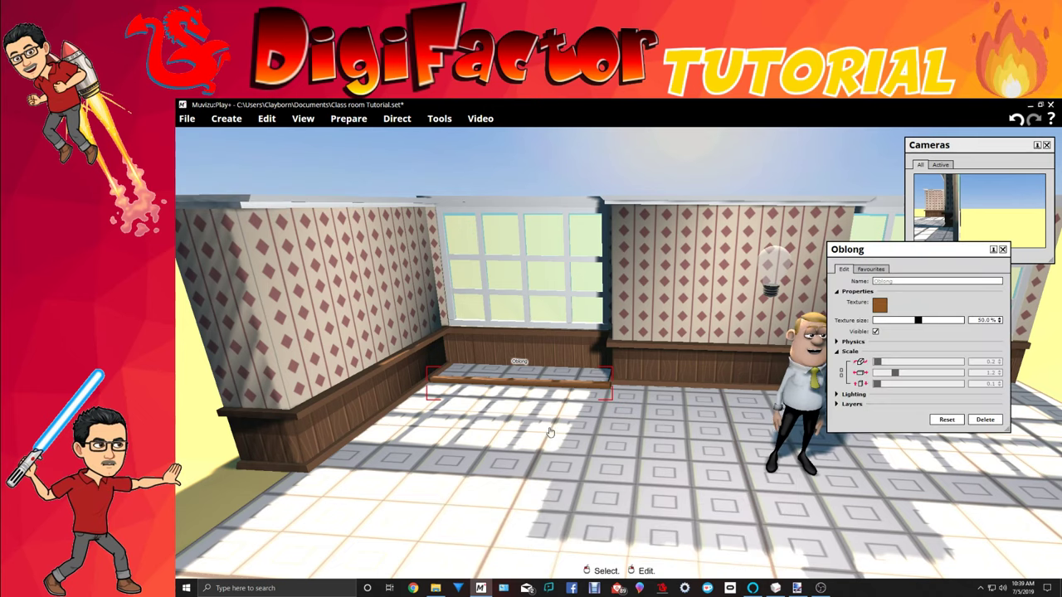
# Fit the strip as a baseboard against the wall under the window next to the side wall and lock it.
pyautogui.moveTo(552, 386); pyautogui.dragTo(552, 371)
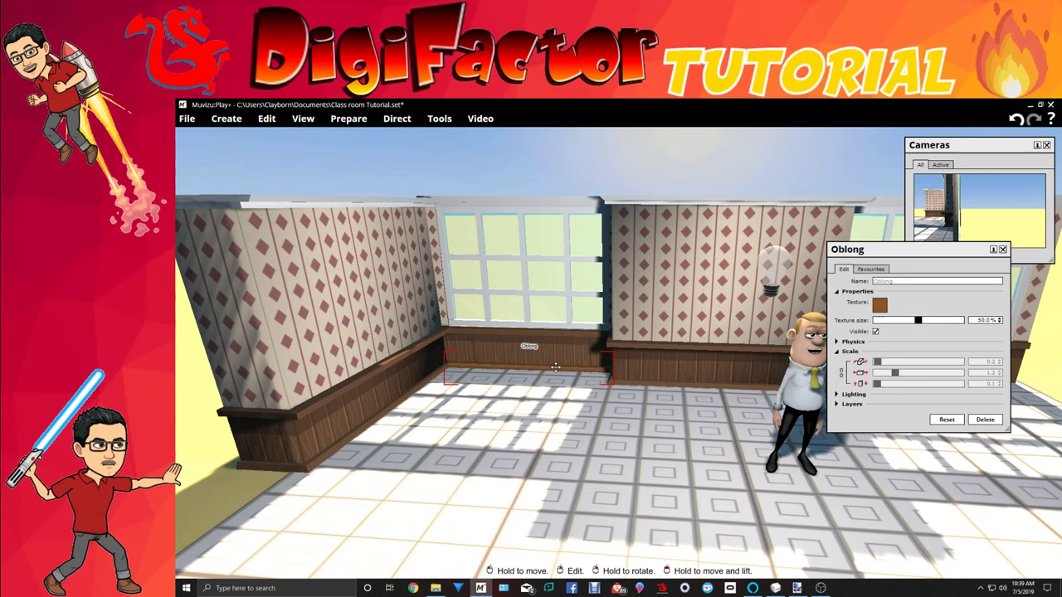
pyautogui.rightClick(465, 375)
pyautogui.click(564, 434)
# Paste a copy of the strip and place it along the base of the wall under the window at the room's other end.
pyautogui.moveTo(578, 434); pyautogui.dragTo(468, 431)
pyautogui.moveTo(460, 355); pyautogui.dragTo(462, 352)
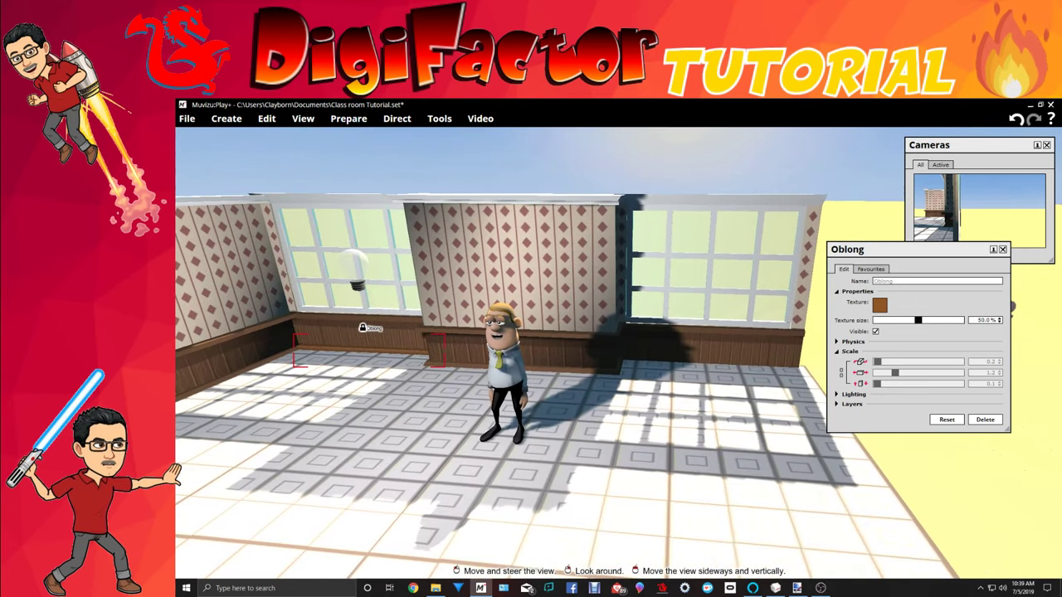
pyautogui.moveTo(462, 353); pyautogui.dragTo(503, 321, button='right')
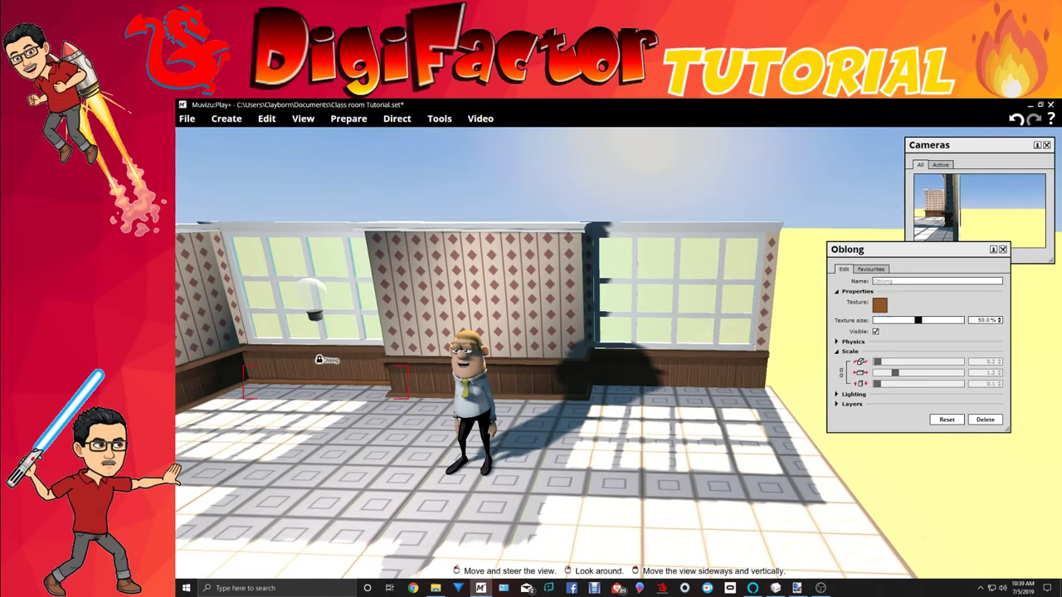
pyautogui.rightClick(649, 158)
pyautogui.click(638, 208)
pyautogui.click(713, 455)
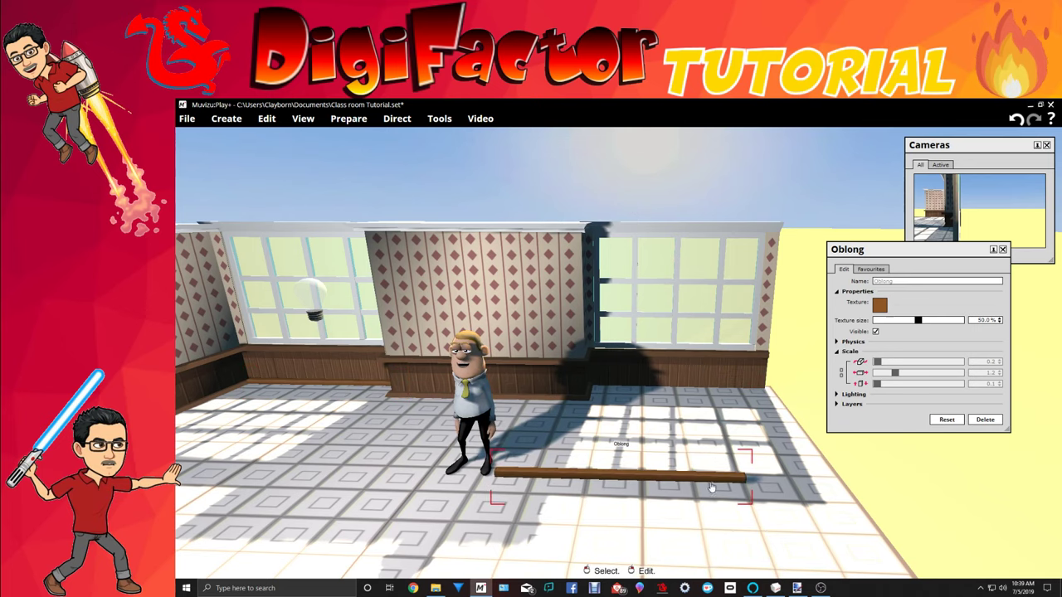
pyautogui.moveTo(709, 472); pyautogui.dragTo(738, 347)
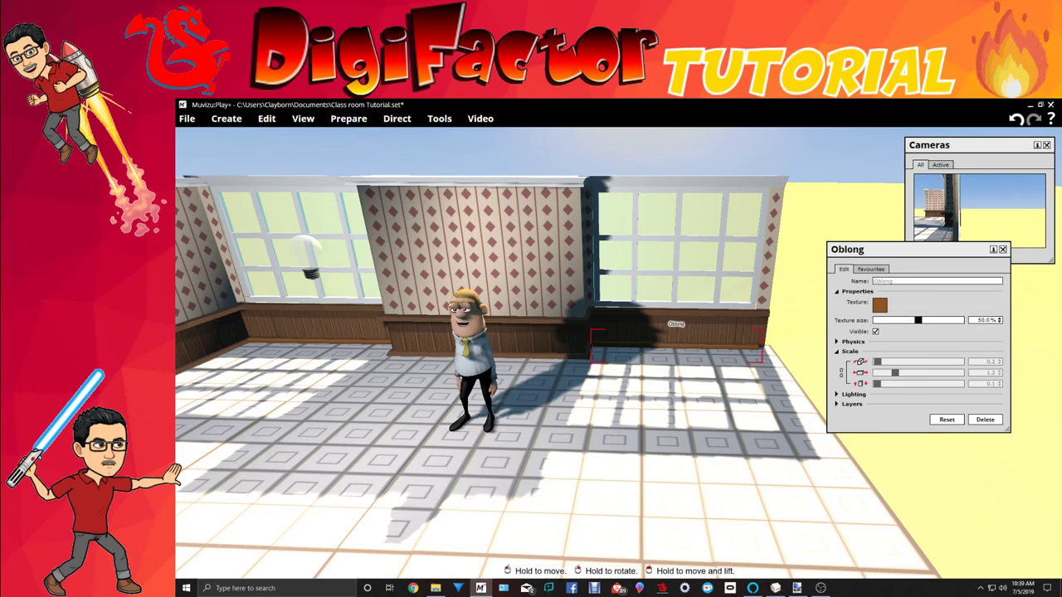
pyautogui.moveTo(710, 429); pyautogui.dragTo(724, 427)
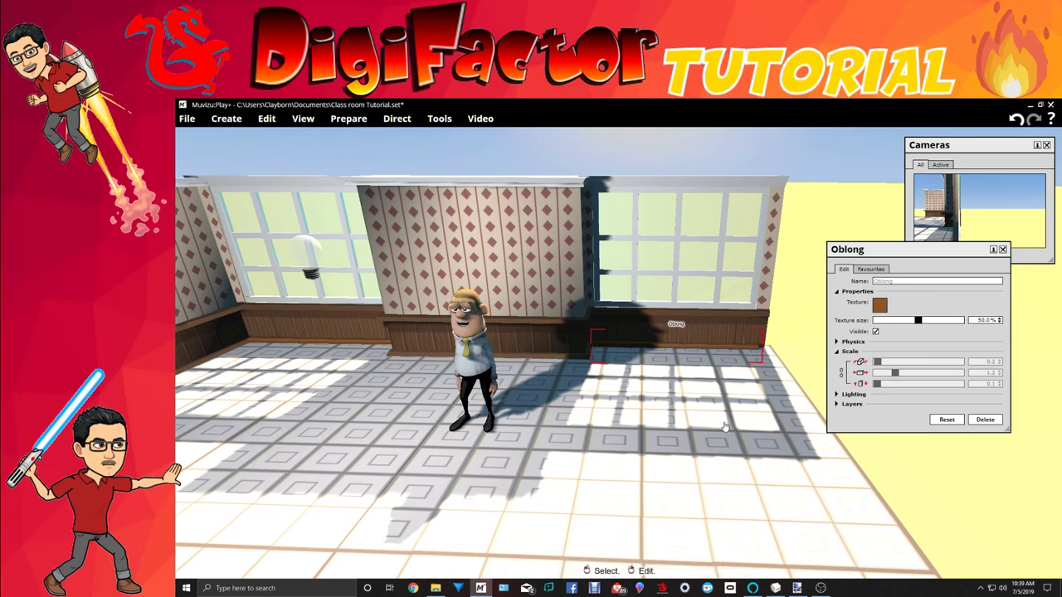
# Set the pasted strip's movement animation to Key framed, add a key frame in its directed movement, and close the movement settings.
pyautogui.rightClick(693, 355)
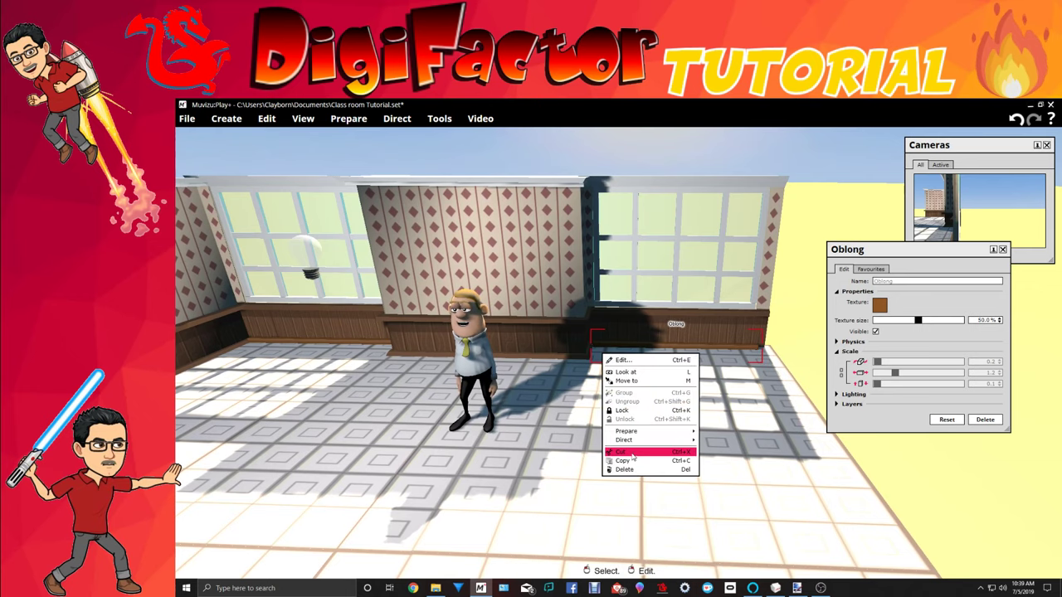
pyautogui.click(563, 443)
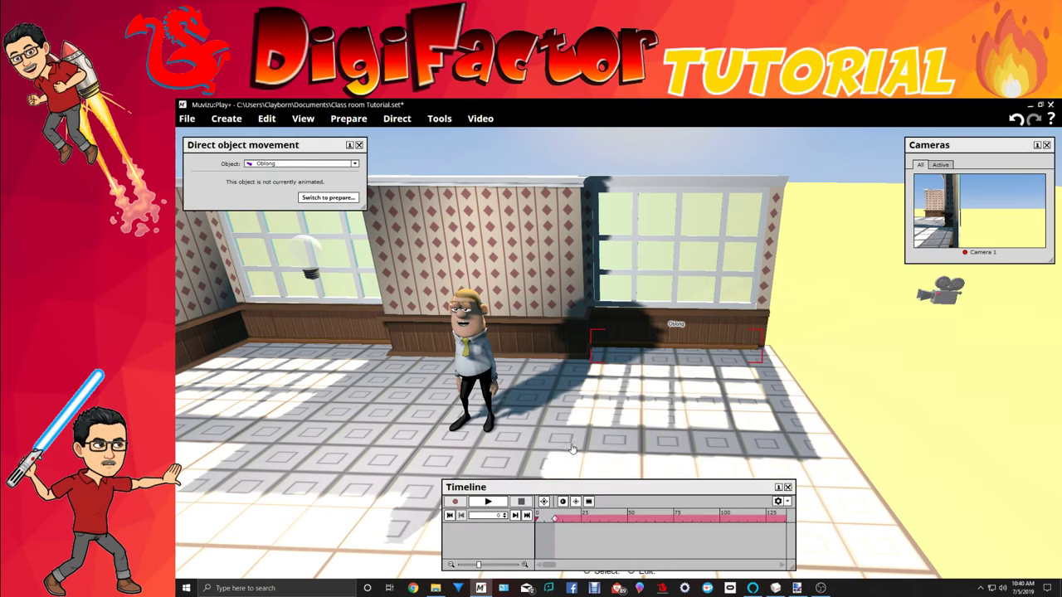
pyautogui.click(328, 198)
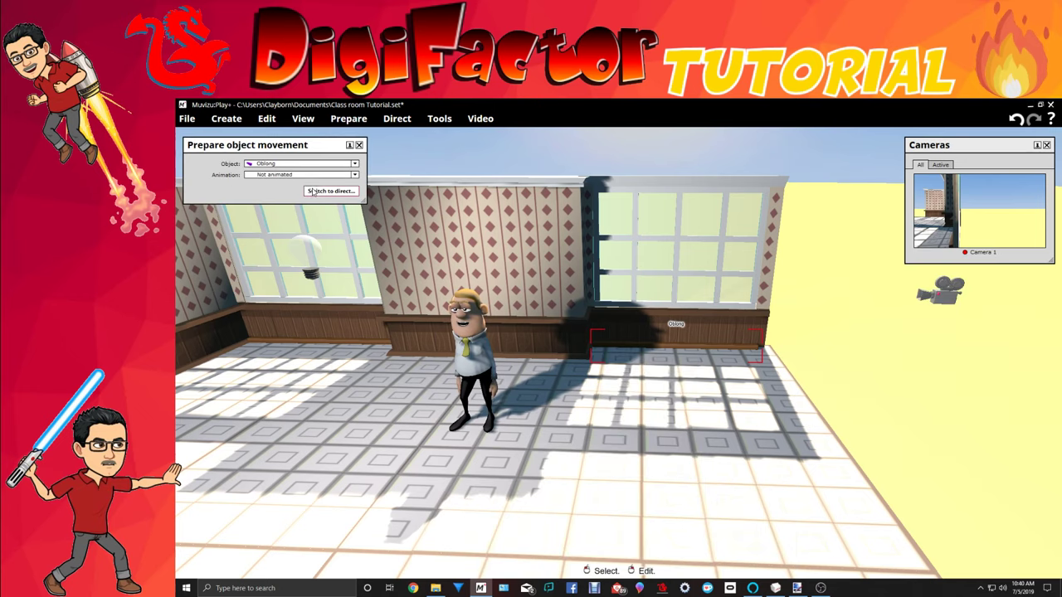
pyautogui.click(309, 175)
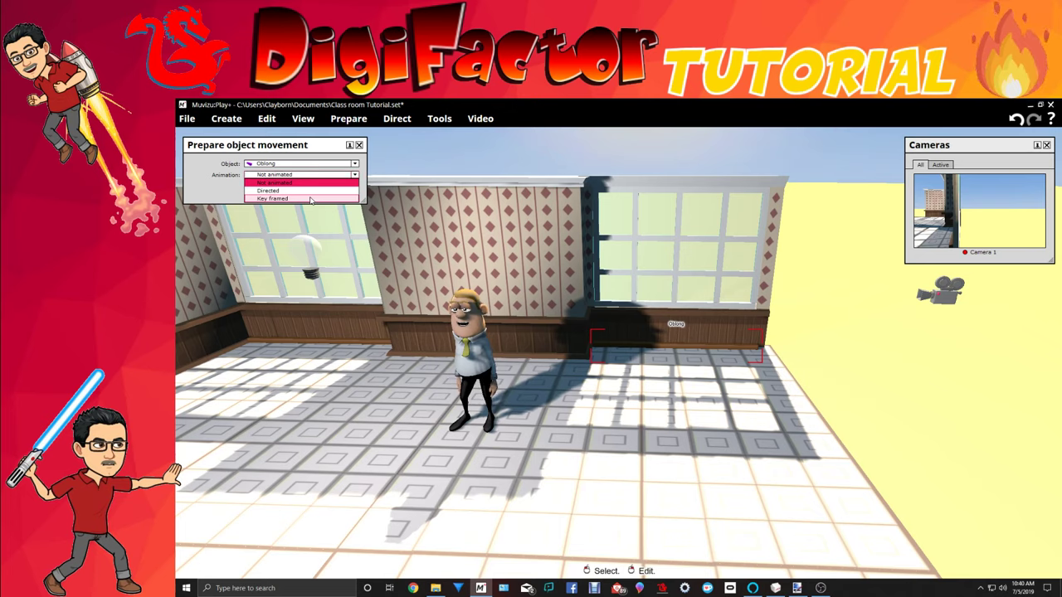
pyautogui.click(311, 199)
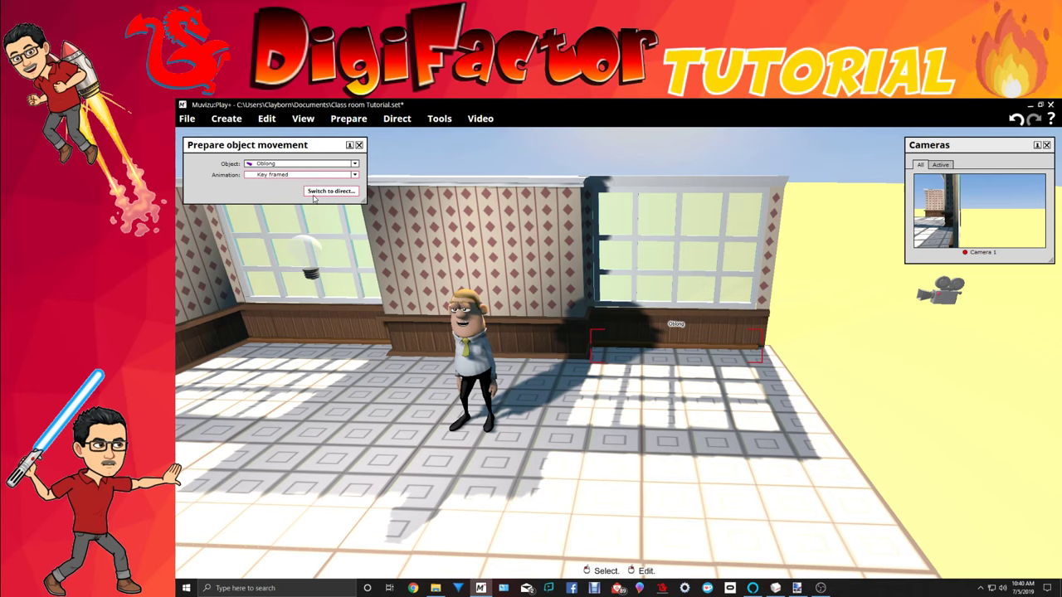
pyautogui.click(330, 192)
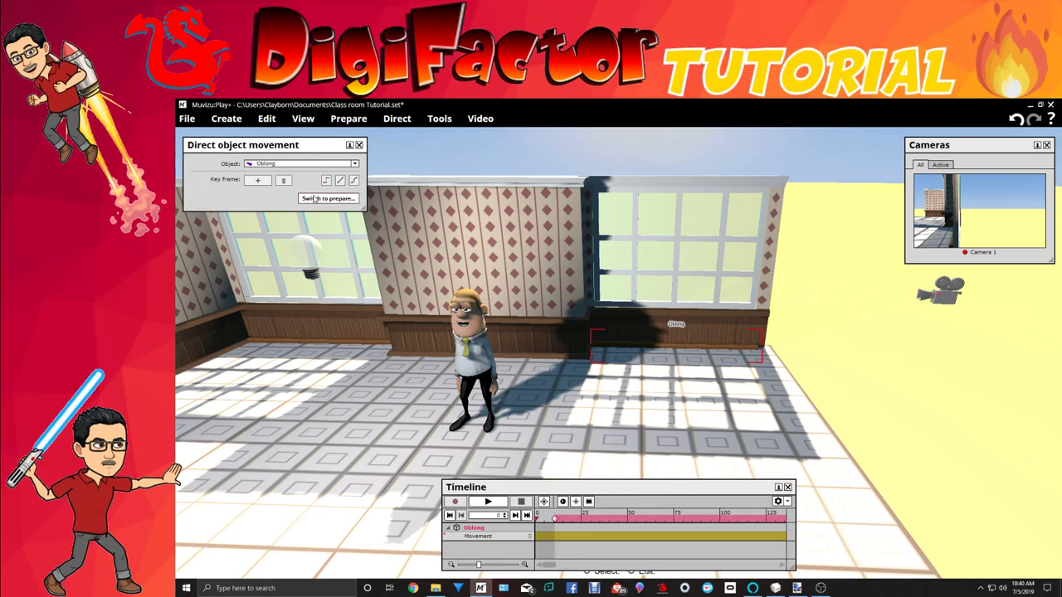
pyautogui.click(267, 181)
pyautogui.click(359, 145)
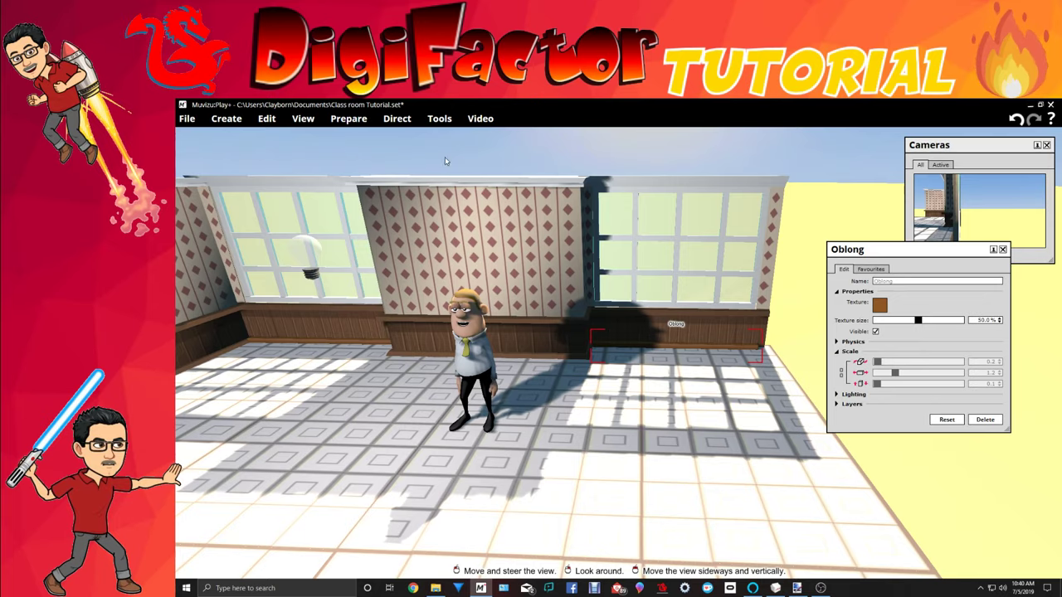
# Copy the locked ground plane that forms the tiled floor.
pyautogui.moveTo(446, 160); pyautogui.dragTo(397, 120)
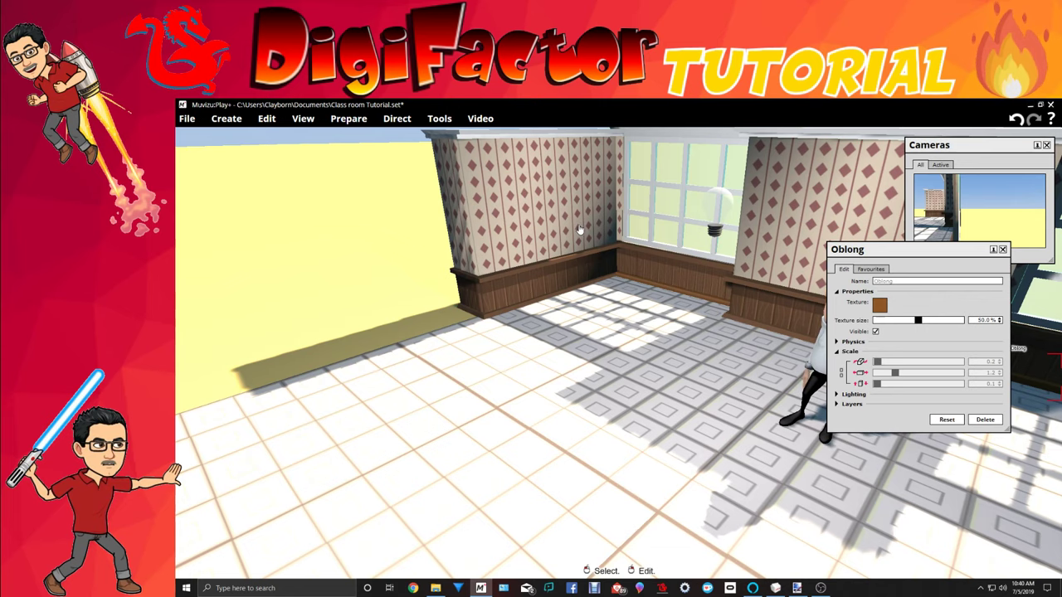
pyautogui.moveTo(581, 229); pyautogui.dragTo(581, 230)
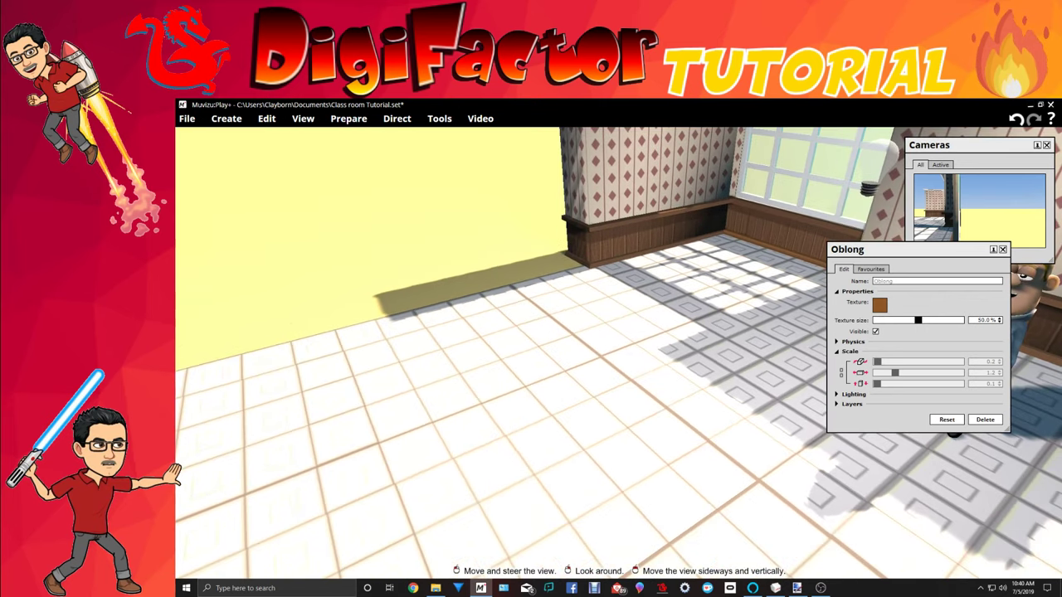
pyautogui.rightClick(425, 386)
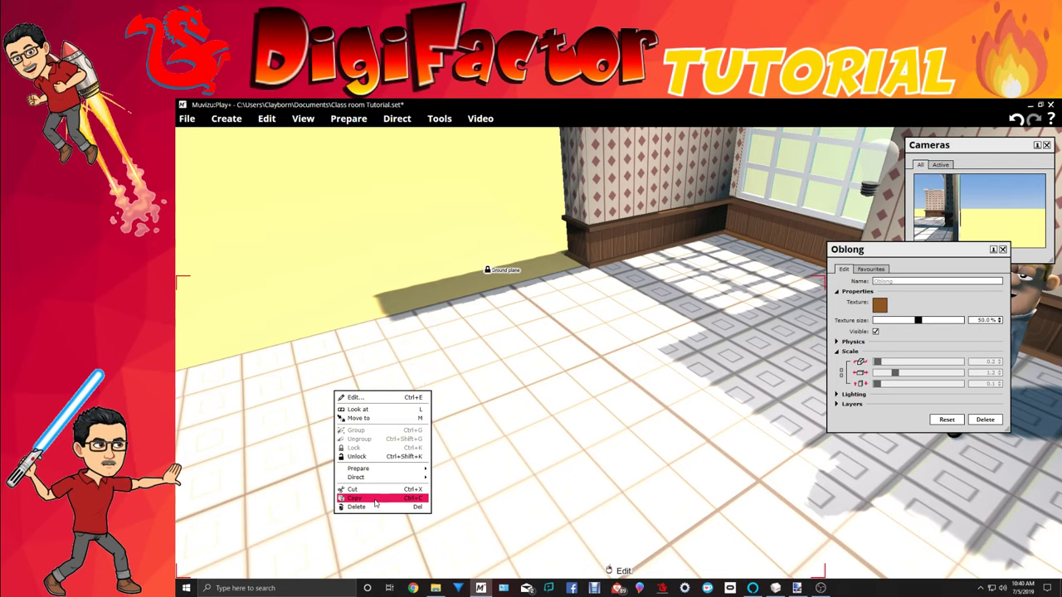
pyautogui.click(509, 470)
# Paste a copy of the ground plane and place it against the existing floor's edge to extend the tiling past the side wall.
pyautogui.moveTo(509, 469); pyautogui.dragTo(415, 410, button='right')
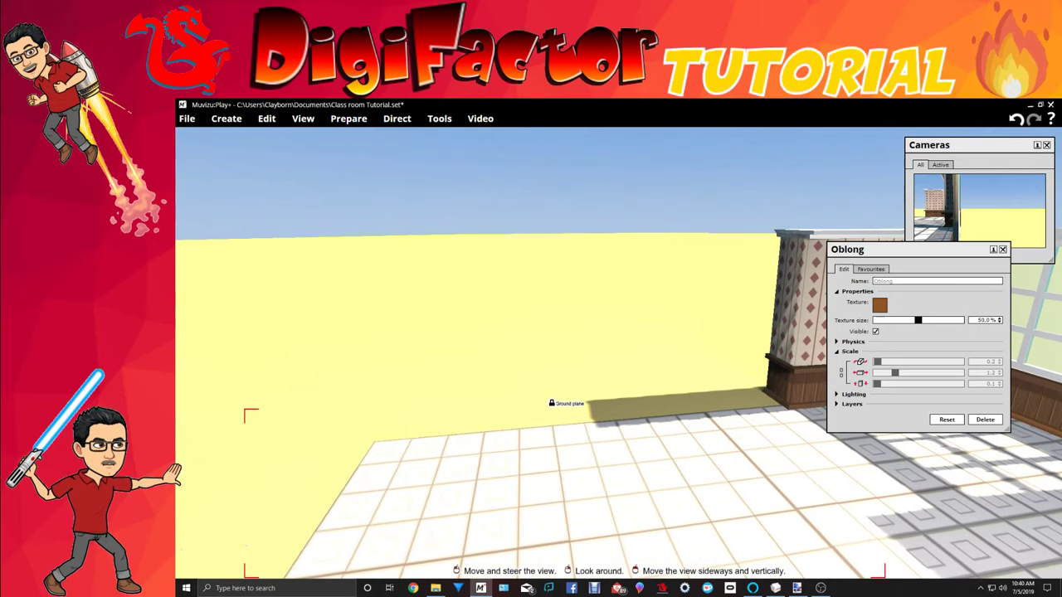
pyautogui.rightClick(499, 356)
pyautogui.click(456, 409)
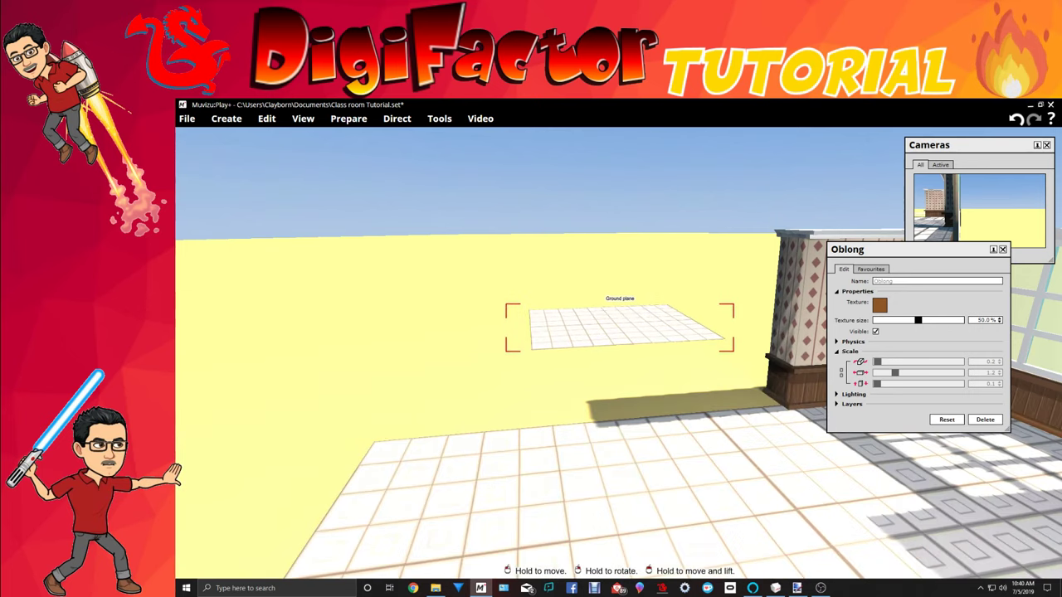
pyautogui.moveTo(622, 328); pyautogui.dragTo(616, 379)
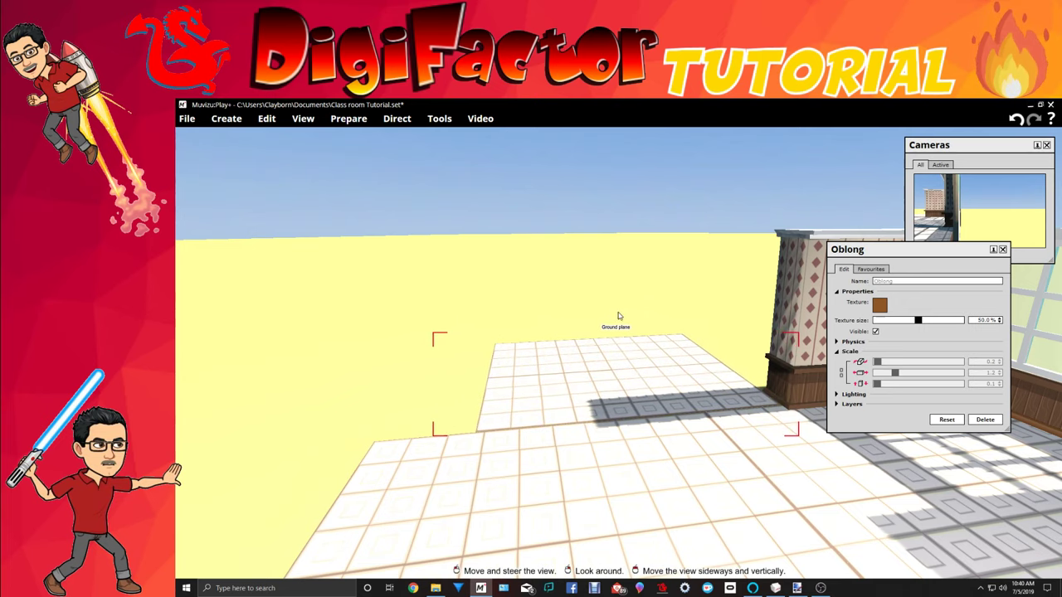
pyautogui.moveTo(618, 315); pyautogui.dragTo(730, 356, button='right')
pyautogui.moveTo(903, 436); pyautogui.dragTo(630, 375, button='right')
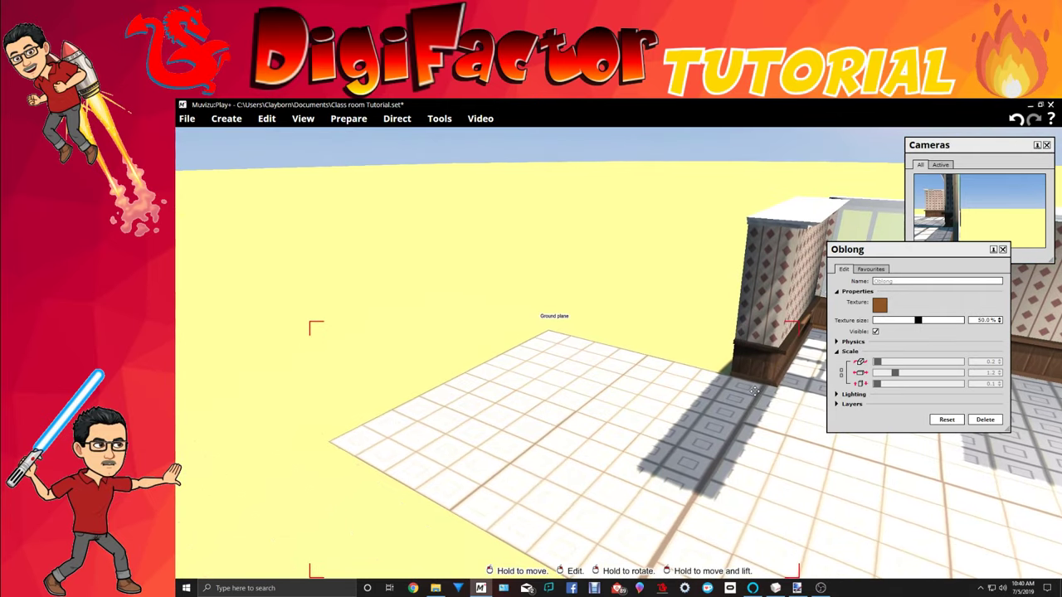
pyautogui.moveTo(666, 301); pyautogui.dragTo(829, 323, button='right')
pyautogui.moveTo(666, 331); pyautogui.dragTo(564, 319, button='middle')
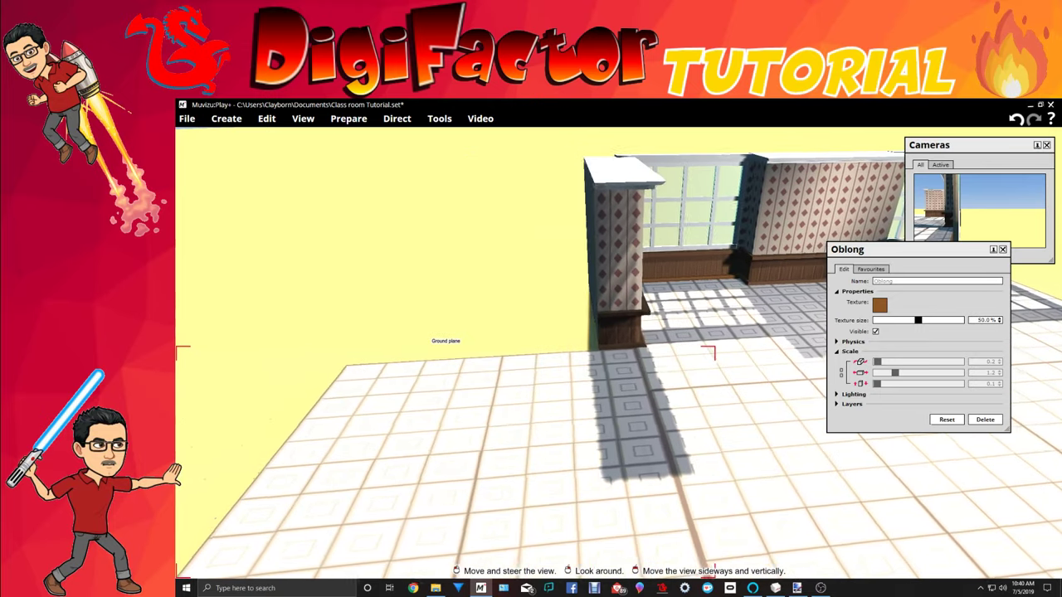
pyautogui.moveTo(564, 319); pyautogui.dragTo(580, 365, button='right')
# Set the pasted ground plane's movement animation to Key framed and switch to directing its movement.
pyautogui.rightClick(558, 405)
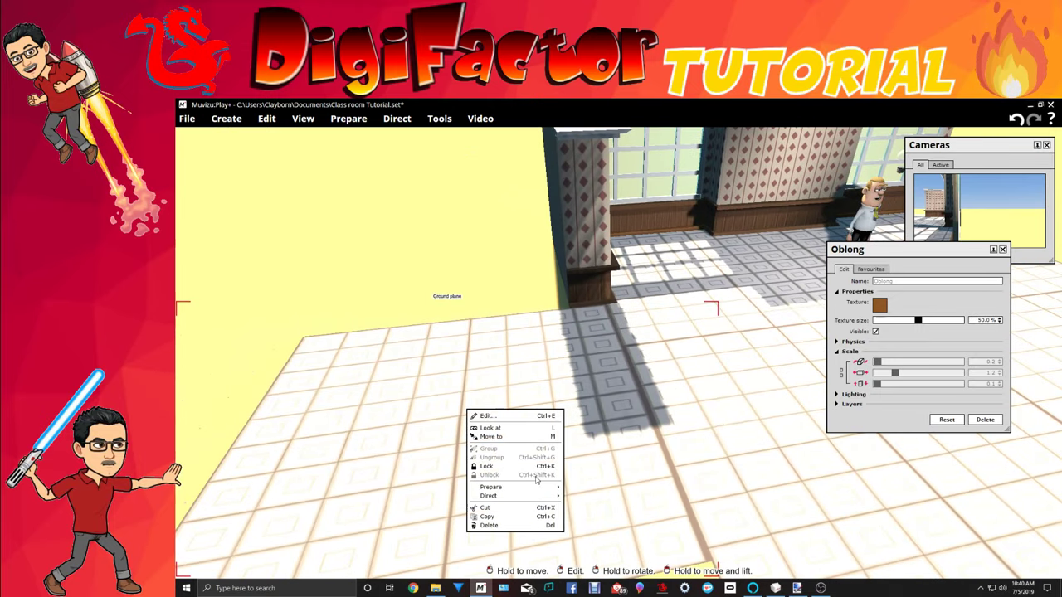
pyautogui.moveTo(528, 498)
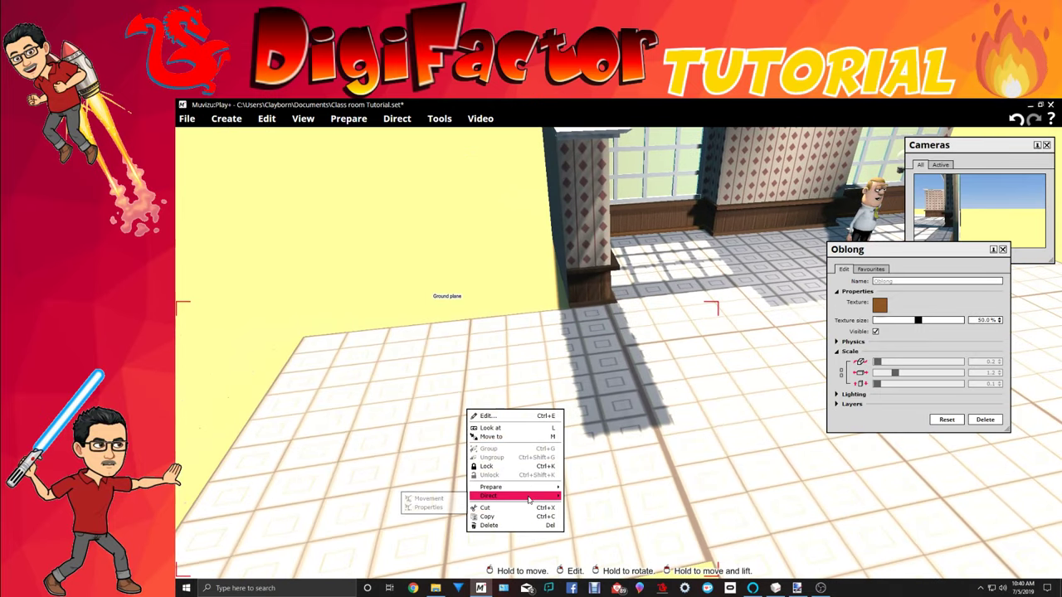
pyautogui.click(453, 498)
pyautogui.click(328, 197)
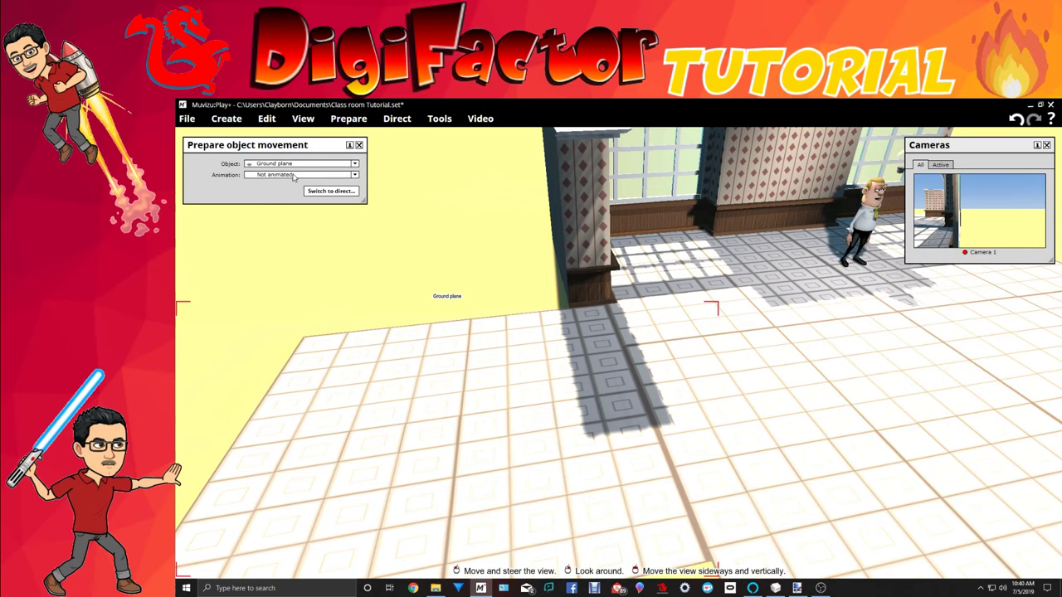
pyautogui.click(298, 175)
pyautogui.click(294, 184)
pyautogui.click(331, 190)
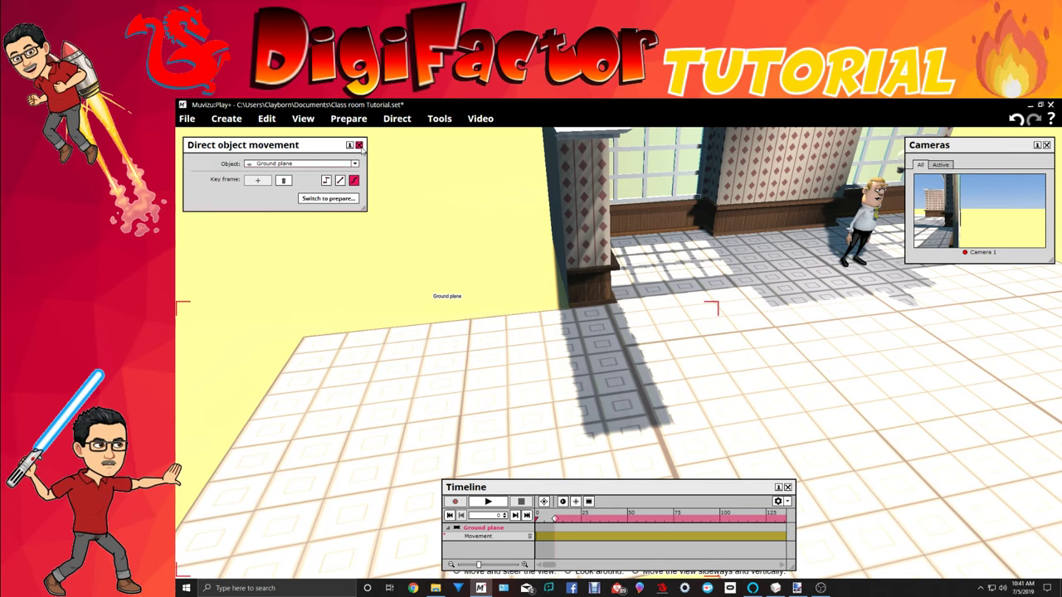
# Nudge the pasted ground plane into line with the original floor tiles and lock it.
pyautogui.moveTo(398, 398); pyautogui.dragTo(402, 394)
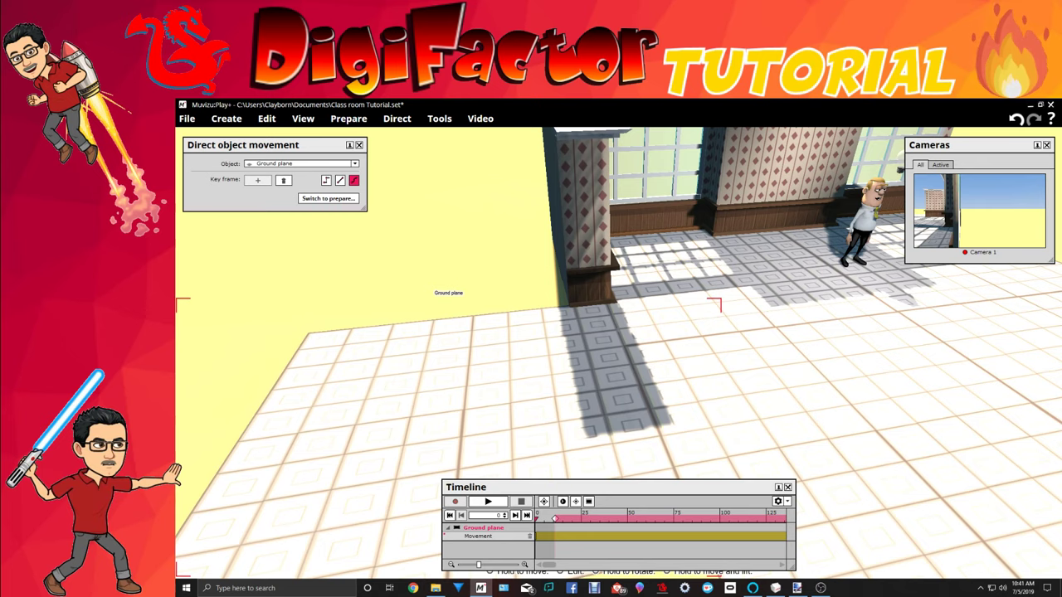
pyautogui.rightClick(502, 422)
pyautogui.click(539, 477)
# Copy the locked Center Wall at the room's side and paste a duplicate onto the floor in front of it.
pyautogui.moveTo(486, 296); pyautogui.dragTo(489, 328, button='right')
pyautogui.moveTo(490, 328); pyautogui.dragTo(402, 349)
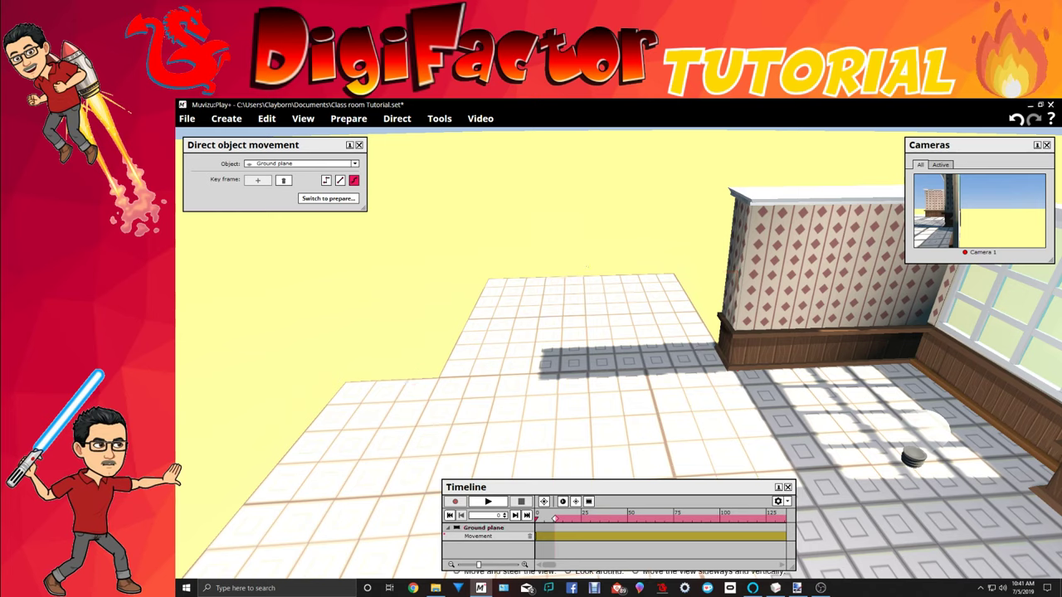
pyautogui.rightClick(335, 258)
pyautogui.click(771, 275)
pyautogui.click(771, 275)
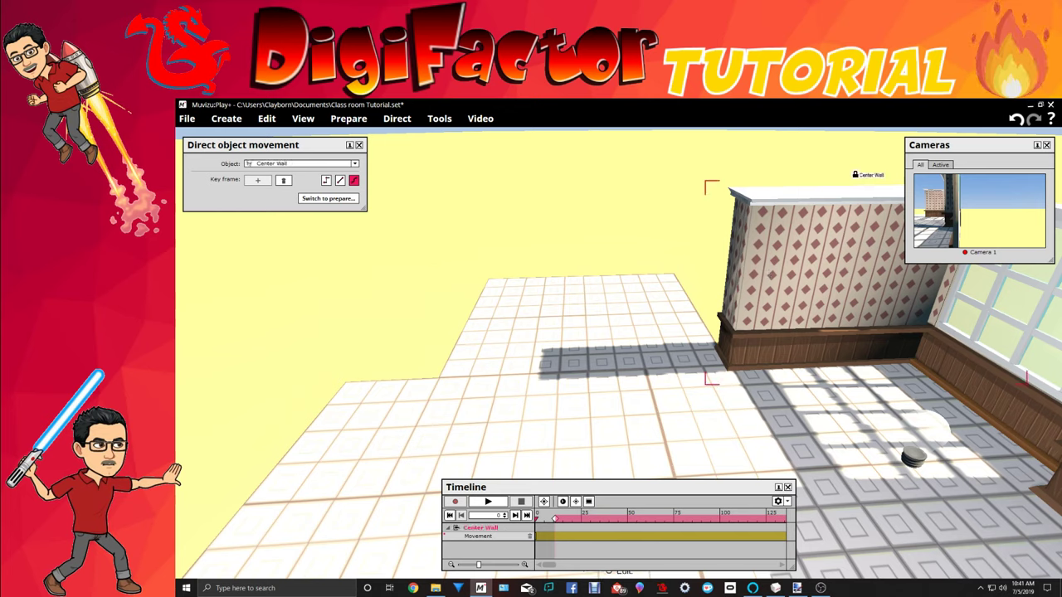
pyautogui.rightClick(770, 273)
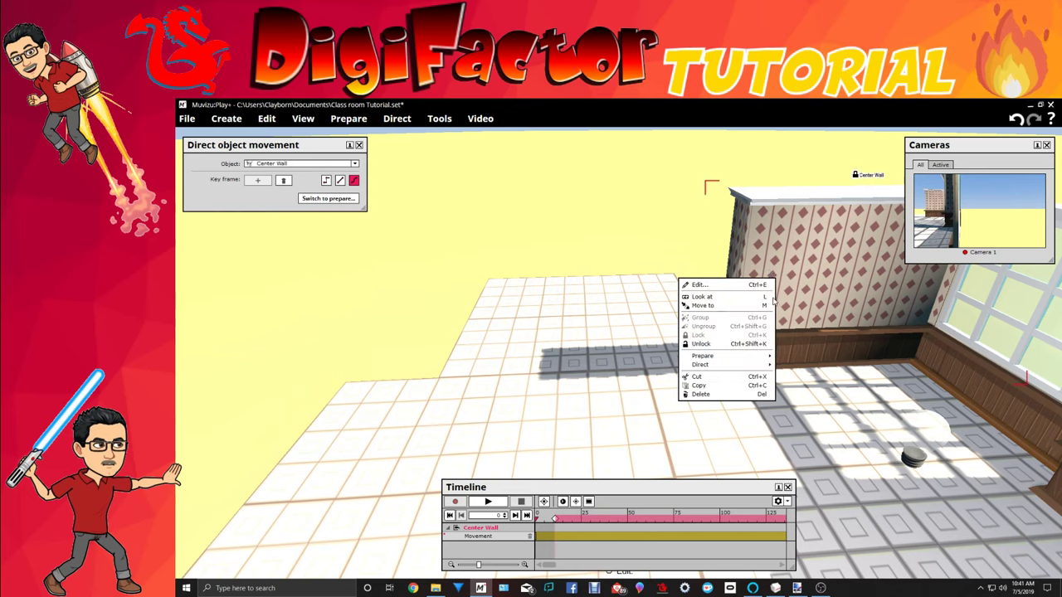
pyautogui.click(698, 385)
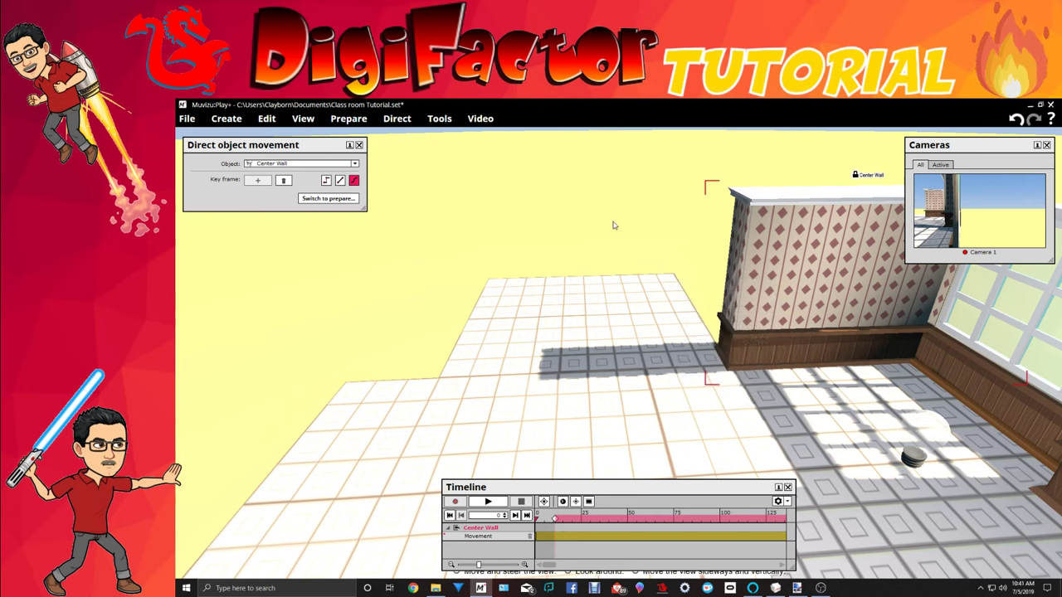
pyautogui.rightClick(515, 231)
pyautogui.click(588, 285)
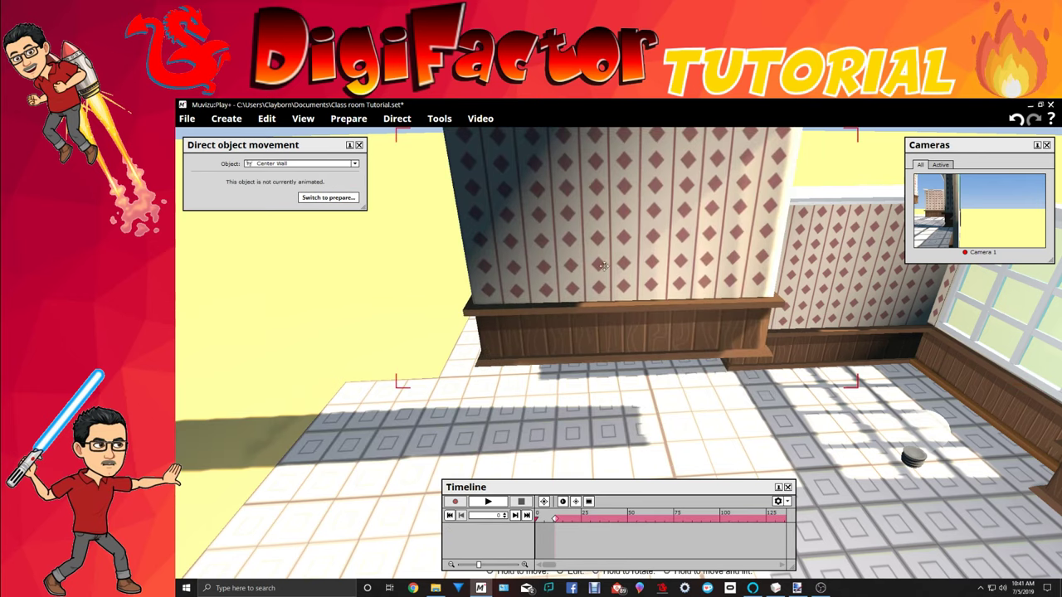
# Edit the pasted wall's physics, enabling Keep upright and disabling Floats in the air.
pyautogui.rightClick(618, 261)
pyautogui.click(613, 271)
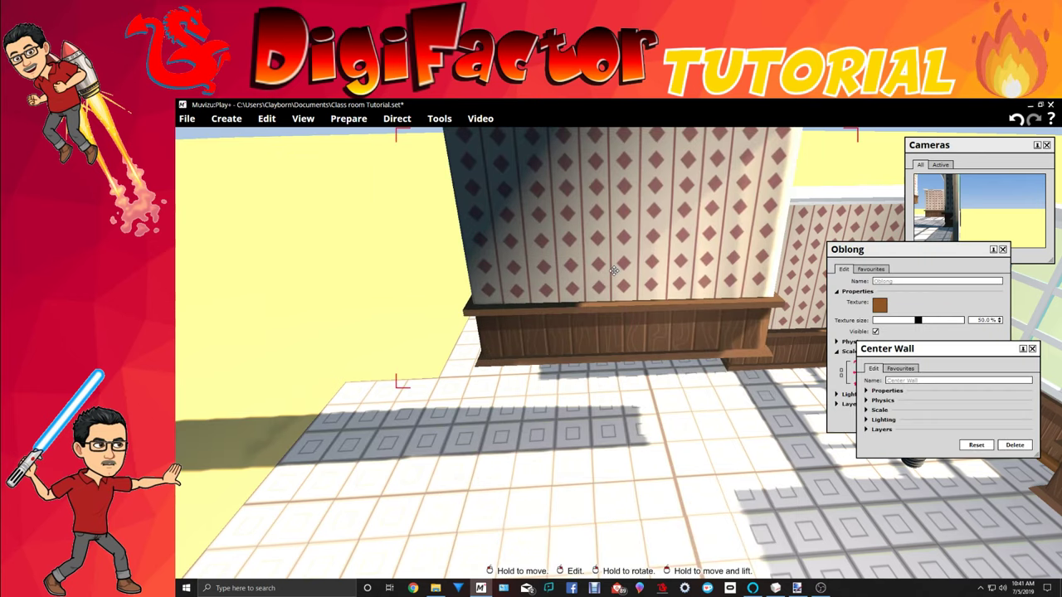
pyautogui.click(881, 401)
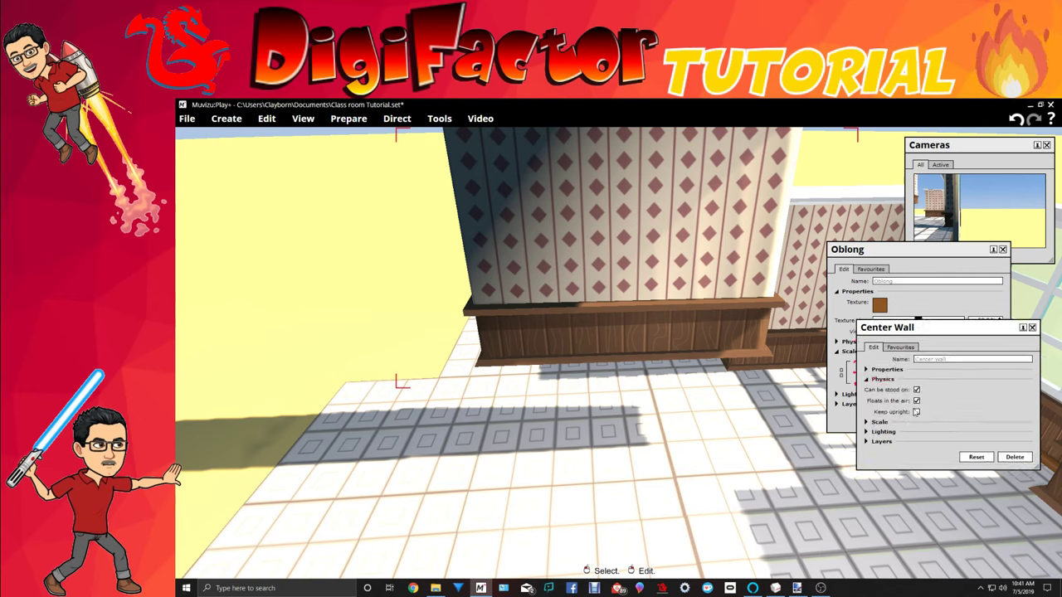
pyautogui.click(916, 412)
pyautogui.click(916, 400)
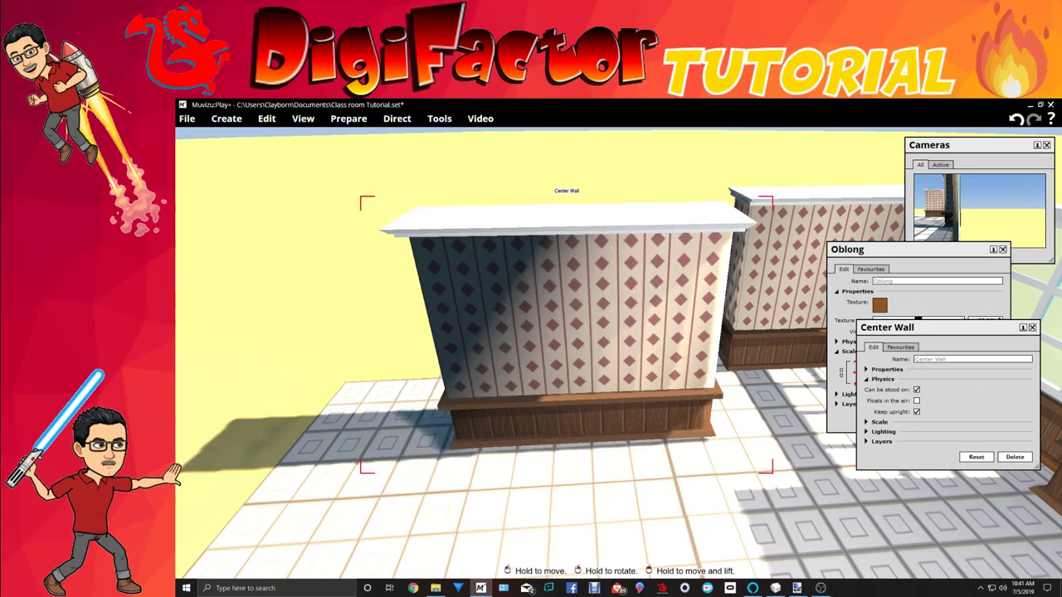
# Close the Oblong properties and thin the pasted wall by setting its depth scale to 0.3.
pyautogui.moveTo(564, 498); pyautogui.dragTo(614, 514)
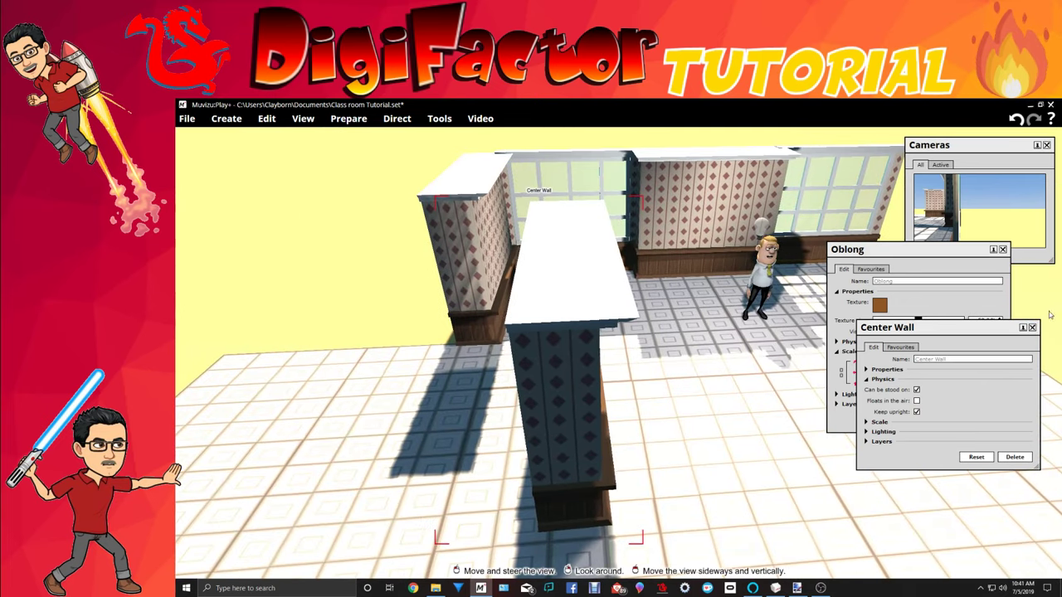
pyautogui.click(1003, 249)
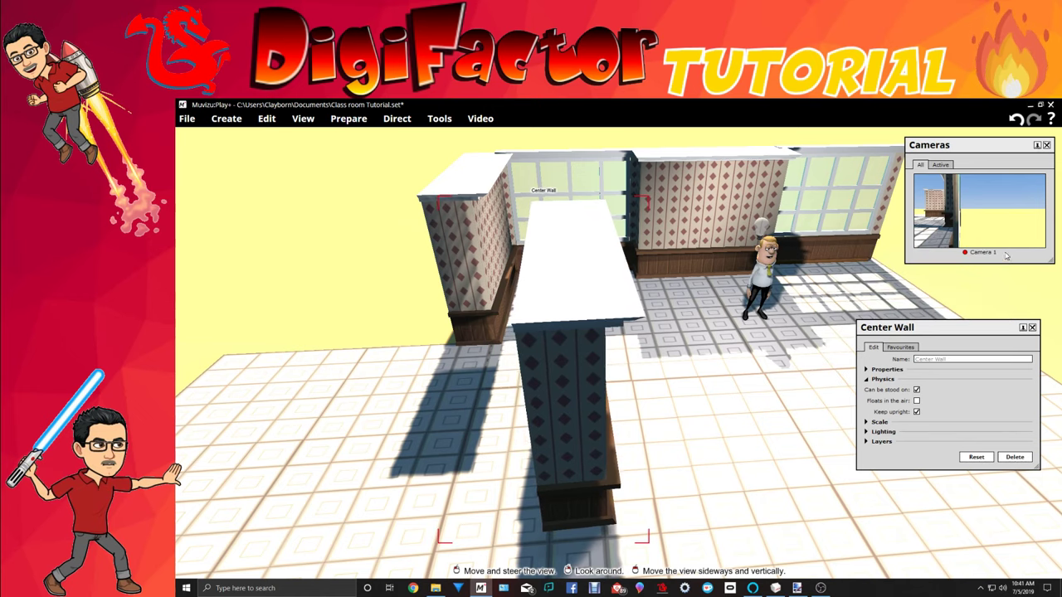
pyautogui.click(866, 422)
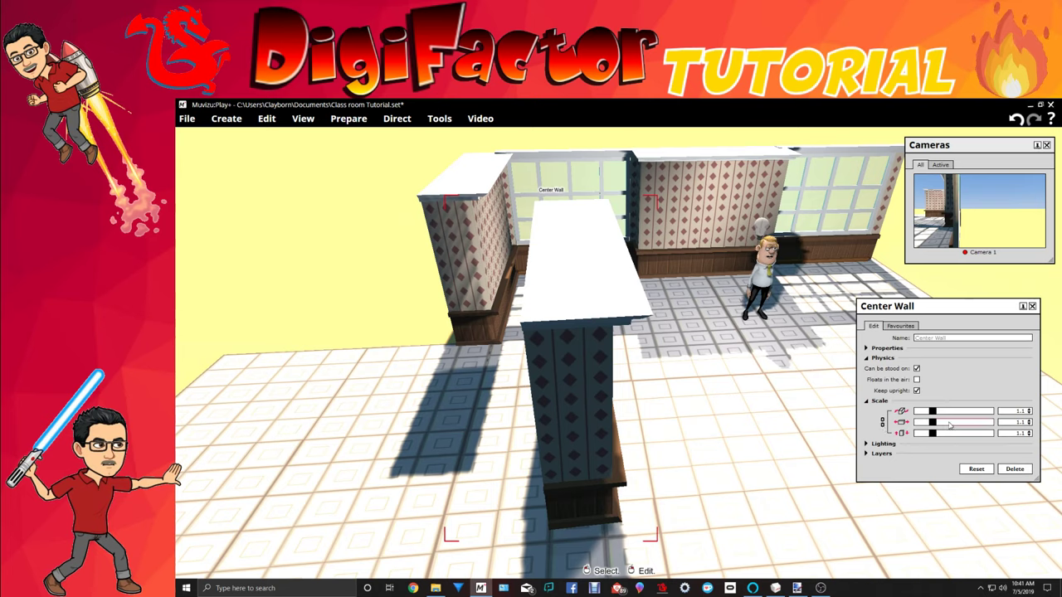
pyautogui.moveTo(938, 413); pyautogui.dragTo(939, 416)
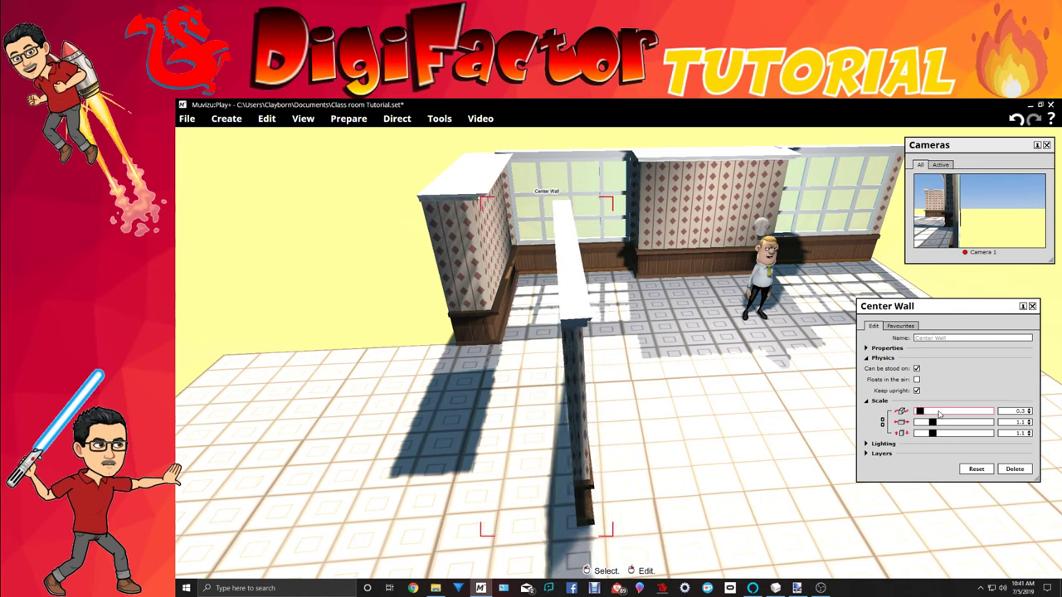
# Move the thin wall to the front end of the side wall and adjust it into line.
pyautogui.moveTo(580, 313); pyautogui.dragTo(340, 292)
pyautogui.keyDown('shift'); pyautogui.moveTo(340, 293); pyautogui.dragTo(553, 359, button='right'); pyautogui.keyUp('shift')
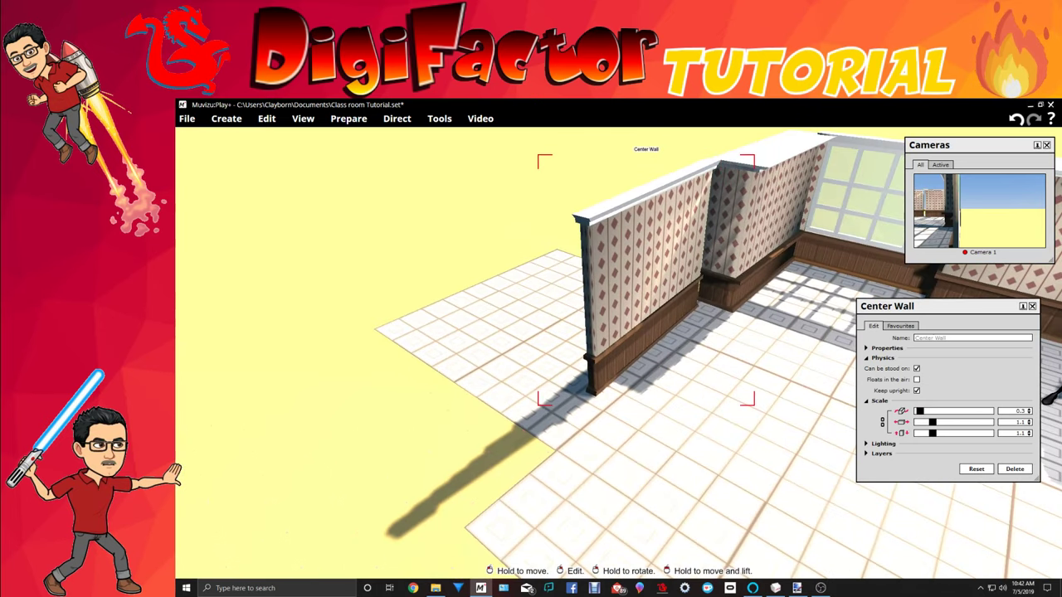
pyautogui.moveTo(643, 282); pyautogui.dragTo(634, 282, button='right')
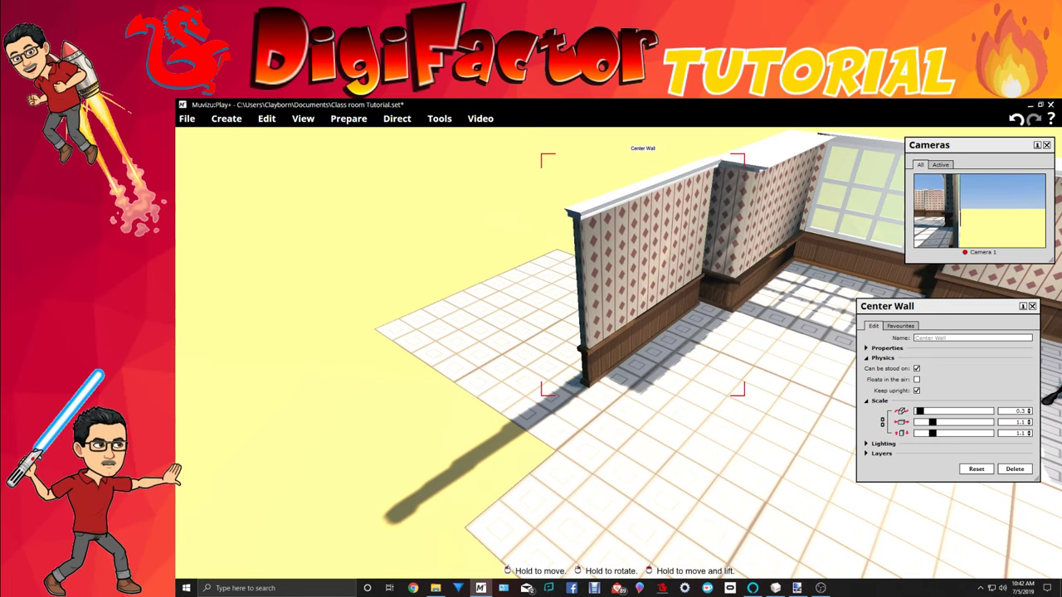
pyautogui.moveTo(618, 432); pyautogui.dragTo(485, 409, button='middle')
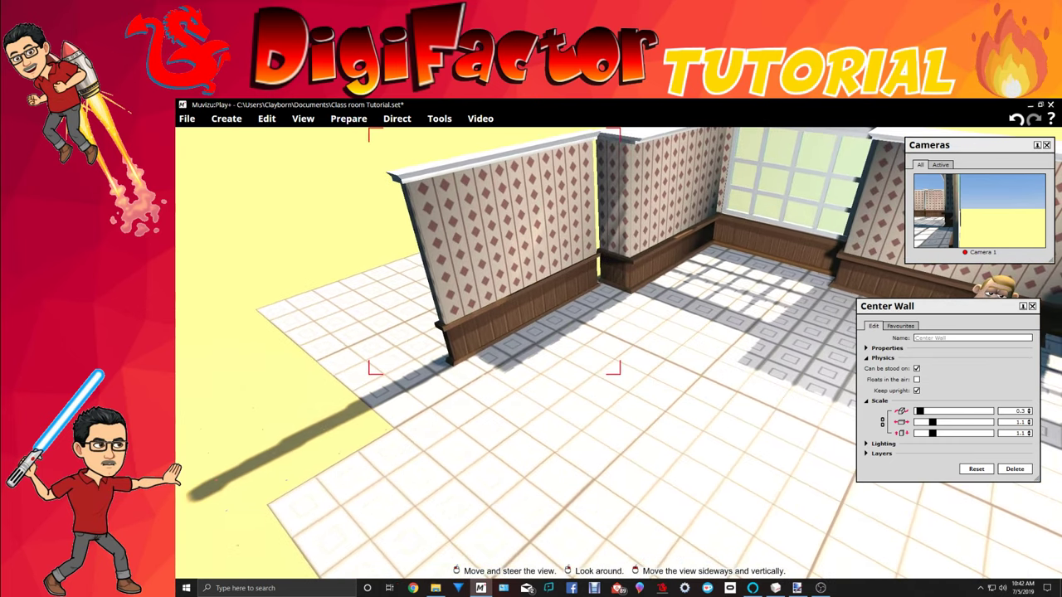
pyautogui.moveTo(486, 410); pyautogui.dragTo(414, 331, button='right')
pyautogui.moveTo(415, 332); pyautogui.dragTo(531, 390, button='middle')
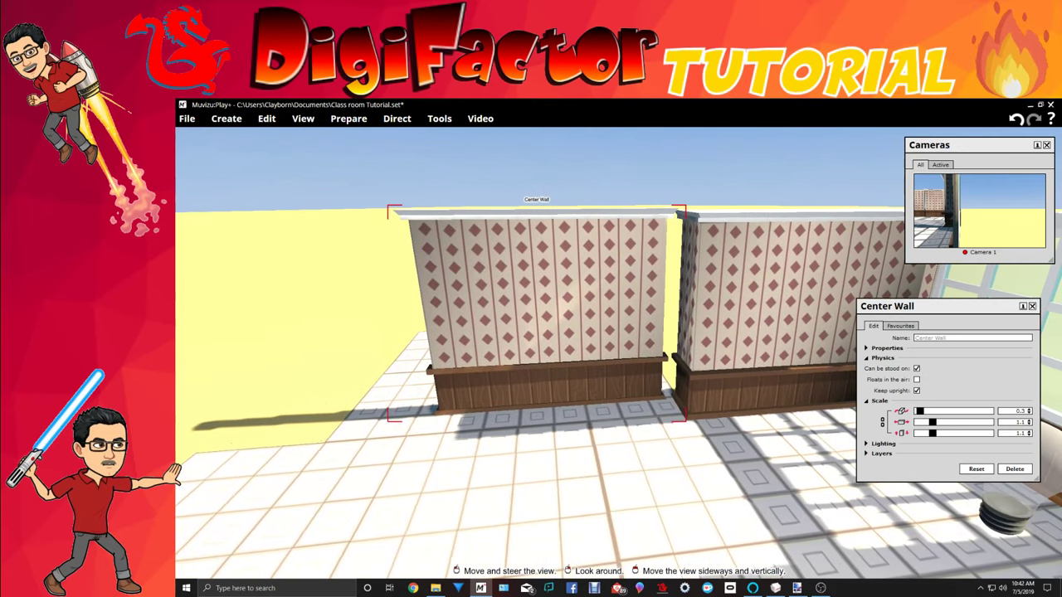
# Nudge the thin wall slightly to refine its alignment with the side wall.
pyautogui.rightClick(564, 357)
pyautogui.click(621, 427)
pyautogui.moveTo(621, 426); pyautogui.dragTo(647, 430, button='right')
pyautogui.moveTo(621, 426); pyautogui.dragTo(491, 423, button='middle')
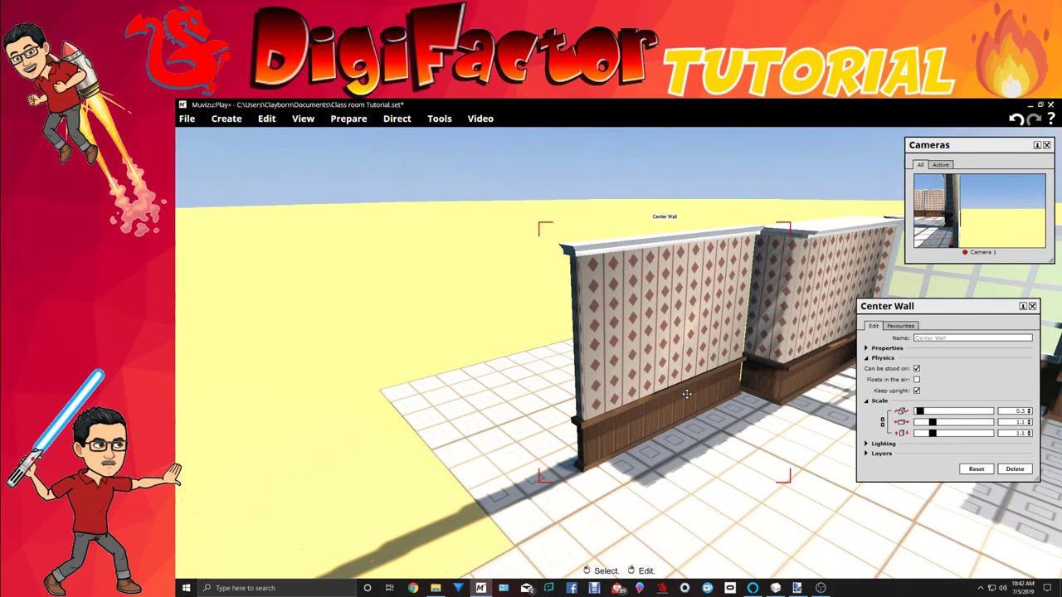
pyautogui.moveTo(627, 386); pyautogui.dragTo(620, 385)
# Set the thin wall's object movement animation to Key framed and switch to directing it.
pyautogui.rightClick(628, 388)
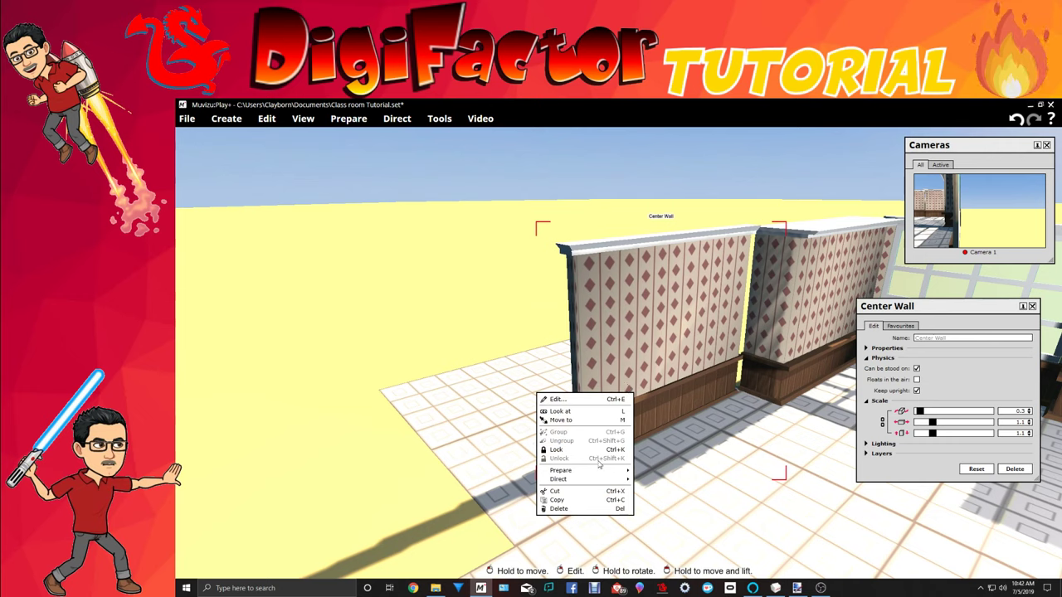
pyautogui.moveTo(590, 480)
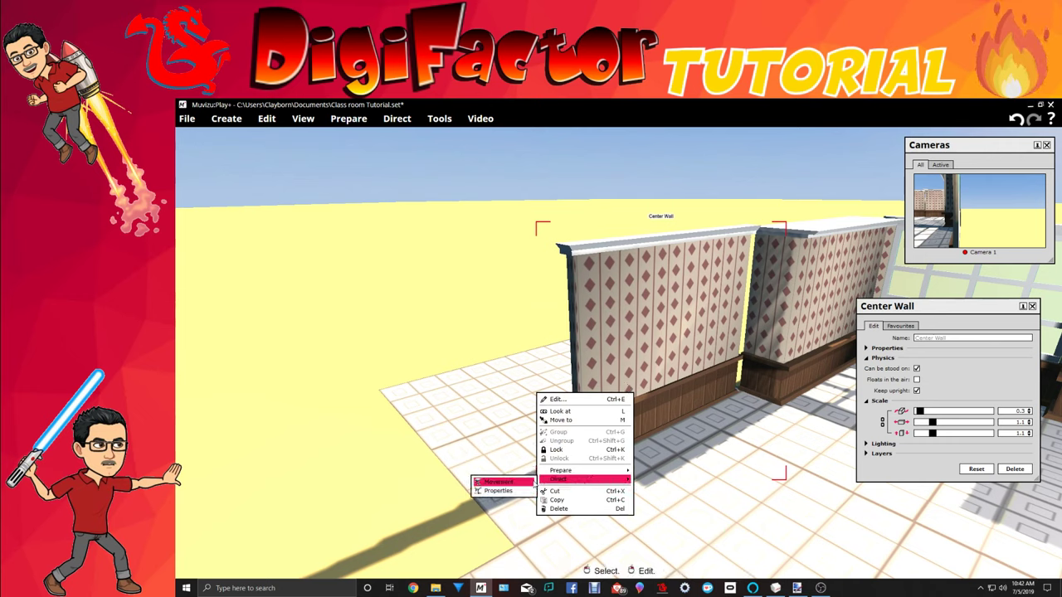
pyautogui.click(529, 482)
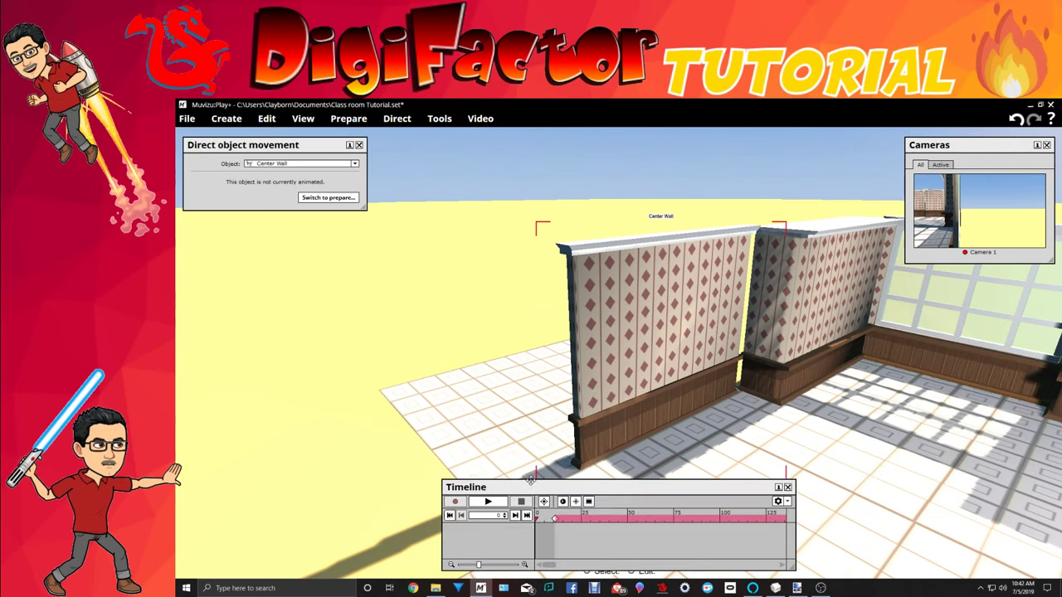
pyautogui.click(328, 198)
pyautogui.click(303, 175)
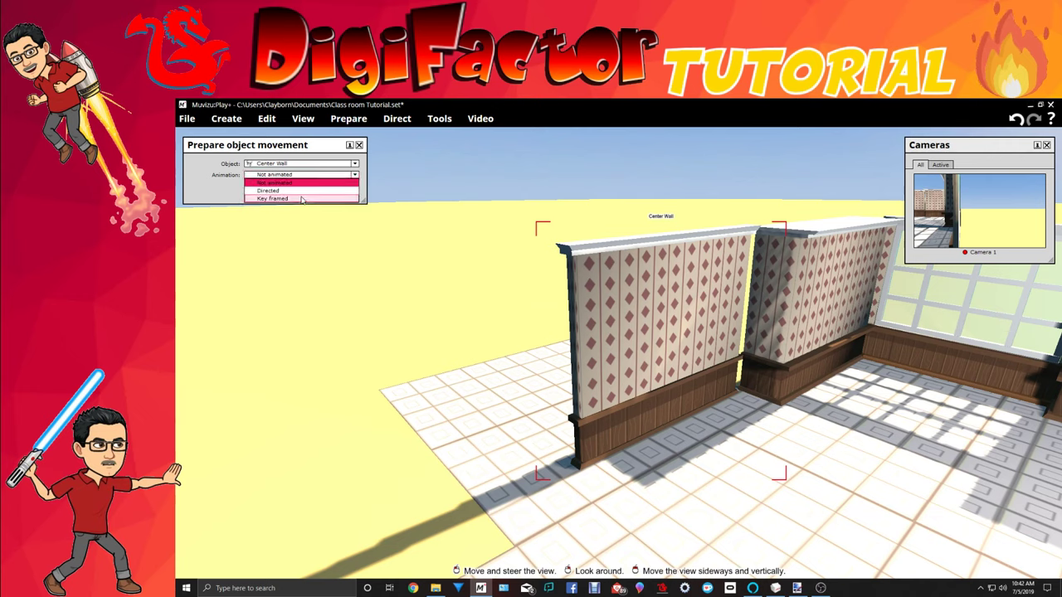
pyautogui.click(302, 183)
pyautogui.click(319, 191)
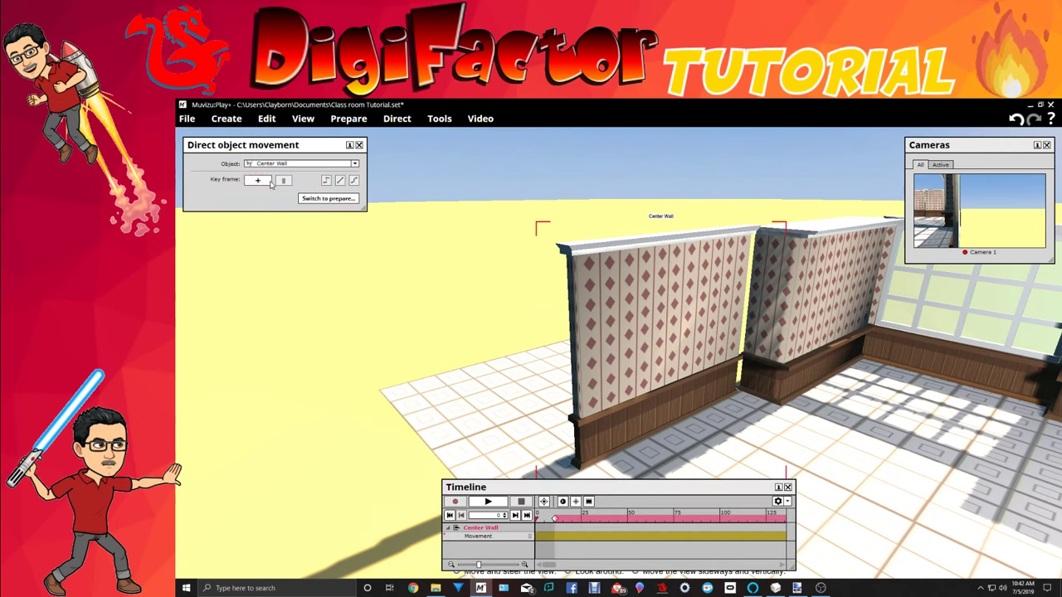
# Shift the key-framed wall against the side wall, lock it, and close its object movement settings.
pyautogui.moveTo(661, 332); pyautogui.dragTo(671, 332)
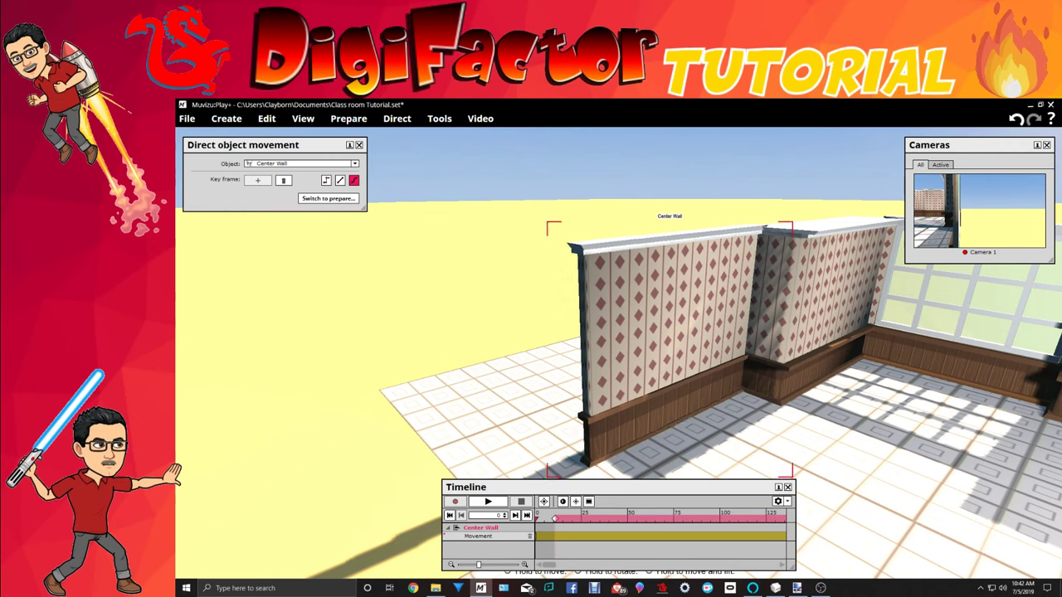
pyautogui.rightClick(632, 301)
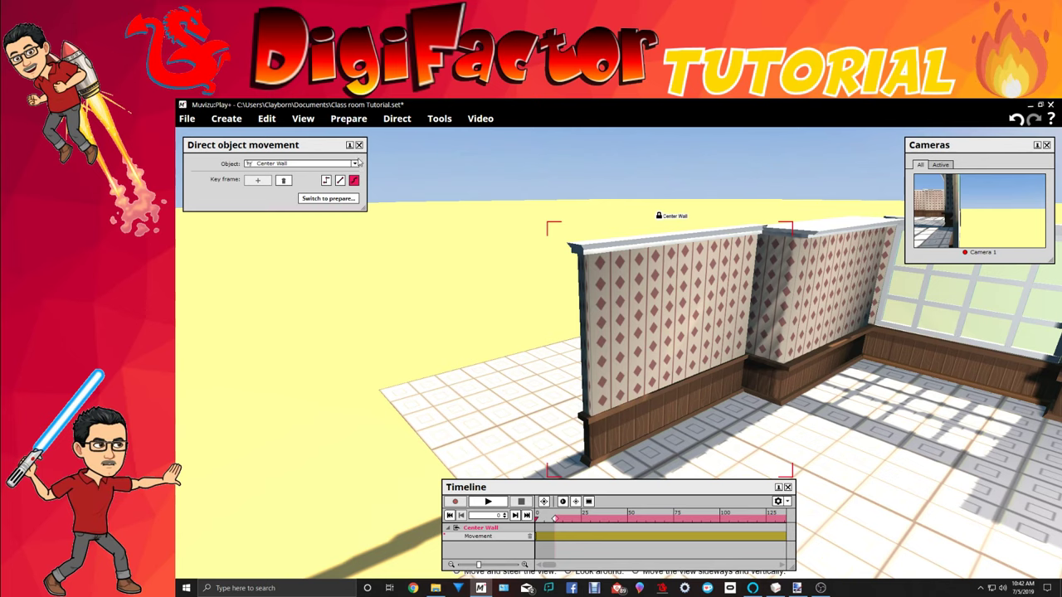
pyautogui.click(359, 146)
# Unlock the thin wall and slide it toward the side wall to close the gap between them.
pyautogui.moveTo(355, 311); pyautogui.dragTo(472, 319)
pyautogui.moveTo(605, 307)
pyautogui.mouseDown()
pyautogui.moveTo(560, 303)
pyautogui.moveTo(606, 307)
pyautogui.mouseUp()
pyautogui.rightClick(594, 304)
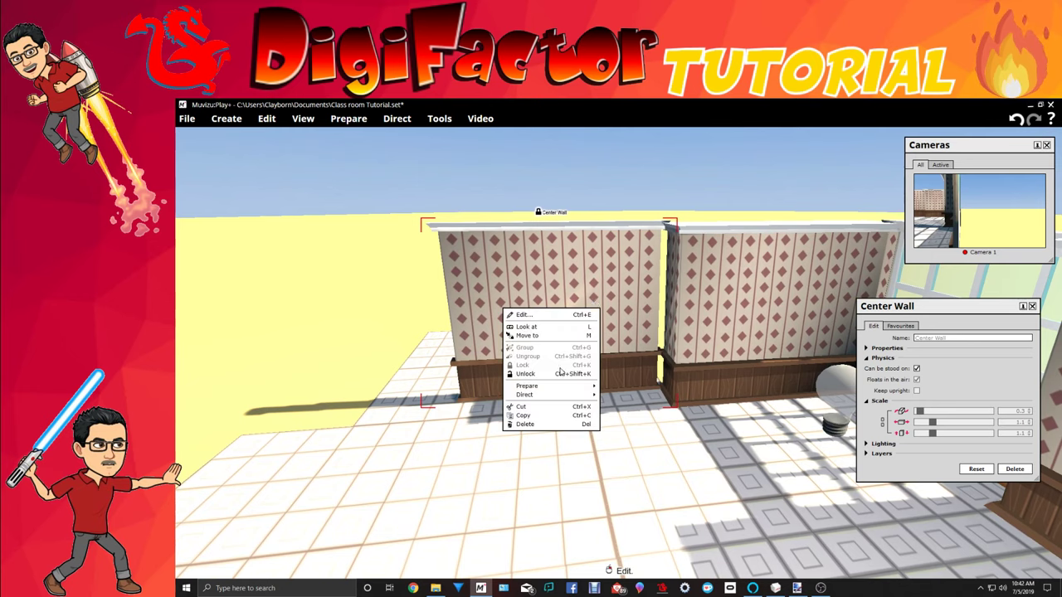
pyautogui.click(560, 374)
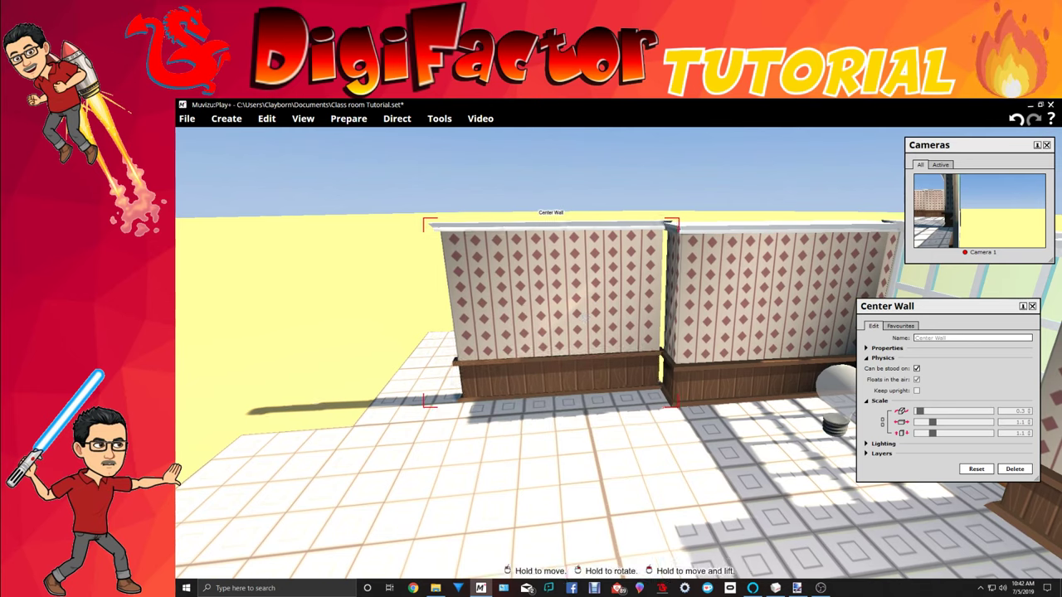
pyautogui.moveTo(583, 303); pyautogui.dragTo(588, 305)
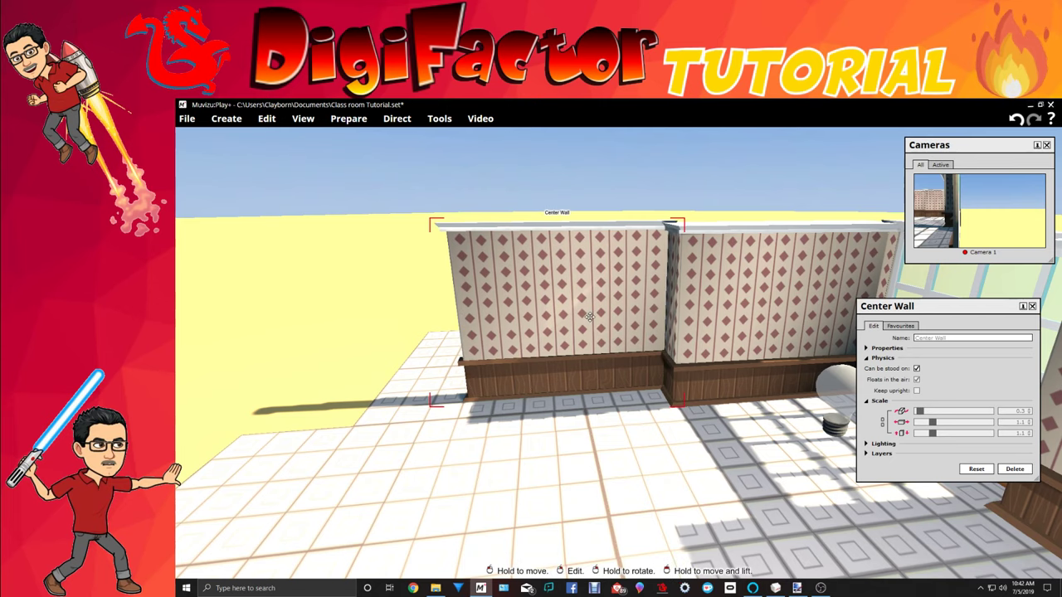
# Nudge the thin wall outward from the room to line it up with the side wall and lock it.
pyautogui.moveTo(593, 431); pyautogui.dragTo(556, 419)
pyautogui.moveTo(555, 420); pyautogui.dragTo(589, 448, button='right')
pyautogui.press('Left')
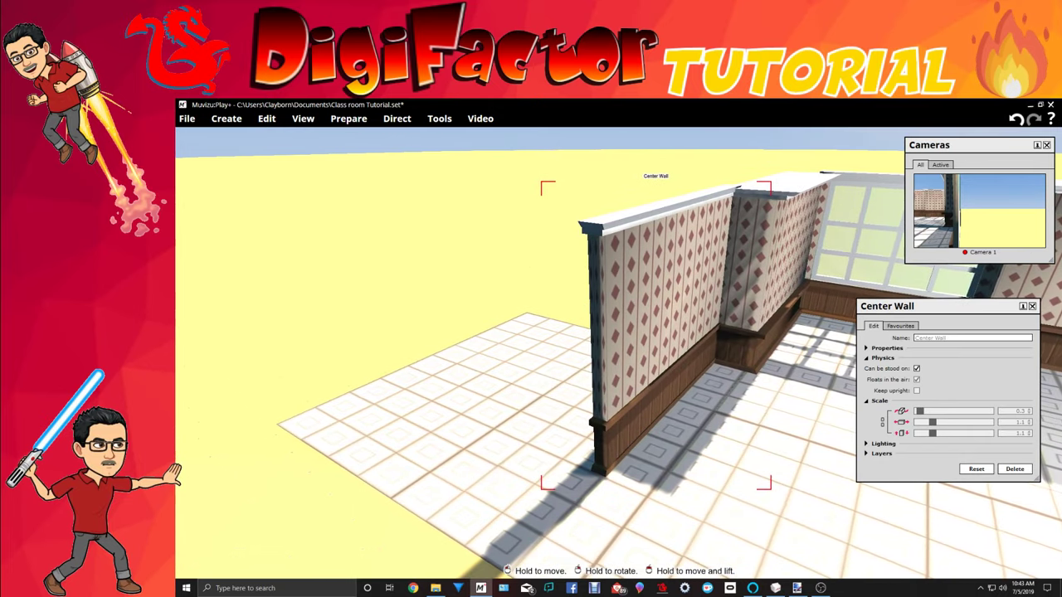
pyautogui.moveTo(656, 335); pyautogui.dragTo(650, 332)
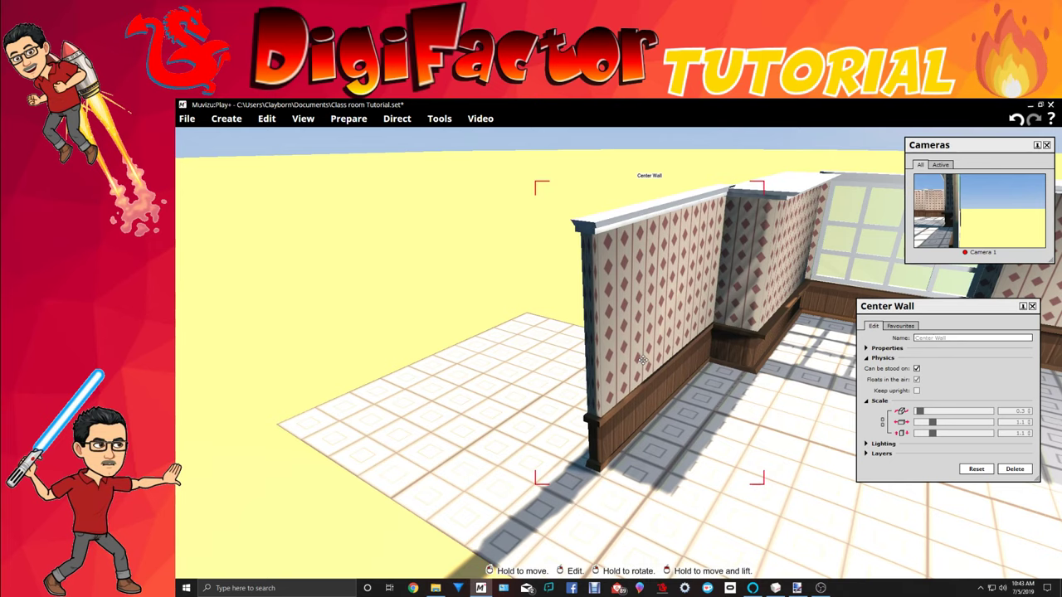
pyautogui.moveTo(445, 317); pyautogui.dragTo(510, 319)
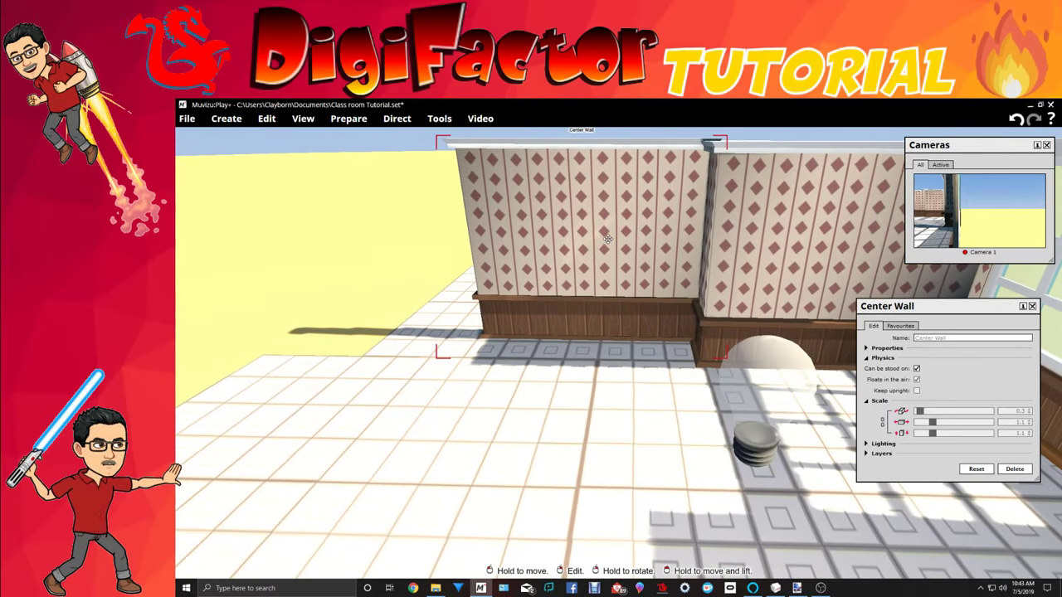
pyautogui.click(570, 266)
pyautogui.click(531, 330)
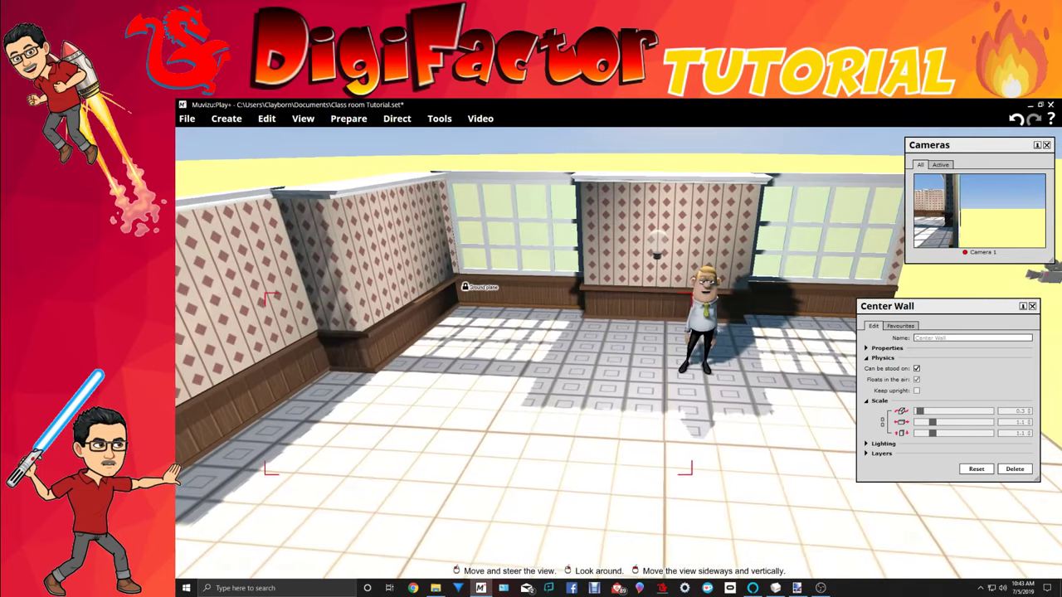
# Save the classroom set and close the Center Wall properties.
pyautogui.moveTo(465, 188); pyautogui.dragTo(503, 187, button='middle')
pyautogui.moveTo(503, 187); pyautogui.dragTo(448, 137, button='right')
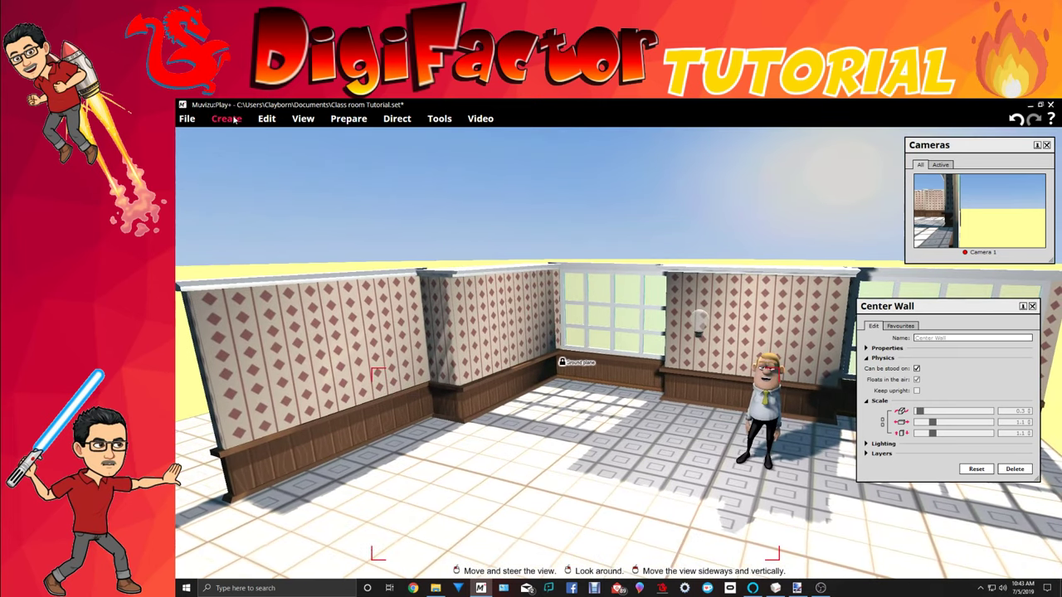
pyautogui.click(189, 121)
pyautogui.click(203, 166)
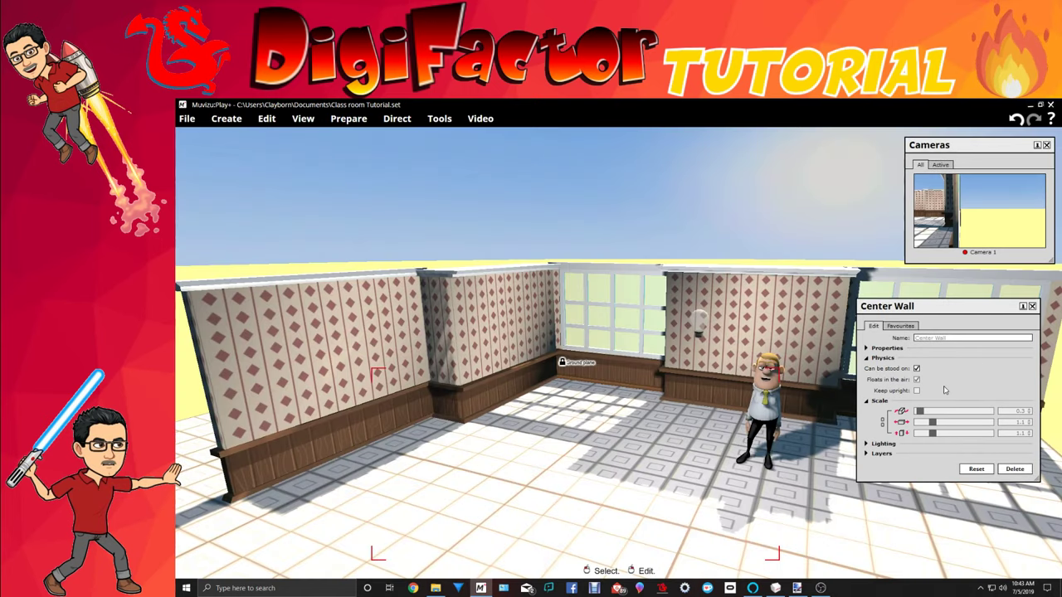
pyautogui.click(1033, 308)
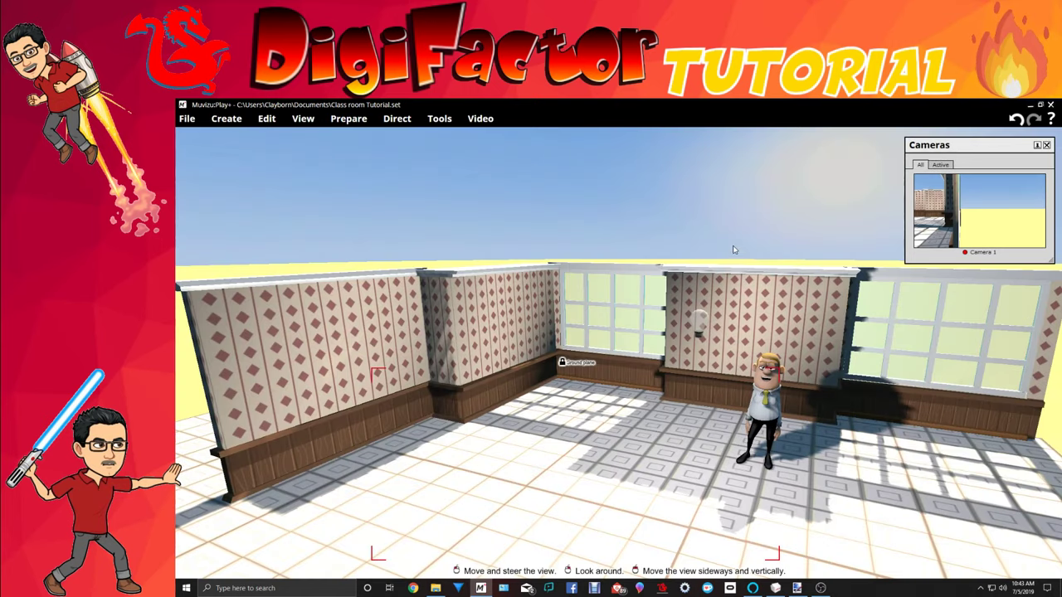
# Paste another Center Wall copy and move it beyond the free end of the thin wall.
pyautogui.moveTo(734, 248); pyautogui.dragTo(566, 285, button='right')
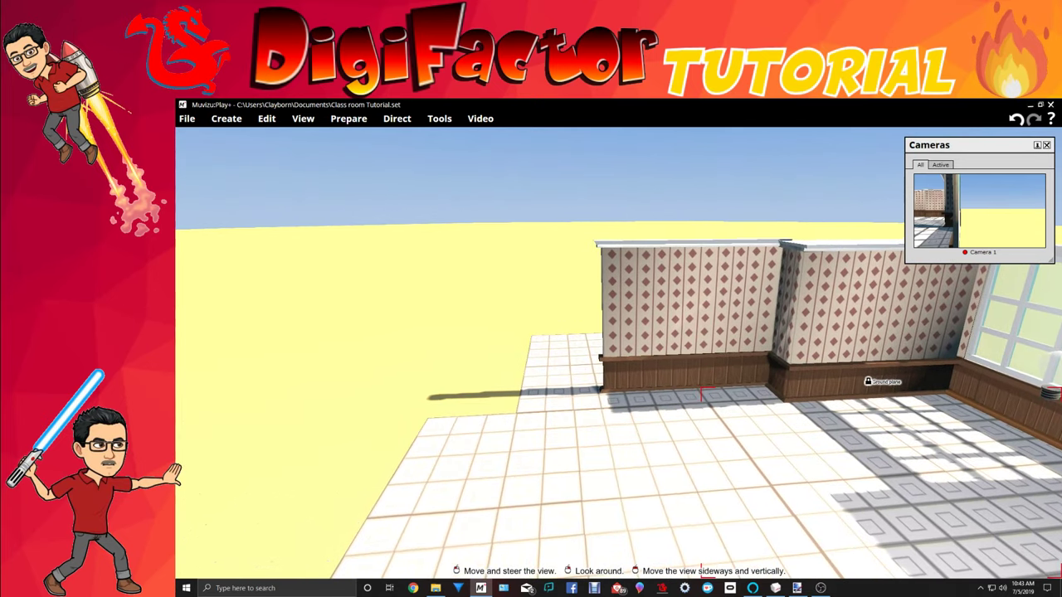
pyautogui.rightClick(548, 255)
pyautogui.click(510, 307)
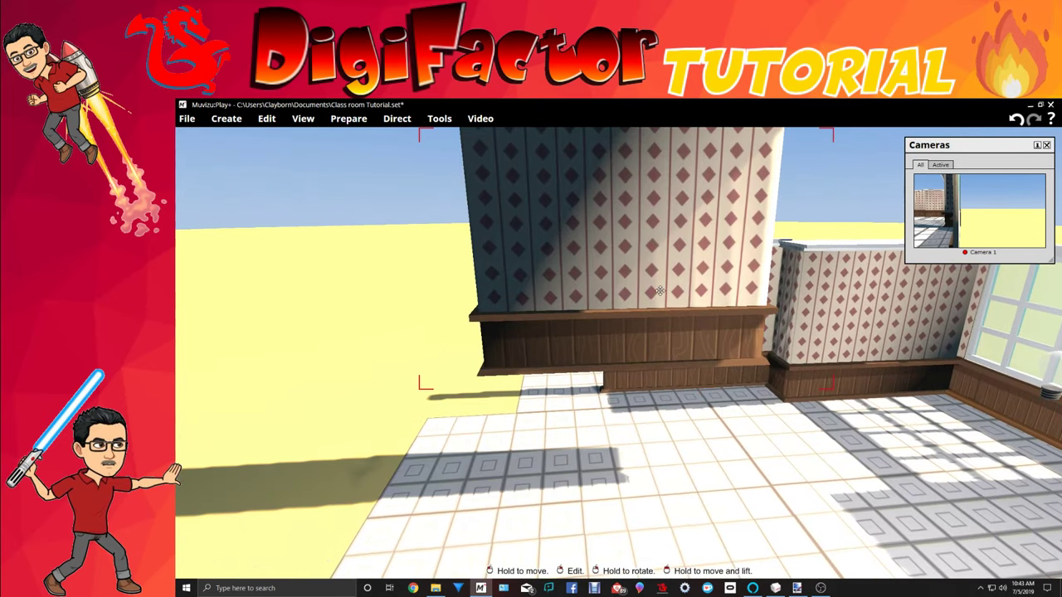
pyautogui.moveTo(667, 269); pyautogui.dragTo(481, 266)
# Edit the new wall copy's physics, enabling Keep upright and disabling Floats in the air.
pyautogui.rightClick(481, 266)
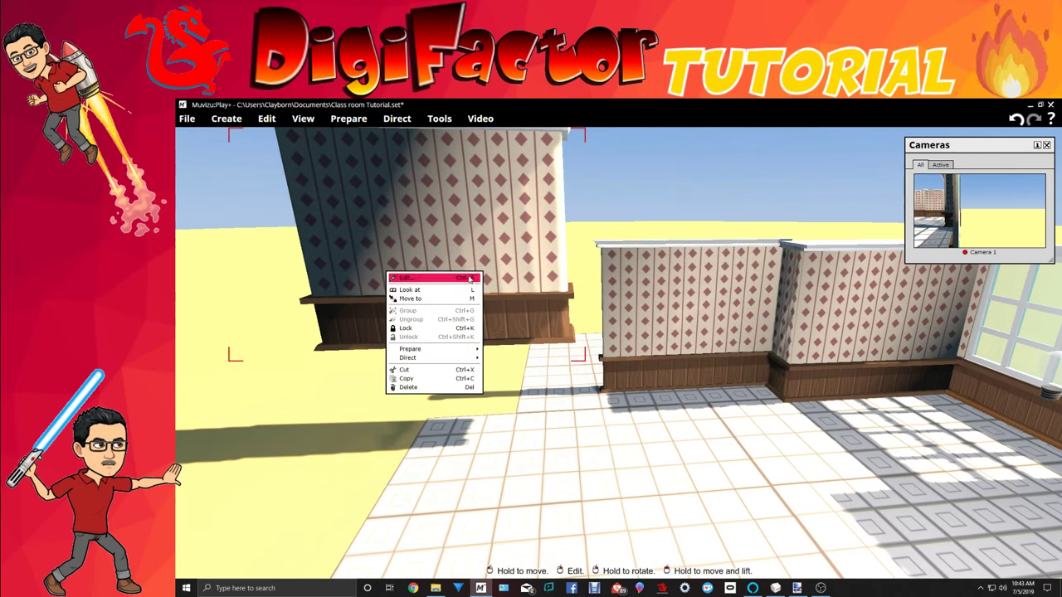
pyautogui.click(470, 279)
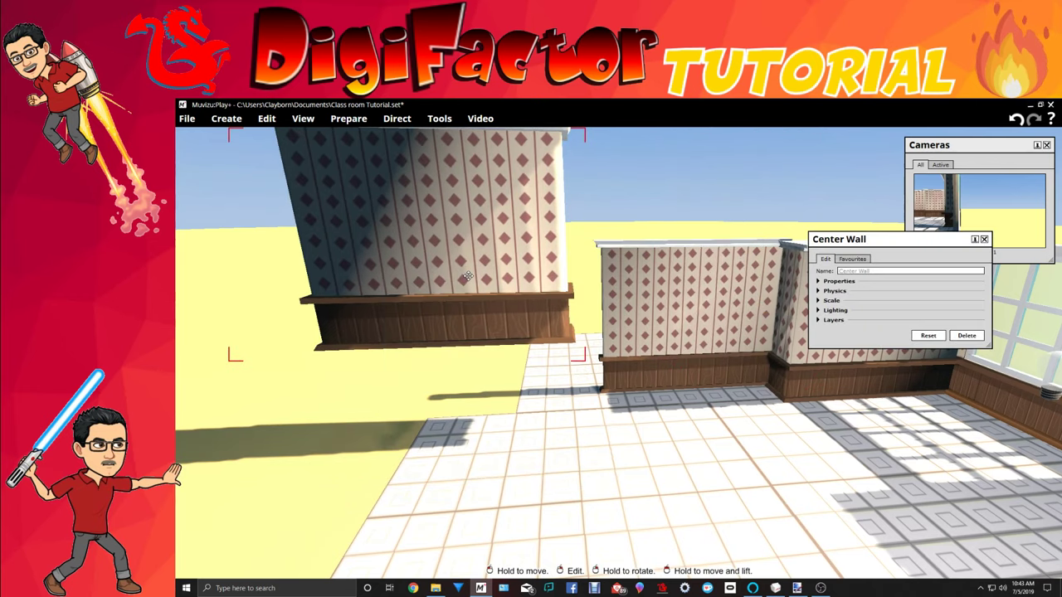
pyautogui.click(834, 292)
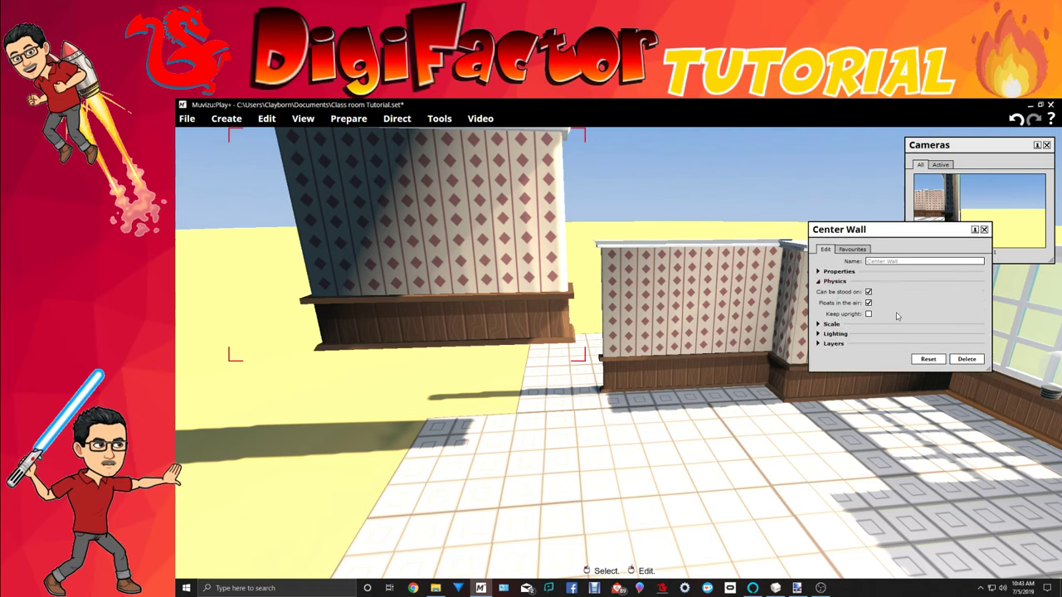
pyautogui.click(869, 314)
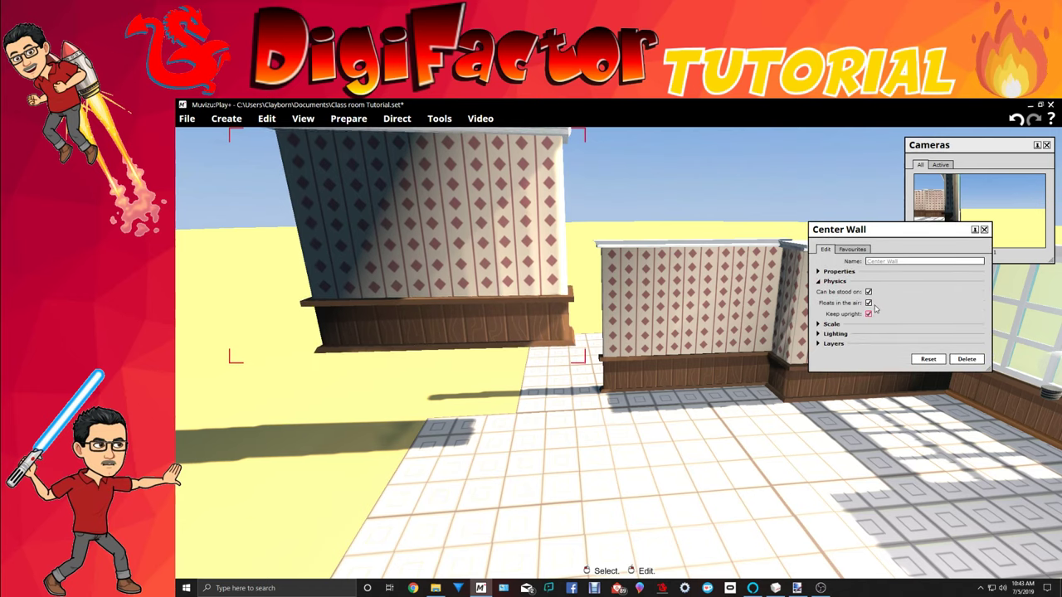
pyautogui.click(868, 302)
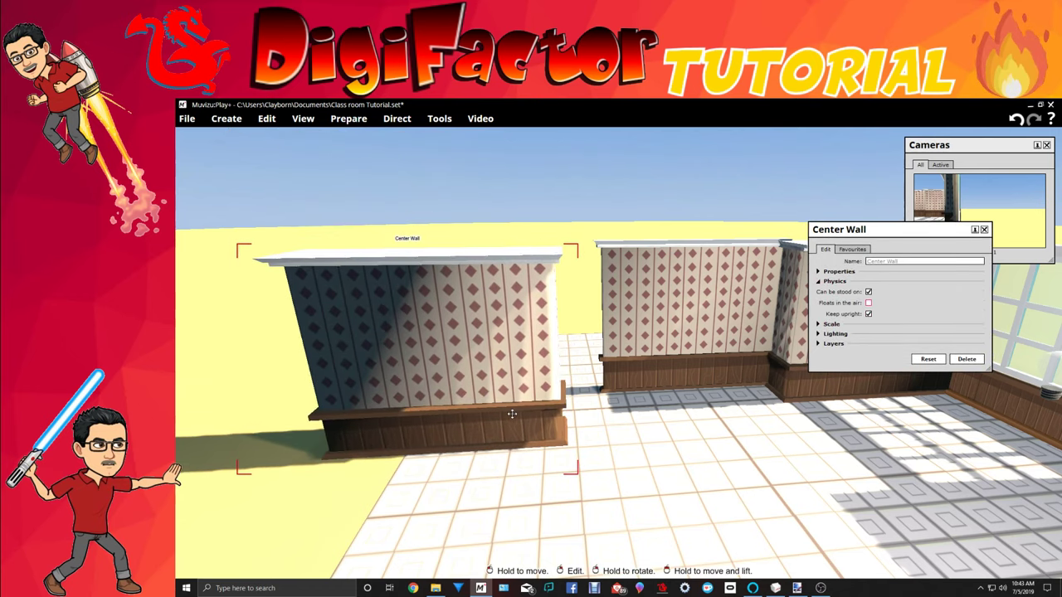
# Position the new full-depth wall copy beside the free end of the thin wall.
pyautogui.moveTo(508, 417); pyautogui.dragTo(547, 380)
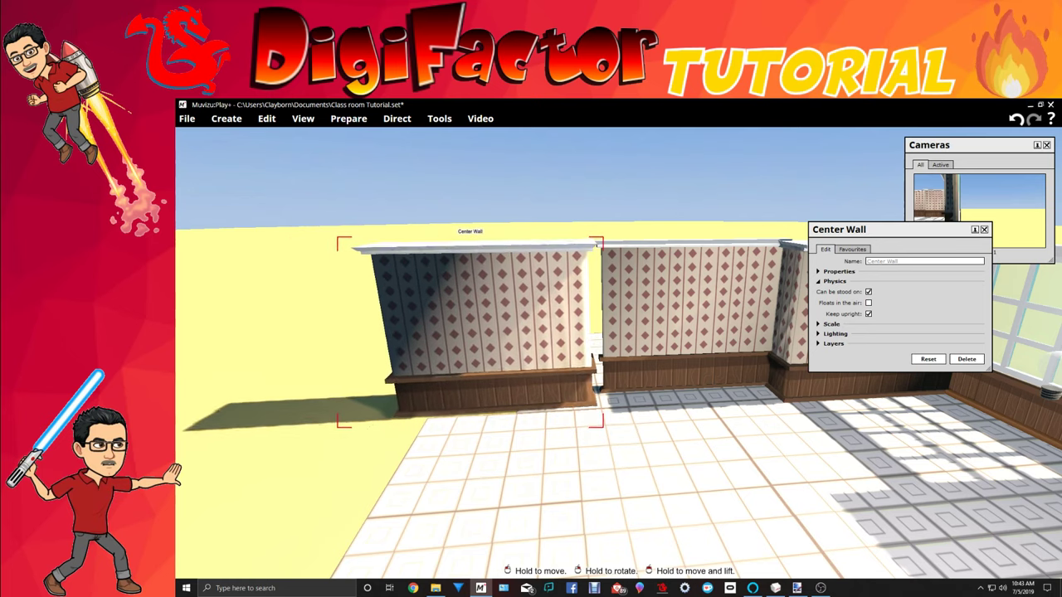
pyautogui.moveTo(547, 381); pyautogui.dragTo(558, 382, button='right')
pyautogui.moveTo(558, 515); pyautogui.dragTo(631, 506, button='middle')
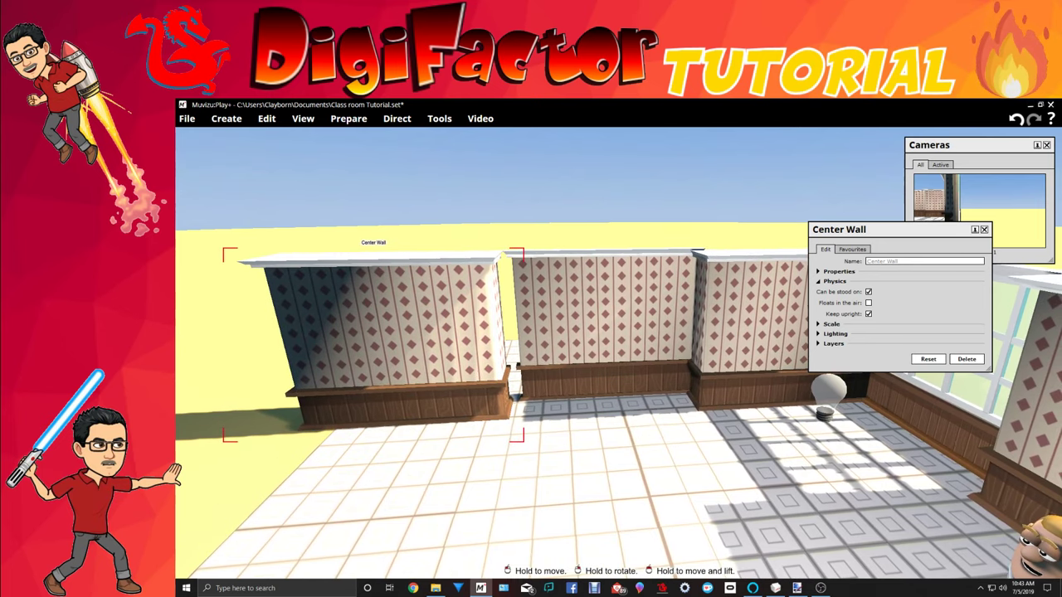
# Open the new wall copy's object movement preparation and set its animation to Directed.
pyautogui.rightClick(481, 375)
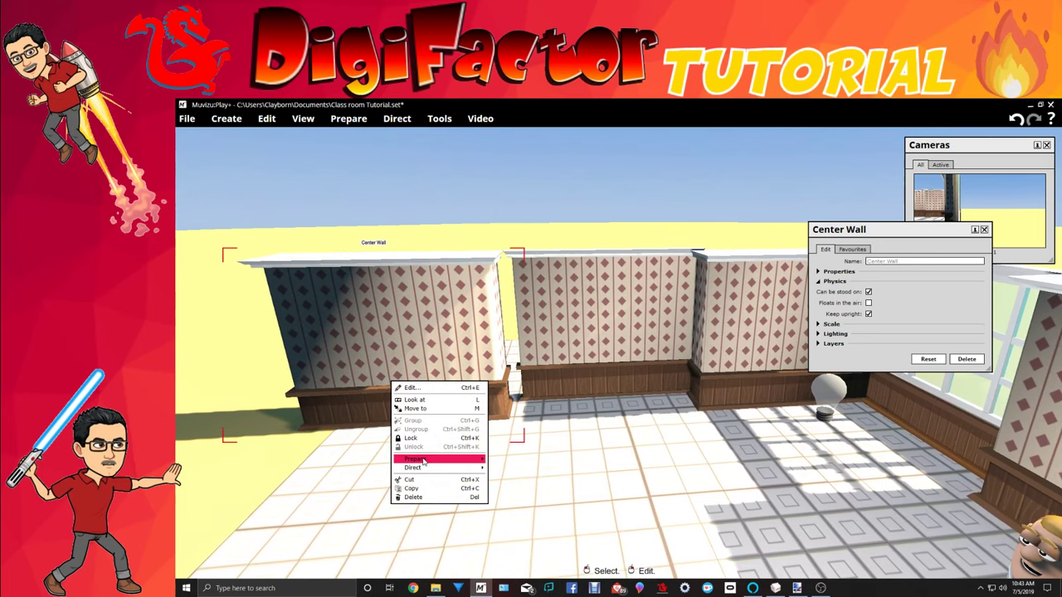
pyautogui.click(386, 472)
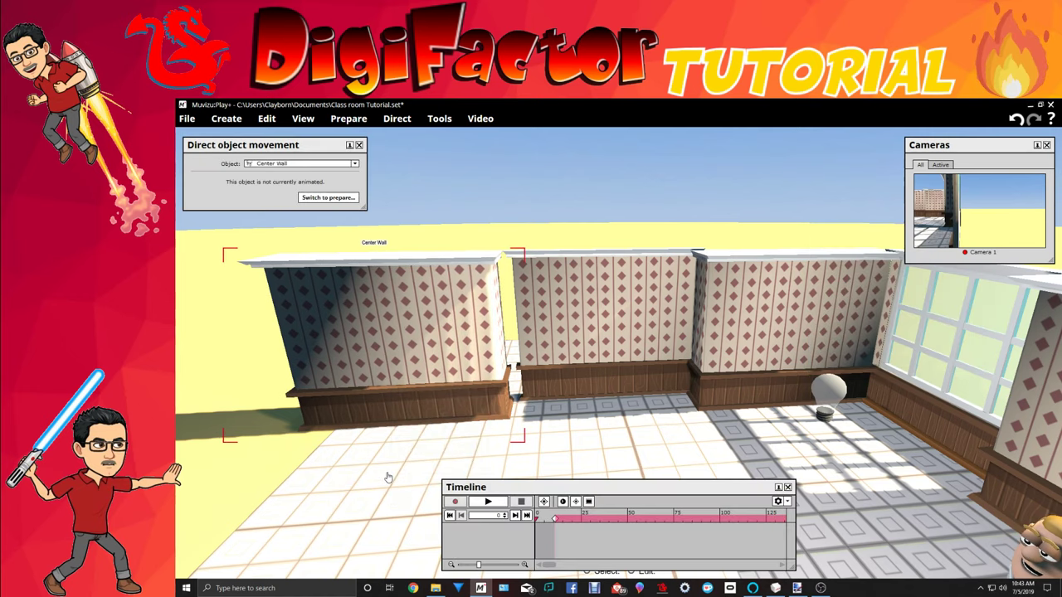
pyautogui.click(303, 198)
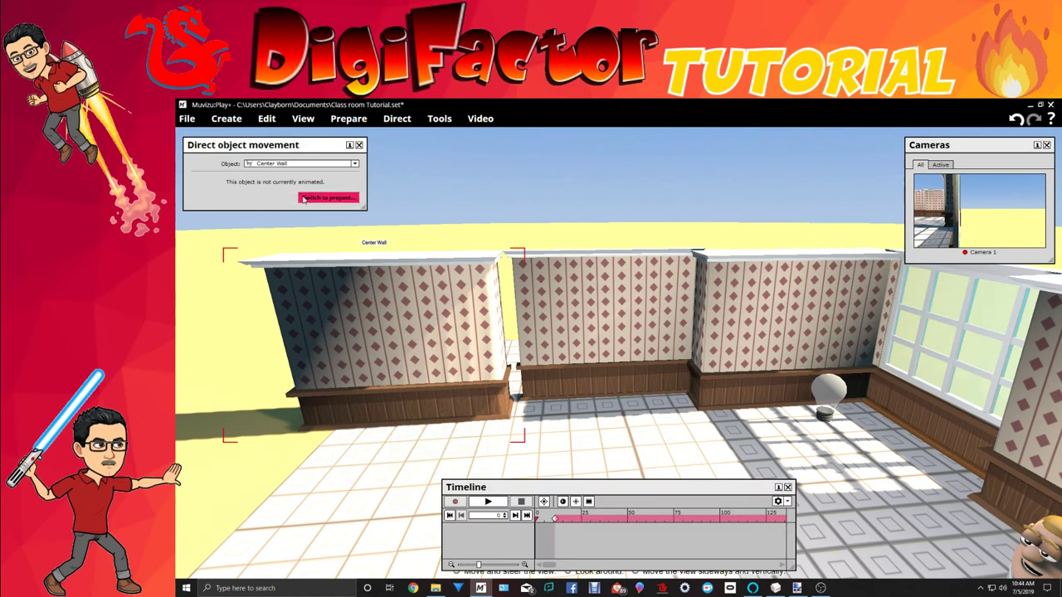
pyautogui.click(289, 175)
pyautogui.click(285, 193)
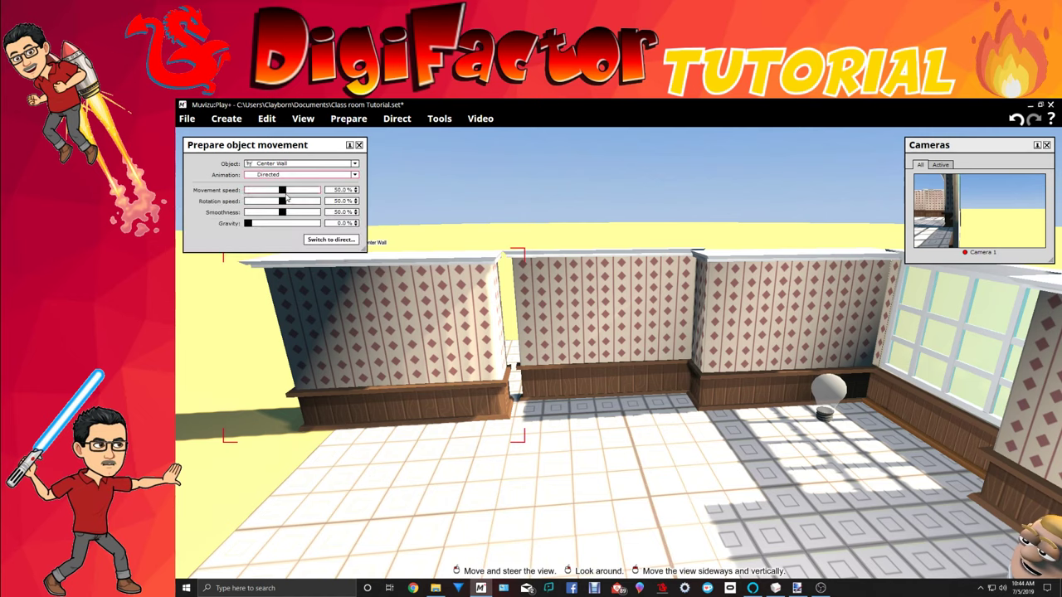
# Set the new wall copy's animation to Key framed and switch to directing its movement, closing that window at the end.
pyautogui.click(321, 175)
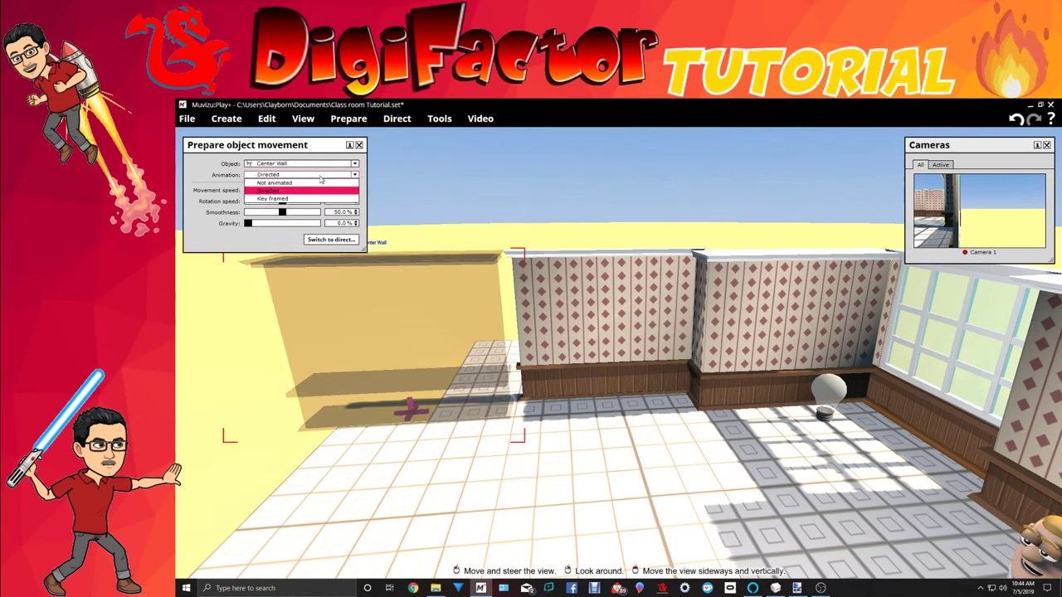
pyautogui.click(307, 199)
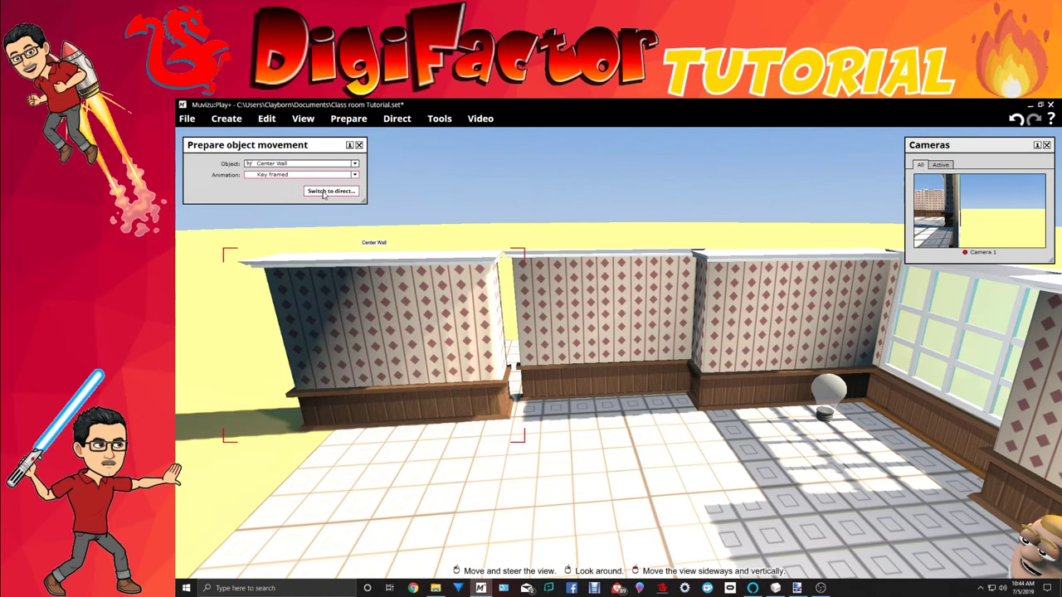
pyautogui.click(329, 191)
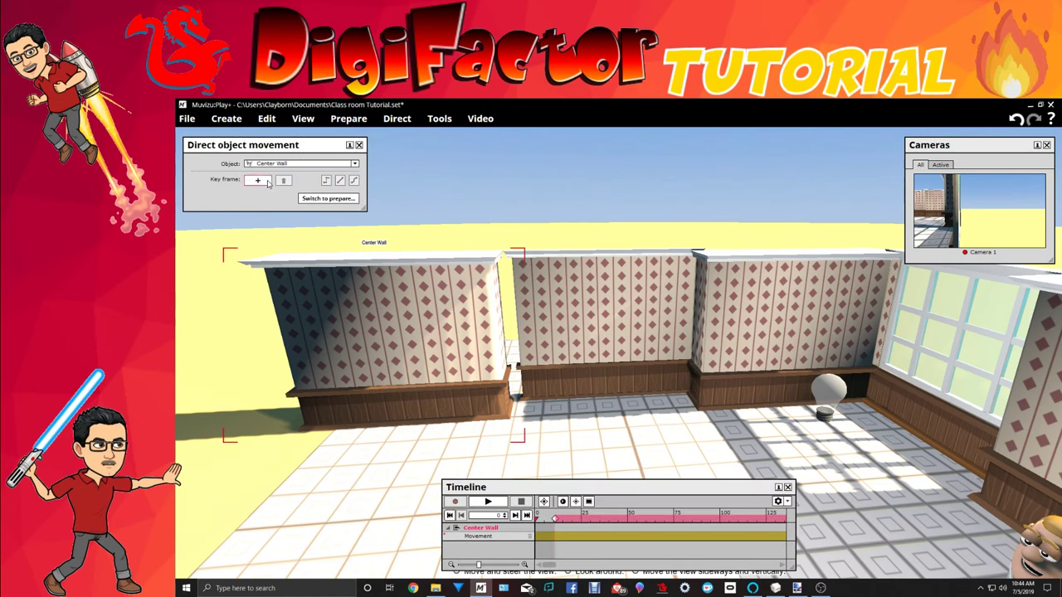
pyautogui.click(360, 146)
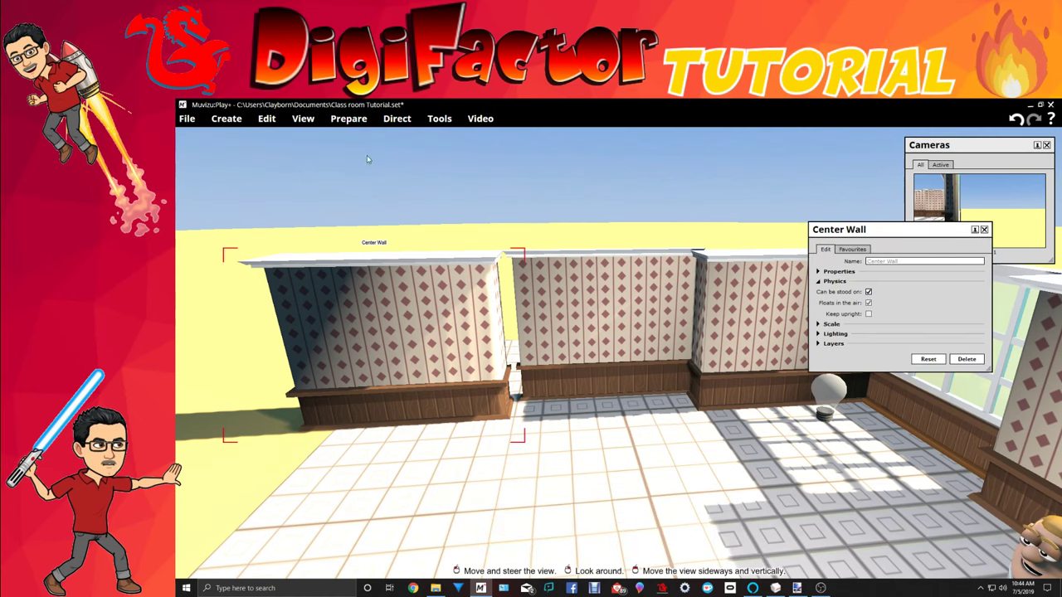
# Slide the full-depth wall copy flush against the free end of the thin wall and check the joint.
pyautogui.moveTo(481, 302); pyautogui.dragTo(489, 297)
pyautogui.moveTo(397, 332); pyautogui.dragTo(406, 331)
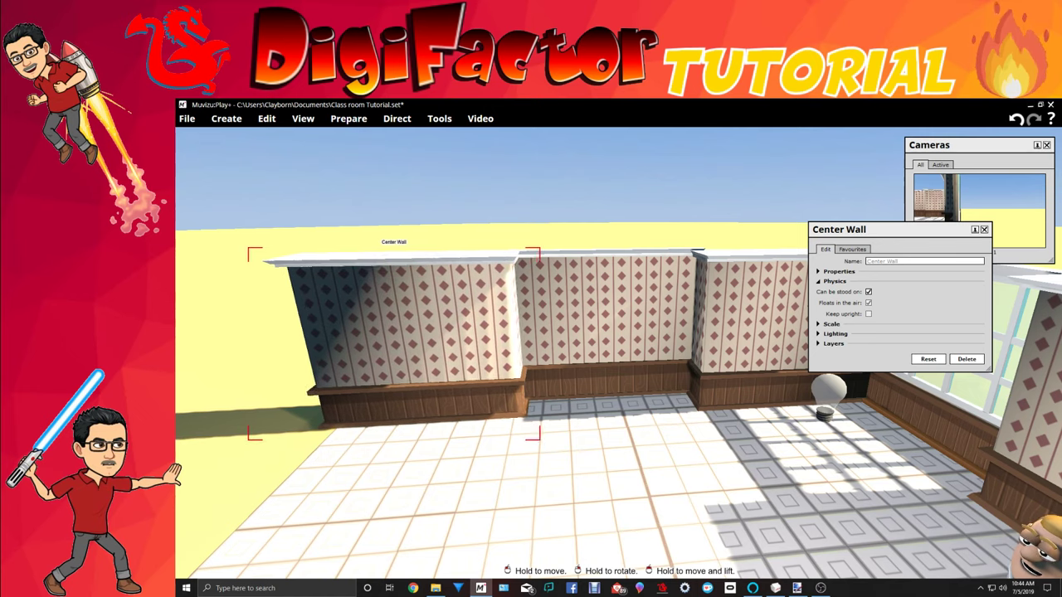
pyautogui.moveTo(465, 489); pyautogui.dragTo(442, 483)
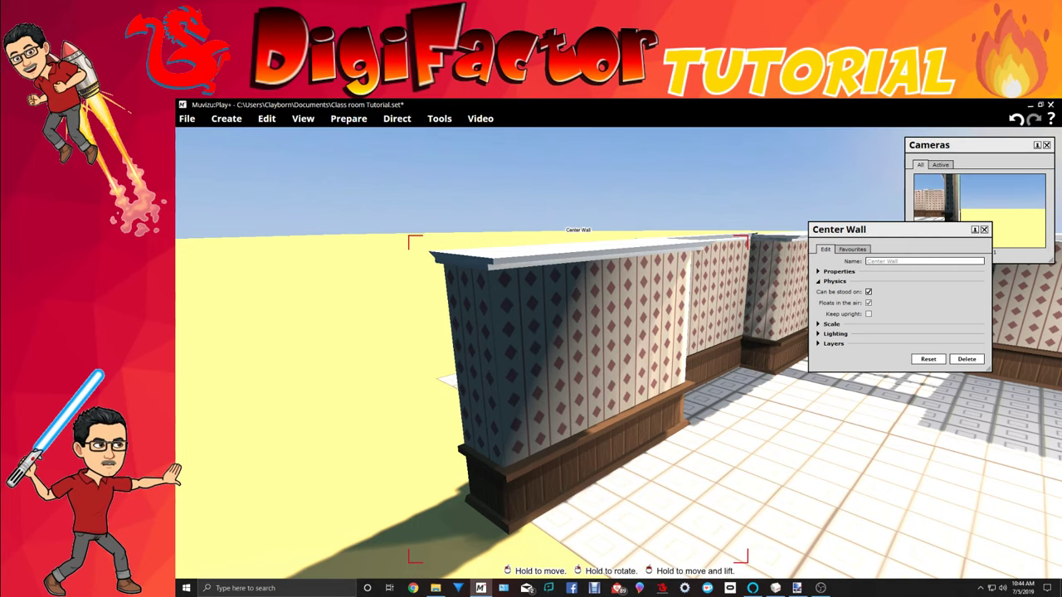
pyautogui.moveTo(720, 447); pyautogui.dragTo(763, 448)
pyautogui.moveTo(618, 365); pyautogui.dragTo(697, 375)
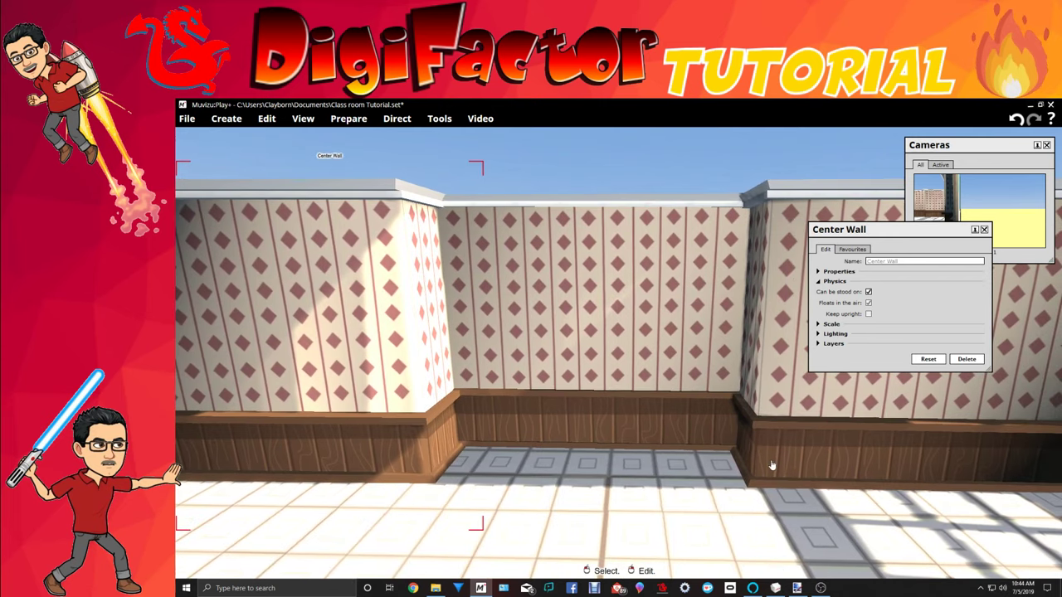
# Lock the full-depth wall copy in its place beside the thin wall.
pyautogui.moveTo(581, 436); pyautogui.dragTo(632, 403, button='right')
pyautogui.rightClick(247, 342)
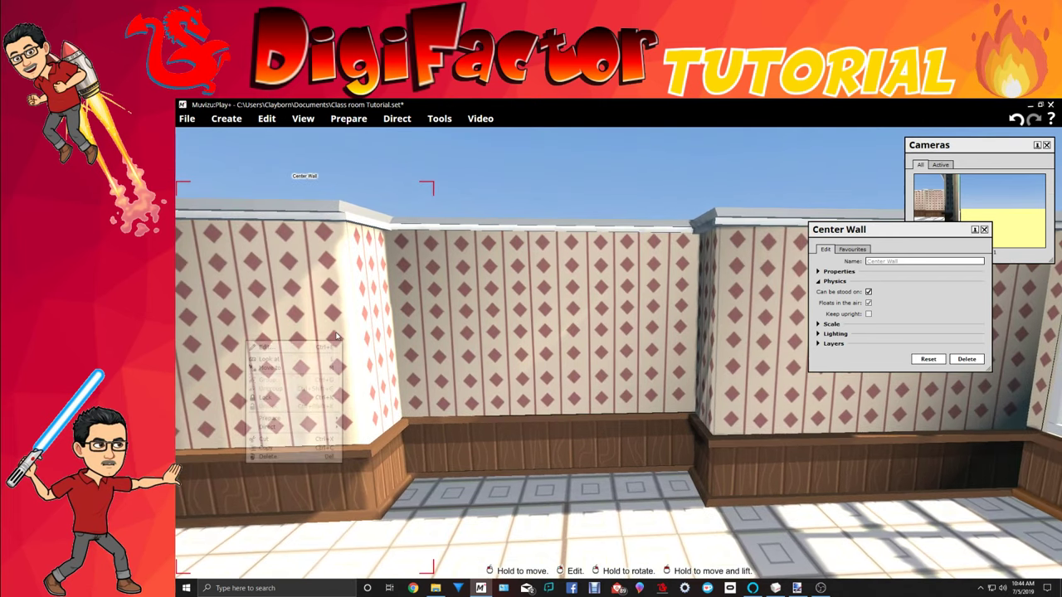
pyautogui.click(297, 399)
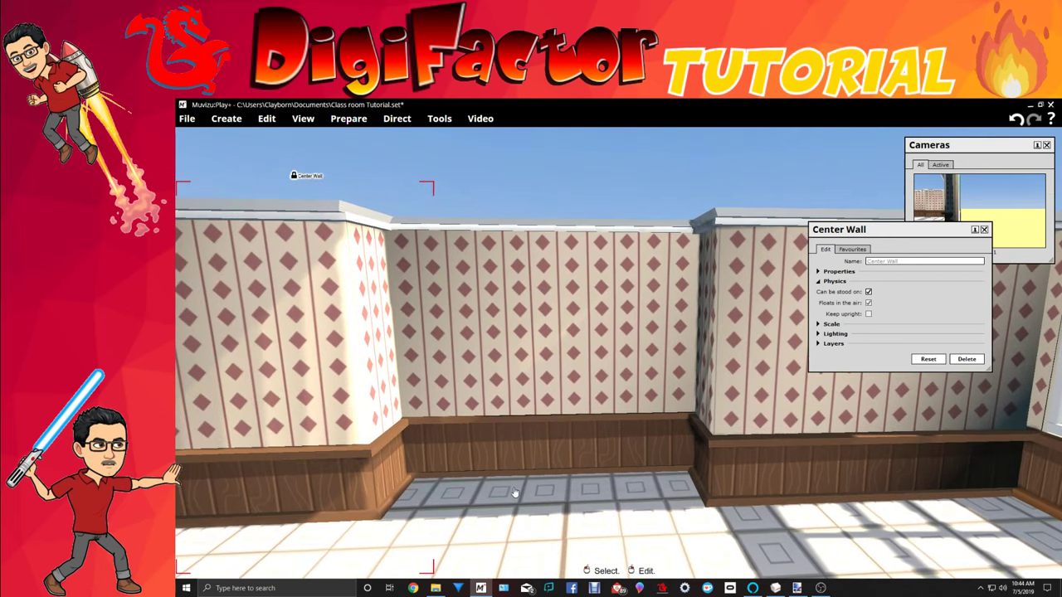
# Examine the extended side wall and the overall room layout from several viewpoints.
pyautogui.moveTo(514, 491)
pyautogui.mouseDown(button='right')
pyautogui.moveTo(543, 467)
pyautogui.moveTo(520, 461)
pyautogui.moveTo(514, 489)
pyautogui.mouseUp(button='right')
pyautogui.scroll(-3, 514, 492)
pyautogui.scroll(-5, 514, 492)
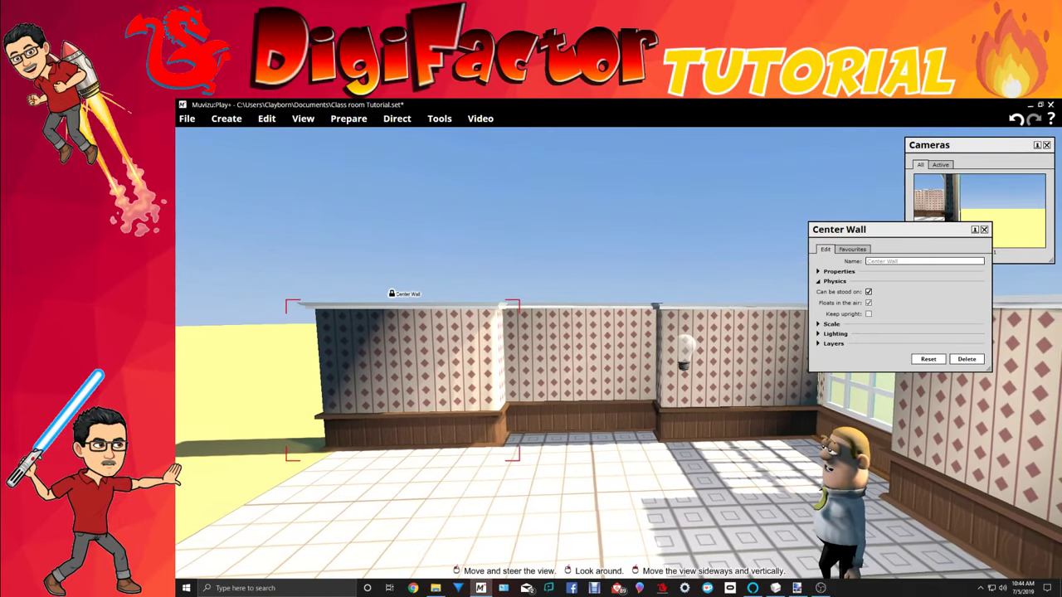
pyautogui.moveTo(515, 491); pyautogui.dragTo(607, 513)
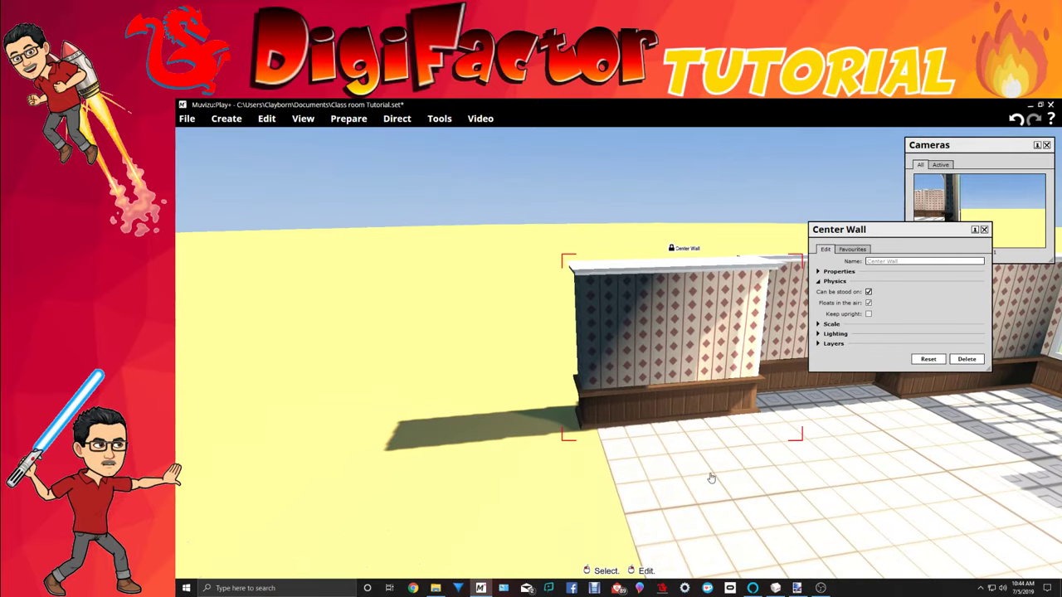
pyautogui.moveTo(711, 477); pyautogui.dragTo(722, 444)
pyautogui.moveTo(355, 257); pyautogui.dragTo(355, 257, button='middle')
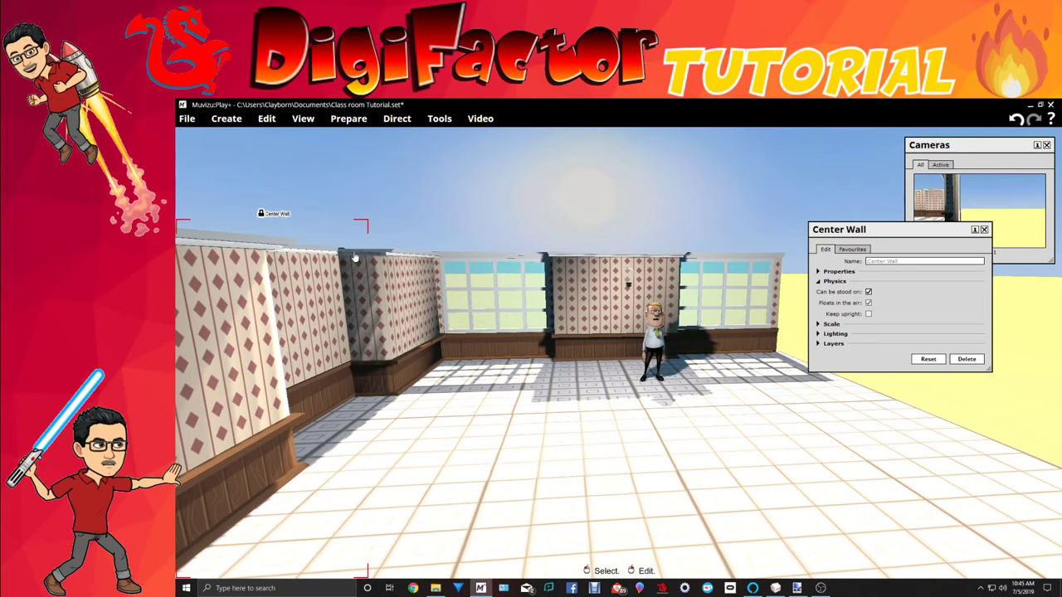
pyautogui.moveTo(710, 471); pyautogui.dragTo(714, 493, button='middle')
pyautogui.scroll(-5, 713, 493)
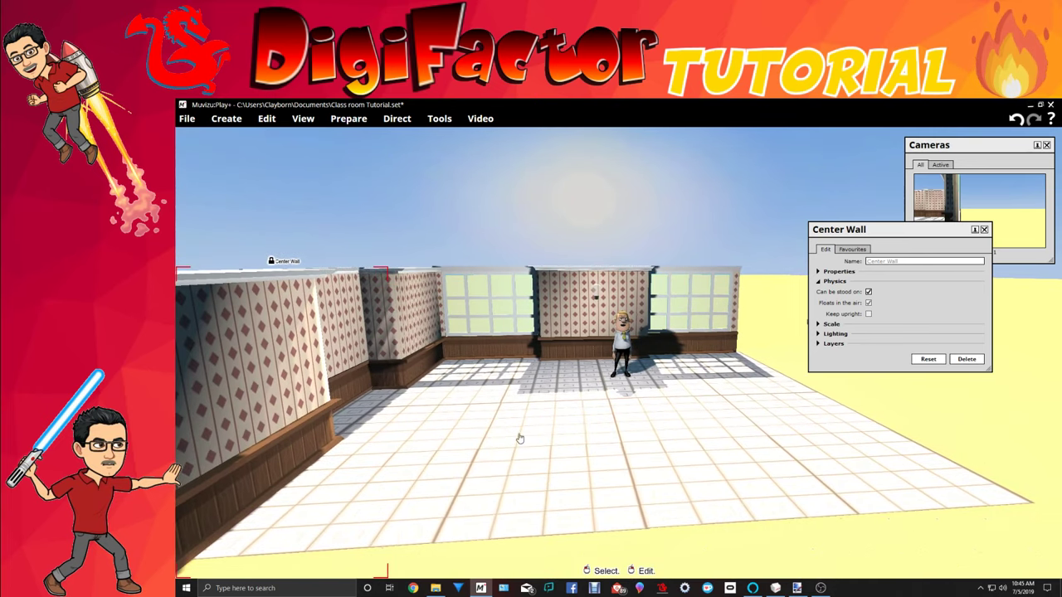
# Copy the thin Center Wall between the two full-depth walls and close the open wall edit window.
pyautogui.moveTo(497, 411); pyautogui.dragTo(603, 497)
pyautogui.scroll(8, 603, 514)
pyautogui.moveTo(603, 498); pyautogui.dragTo(544, 487, button='right')
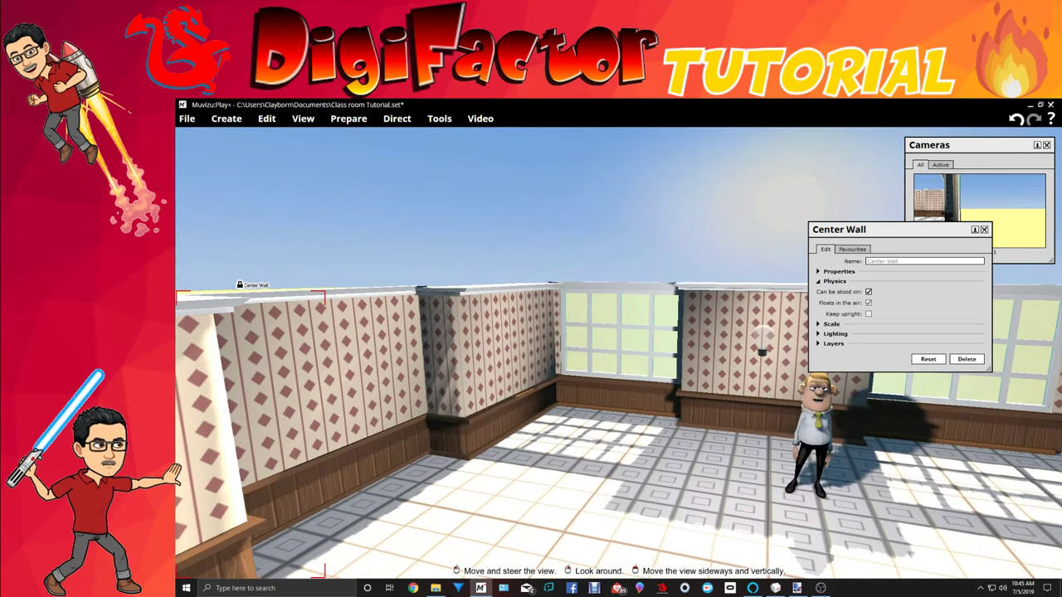
pyautogui.rightClick(371, 375)
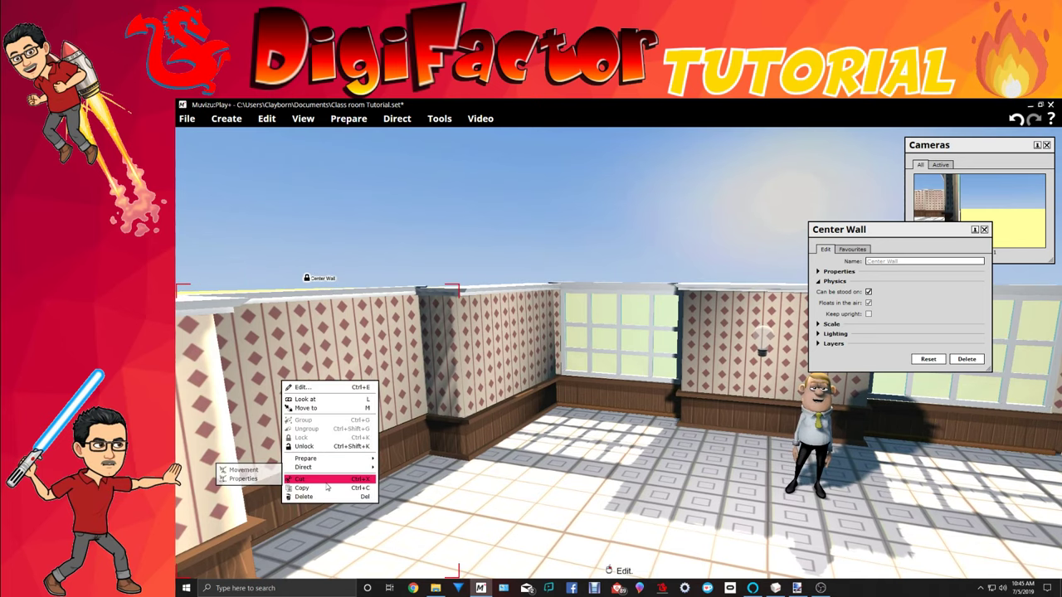
pyautogui.click(985, 230)
# Paste the thin Center Wall copy at the open side of the room opposite the finished side wall.
pyautogui.moveTo(581, 433); pyautogui.dragTo(713, 464, button='right')
pyautogui.moveTo(713, 249); pyautogui.dragTo(753, 195, button='right')
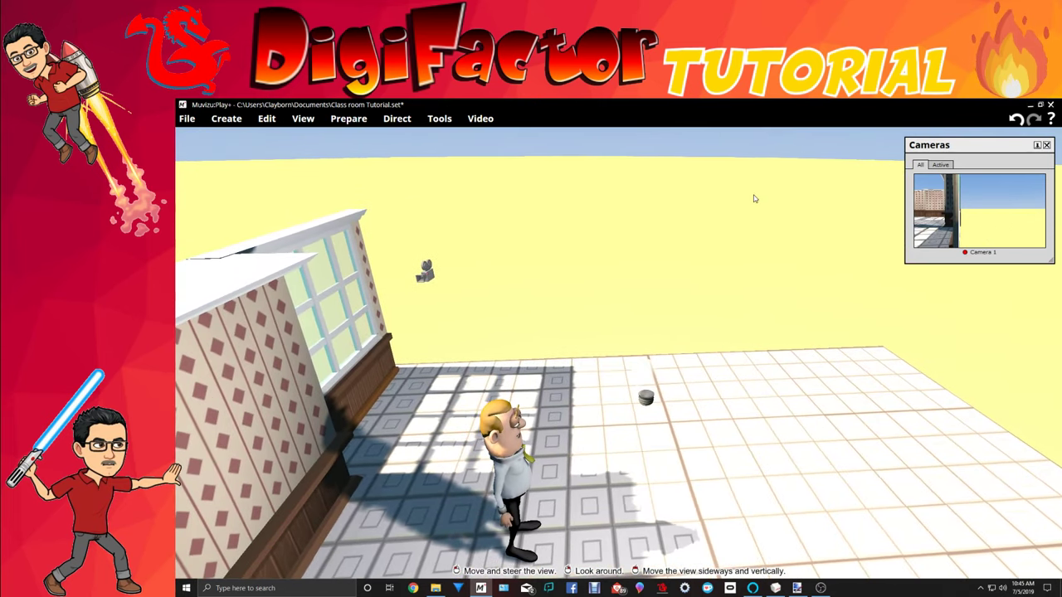
pyautogui.moveTo(613, 259); pyautogui.dragTo(652, 261, button='middle')
pyautogui.rightClick(652, 265)
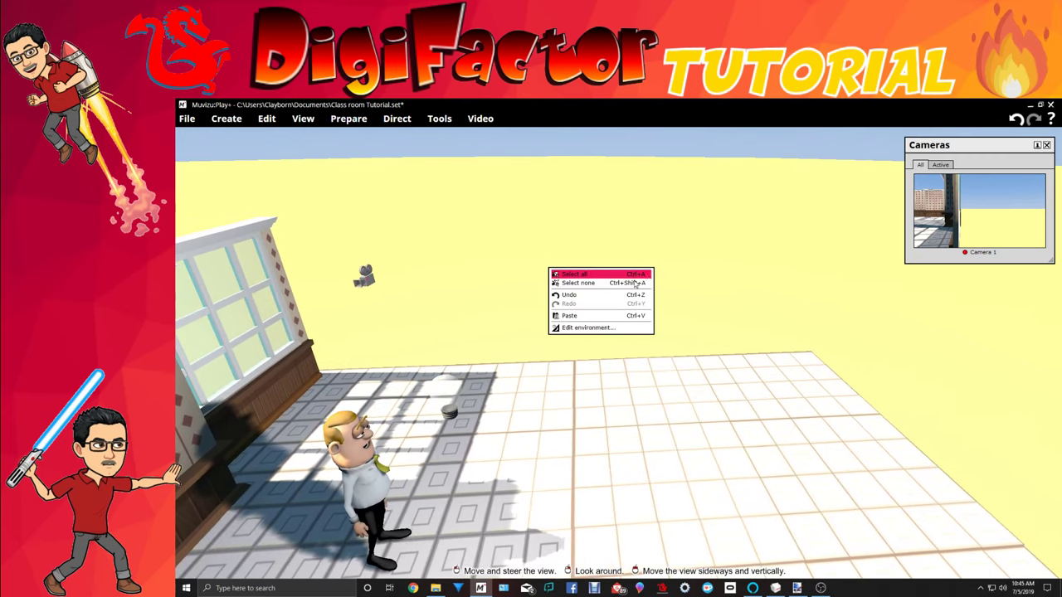
pyautogui.click(611, 317)
# Enable Keep upright and disable Floats in the air for the pasted wall, and move it to the open end of the window wall.
pyautogui.moveTo(613, 308); pyautogui.dragTo(588, 289, button='right')
pyautogui.rightClick(586, 289)
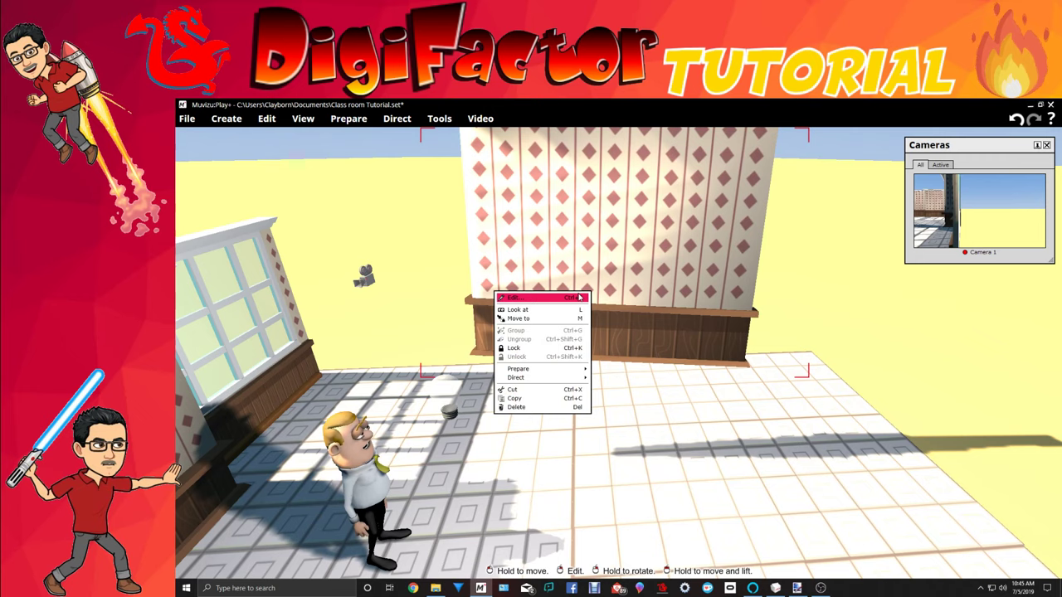
pyautogui.click(577, 296)
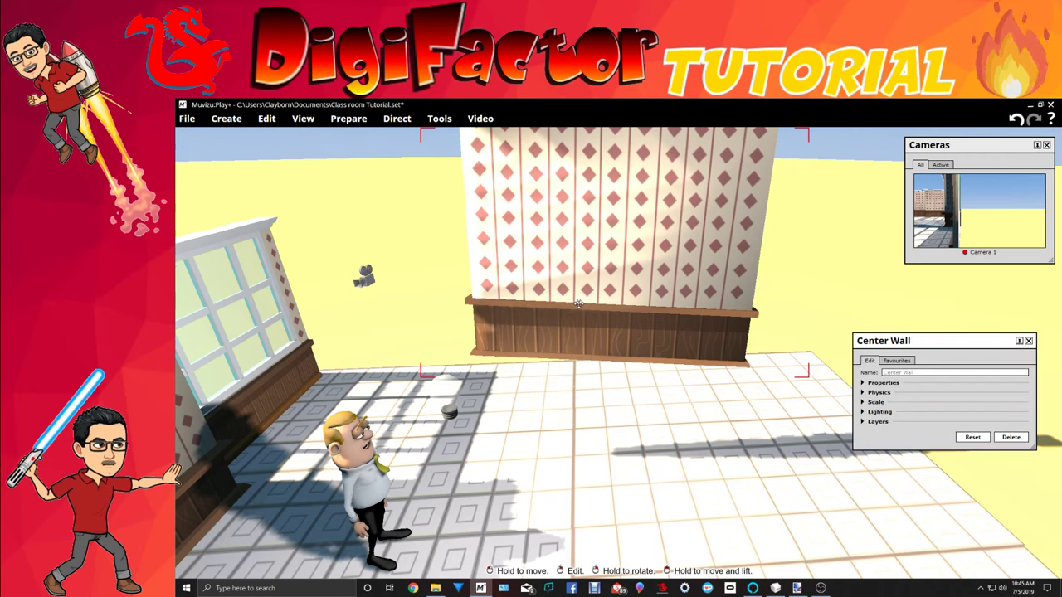
pyautogui.click(880, 392)
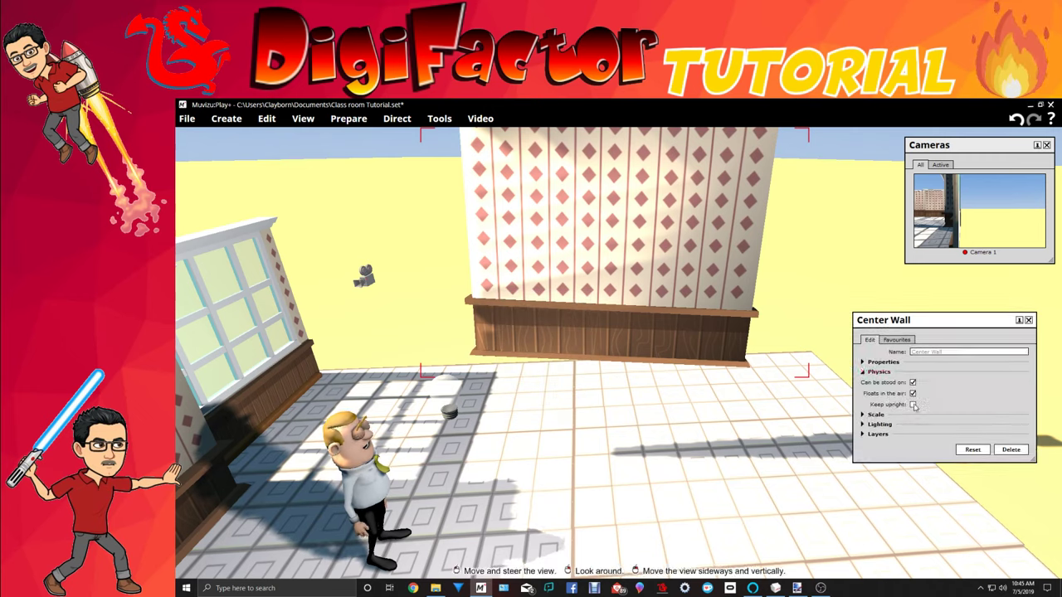
pyautogui.click(913, 405)
pyautogui.click(912, 393)
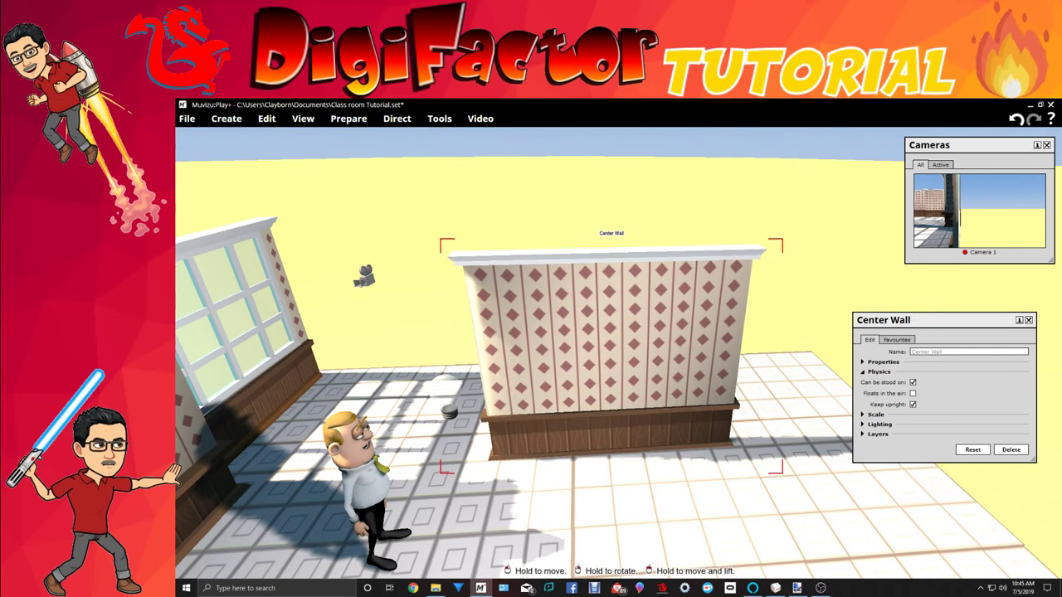
pyautogui.moveTo(611, 357); pyautogui.dragTo(390, 298)
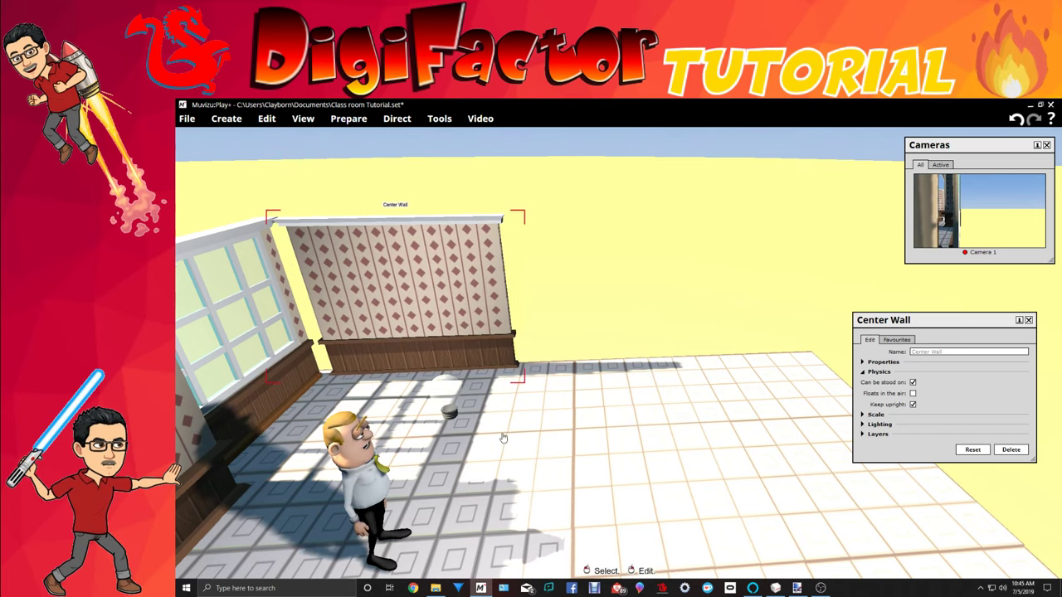
pyautogui.moveTo(501, 436); pyautogui.dragTo(684, 445, button='middle')
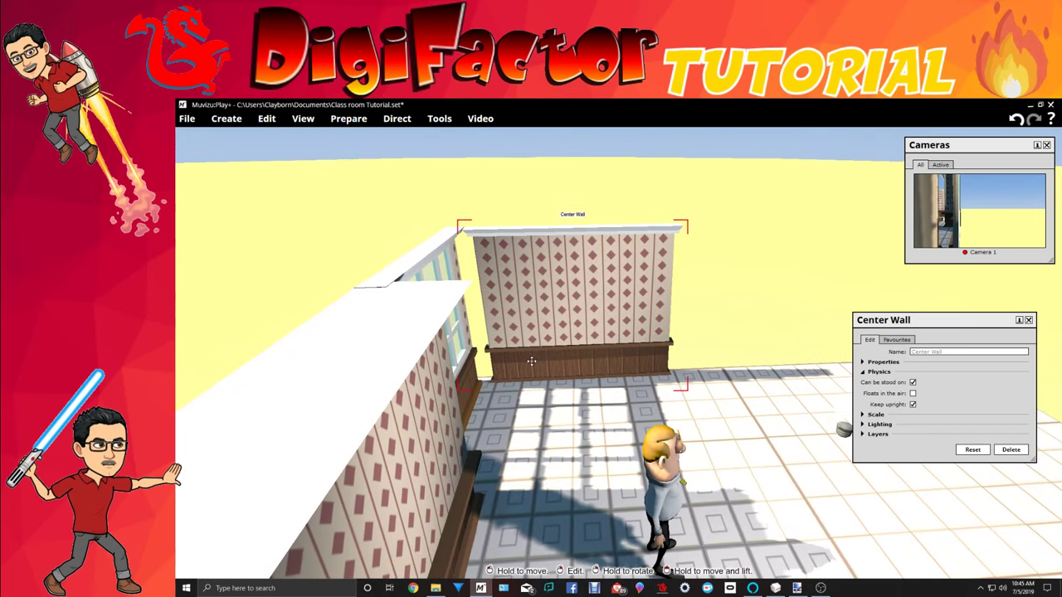
# Set the pasted corner wall's animation to Key framed and switch to directing its movement.
pyautogui.rightClick(474, 321)
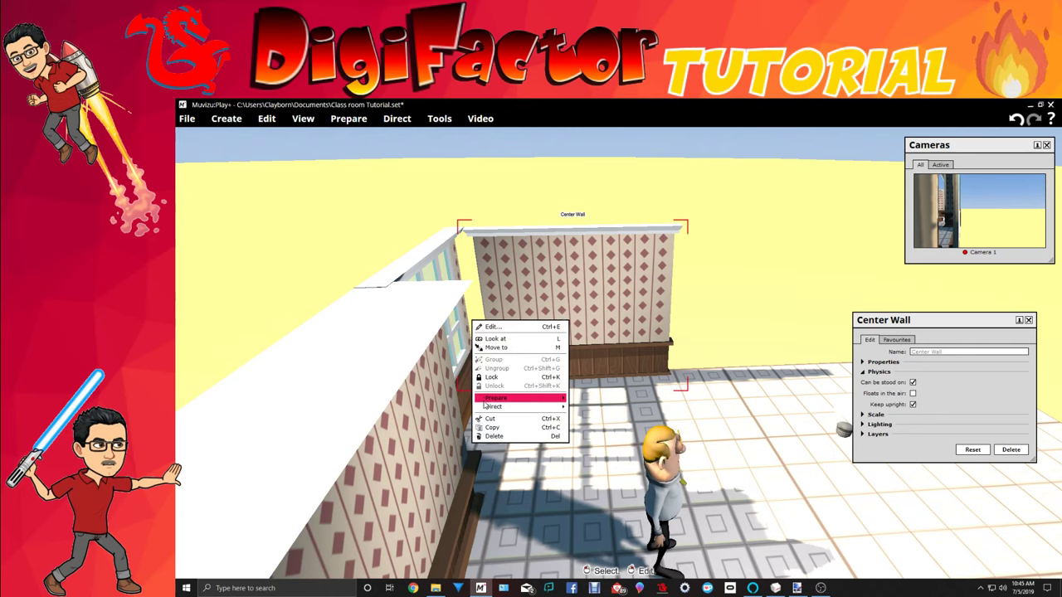
pyautogui.moveTo(486, 407)
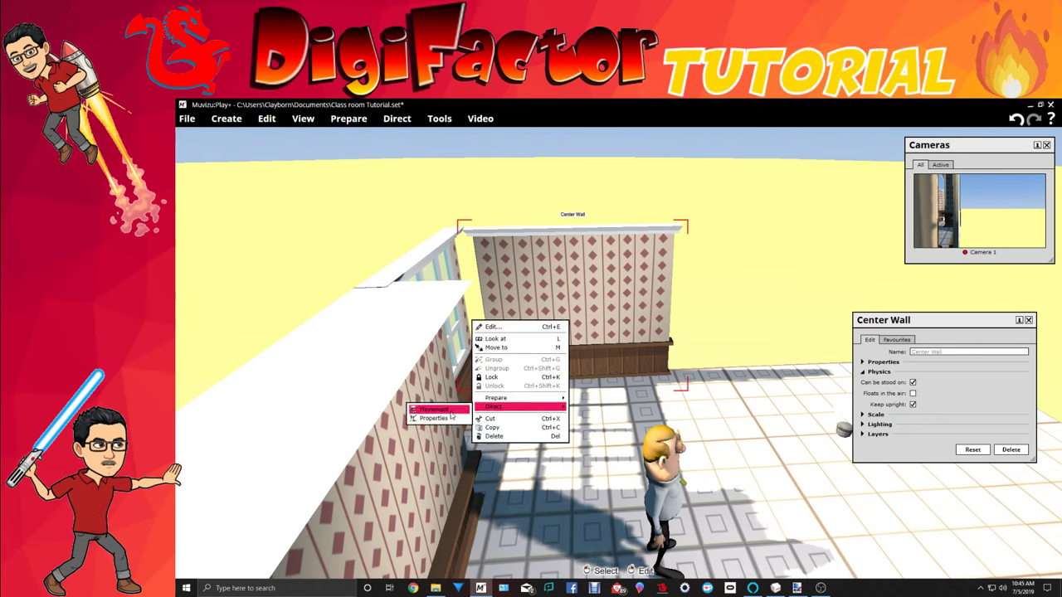
pyautogui.click(436, 409)
pyautogui.click(328, 198)
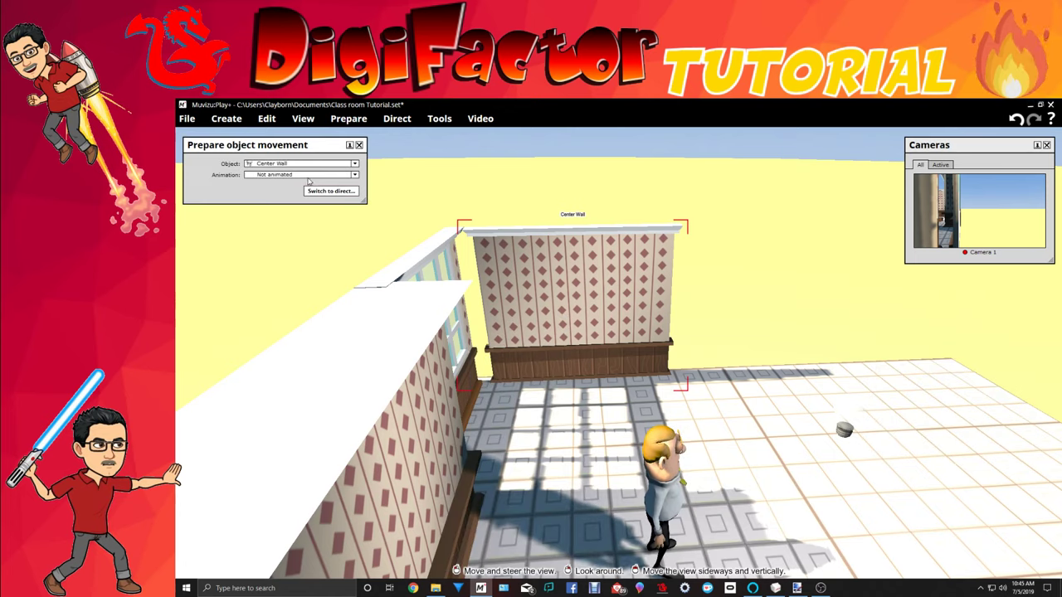
pyautogui.click(315, 175)
pyautogui.click(306, 199)
pyautogui.click(311, 196)
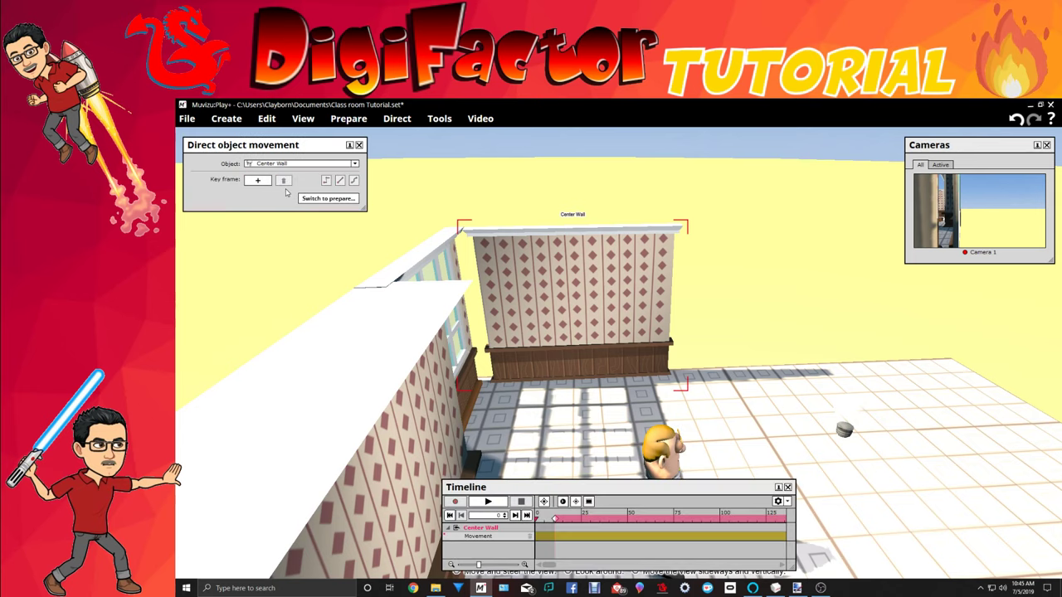
# Slide the key-framed wall against the end of the window wall to close the room corner.
pyautogui.moveTo(572, 246); pyautogui.dragTo(548, 244)
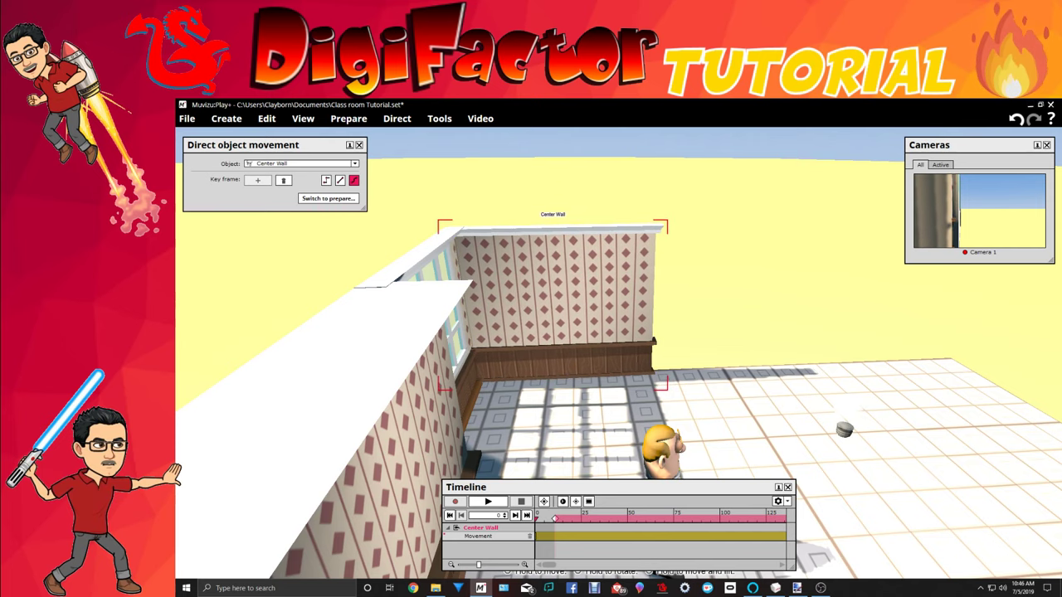
pyautogui.moveTo(705, 362); pyautogui.dragTo(765, 367, button='right')
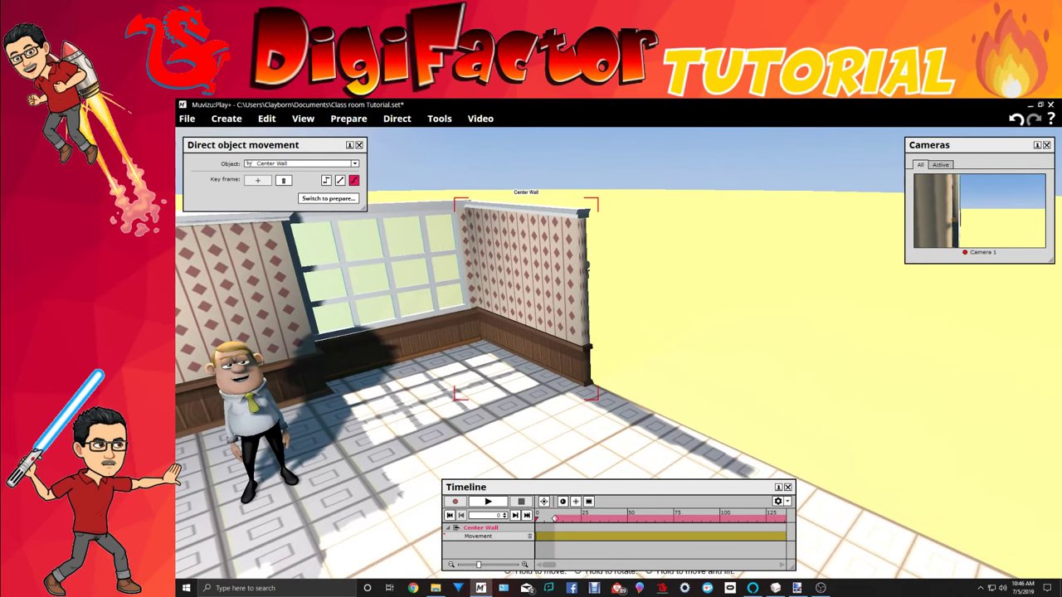
pyautogui.click(462, 431)
# Lock the thin wall in the new room corner.
pyautogui.rightClick(535, 251)
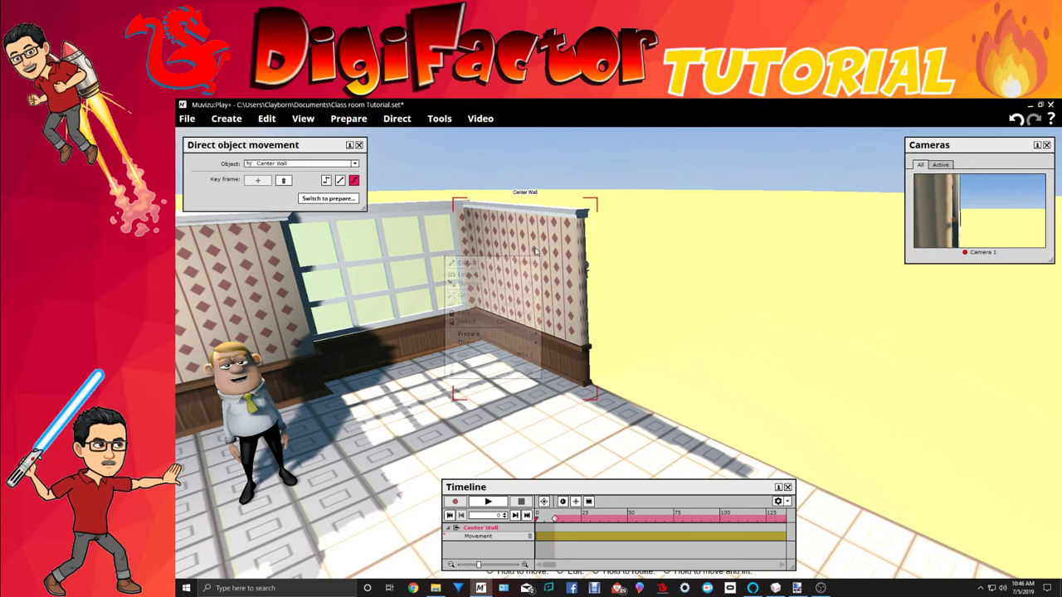
pyautogui.moveTo(487, 333)
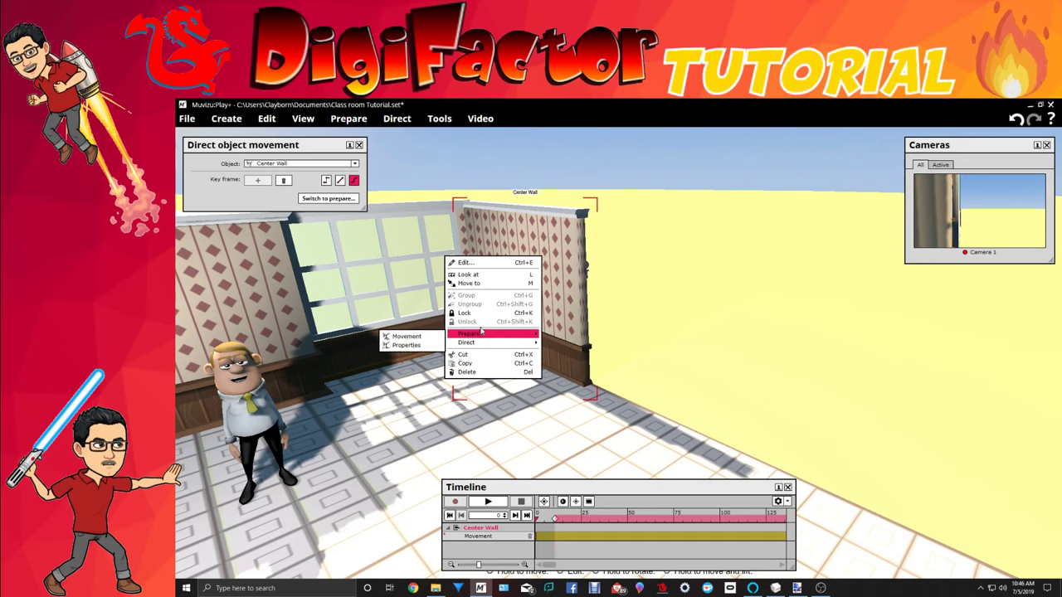
pyautogui.click(481, 315)
# Copy the locked corner wall and paste a duplicate beyond its open end.
pyautogui.moveTo(482, 317); pyautogui.dragTo(572, 319)
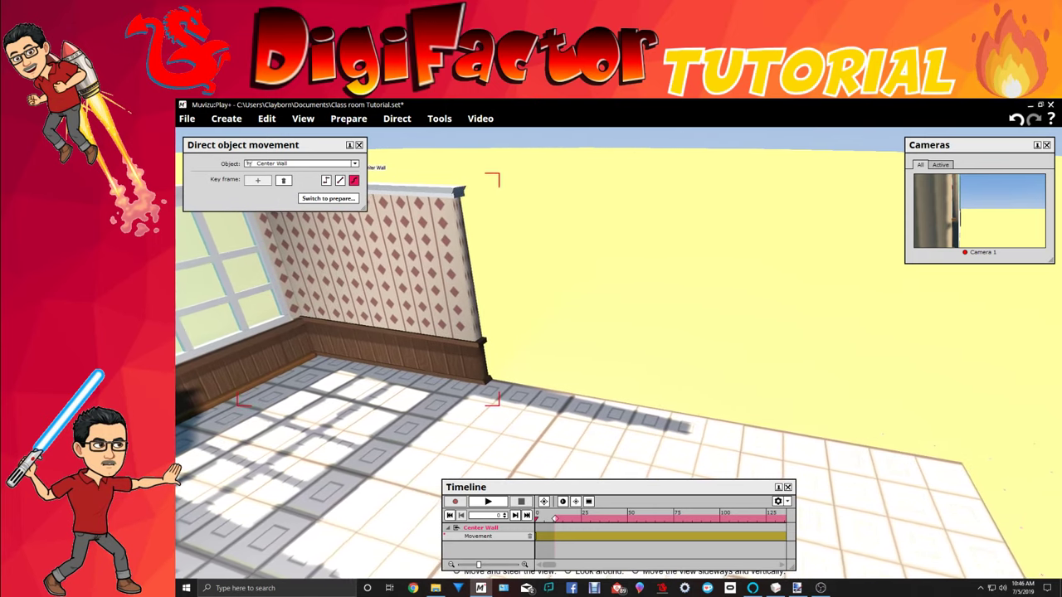
pyautogui.moveTo(479, 402); pyautogui.dragTo(480, 402)
pyautogui.rightClick(424, 274)
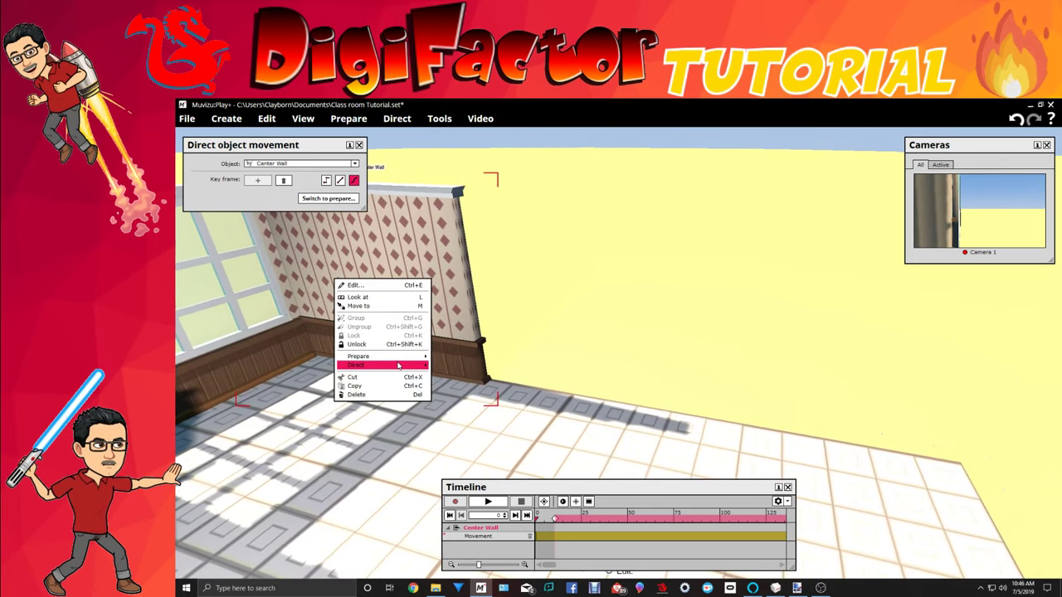
pyautogui.click(385, 386)
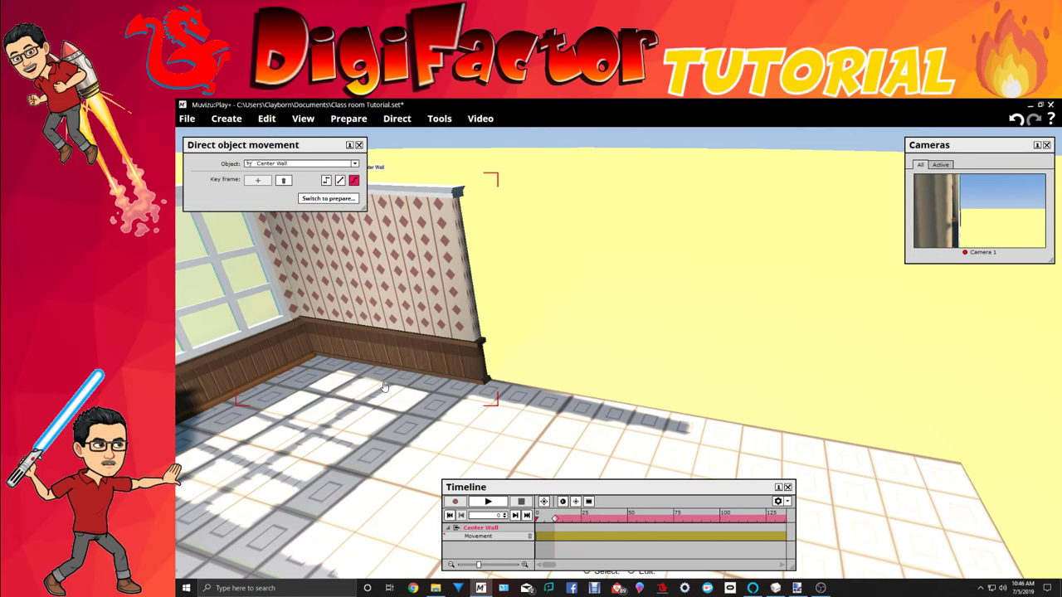
pyautogui.rightClick(433, 319)
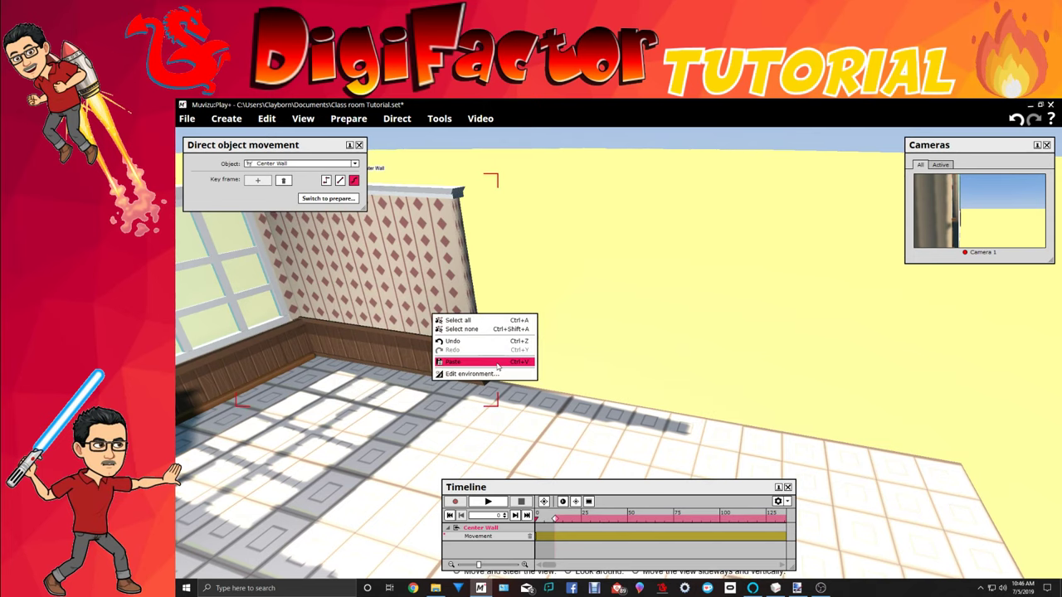
pyautogui.click(476, 362)
# Enable Keep upright and disable Floats in the air for the newly pasted Center Wall.
pyautogui.rightClick(587, 273)
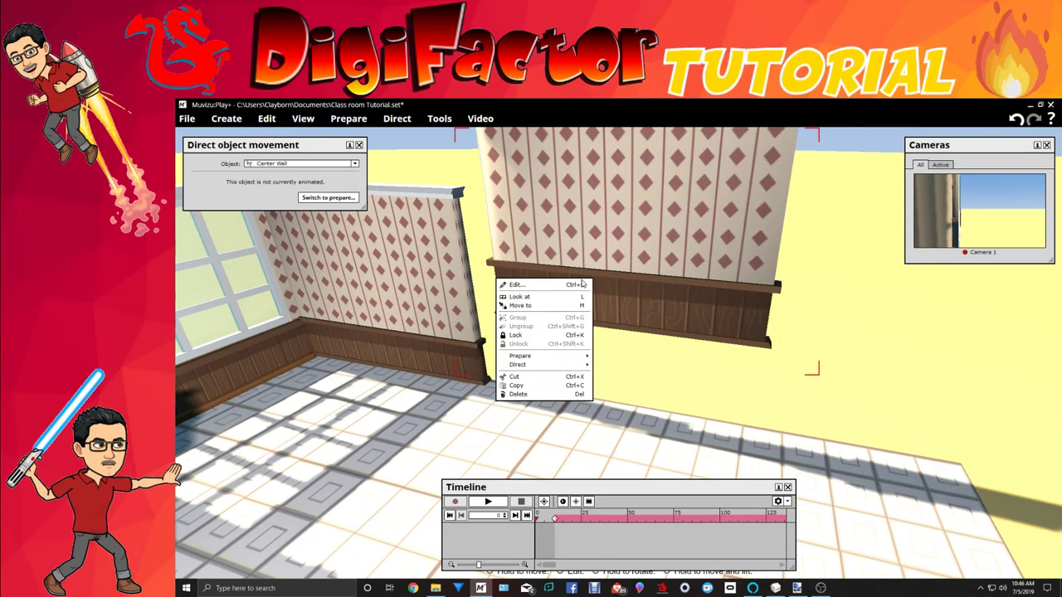
pyautogui.click(580, 284)
pyautogui.click(894, 418)
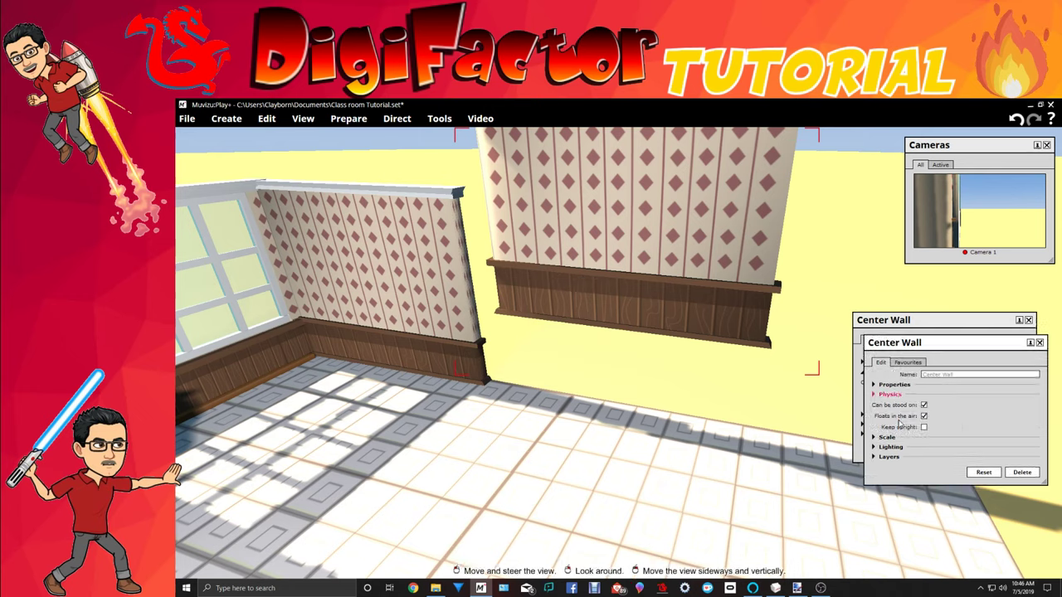
pyautogui.click(924, 427)
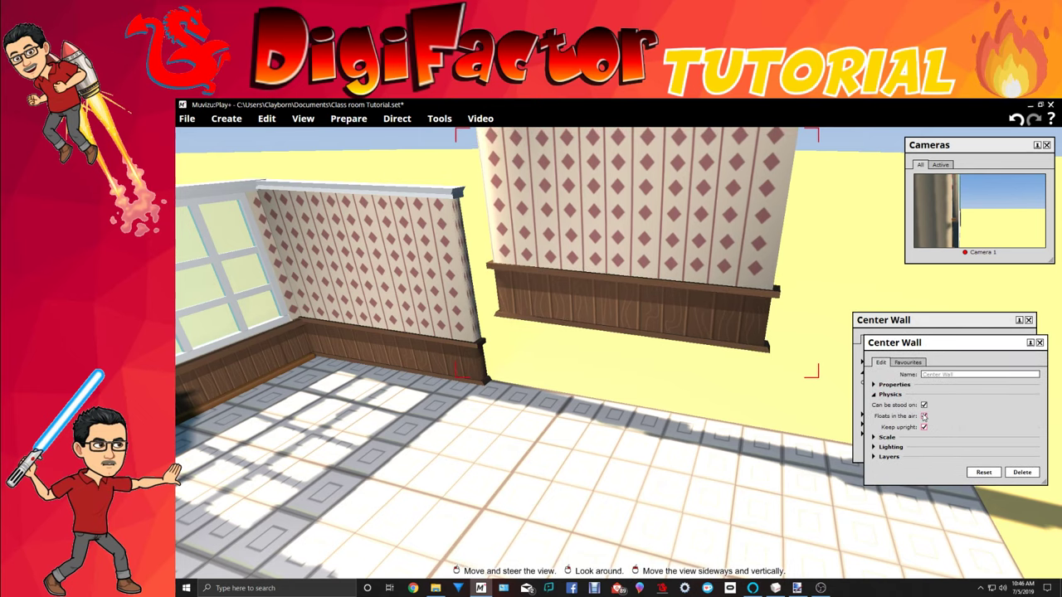
pyautogui.click(924, 415)
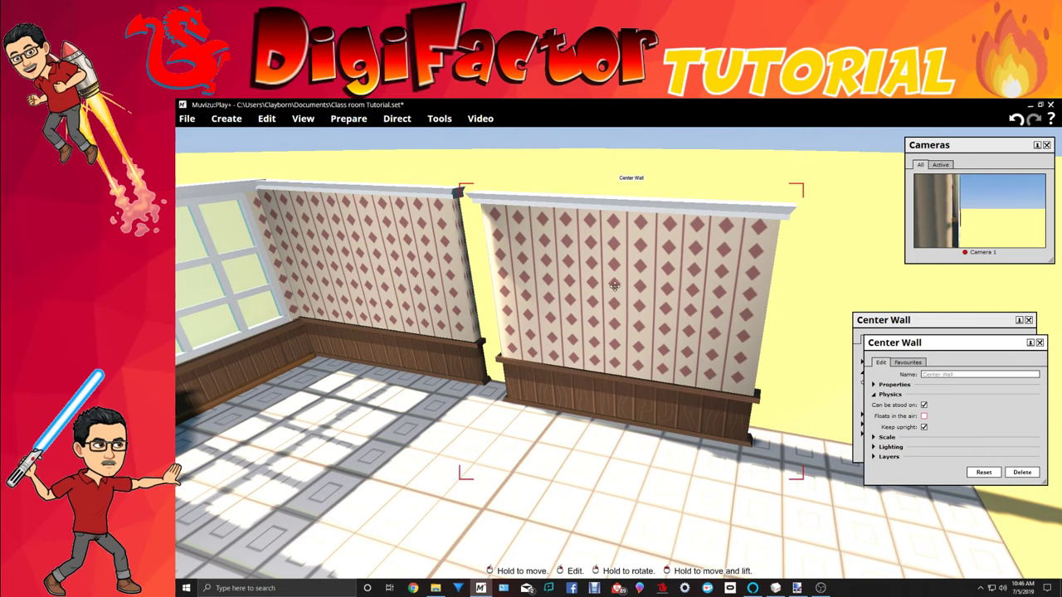
# Copy the tiled ground plane, paste a duplicate, and move it outside the room beyond the dark side wall.
pyautogui.moveTo(559, 493); pyautogui.dragTo(561, 419)
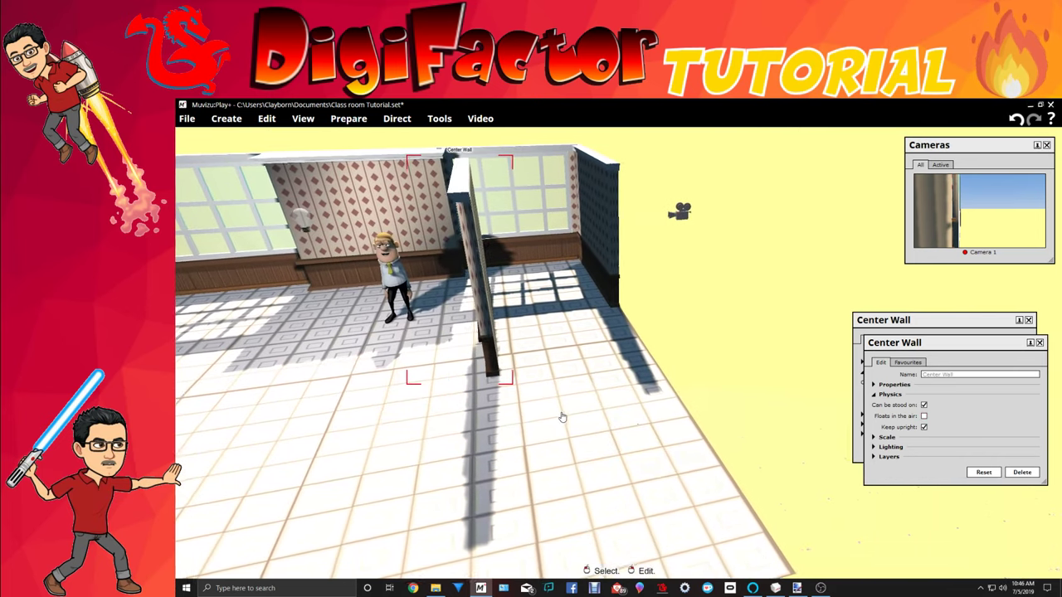
pyautogui.rightClick(633, 427)
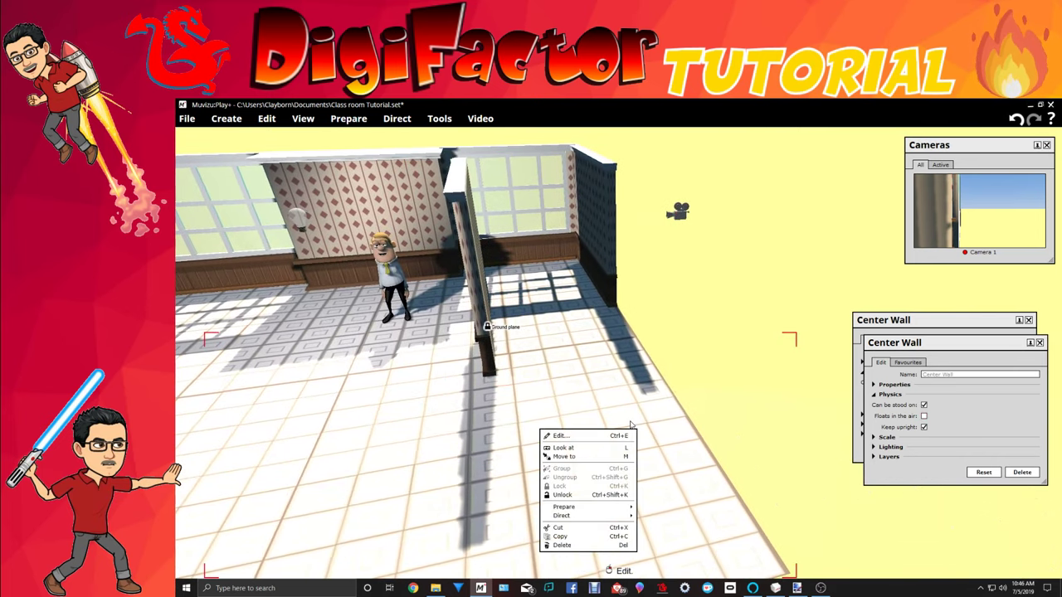
pyautogui.click(560, 536)
pyautogui.rightClick(765, 433)
pyautogui.click(697, 484)
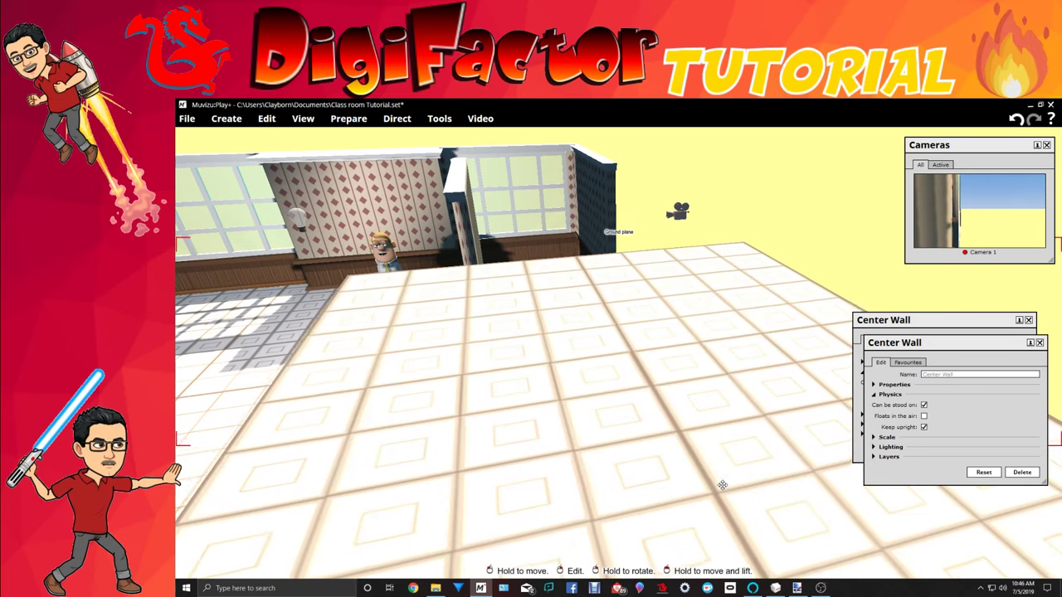
pyautogui.moveTo(841, 396); pyautogui.dragTo(793, 379)
# Disable Floats in the air in the pasted ground plane's physics settings.
pyautogui.rightClick(793, 382)
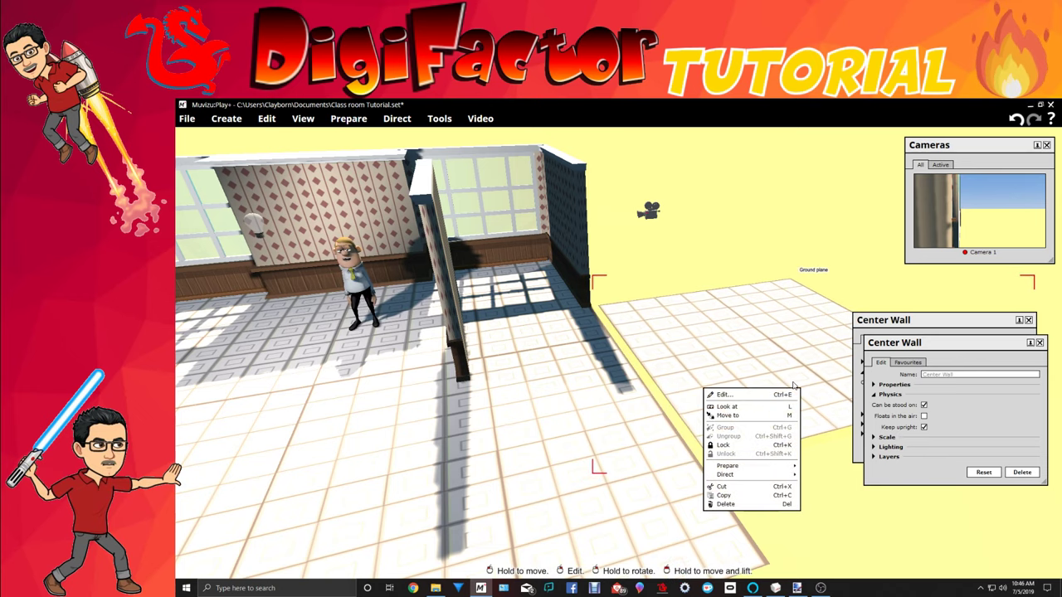
pyautogui.click(786, 395)
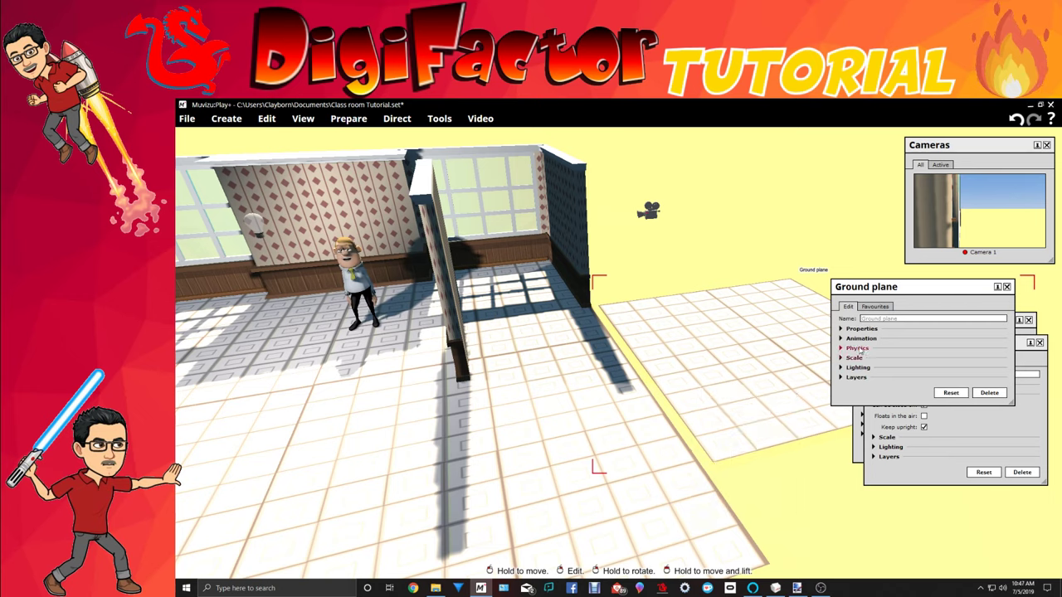
pyautogui.click(857, 348)
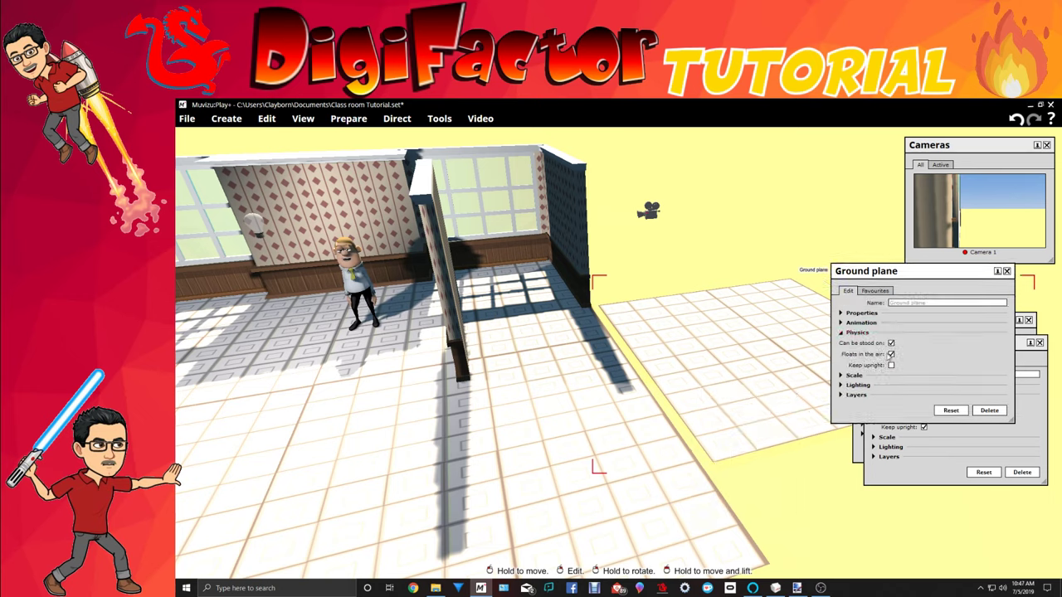
pyautogui.click(890, 354)
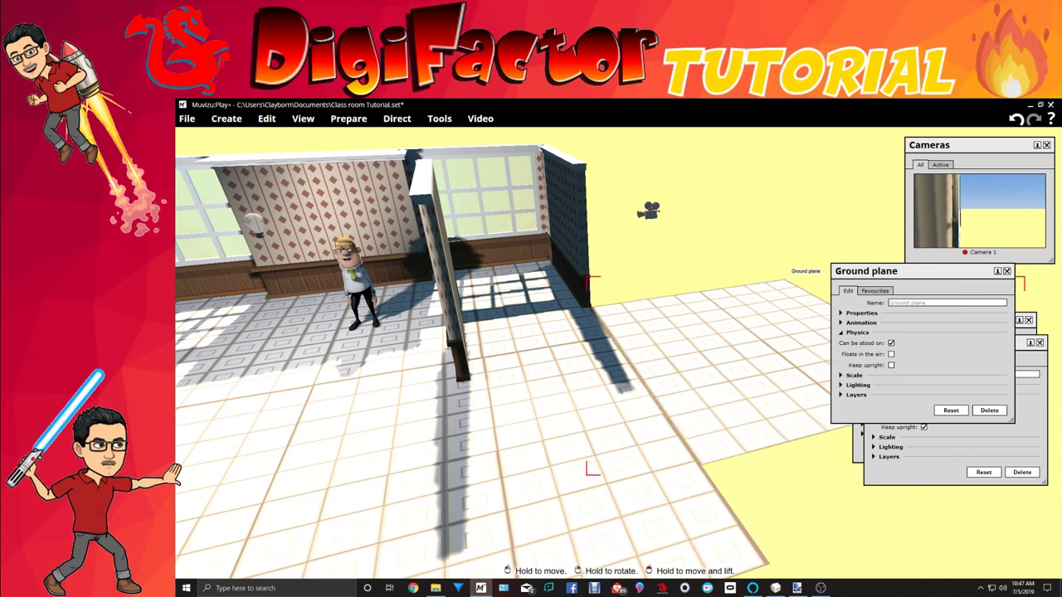
# Fit the pasted ground plane against the edge of the existing floor and close the open object property windows.
pyautogui.moveTo(801, 479); pyautogui.dragTo(771, 481)
pyautogui.moveTo(771, 356); pyautogui.dragTo(781, 355)
pyautogui.rightClick(790, 364)
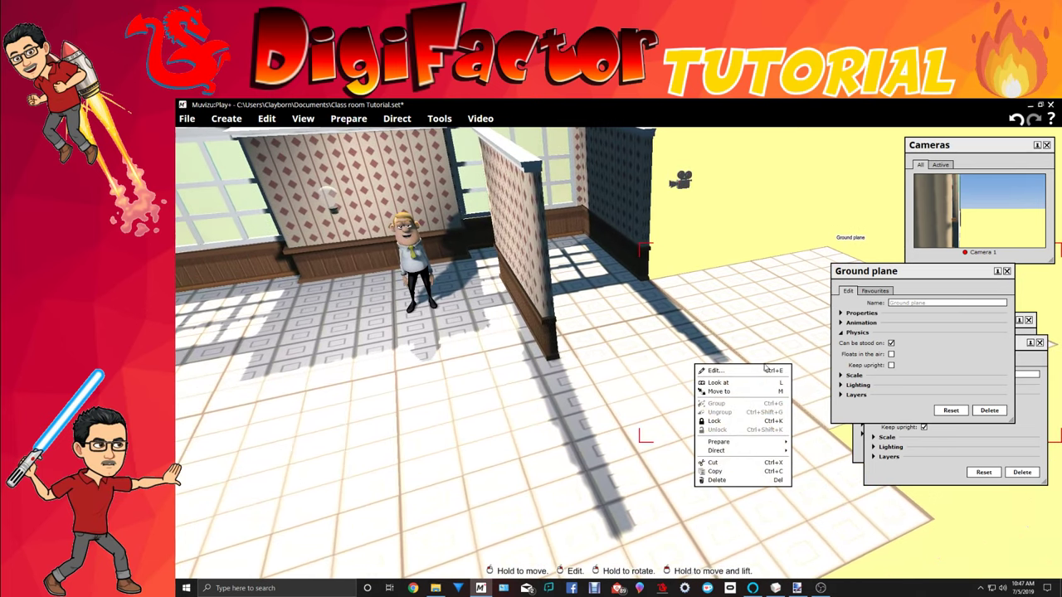
pyautogui.click(1006, 272)
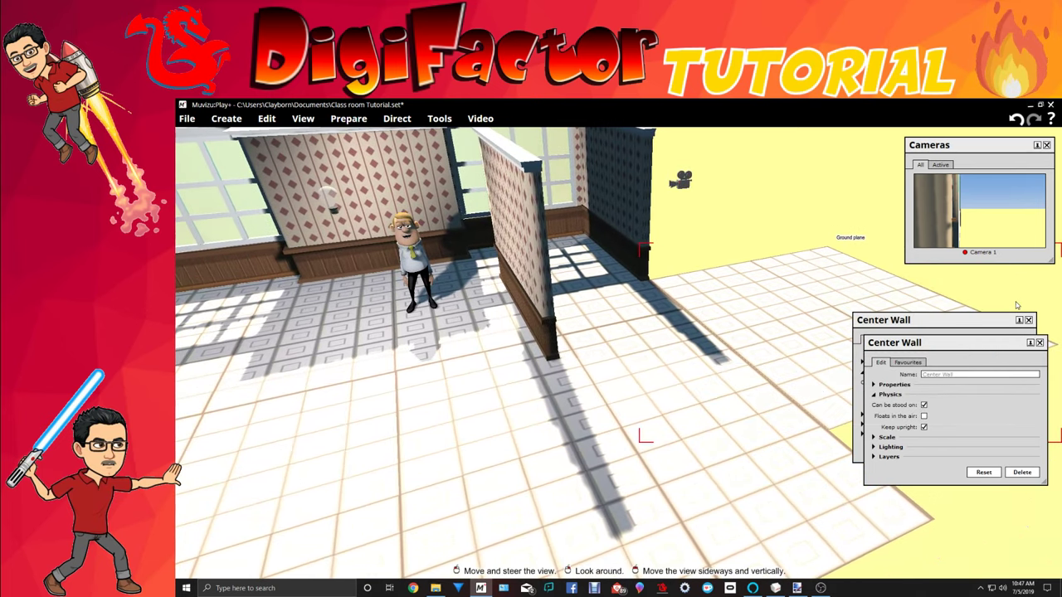
pyautogui.click(1039, 341)
pyautogui.click(1027, 320)
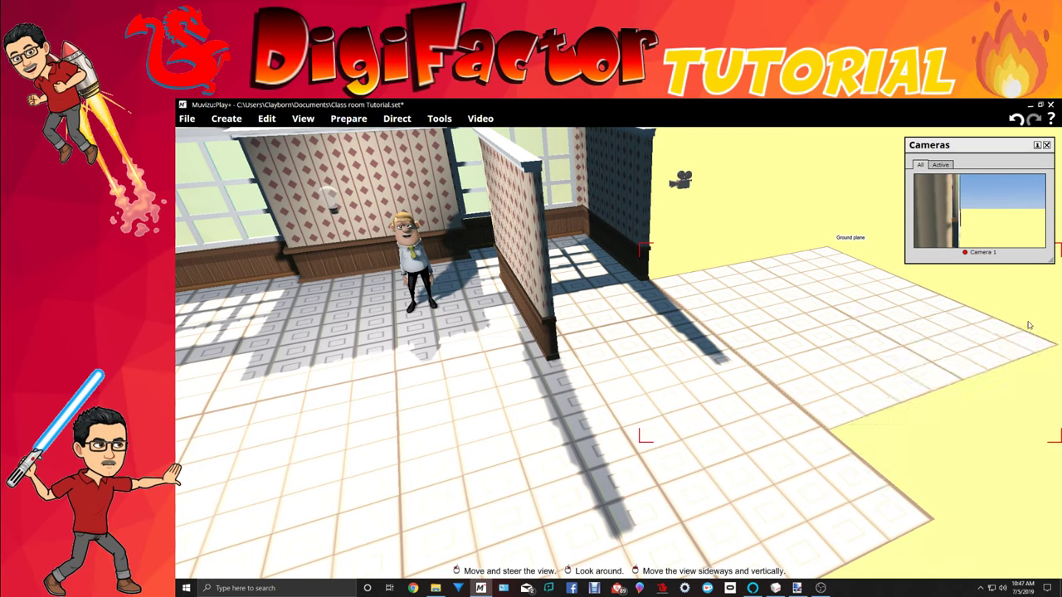
# Set the new ground plane's animation to Key framed and switch to directing its movement.
pyautogui.rightClick(753, 336)
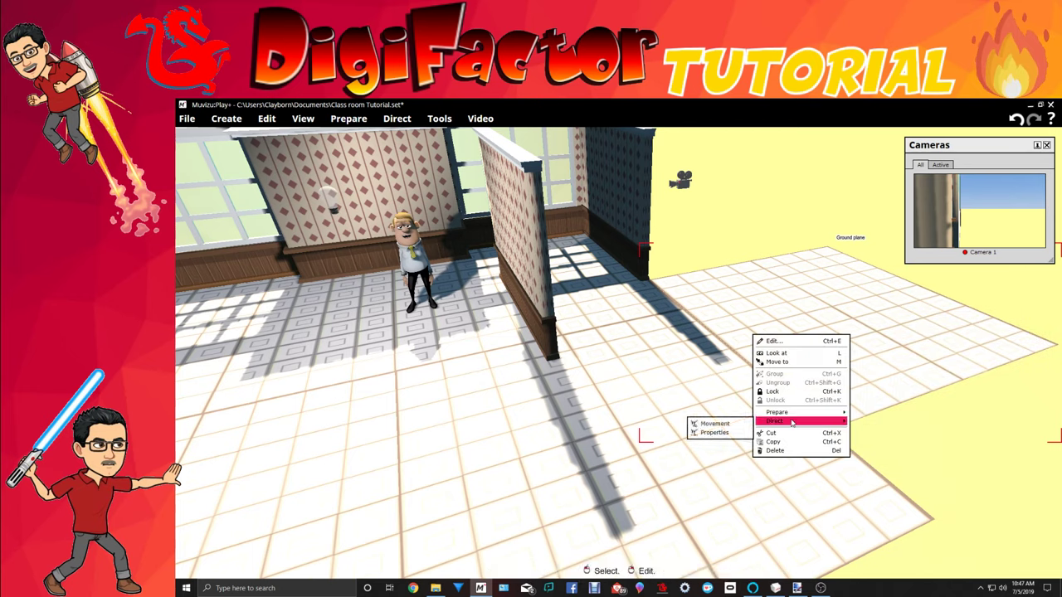
pyautogui.click(718, 423)
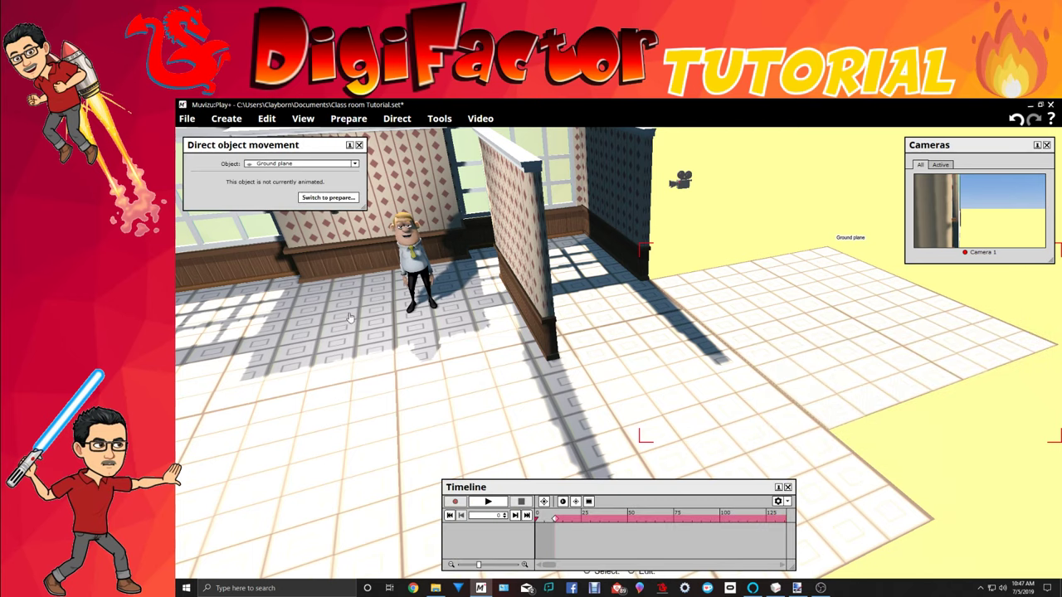
pyautogui.click(315, 197)
pyautogui.click(303, 177)
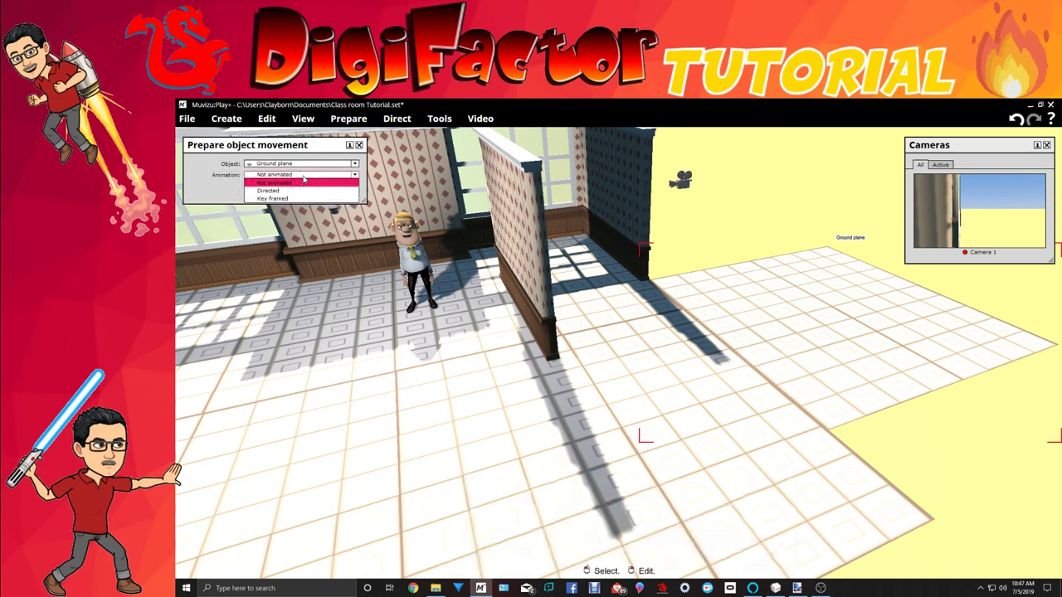
pyautogui.click(292, 200)
pyautogui.click(312, 193)
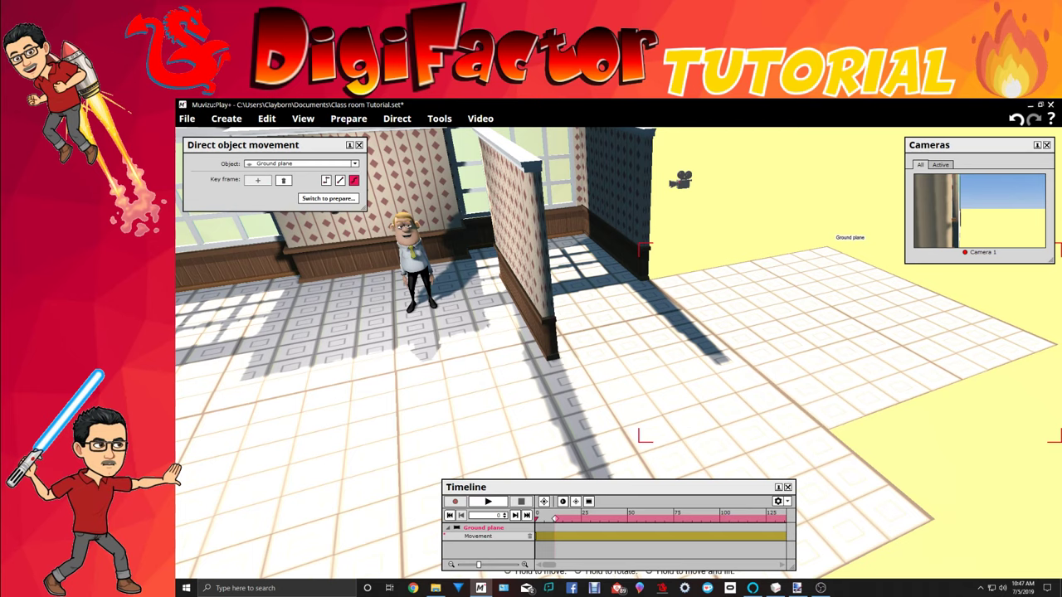
# Lock the key-framed ground plane and close the timeline.
pyautogui.rightClick(685, 309)
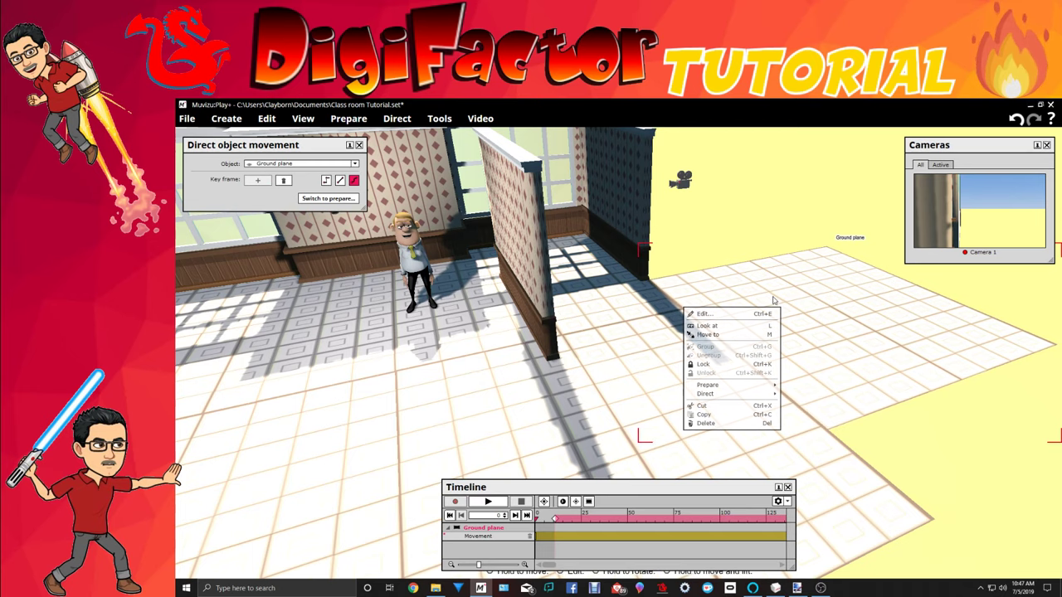
pyautogui.click(703, 365)
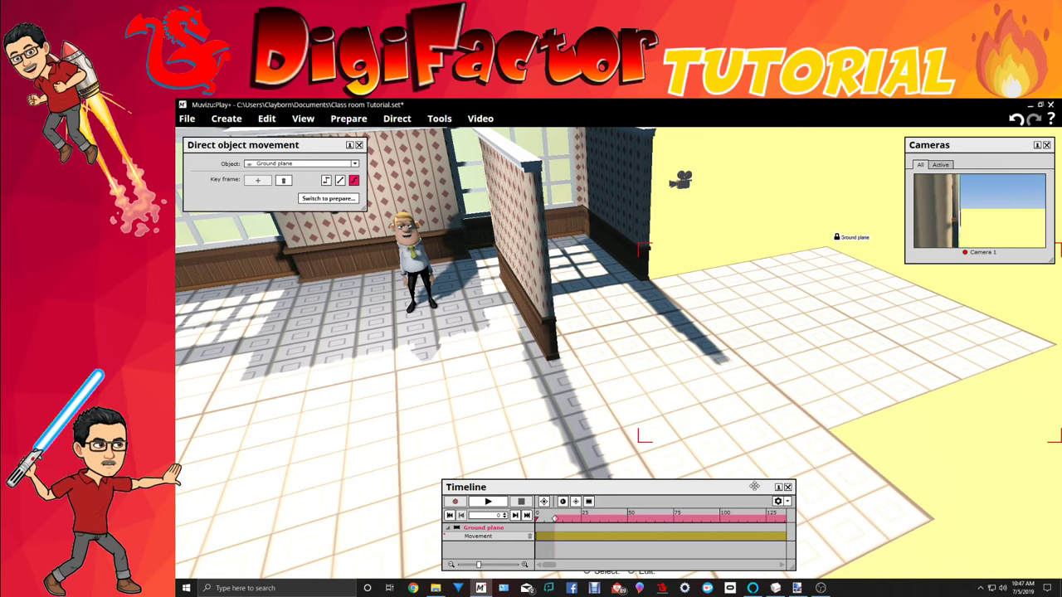
pyautogui.click(790, 488)
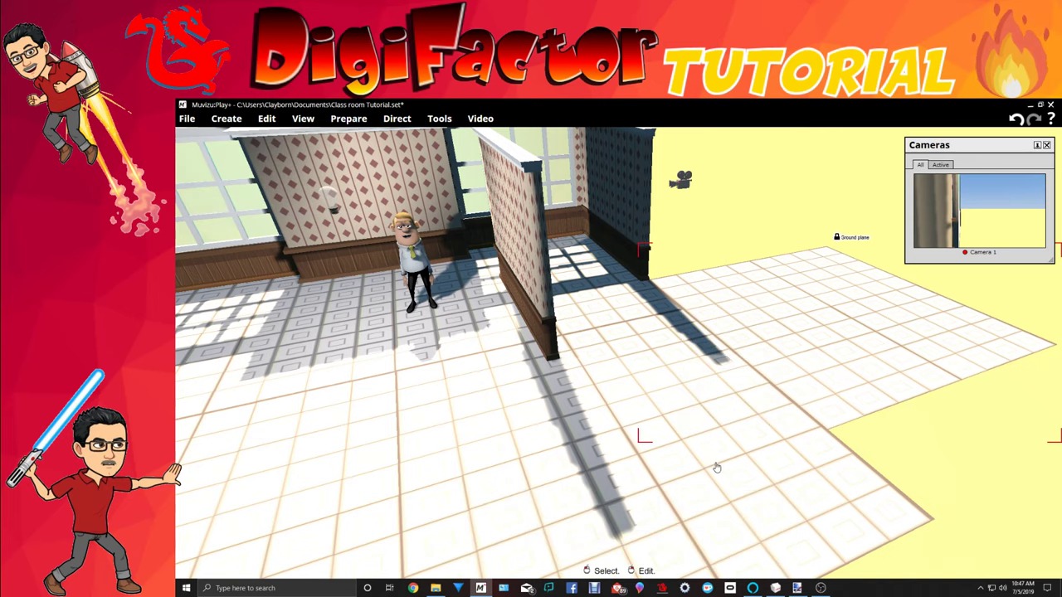
# Try to paste another ground plane close to the outer edge of the locked floor extension.
pyautogui.moveTo(715, 467); pyautogui.dragTo(719, 411)
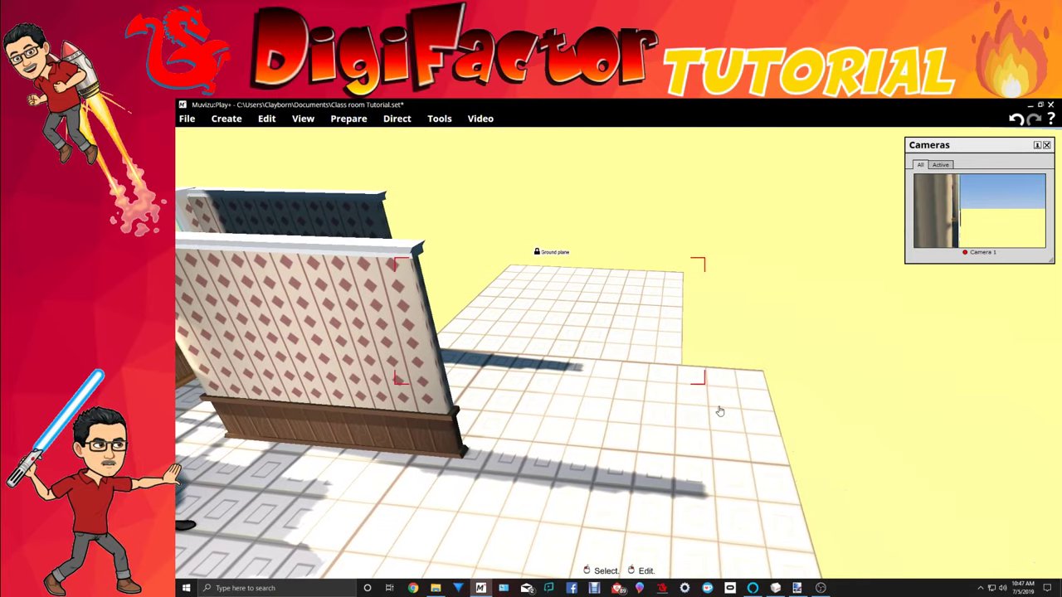
pyautogui.rightClick(640, 319)
pyautogui.click(802, 354)
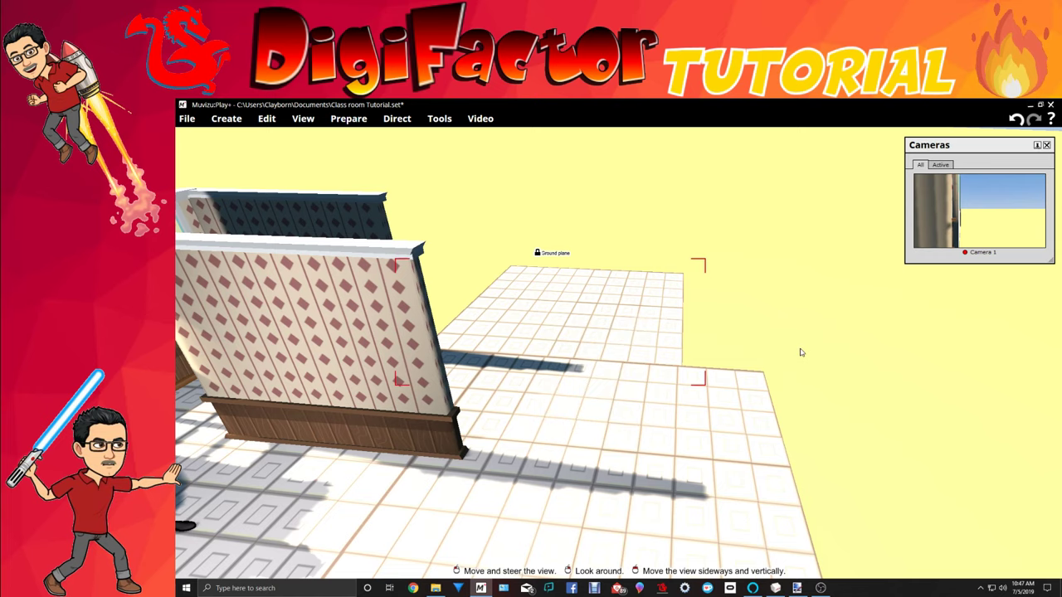
pyautogui.rightClick(701, 355)
pyautogui.click(755, 407)
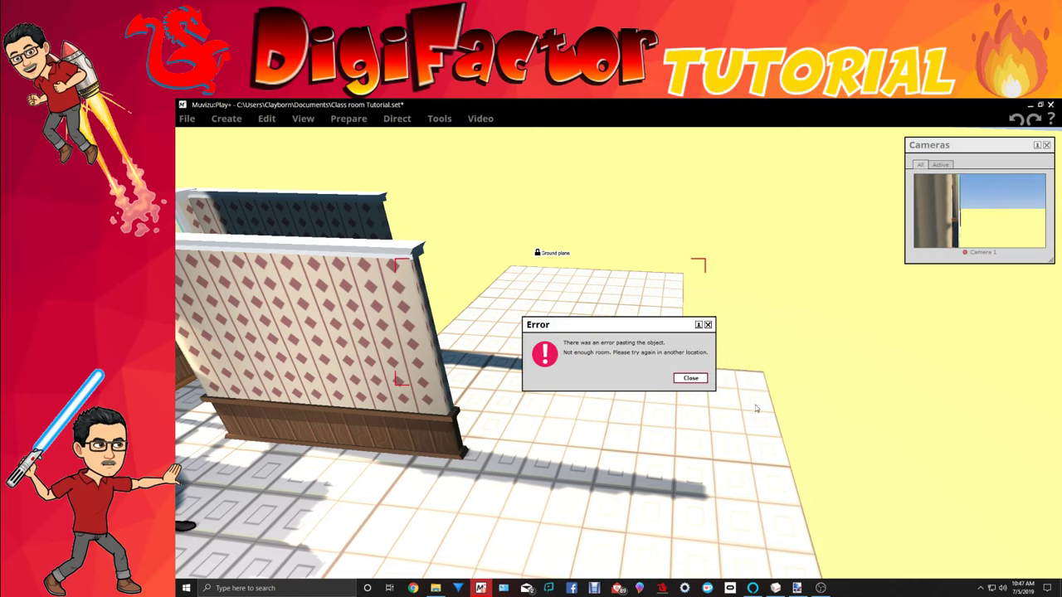
pyautogui.click(693, 381)
# Paste another ground plane on the open ground and move it up to the outer edge of the locked floor extension.
pyautogui.press('Right')
pyautogui.rightClick(559, 429)
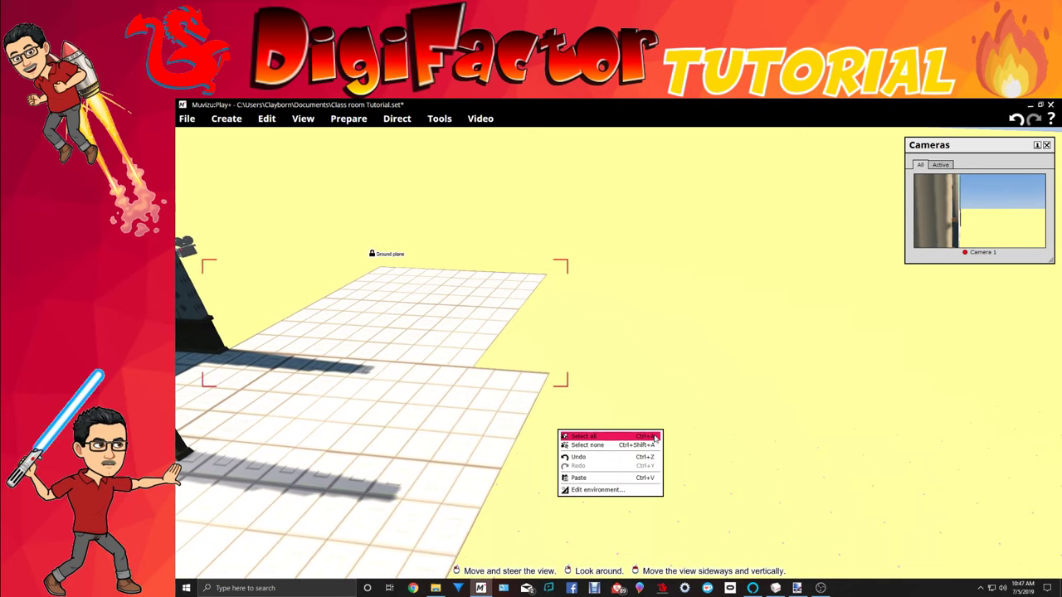
pyautogui.click(623, 476)
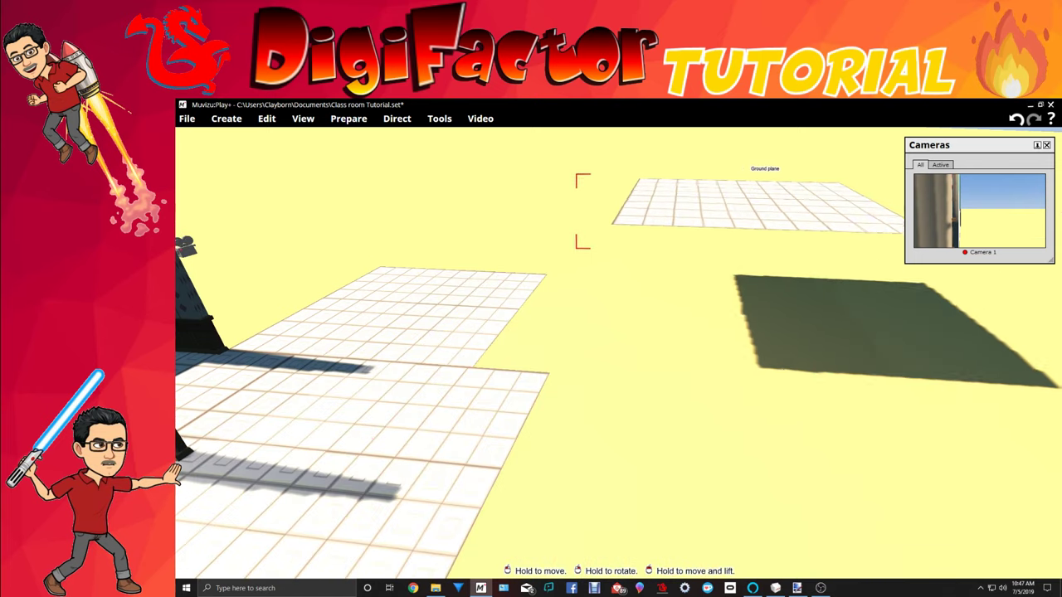
pyautogui.moveTo(703, 315); pyautogui.dragTo(617, 330)
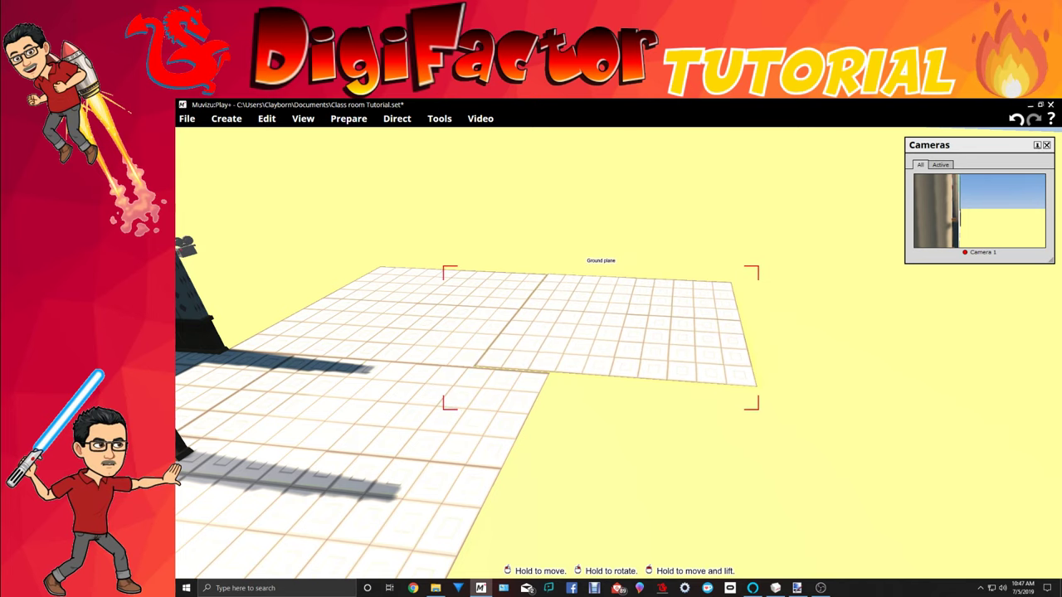
# Set the outermost ground plane to keep upright and not float in the air, and pull it away from the floor extension.
pyautogui.rightClick(621, 324)
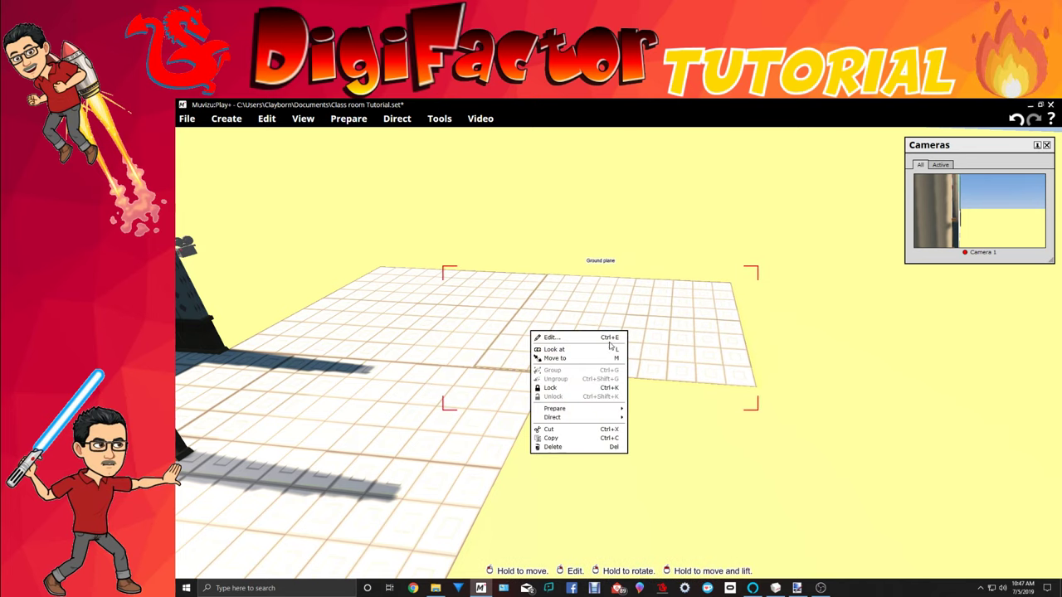
pyautogui.click(609, 340)
pyautogui.click(865, 366)
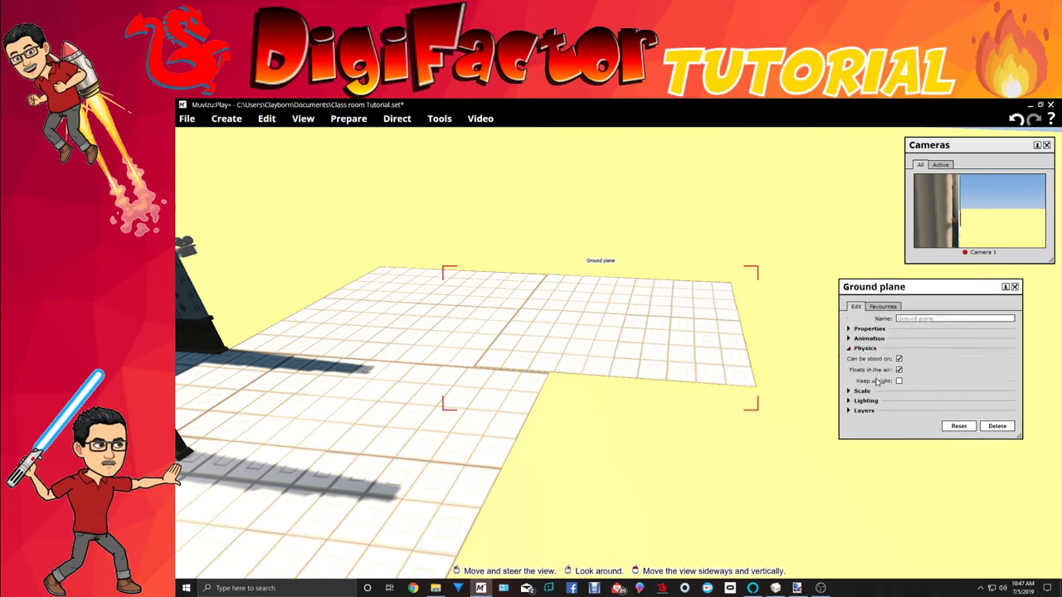
pyautogui.click(899, 381)
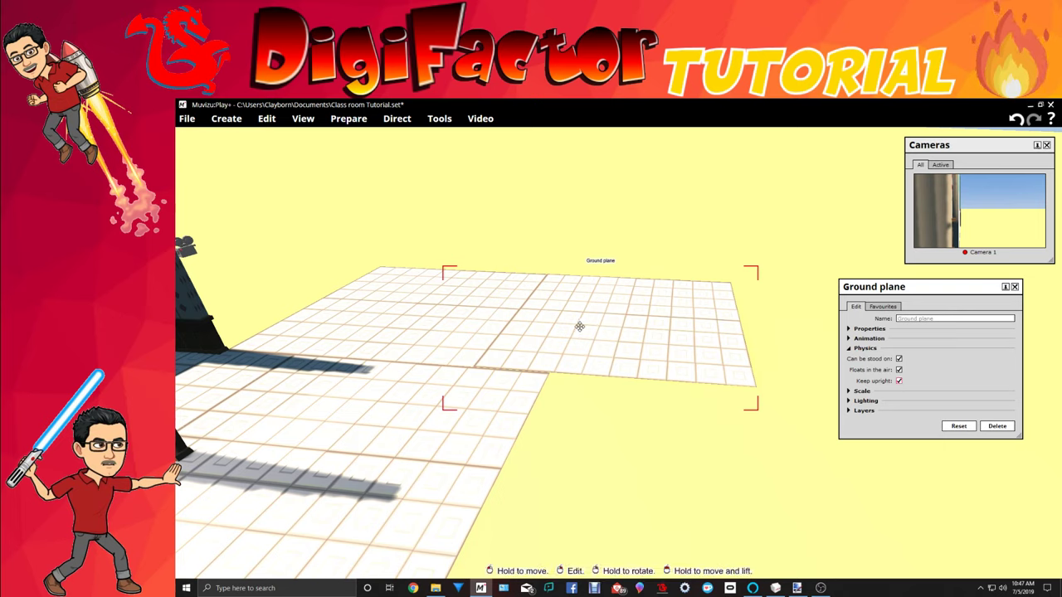
pyautogui.moveTo(578, 324); pyautogui.dragTo(627, 327)
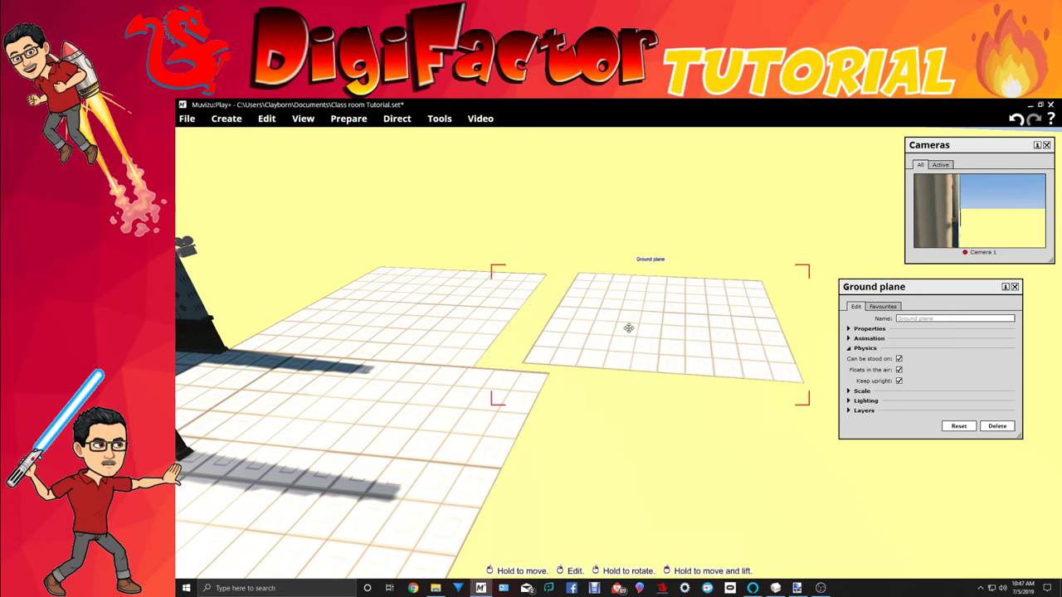
pyautogui.click(899, 370)
# Scale the outermost ground plane to 1.1 in its first dimension and move it back against the floor extension's edge.
pyautogui.click(851, 392)
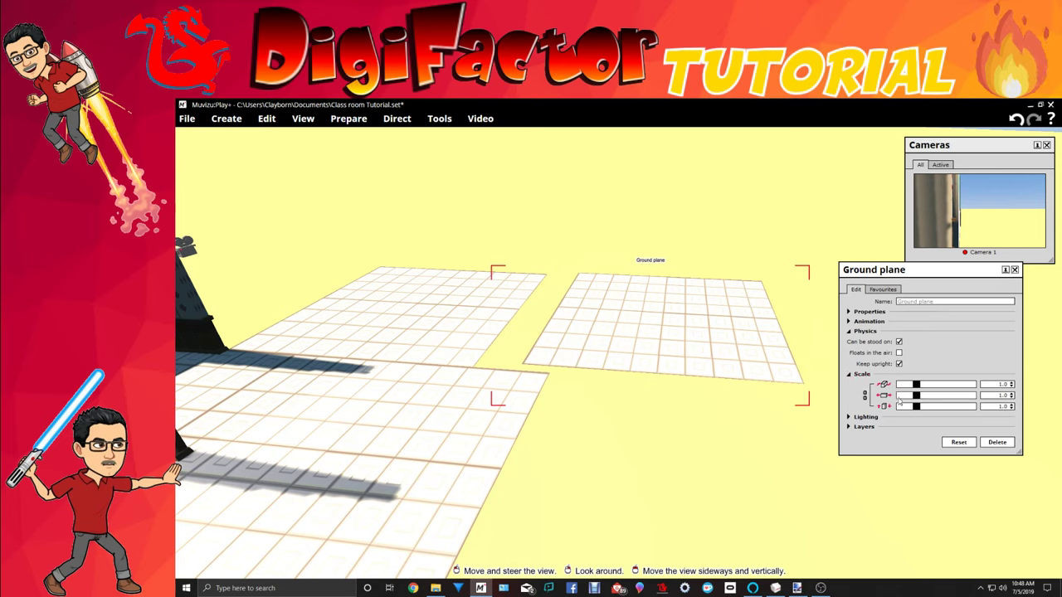
pyautogui.click(903, 397)
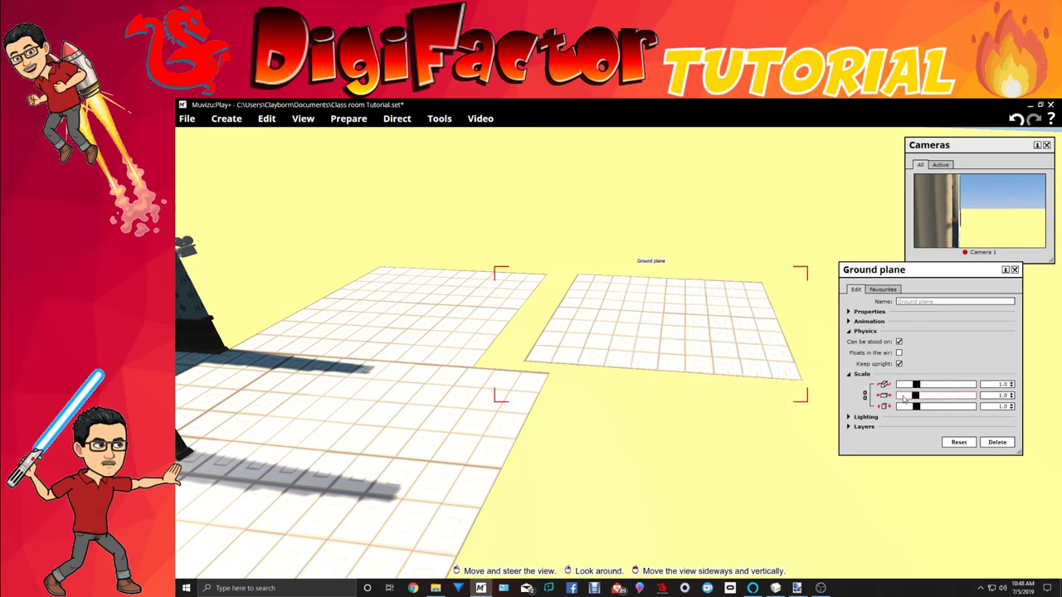
pyautogui.moveTo(904, 399); pyautogui.dragTo(904, 386)
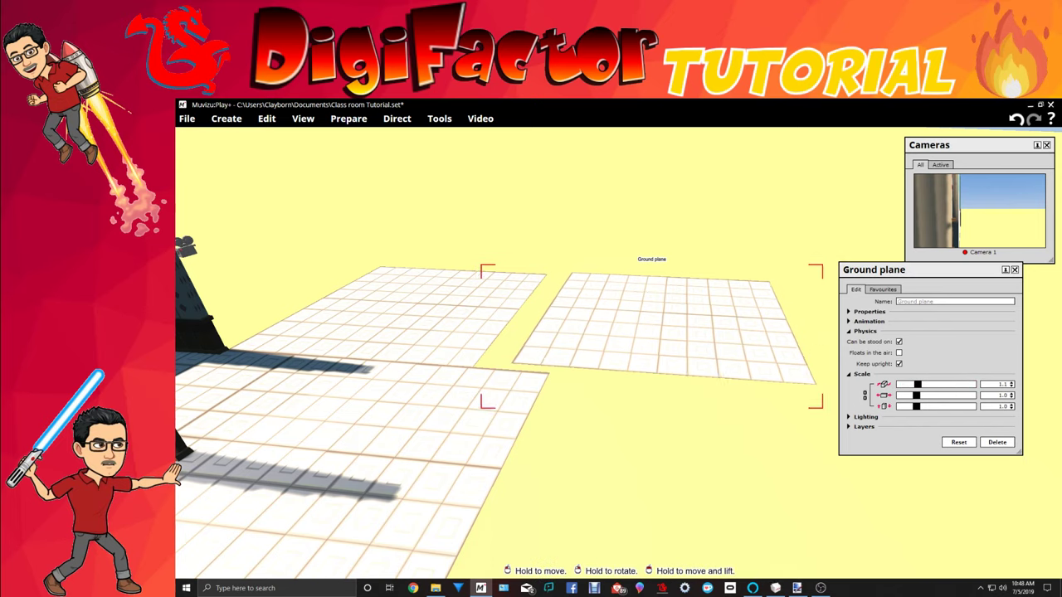
pyautogui.moveTo(692, 334); pyautogui.dragTo(657, 336)
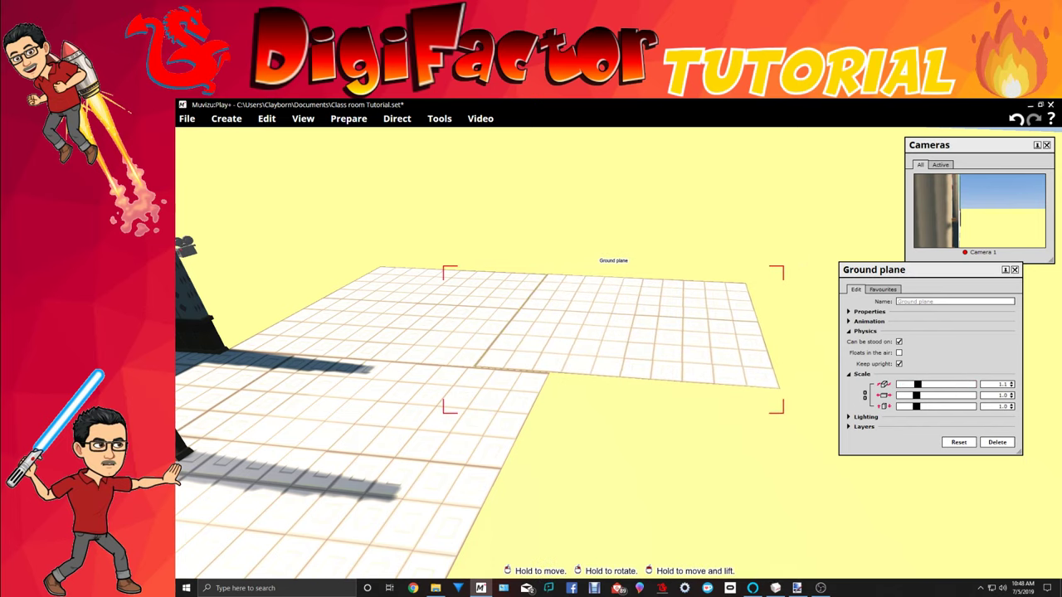
# Delete the outermost ground plane beyond the locked floor extension.
pyautogui.moveTo(642, 393); pyautogui.dragTo(592, 427)
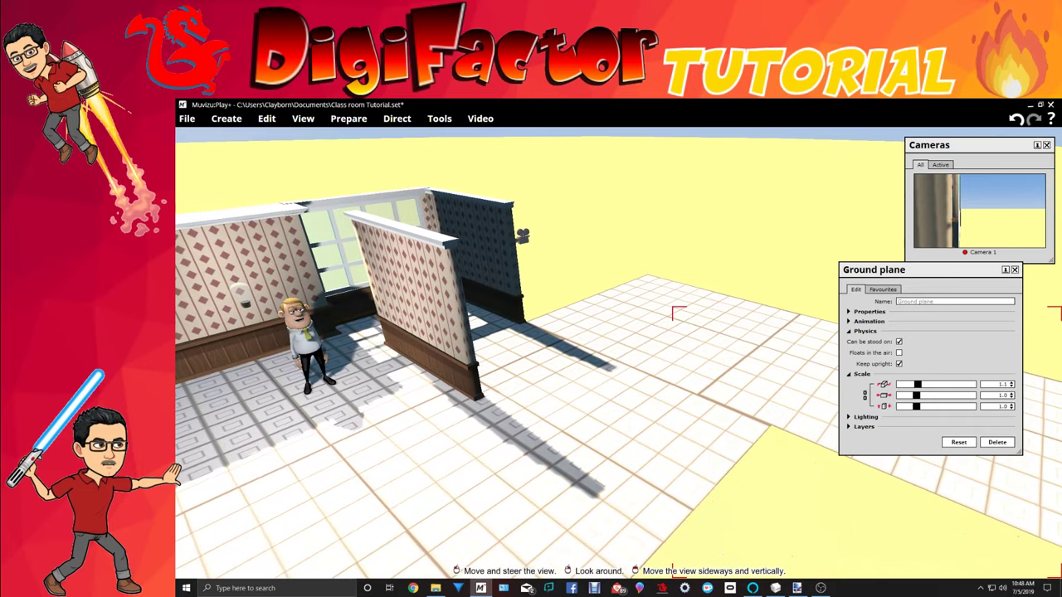
pyautogui.moveTo(592, 428)
pyautogui.mouseDown()
pyautogui.moveTo(664, 427)
pyautogui.moveTo(573, 452)
pyautogui.moveTo(599, 438)
pyautogui.mouseUp()
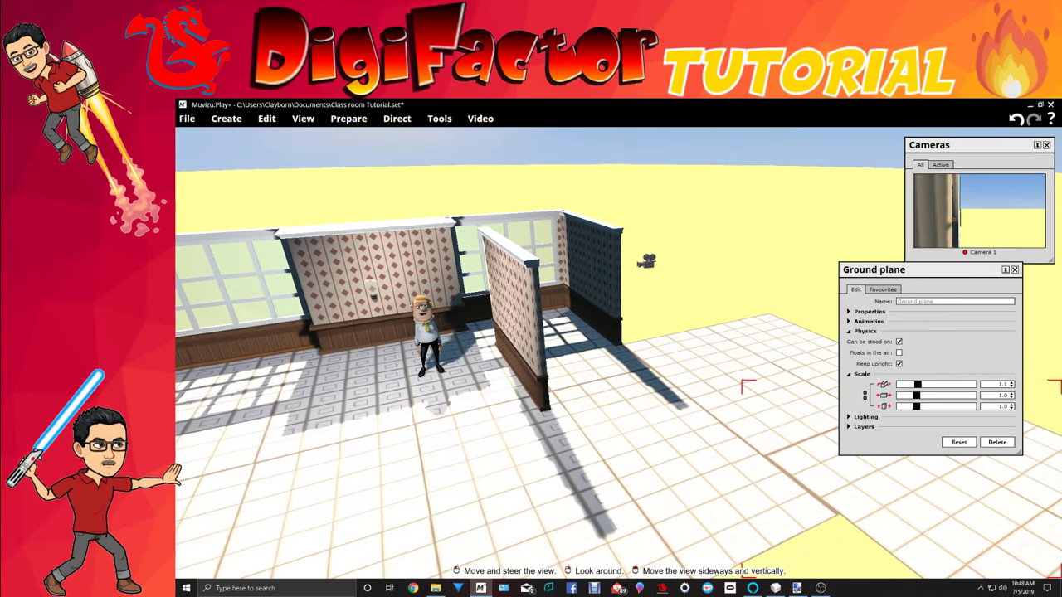
pyautogui.rightClick(1007, 502)
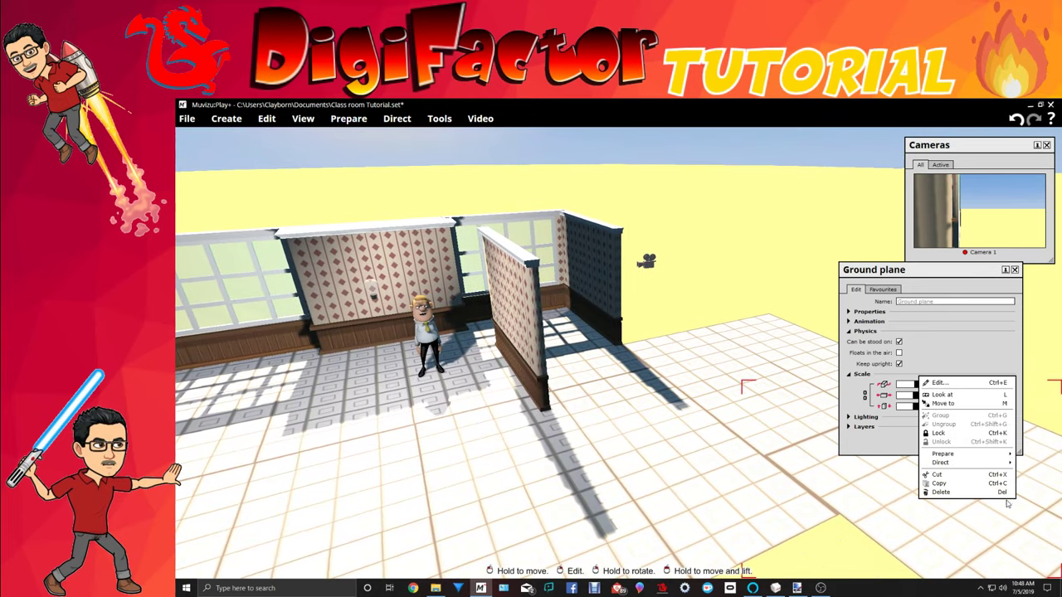
pyautogui.click(992, 493)
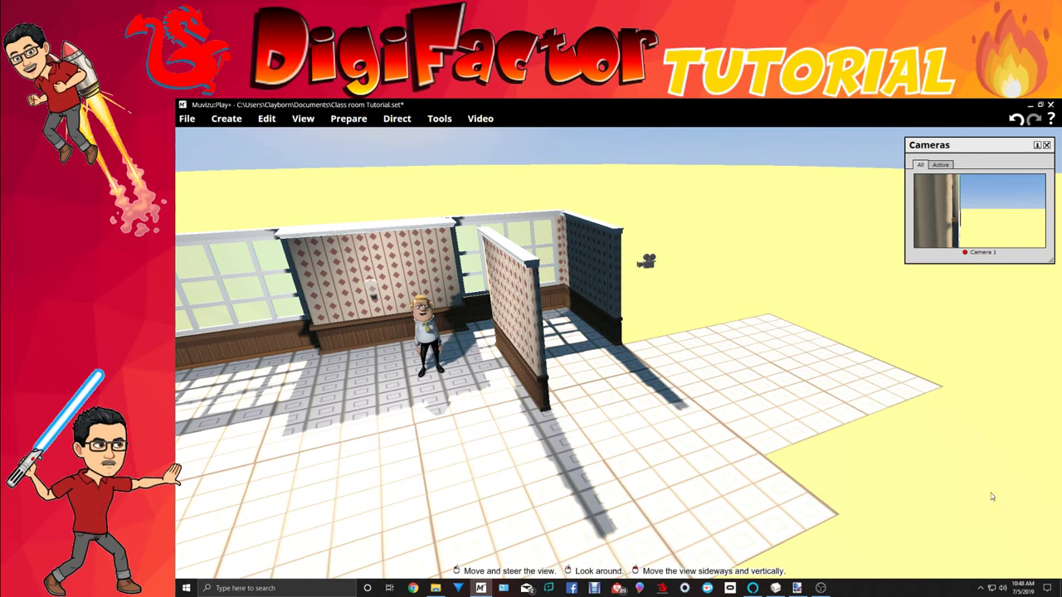
# Move the freestanding Center Wall to the open end of the side wall and rotate it to face the room over the floor extension.
pyautogui.moveTo(479, 266); pyautogui.dragTo(454, 256, button='right')
pyautogui.doubleClick(525, 311)
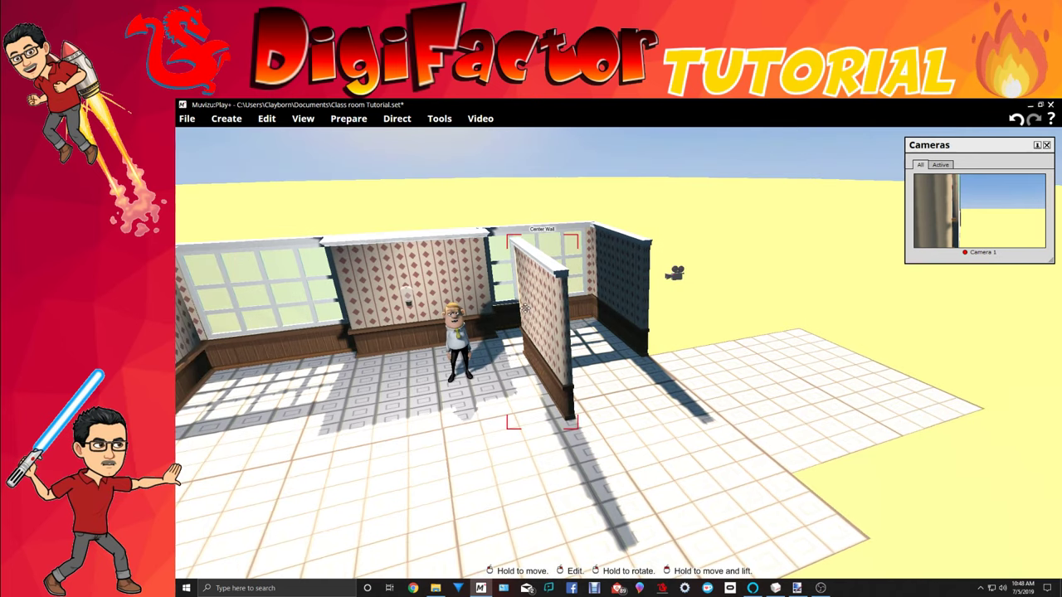
pyautogui.moveTo(531, 315); pyautogui.dragTo(670, 324)
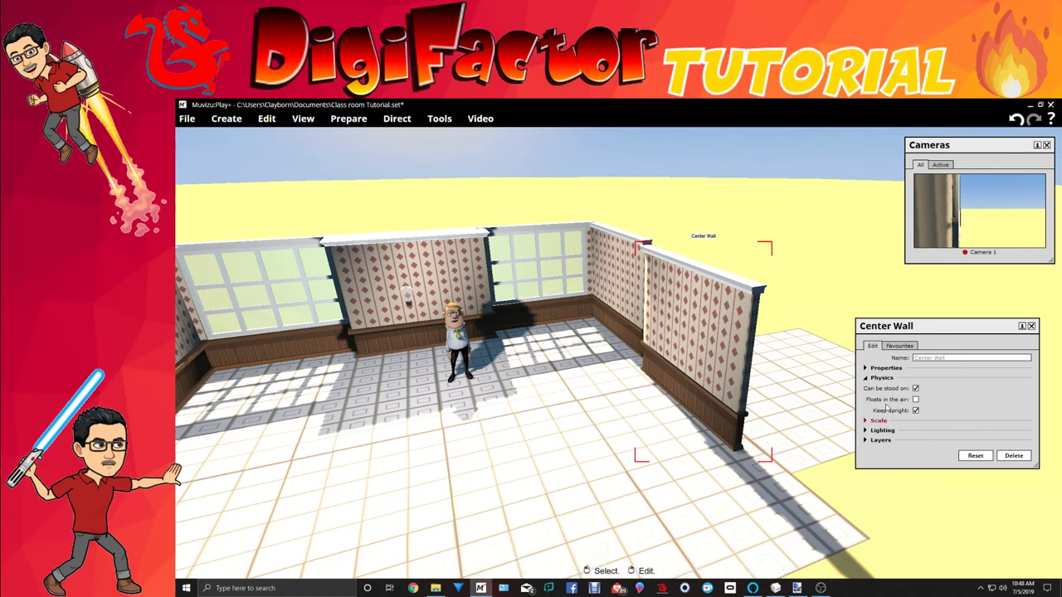
pyautogui.click(1032, 326)
pyautogui.moveTo(667, 371); pyautogui.dragTo(748, 370, button='right')
pyautogui.moveTo(673, 374); pyautogui.dragTo(688, 330)
pyautogui.moveTo(667, 320); pyautogui.dragTo(681, 319, button='right')
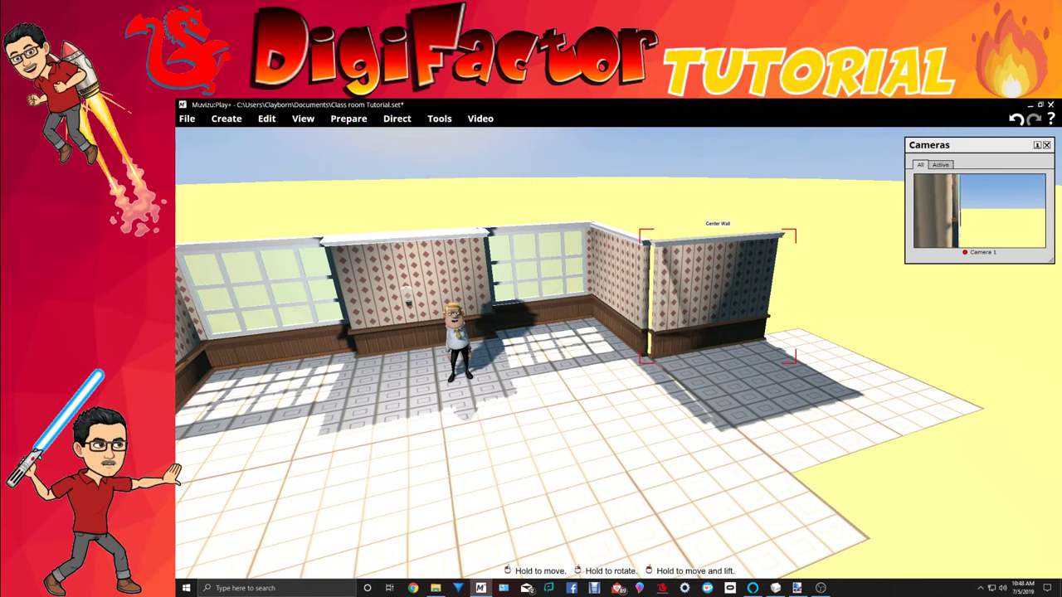
pyautogui.moveTo(573, 436); pyautogui.dragTo(569, 456)
pyautogui.moveTo(569, 456); pyautogui.dragTo(585, 438, button='middle')
pyautogui.moveTo(771, 332); pyautogui.dragTo(751, 345)
# Set the moved Center Wall's animation to Key framed, switch to directing its movement and add a key frame.
pyautogui.rightClick(752, 347)
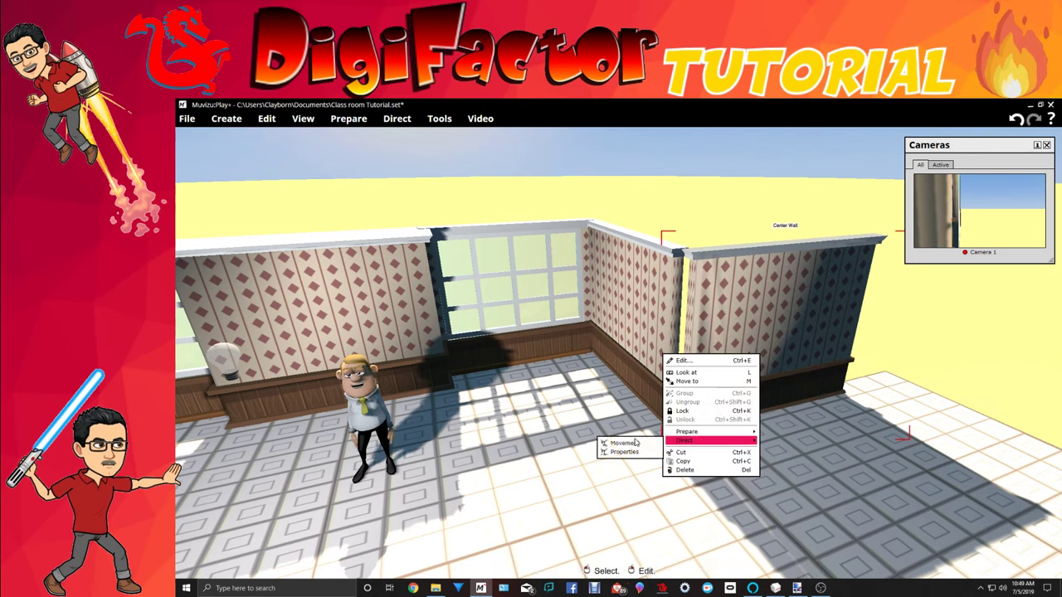
pyautogui.click(635, 443)
pyautogui.click(321, 198)
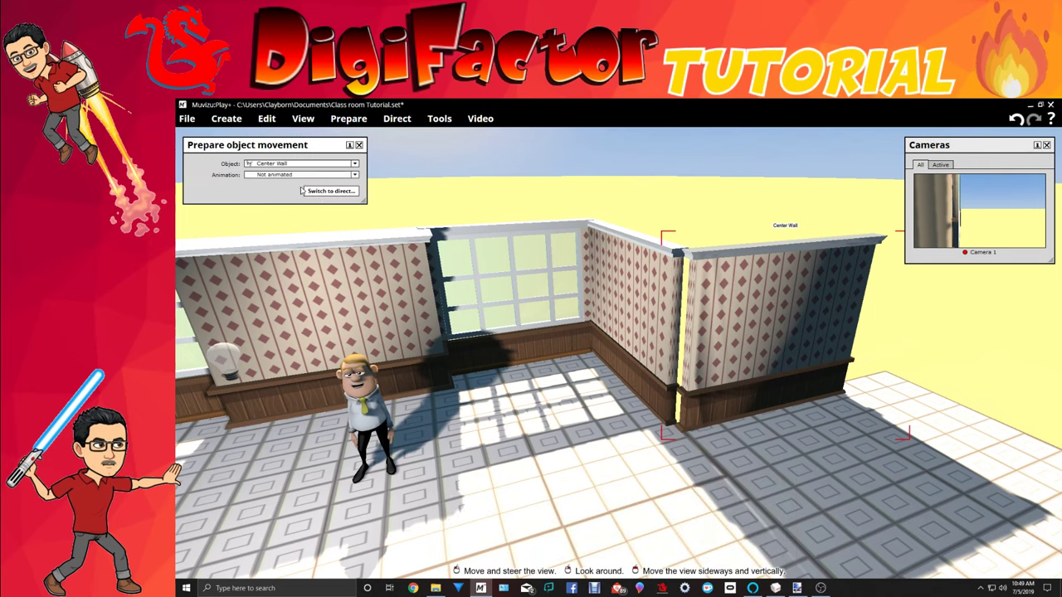
pyautogui.click(301, 177)
pyautogui.click(280, 190)
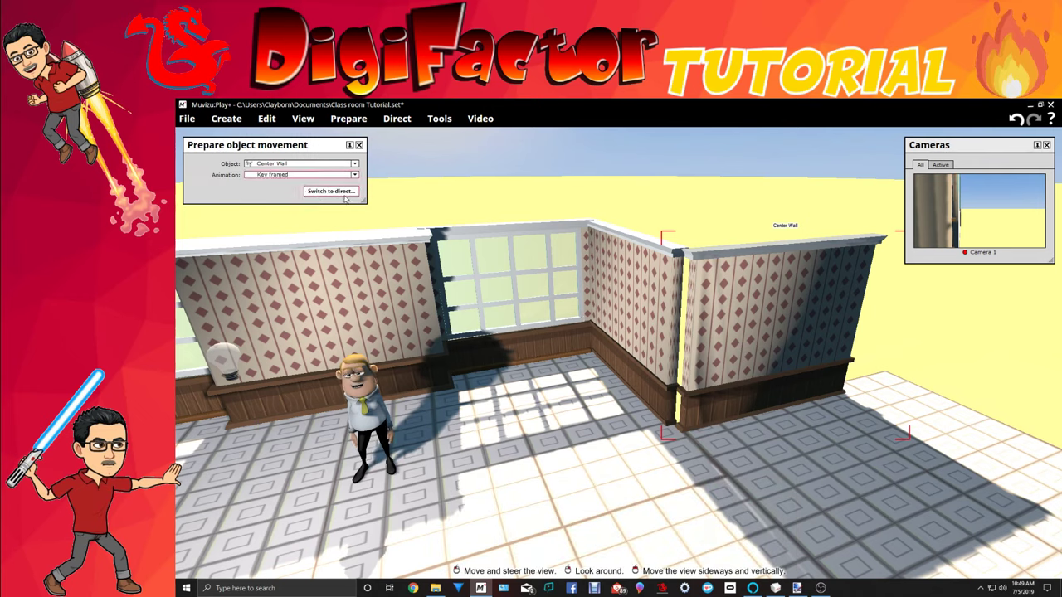
pyautogui.click(259, 181)
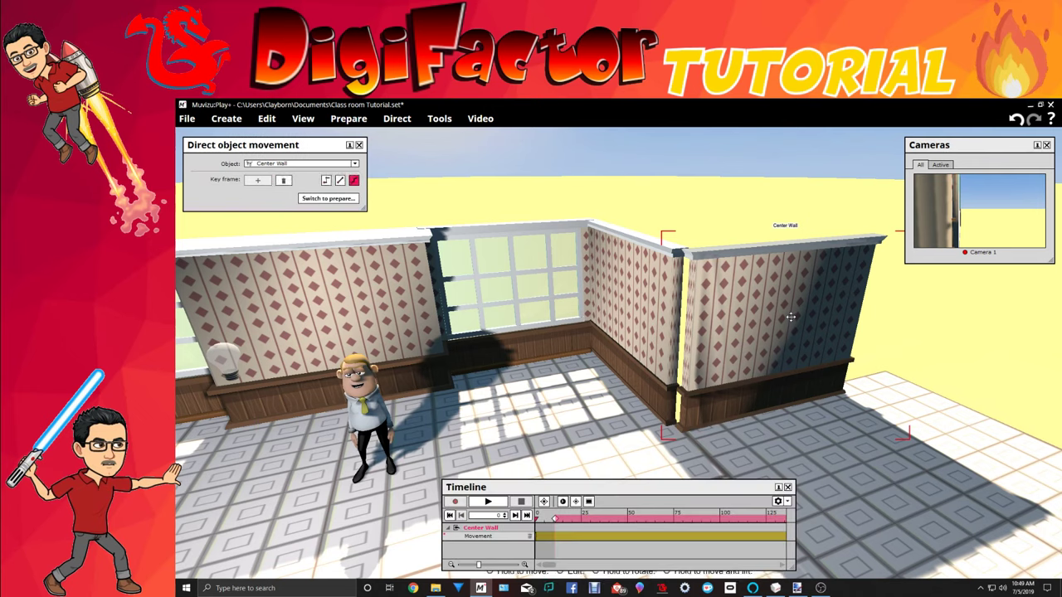
# Close the gap between the moved Center Wall and the side wall, lock it, and close the movement settings.
pyautogui.moveTo(769, 330); pyautogui.dragTo(767, 330)
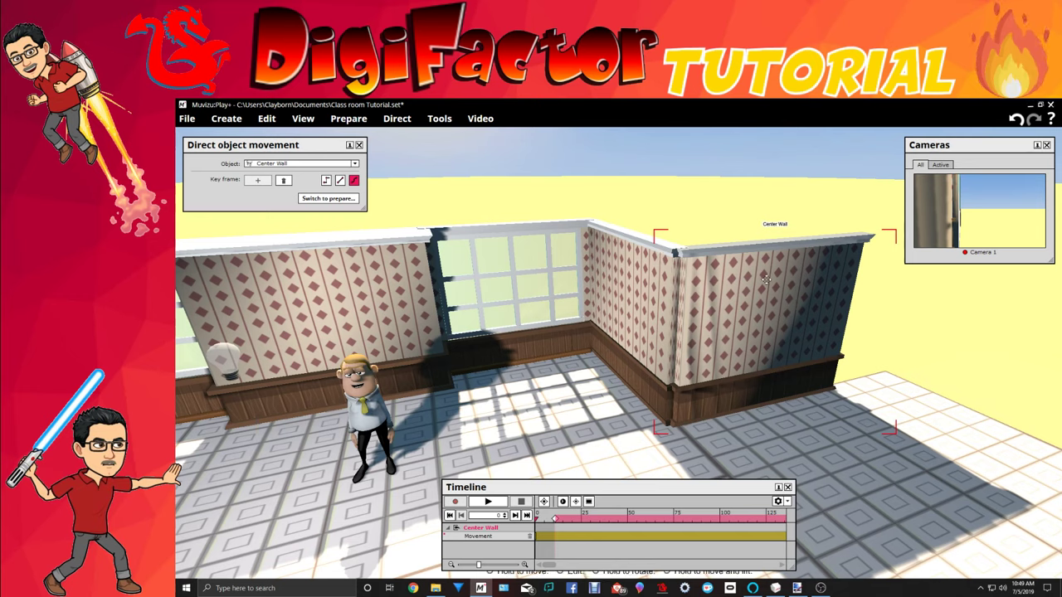
pyautogui.rightClick(677, 288)
pyautogui.moveTo(700, 376)
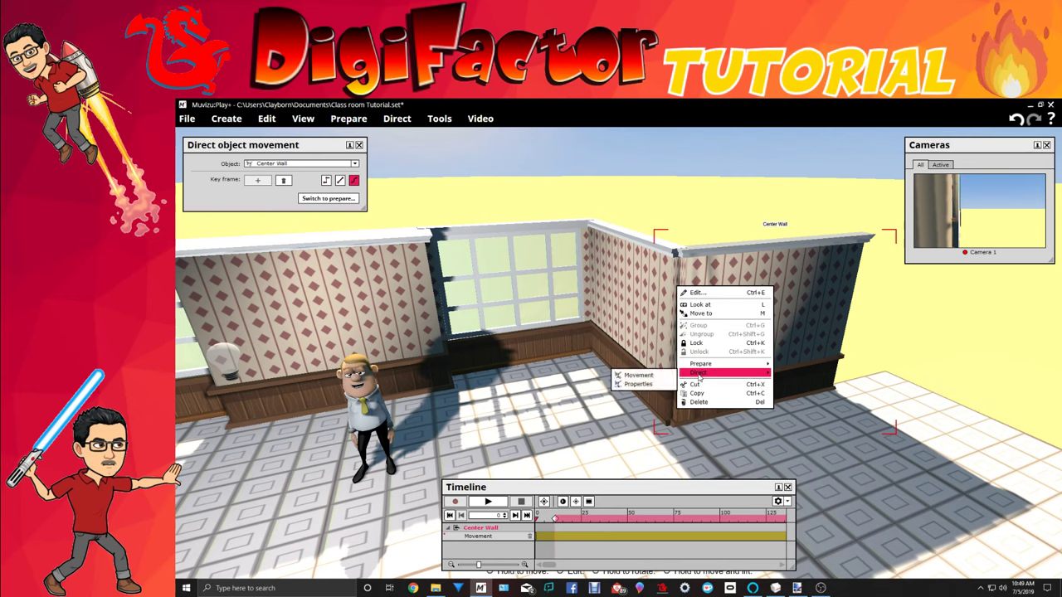
pyautogui.click(699, 343)
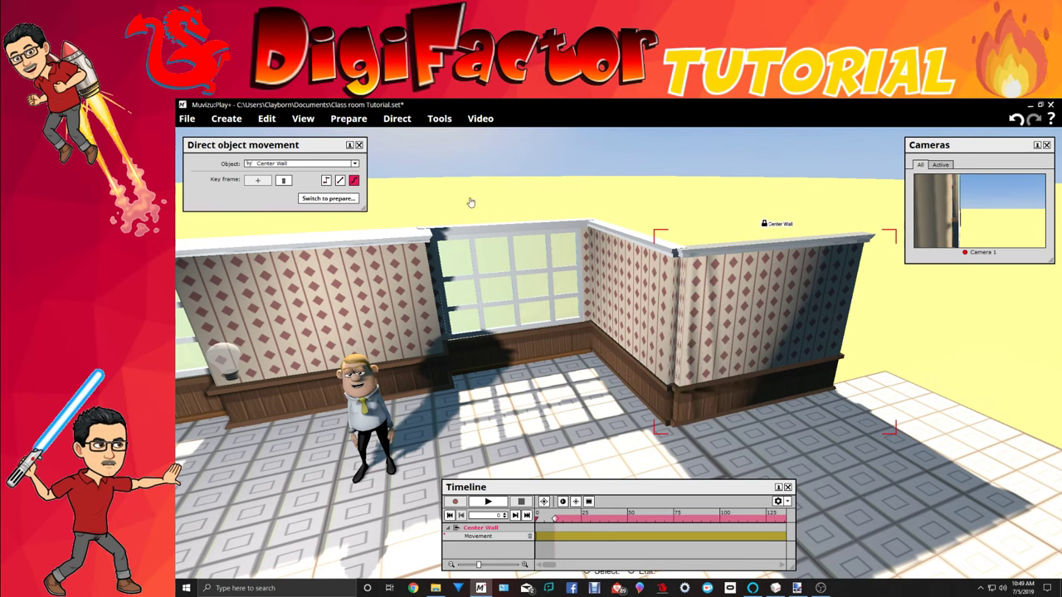
pyautogui.click(359, 146)
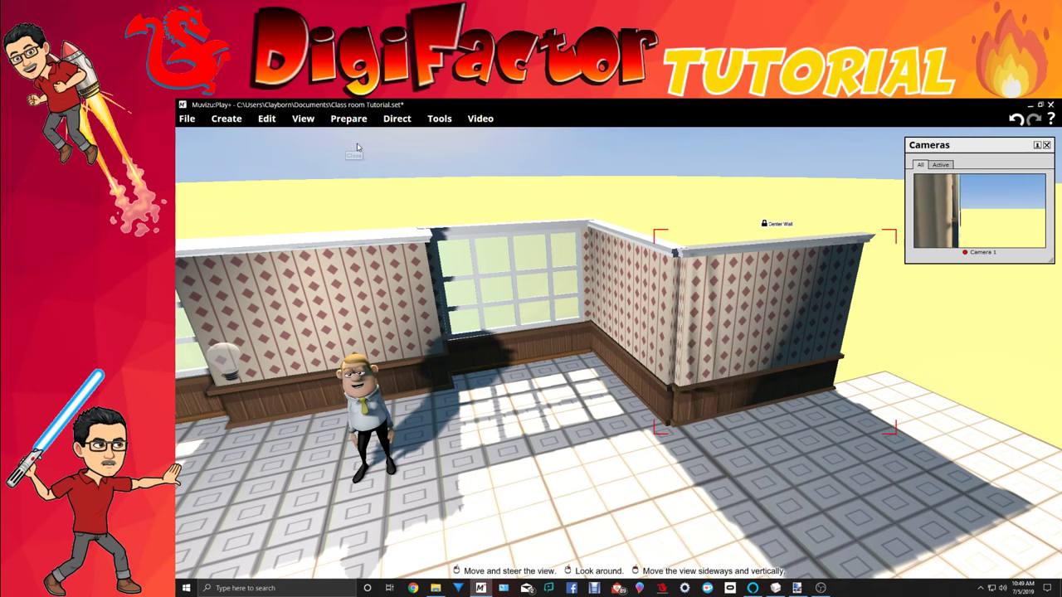
# Create a Cube (small) from the Abstract objects and place it on the floor near the base of the new wall corner.
pyautogui.moveTo(356, 148); pyautogui.dragTo(384, 191, button='right')
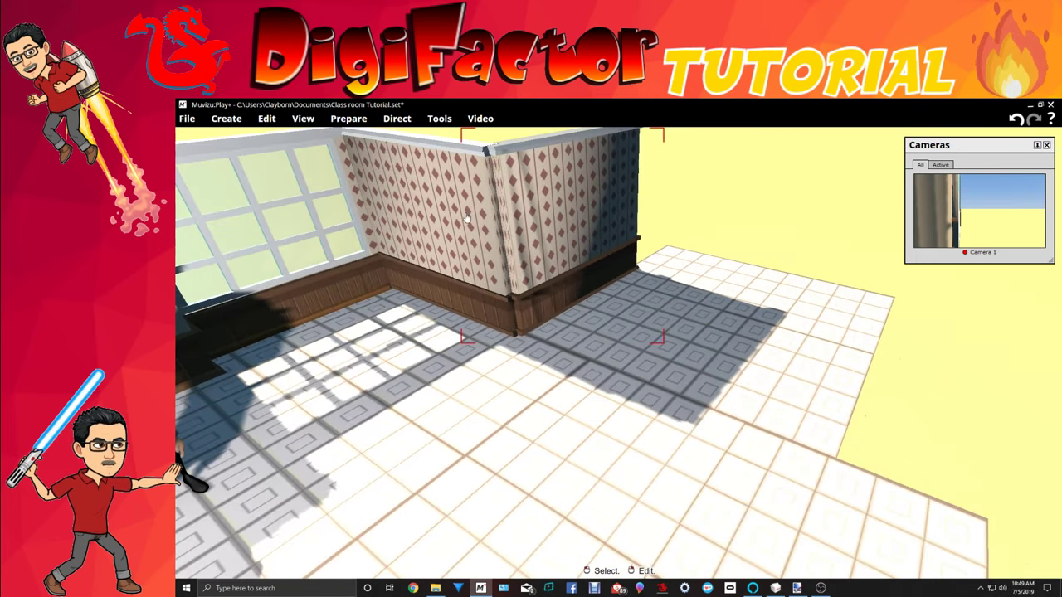
pyautogui.moveTo(972, 416); pyautogui.dragTo(569, 219, button='right')
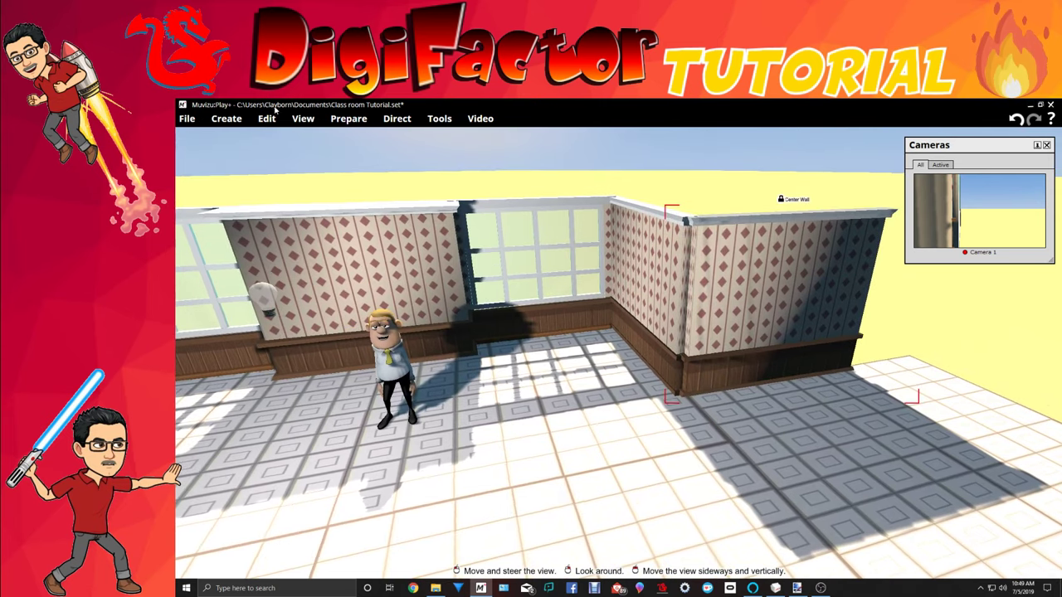
pyautogui.click(229, 119)
pyautogui.click(225, 154)
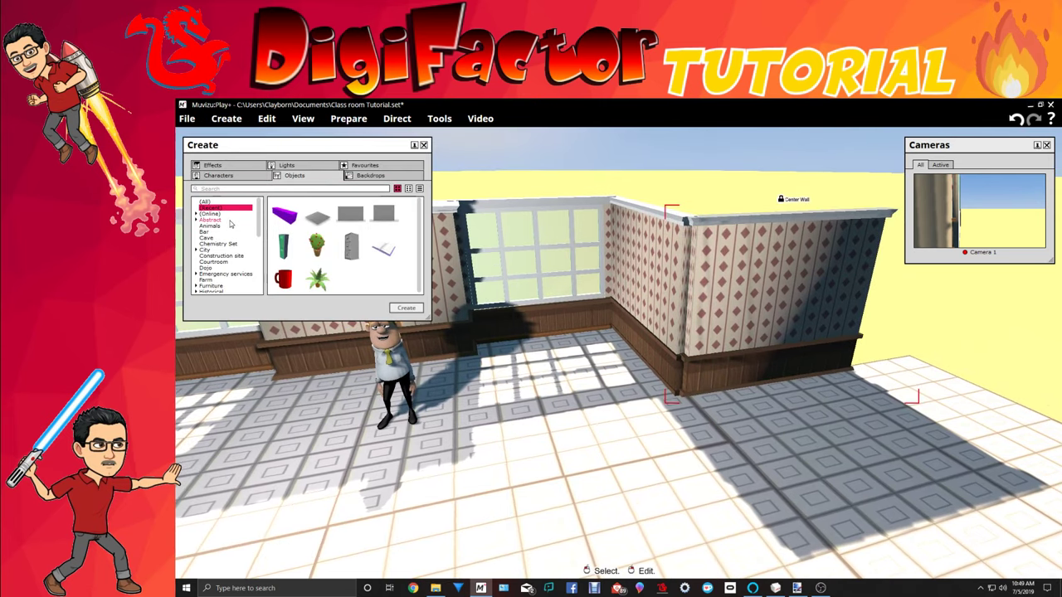
pyautogui.click(231, 220)
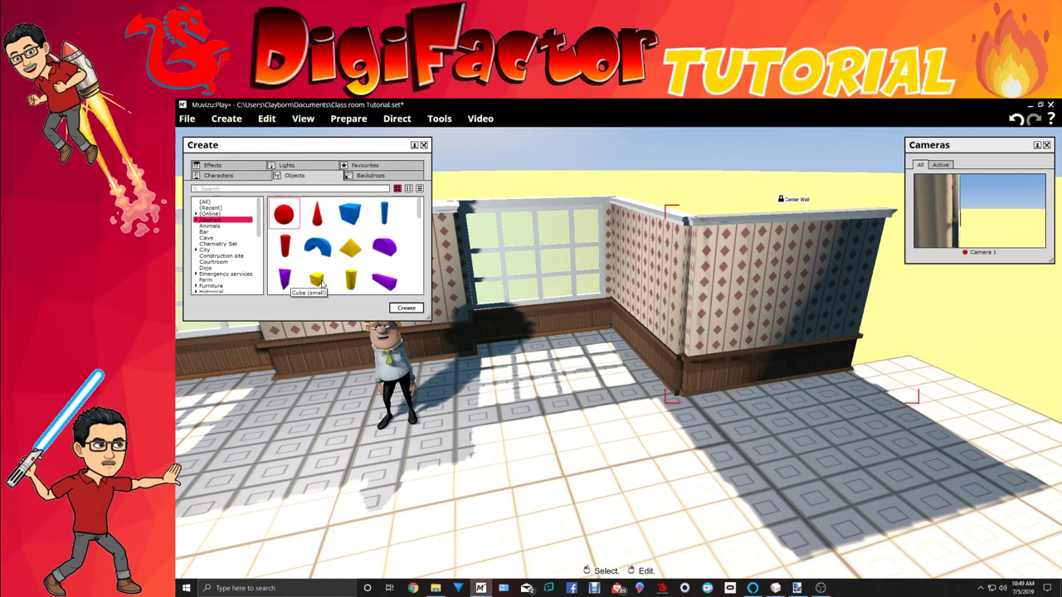
pyautogui.click(321, 282)
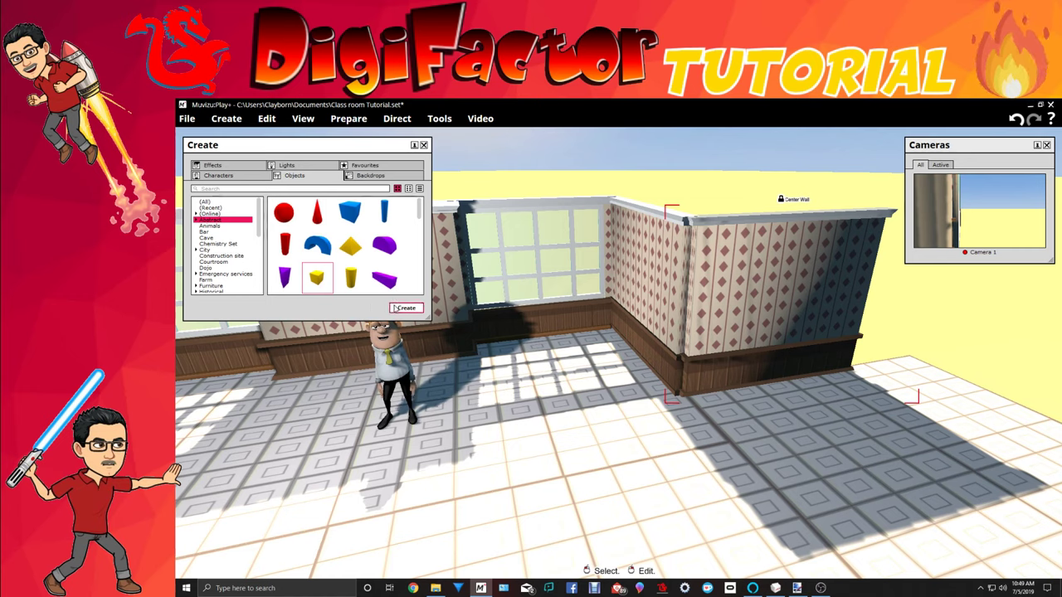
pyautogui.click(398, 309)
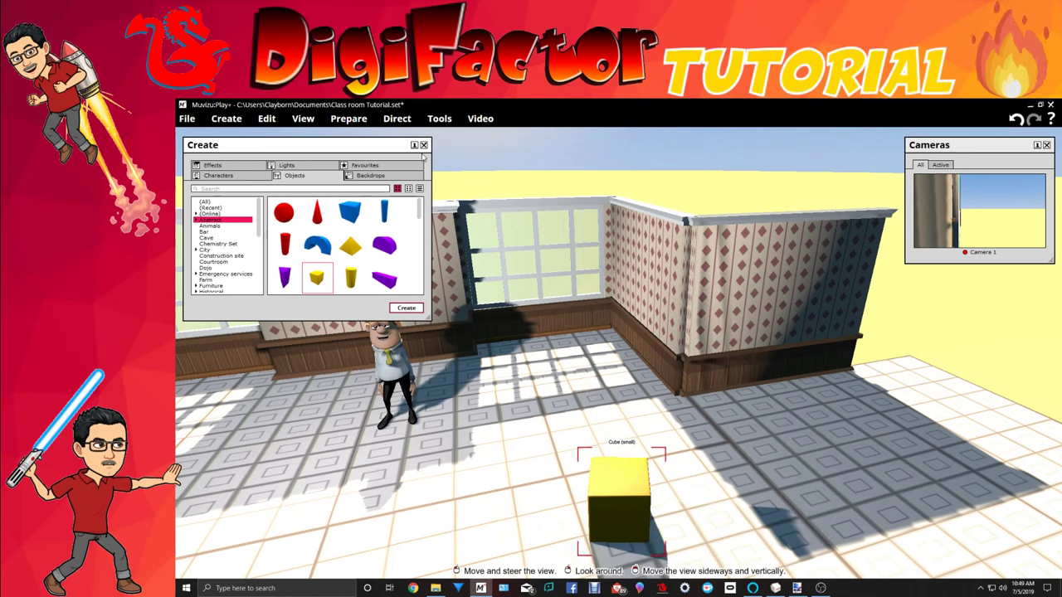
pyautogui.click(423, 145)
pyautogui.moveTo(620, 491); pyautogui.dragTo(663, 431)
# Change the small cube's texture colour to brown, hex 8F5725.
pyautogui.rightClick(651, 430)
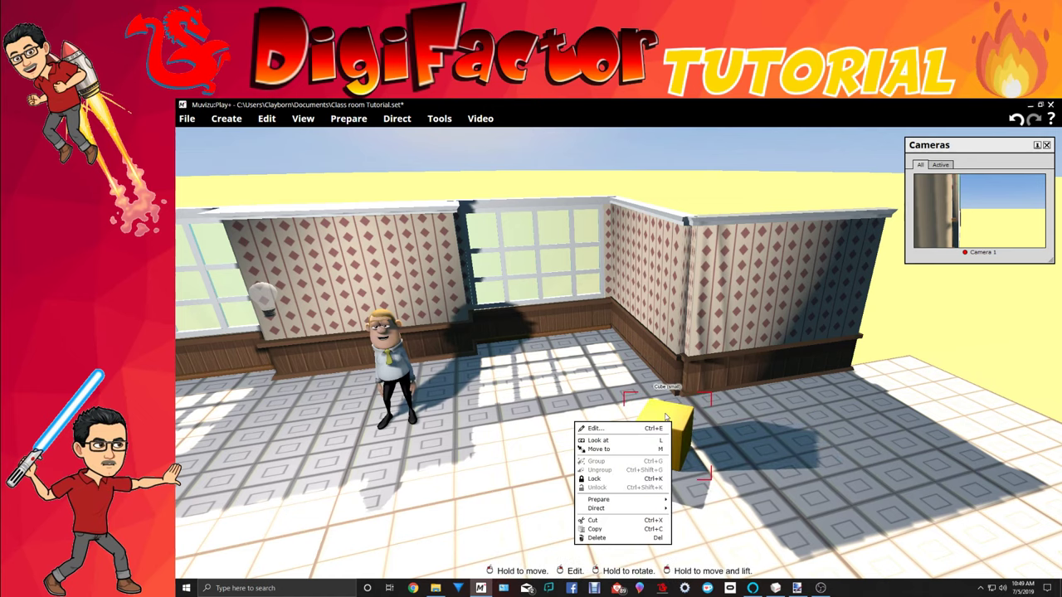
pyautogui.click(651, 430)
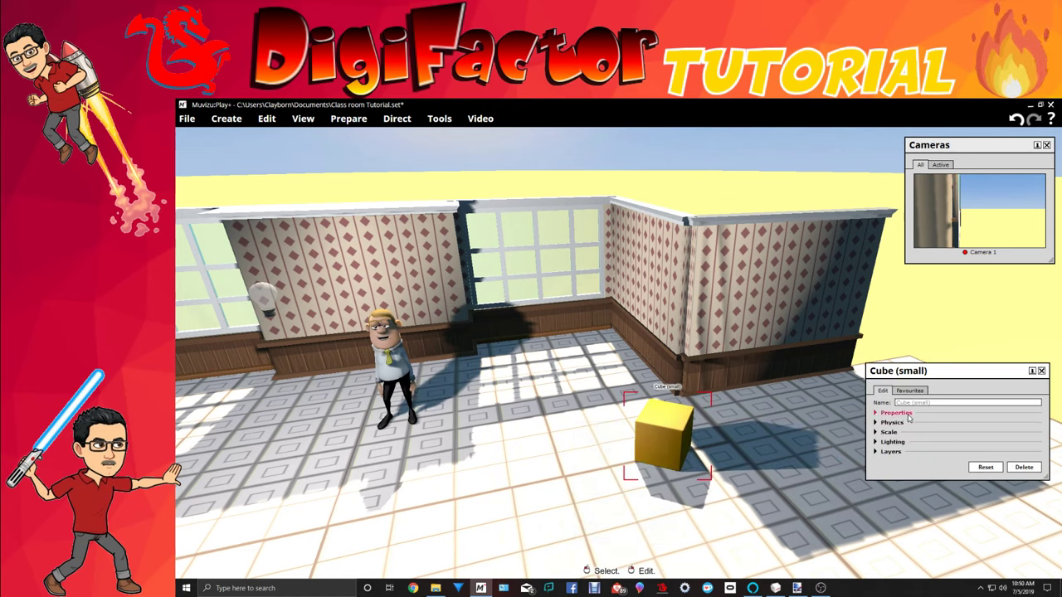
pyautogui.click(895, 412)
pyautogui.click(919, 397)
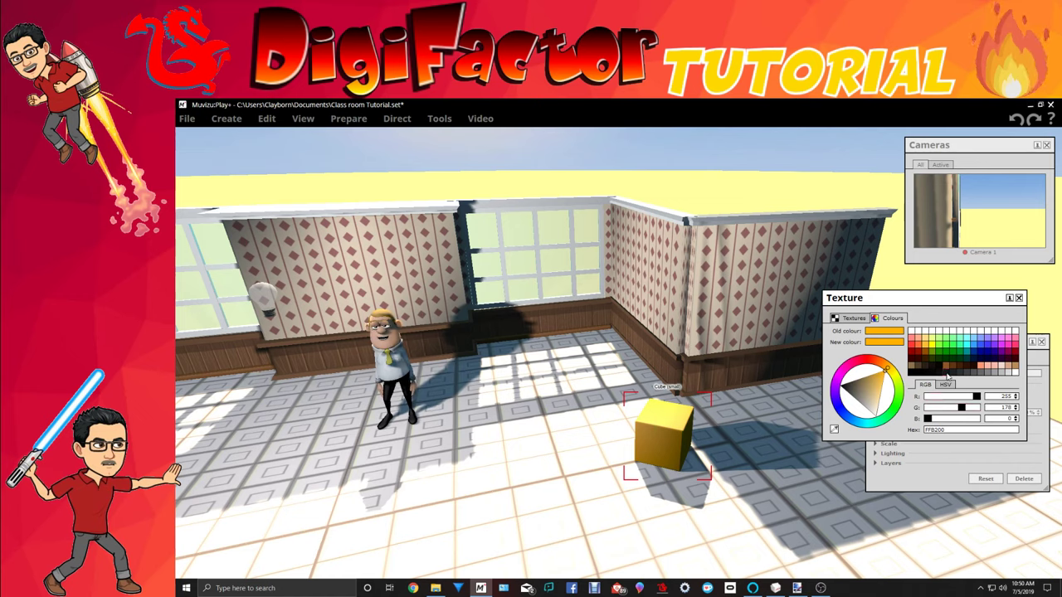
pyautogui.click(946, 367)
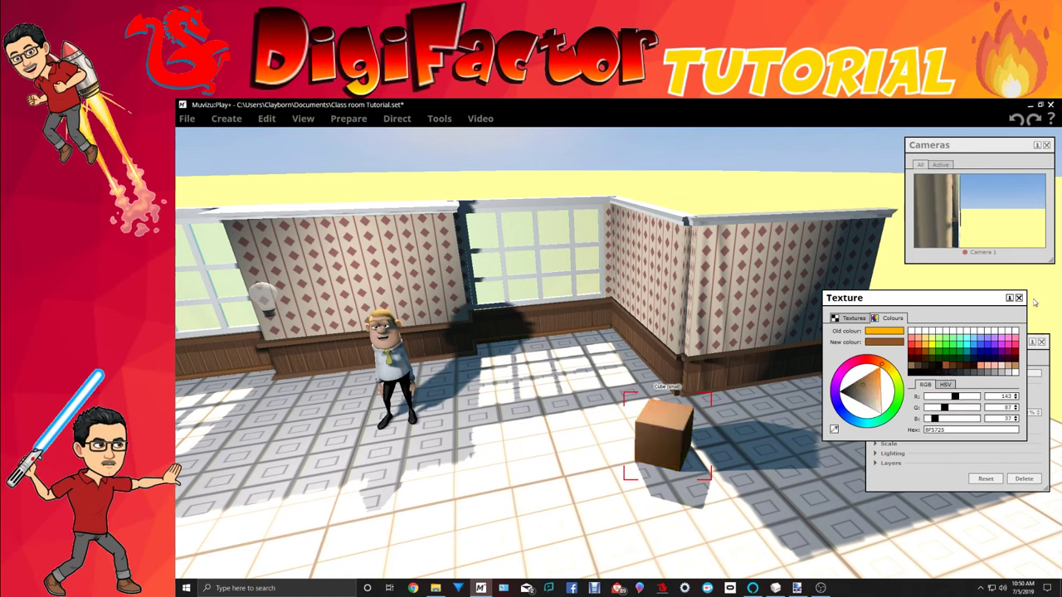
pyautogui.click(1020, 297)
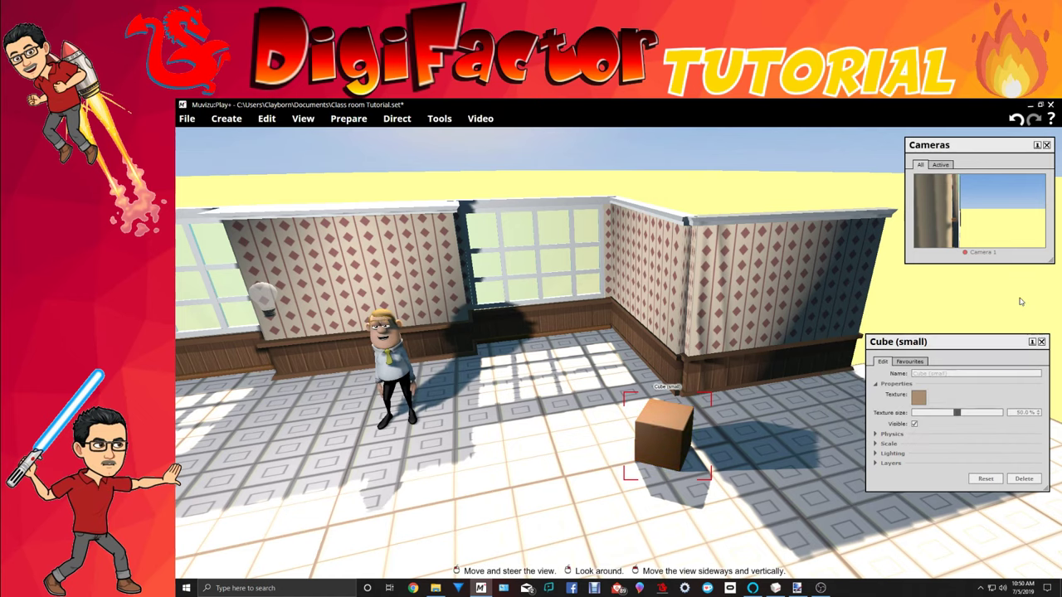
# Scale the small cube into a tall, thin post with width and depth 0.4 and height 4.9.
pyautogui.click(875, 444)
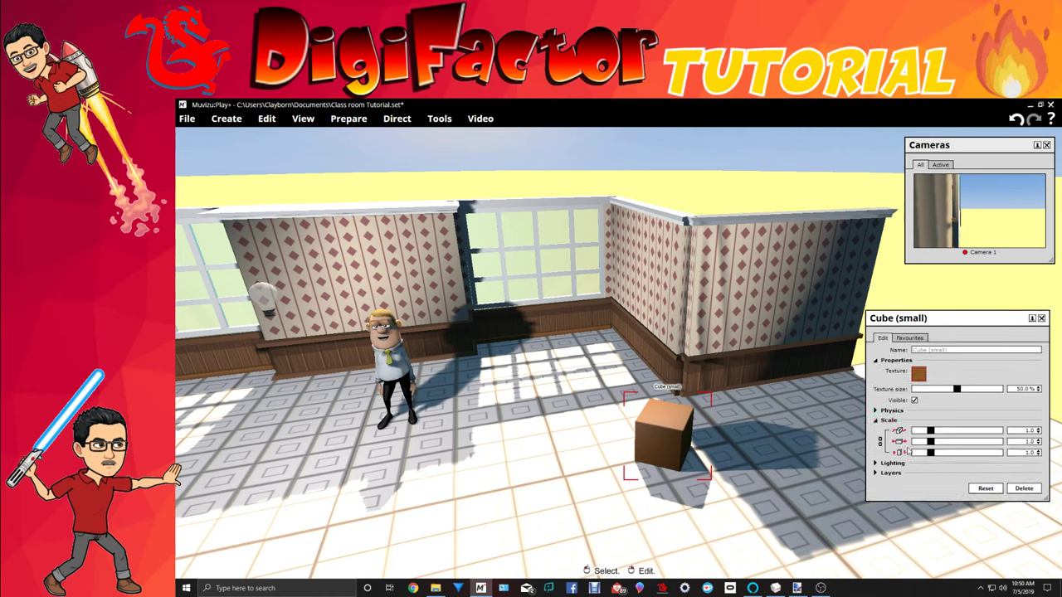
pyautogui.moveTo(930, 442); pyautogui.dragTo(919, 444)
pyautogui.click(925, 443)
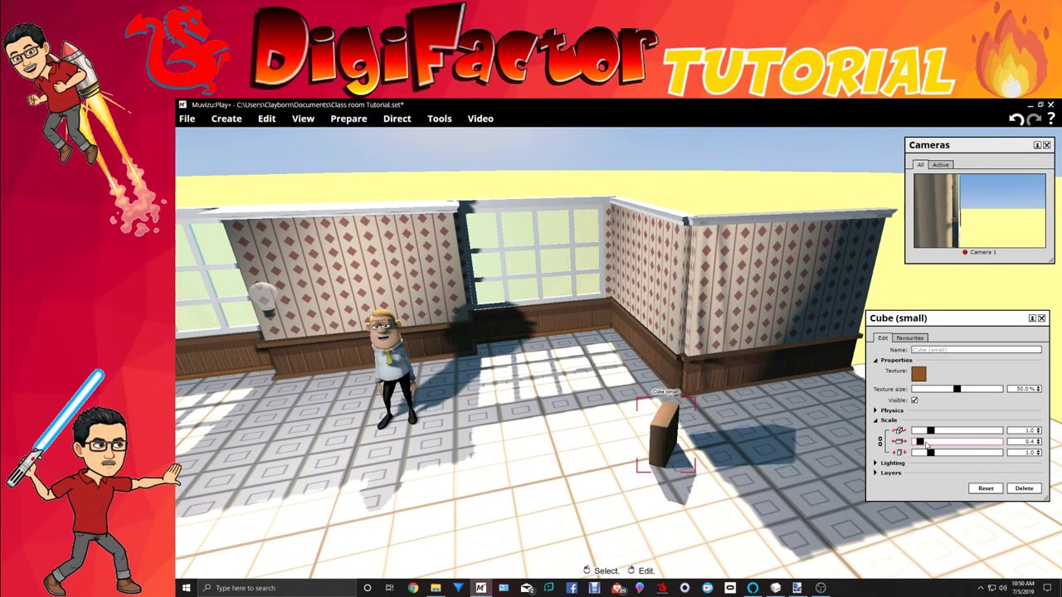
pyautogui.click(919, 431)
pyautogui.click(919, 431)
pyautogui.click(919, 431)
pyautogui.moveTo(921, 432); pyautogui.dragTo(937, 455)
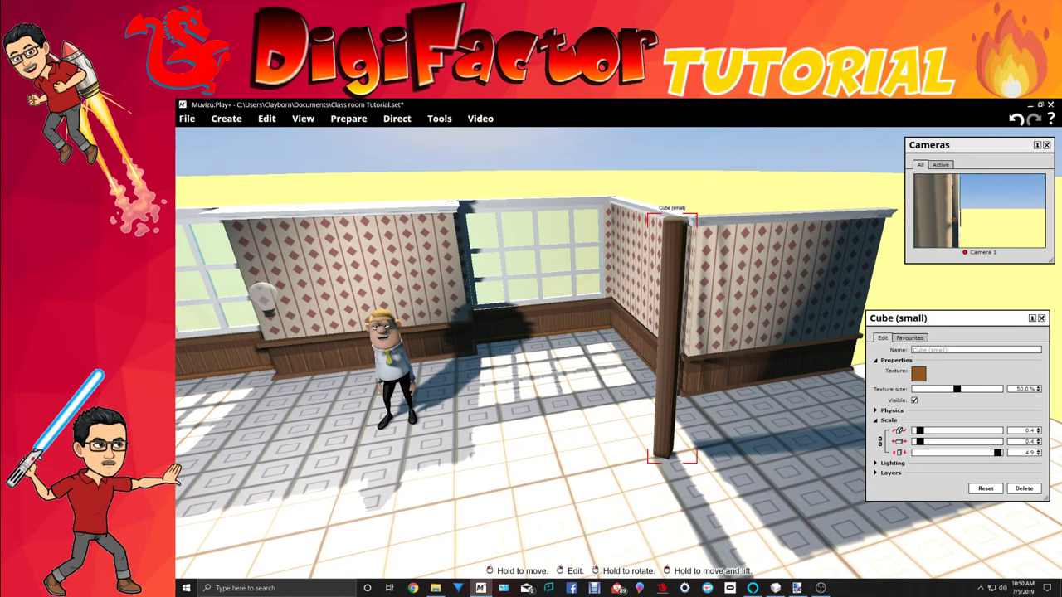
# Move the post against the wall corner and set its height scale to 4.7.
pyautogui.moveTo(667, 411); pyautogui.dragTo(671, 365)
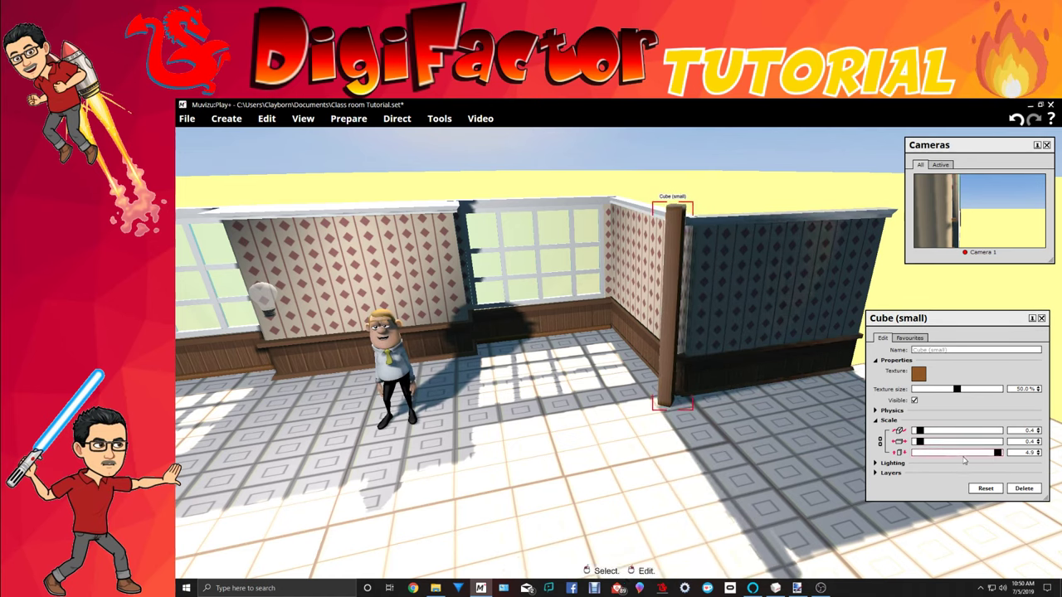
pyautogui.moveTo(965, 459); pyautogui.dragTo(964, 460)
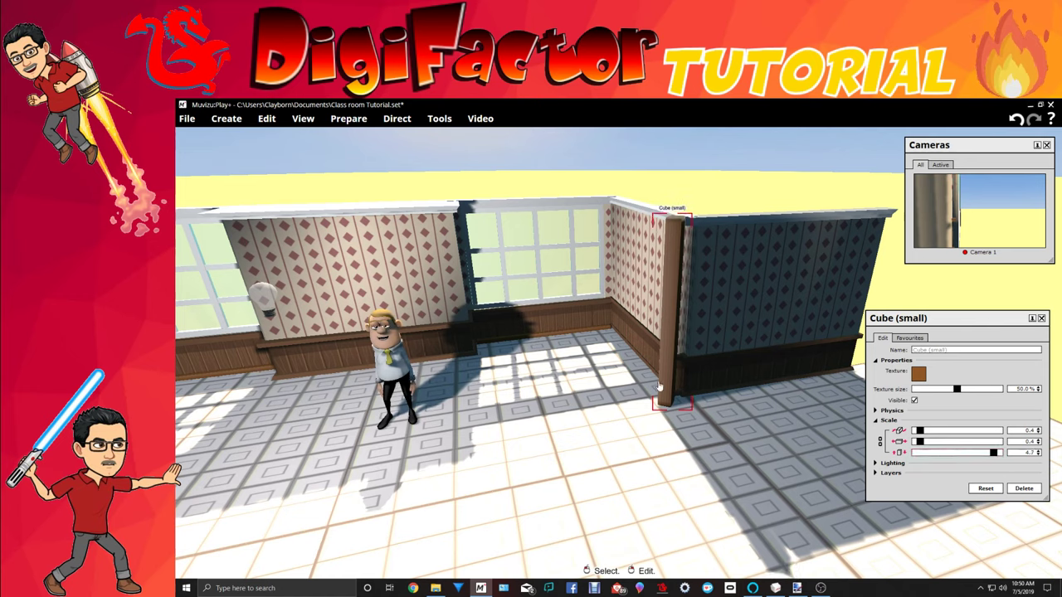
pyautogui.moveTo(659, 386); pyautogui.dragTo(670, 387, button='right')
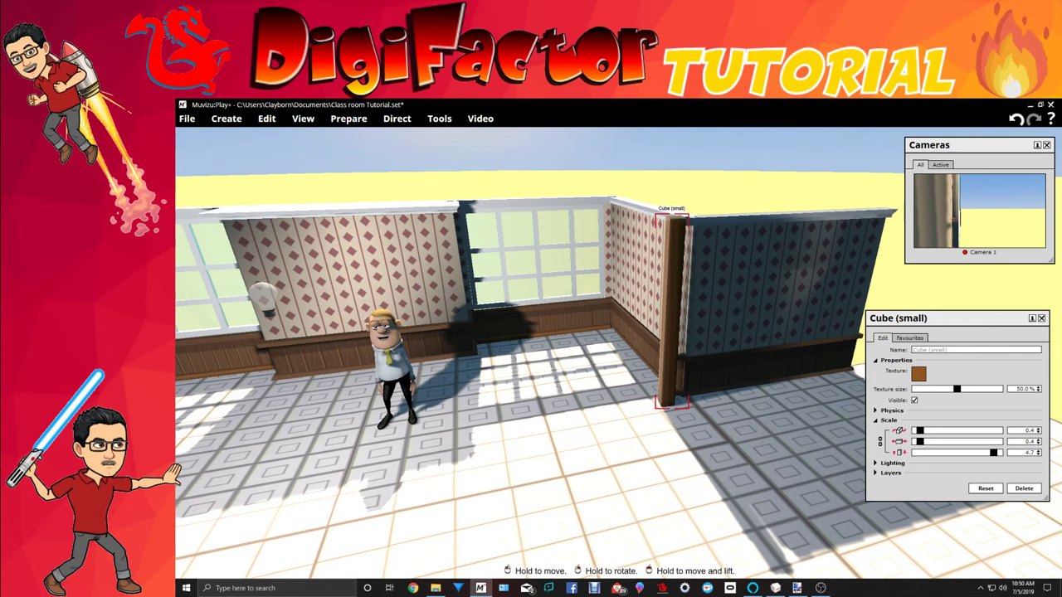
pyautogui.moveTo(673, 387); pyautogui.dragTo(690, 385)
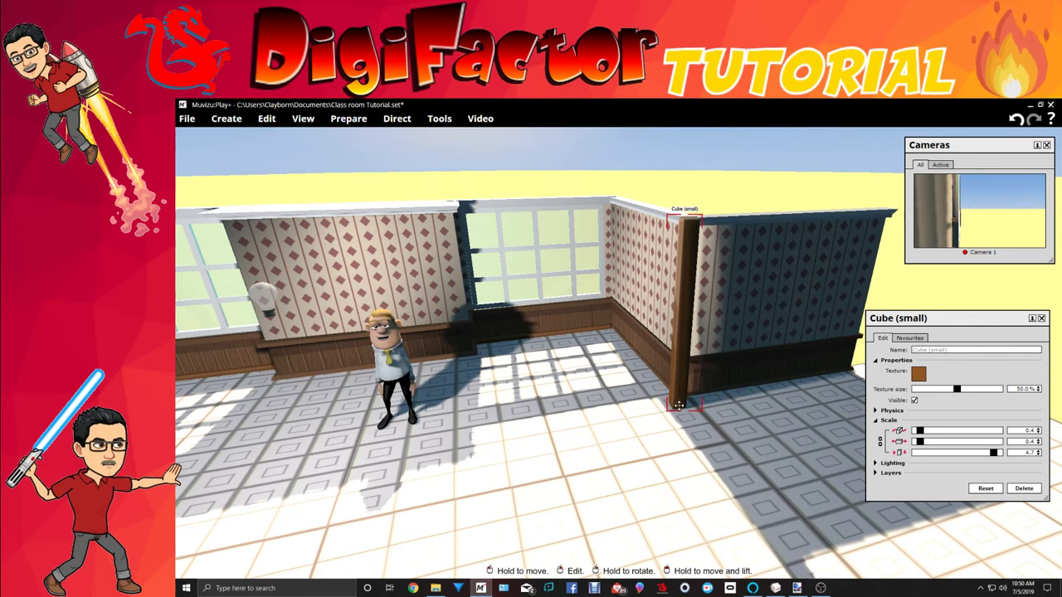
pyautogui.moveTo(712, 365); pyautogui.dragTo(691, 363, button='right')
pyautogui.moveTo(692, 363); pyautogui.dragTo(720, 467)
# Set the post's animation to Key framed and switch to directing its movement.
pyautogui.rightClick(675, 361)
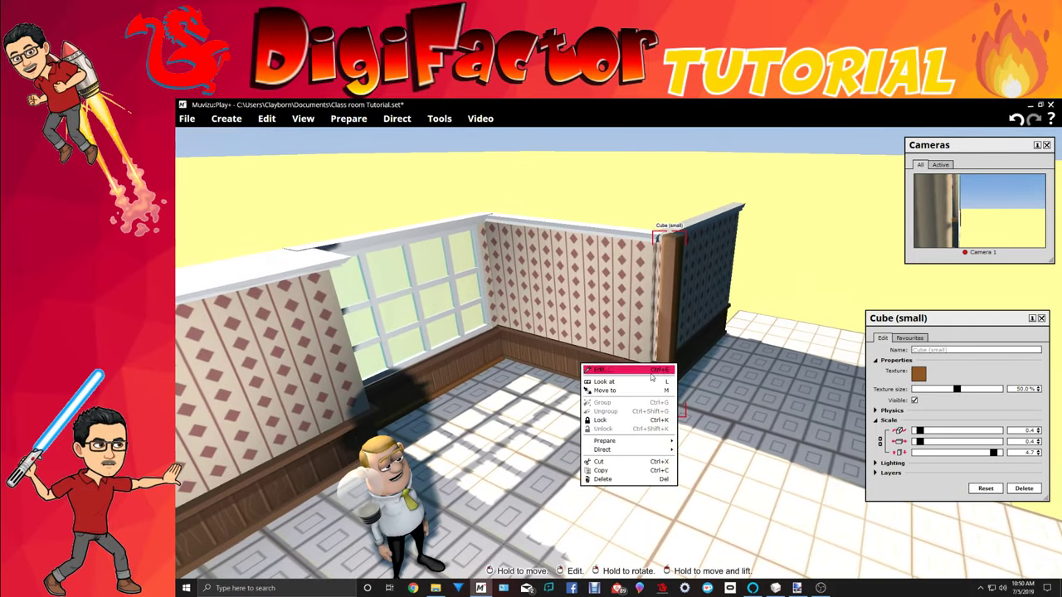
pyautogui.moveTo(606, 450)
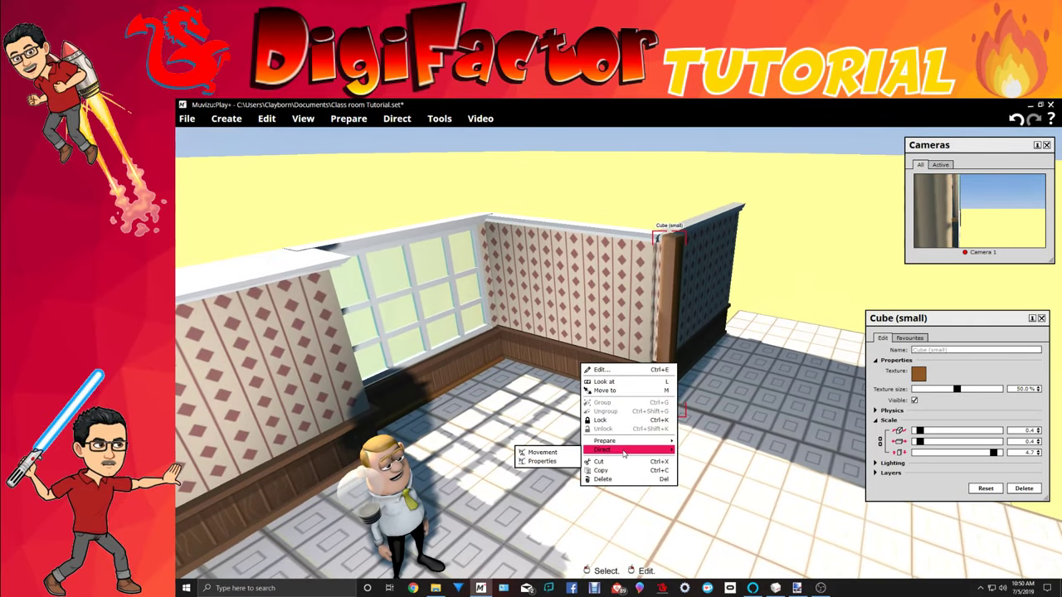
pyautogui.click(540, 452)
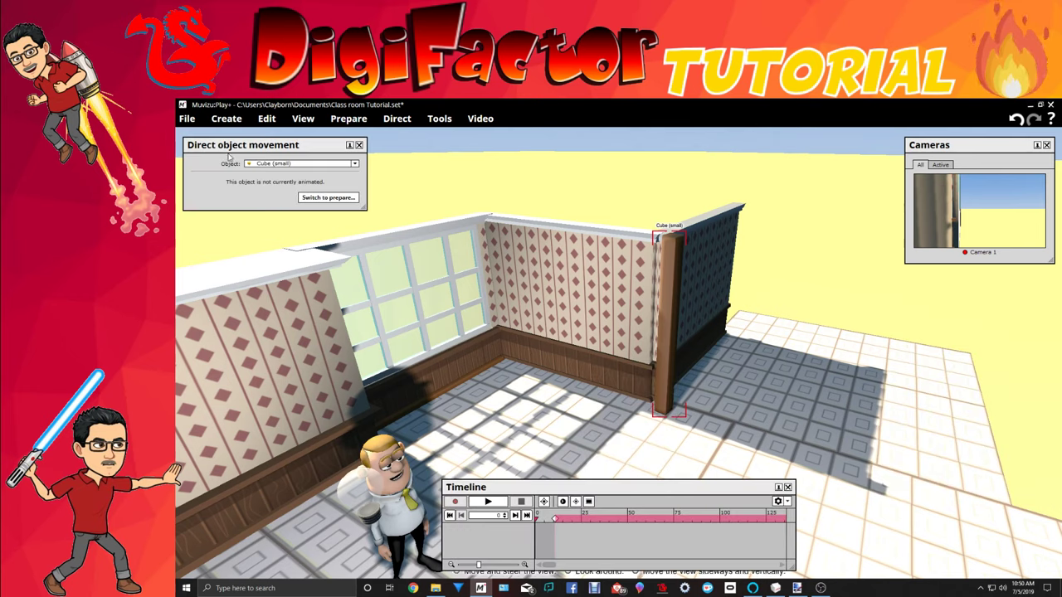
pyautogui.click(328, 197)
pyautogui.click(354, 175)
pyautogui.click(286, 184)
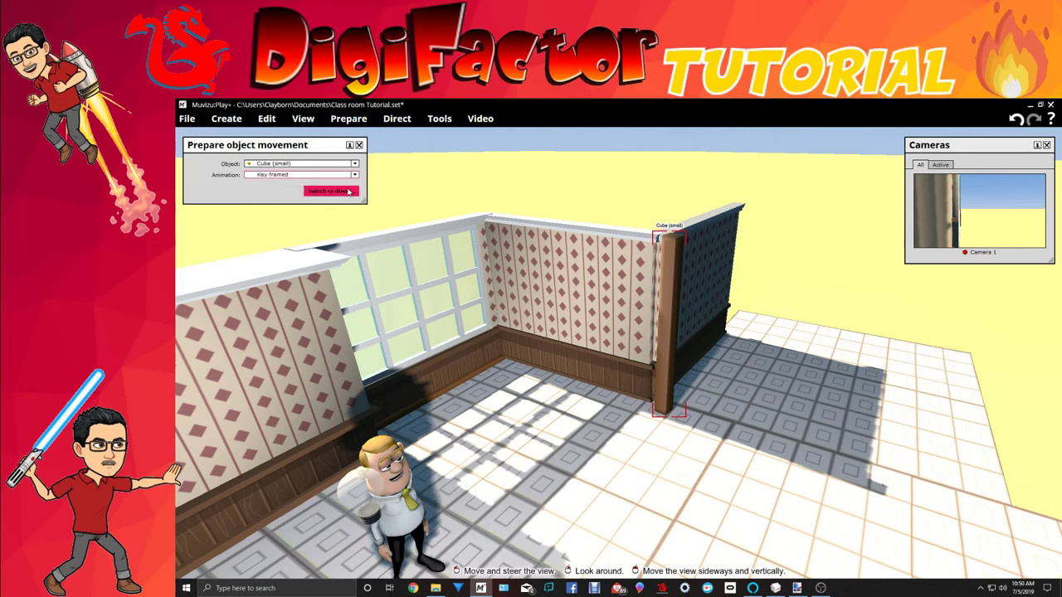
pyautogui.click(330, 191)
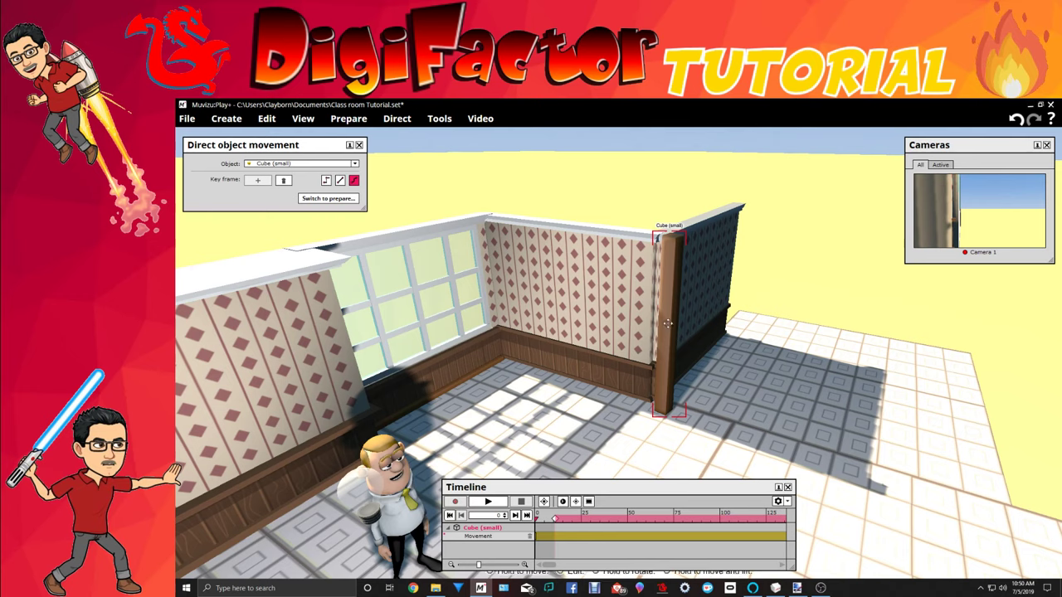
# Fit the post over the exposed corner between the two walls, lock it, and close the movement settings.
pyautogui.moveTo(668, 323); pyautogui.dragTo(658, 318)
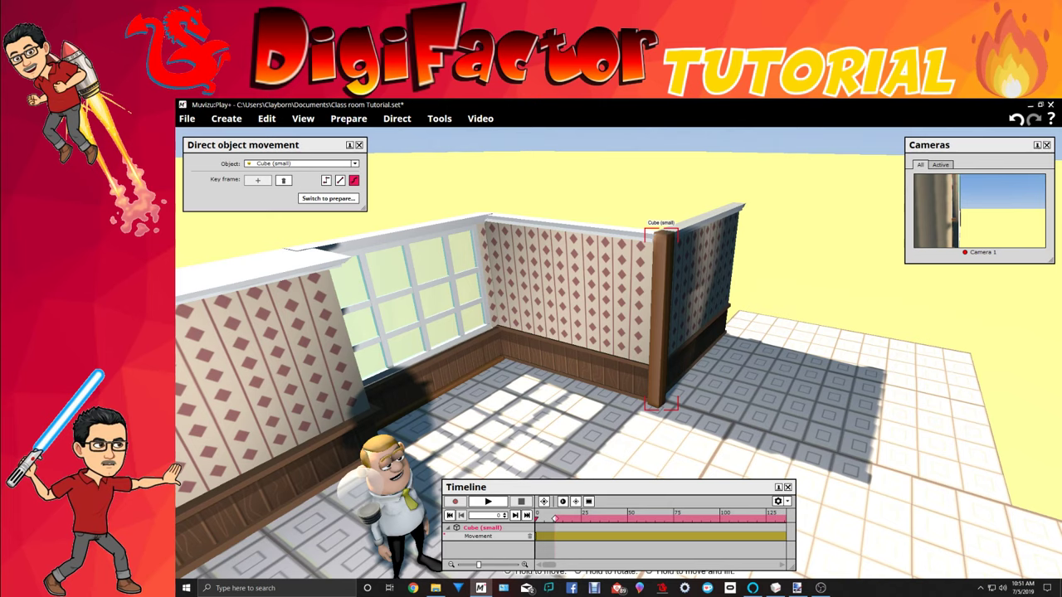
pyautogui.moveTo(572, 431); pyautogui.dragTo(581, 402)
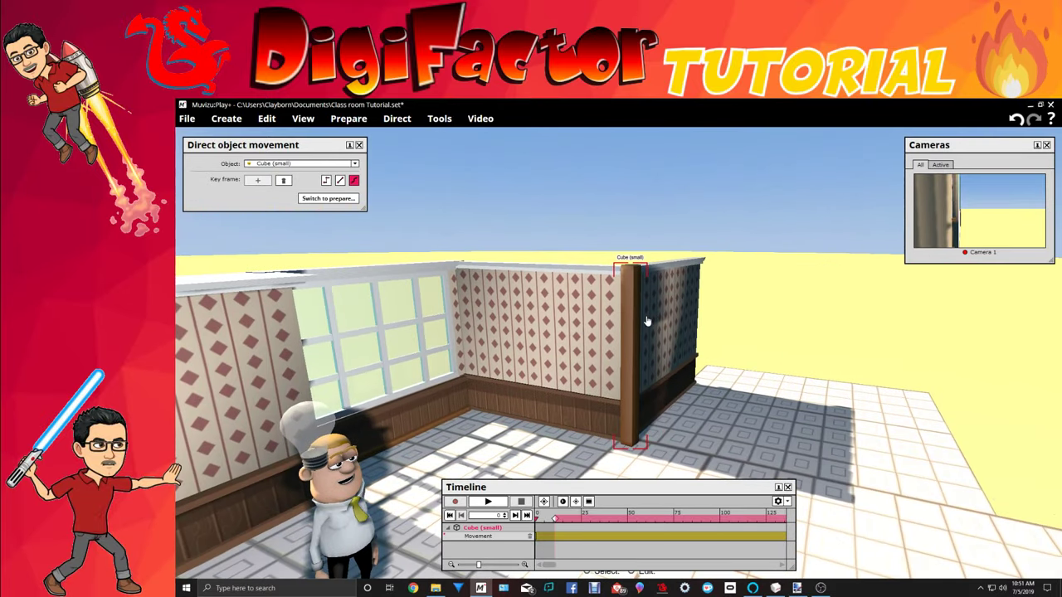
pyautogui.rightClick(545, 325)
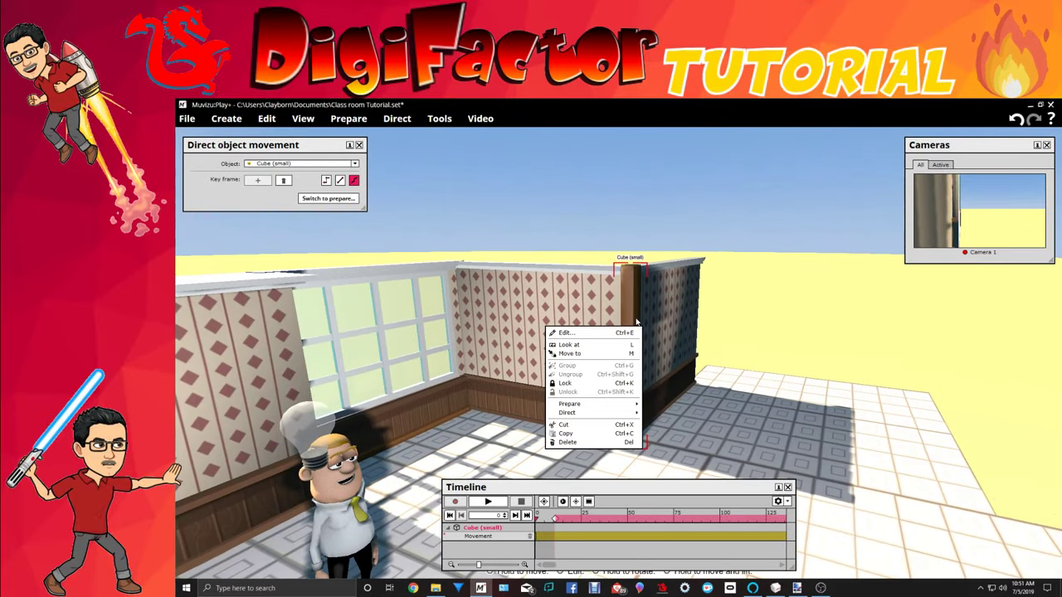
pyautogui.click(608, 388)
pyautogui.moveTo(716, 434); pyautogui.dragTo(735, 395, button='middle')
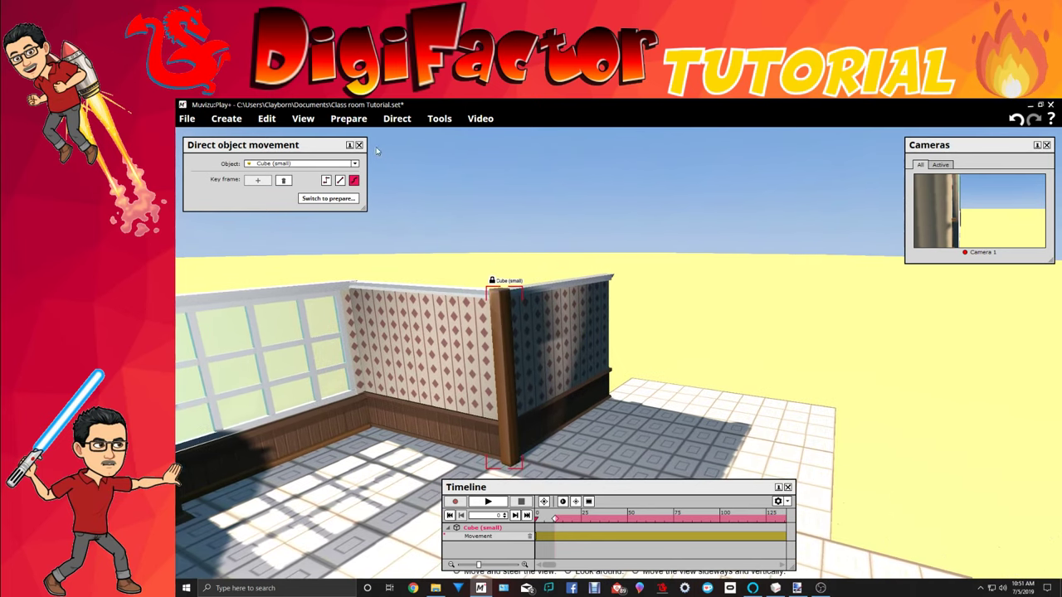
pyautogui.click(359, 145)
# Examine the post-covered corner and the classroom layout from several angles, and close the Ground plane and Cube (small) properties.
pyautogui.moveTo(660, 416); pyautogui.dragTo(688, 398, button='middle')
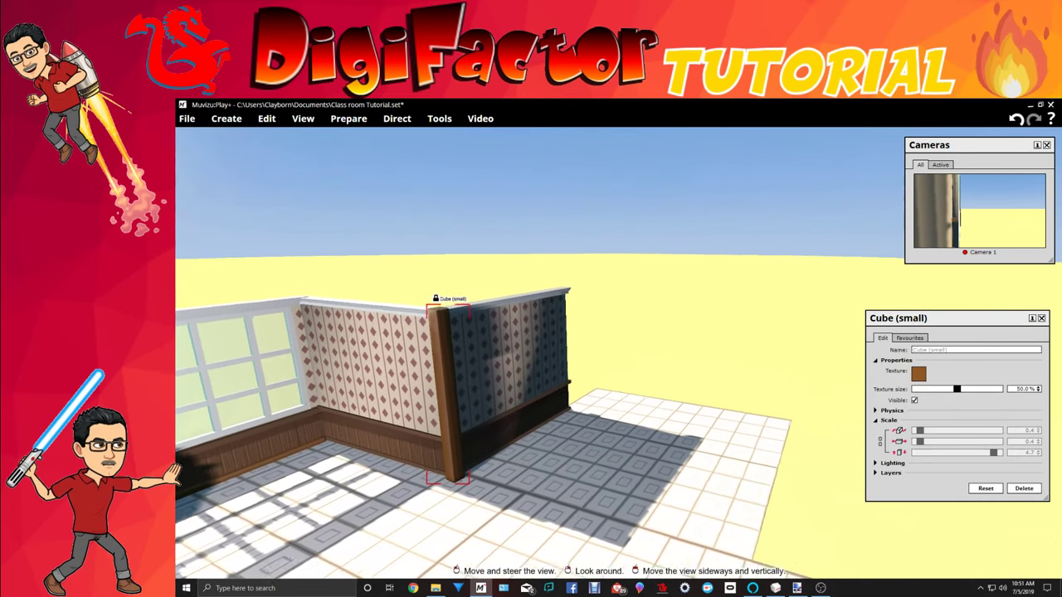
pyautogui.moveTo(638, 421); pyautogui.dragTo(661, 409)
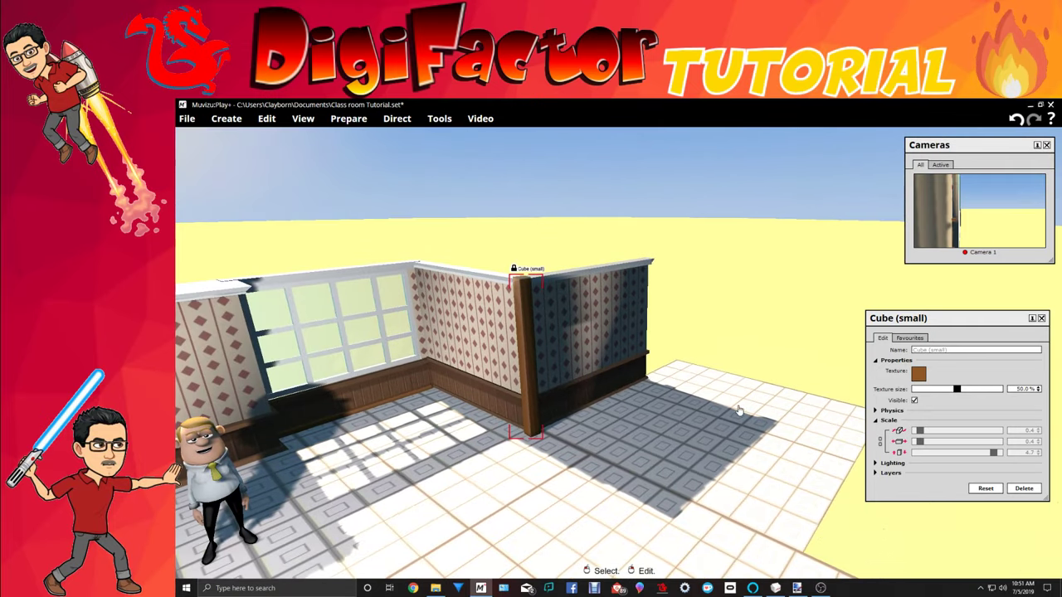
pyautogui.moveTo(848, 434); pyautogui.dragTo(937, 442, button='right')
pyautogui.moveTo(779, 374); pyautogui.dragTo(690, 350, button='middle')
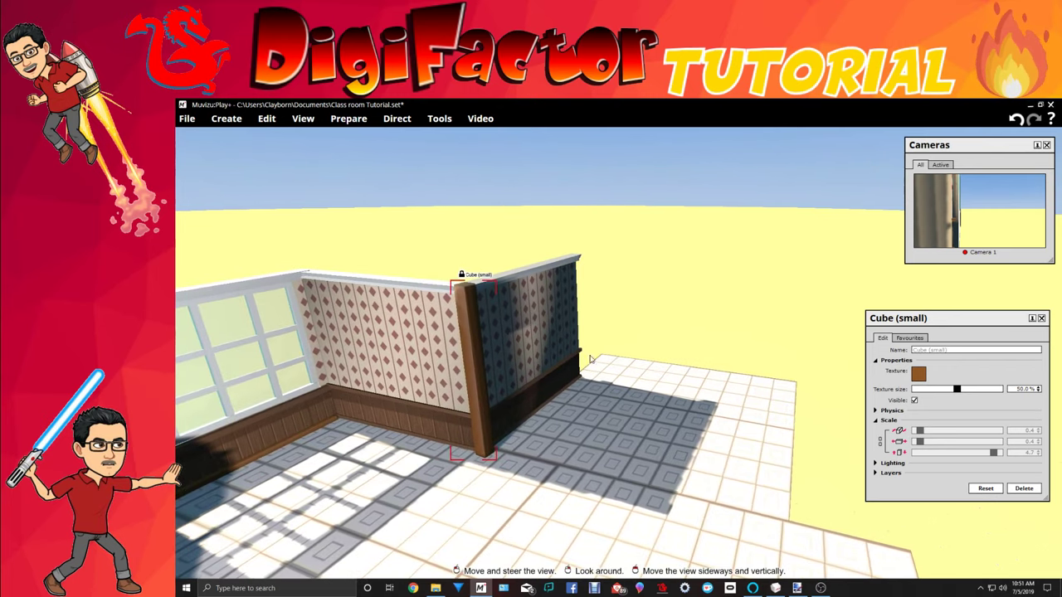
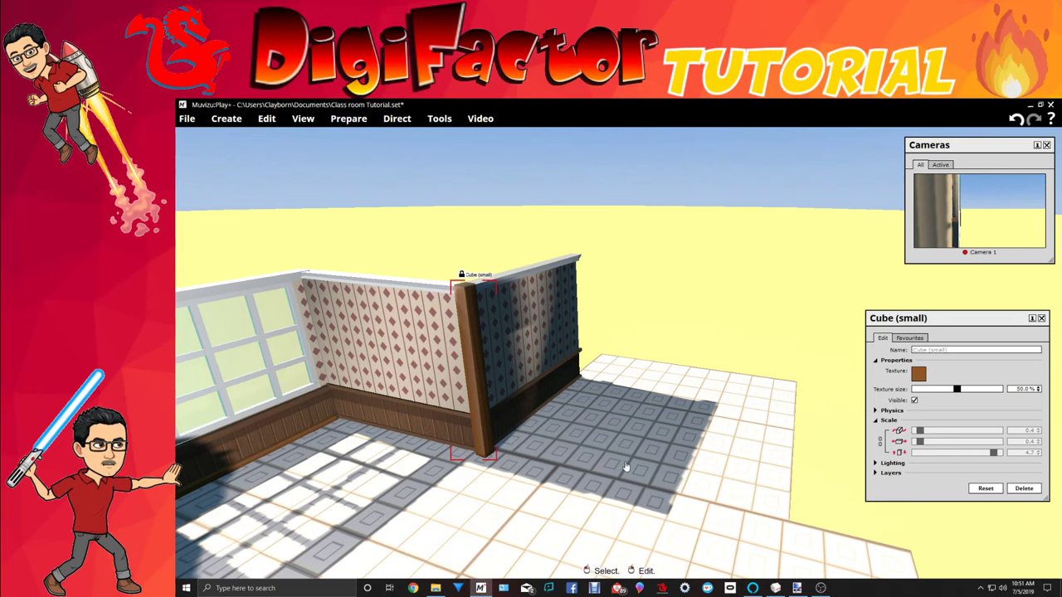
pyautogui.moveTo(694, 548); pyautogui.dragTo(730, 551)
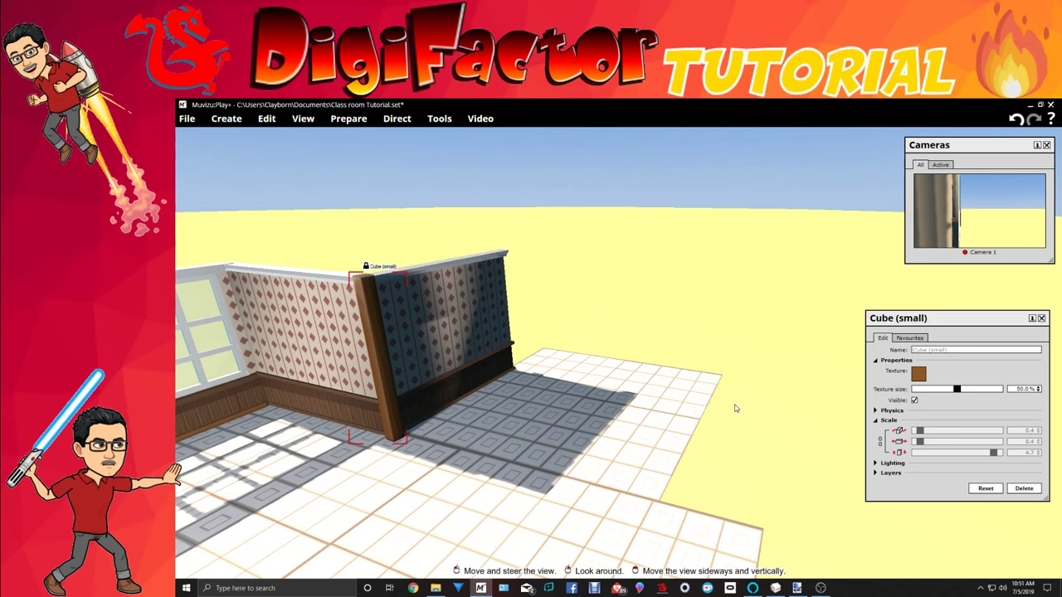
pyautogui.moveTo(772, 431); pyautogui.dragTo(721, 469)
pyautogui.moveTo(773, 417); pyautogui.dragTo(730, 428, button='right')
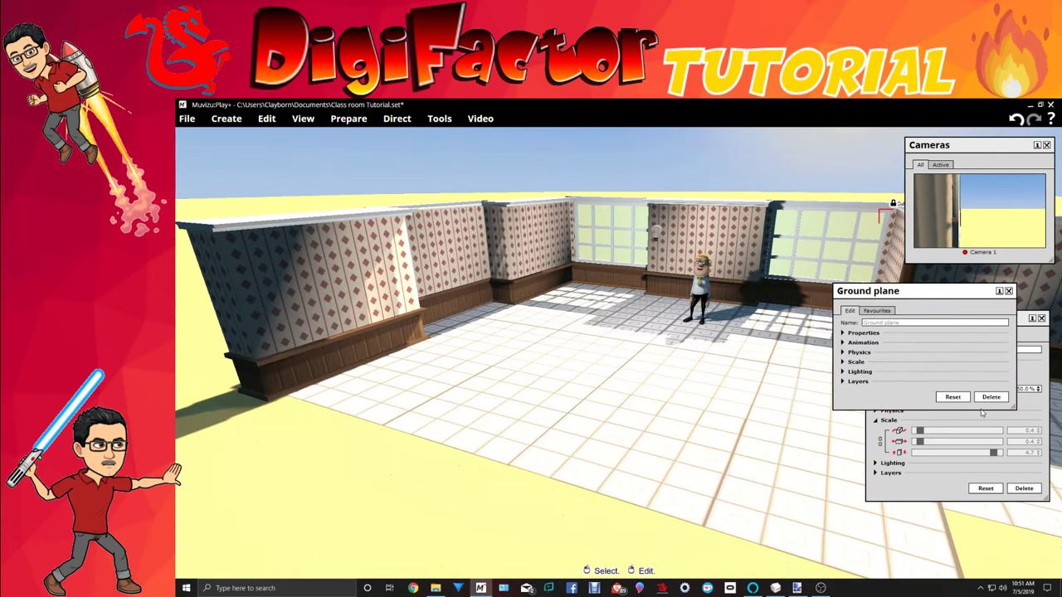
pyautogui.click(1008, 291)
pyautogui.click(1041, 320)
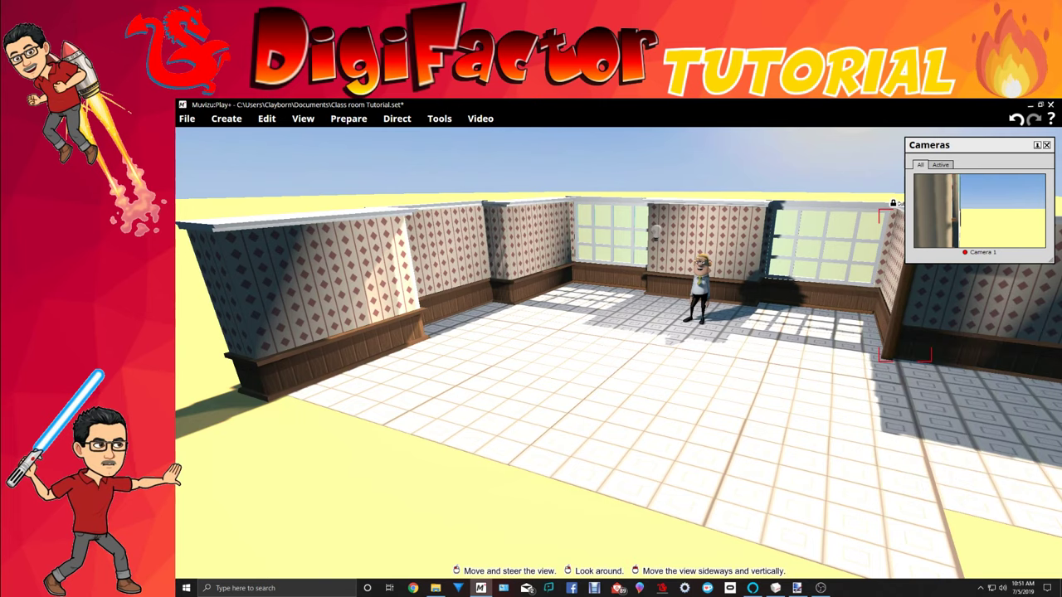
# Copy the locked Center Wall beside the brown post and paste the copy into the set.
pyautogui.moveTo(1012, 332); pyautogui.dragTo(995, 365, button='right')
pyautogui.moveTo(995, 365); pyautogui.dragTo(1021, 411)
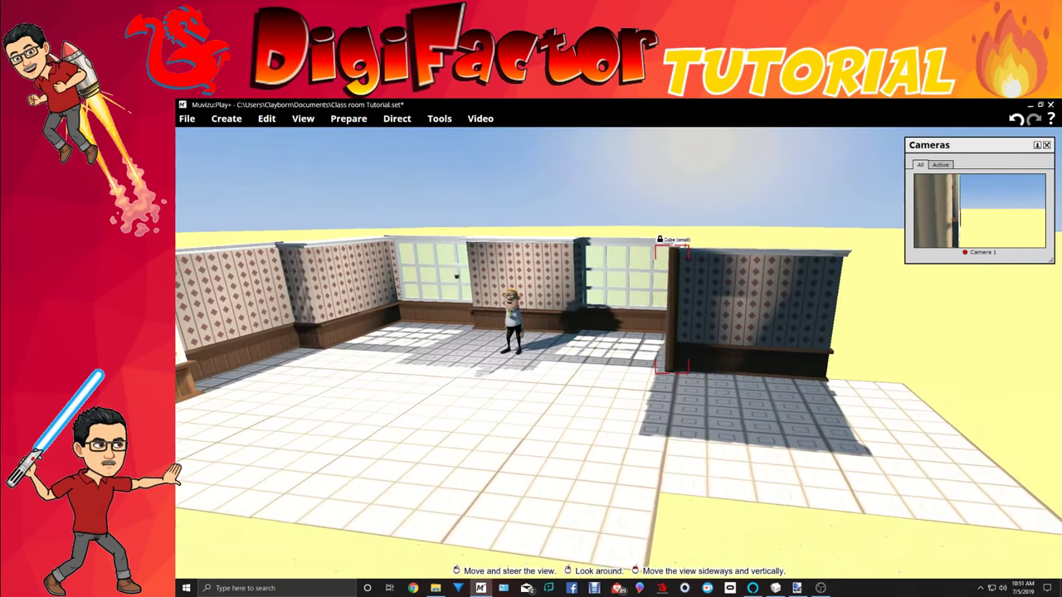
pyautogui.moveTo(697, 435); pyautogui.dragTo(655, 423)
pyautogui.moveTo(634, 387); pyautogui.dragTo(684, 365)
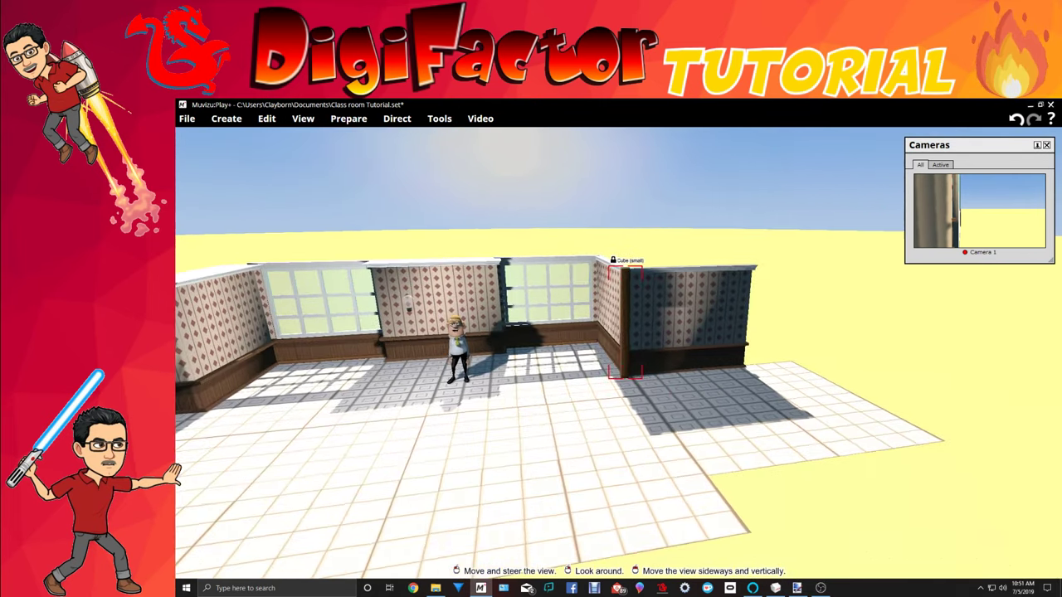
pyautogui.click(690, 310)
pyautogui.rightClick(690, 310)
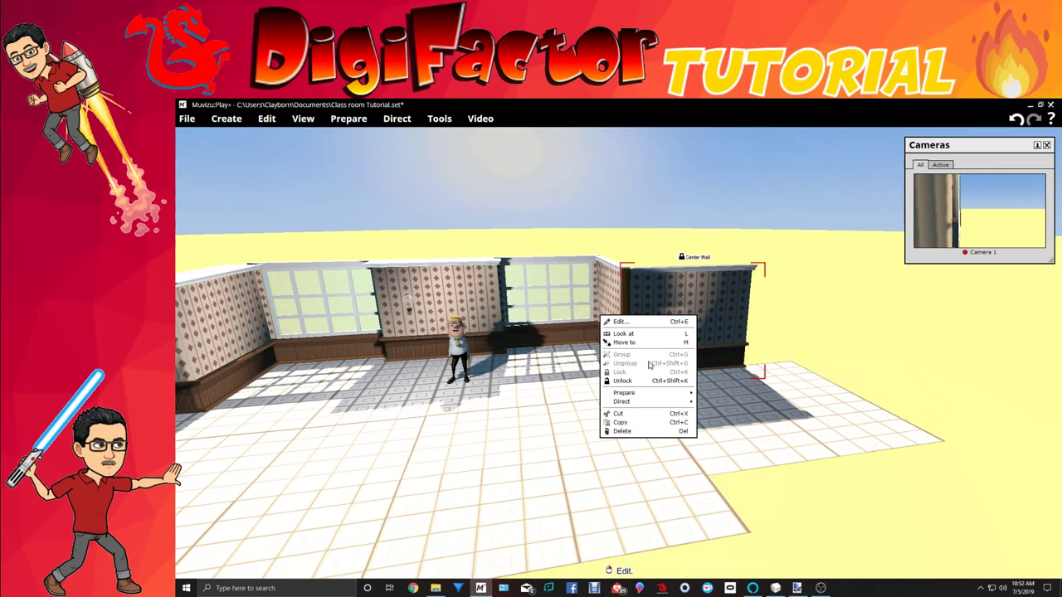
pyautogui.click(629, 423)
pyautogui.moveTo(632, 427); pyautogui.dragTo(692, 407)
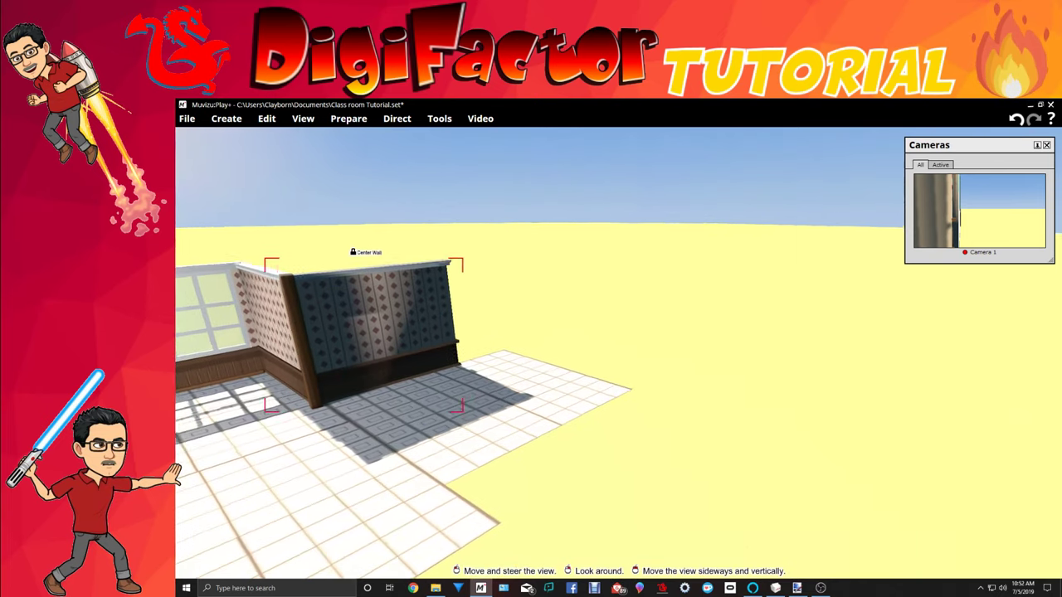
pyautogui.moveTo(796, 461); pyautogui.dragTo(755, 473)
pyautogui.rightClick(756, 473)
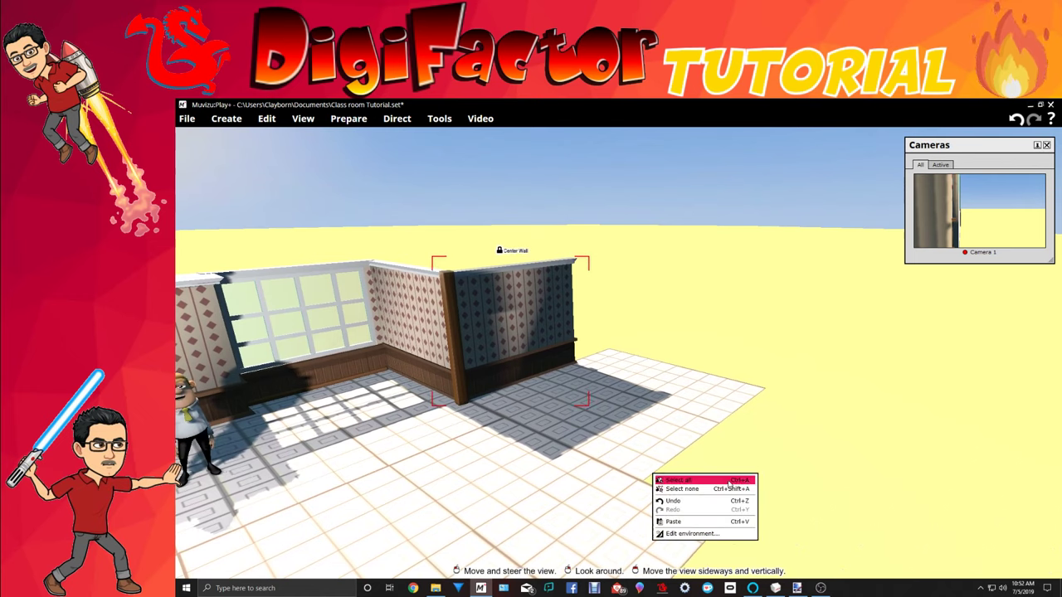
pyautogui.click(704, 521)
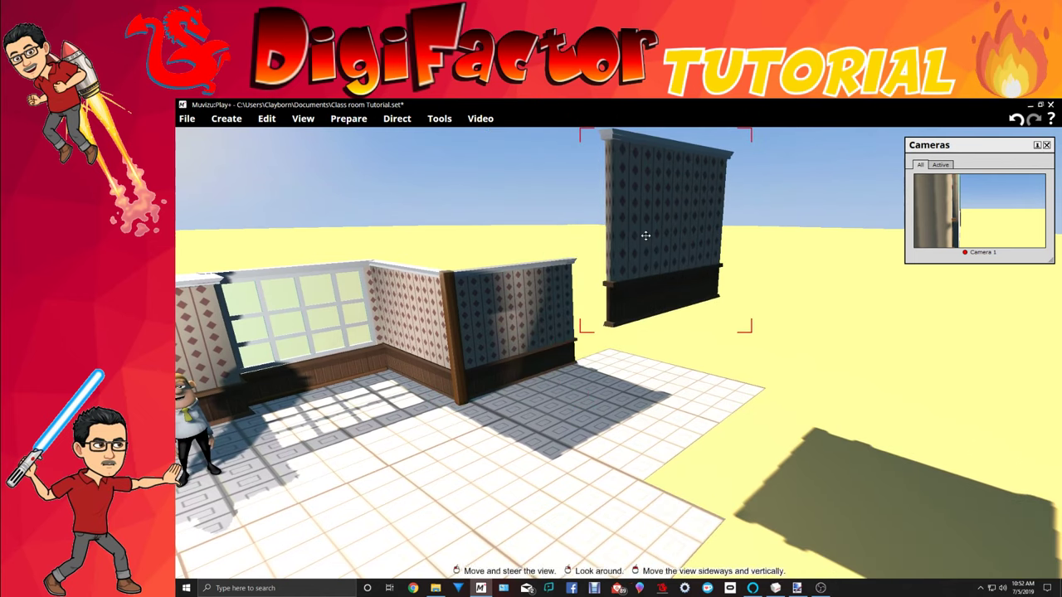
# Turn off Floats in the air and turn on Keep upright in the pasted Center Wall's physics settings.
pyautogui.rightClick(645, 235)
pyautogui.click(640, 249)
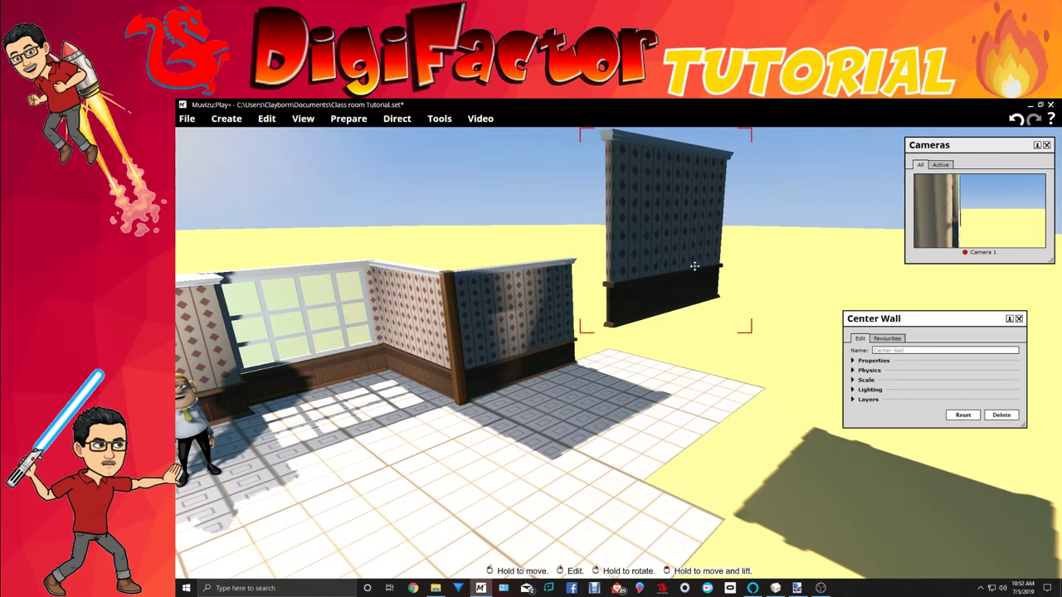
pyautogui.click(869, 371)
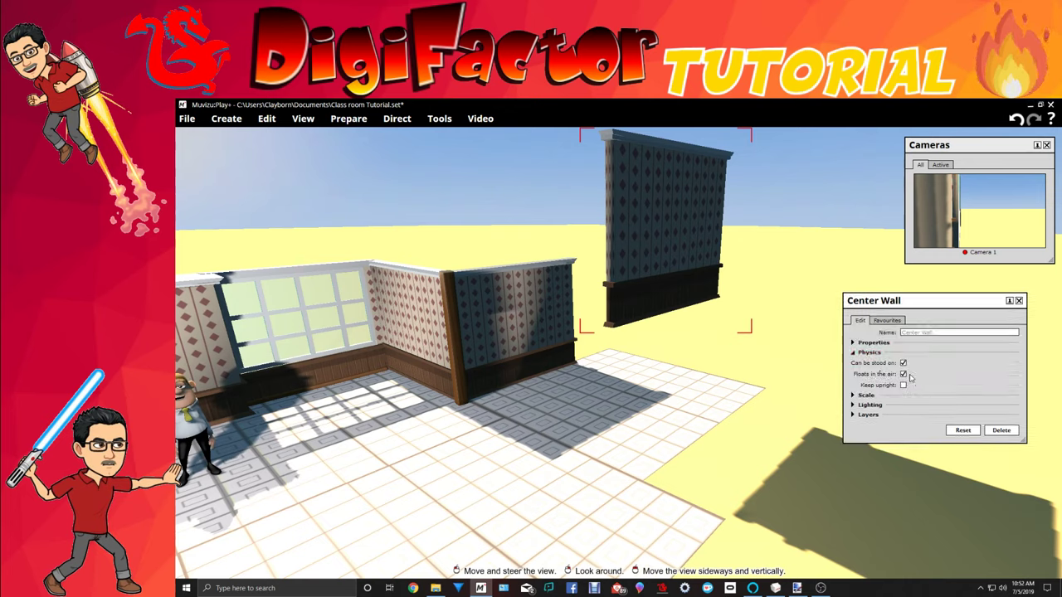
pyautogui.click(902, 374)
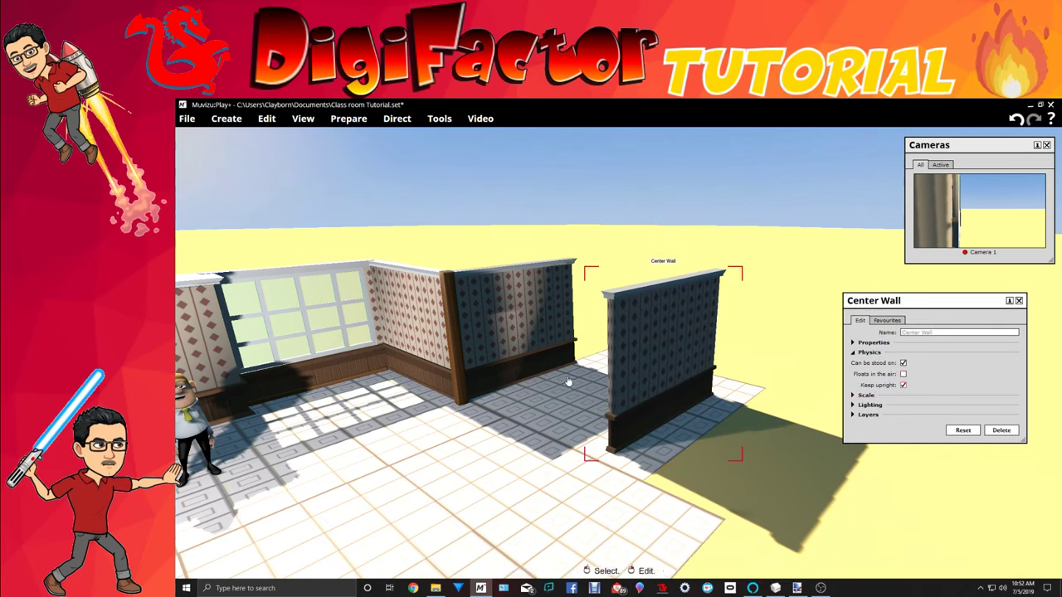
# Rotate the pasted Center Wall perpendicular to the wall beside the post and place it at that wall's far end.
pyautogui.moveTo(689, 349); pyautogui.dragTo(604, 348, button='right')
pyautogui.moveTo(682, 352); pyautogui.dragTo(634, 324)
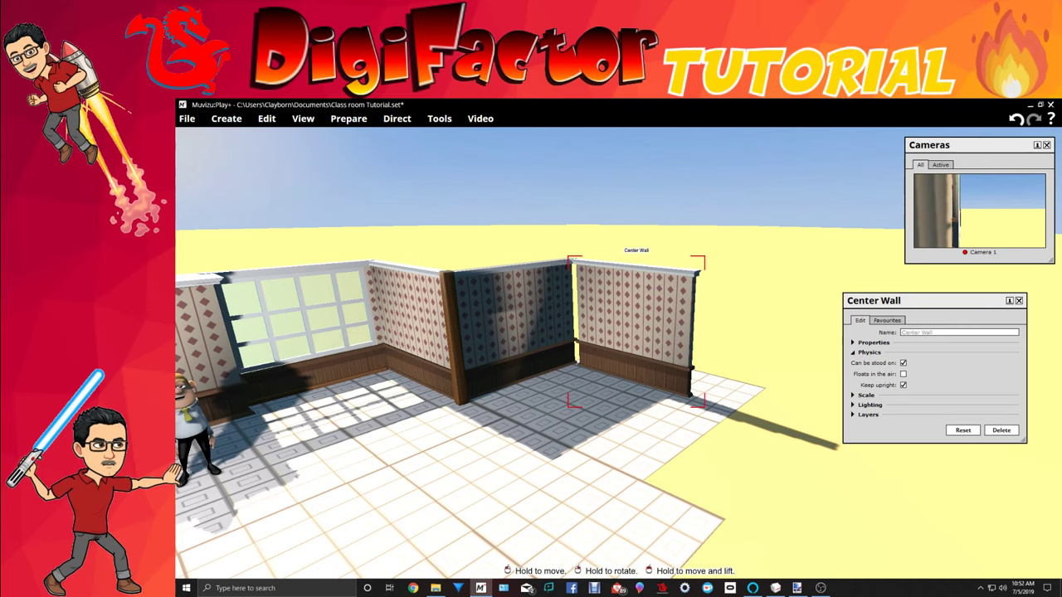
pyautogui.moveTo(581, 415); pyautogui.dragTo(713, 460, button='right')
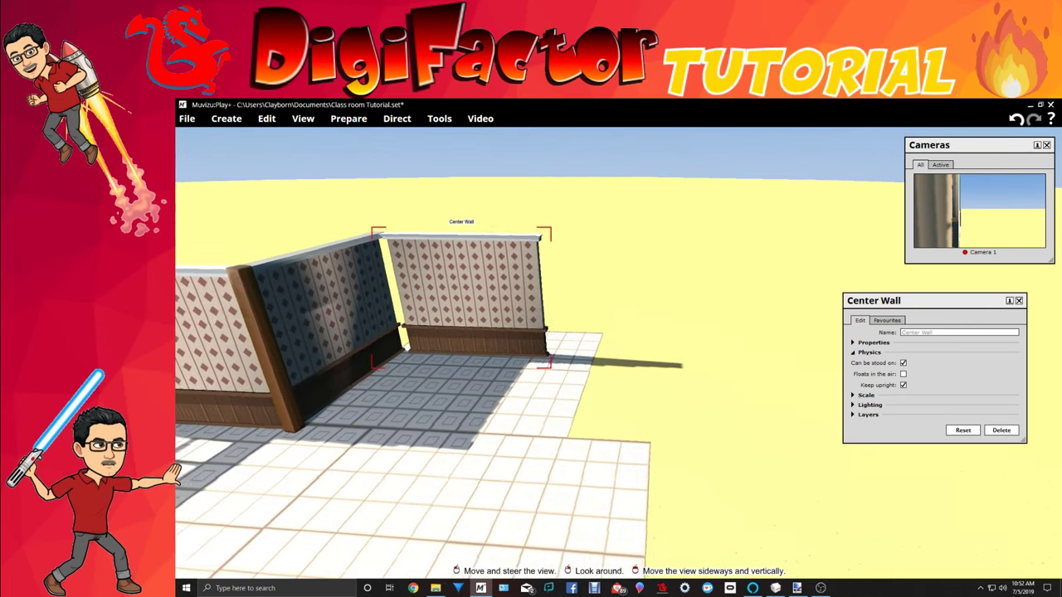
pyautogui.moveTo(597, 415); pyautogui.dragTo(632, 445)
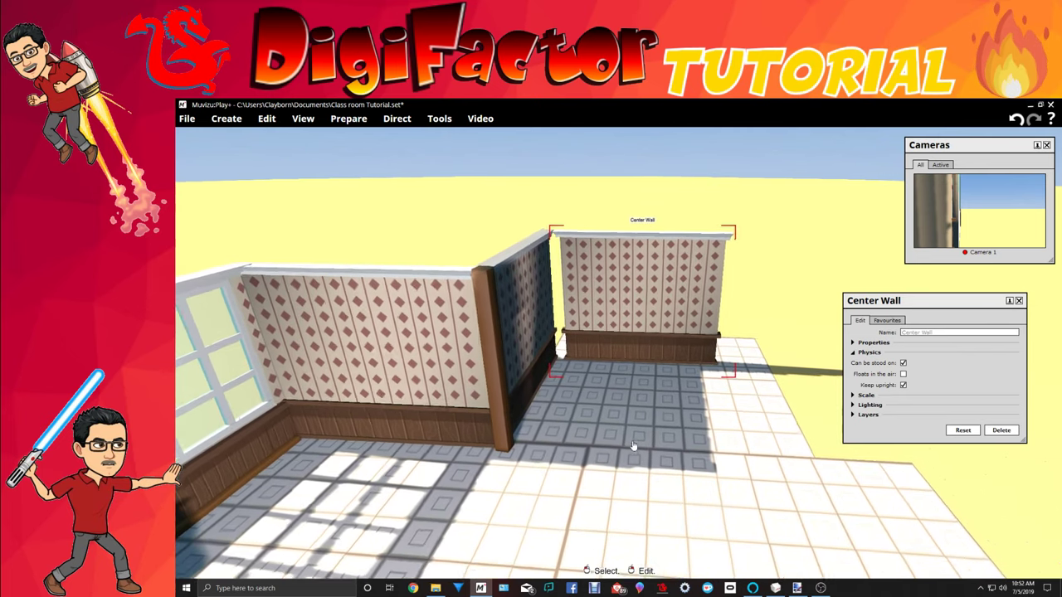
pyautogui.scroll(5, 633, 444)
pyautogui.moveTo(695, 529); pyautogui.dragTo(707, 503, button='right')
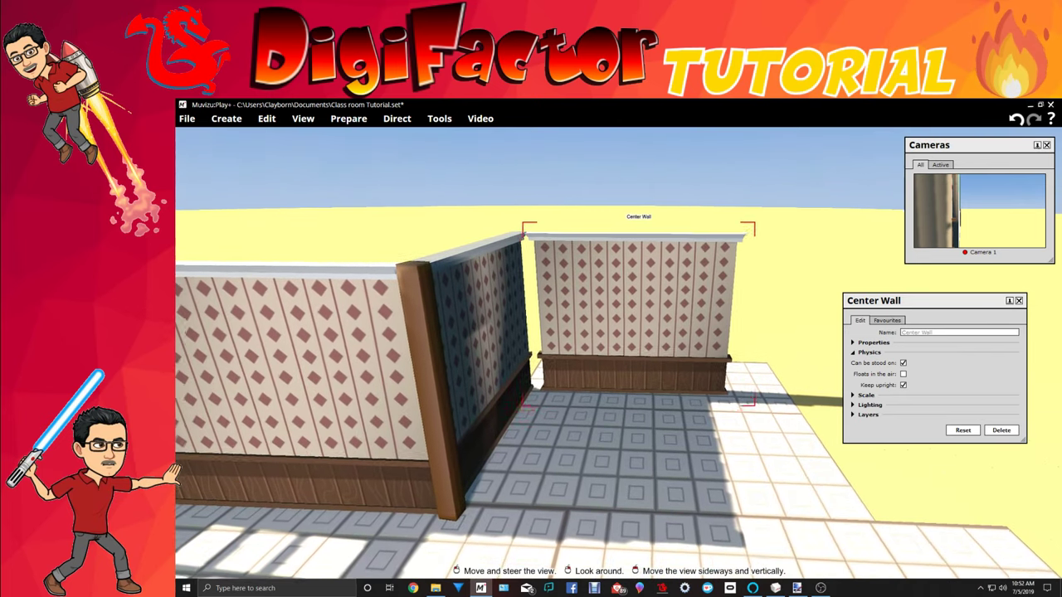
pyautogui.moveTo(640, 360); pyautogui.dragTo(660, 356, button='right')
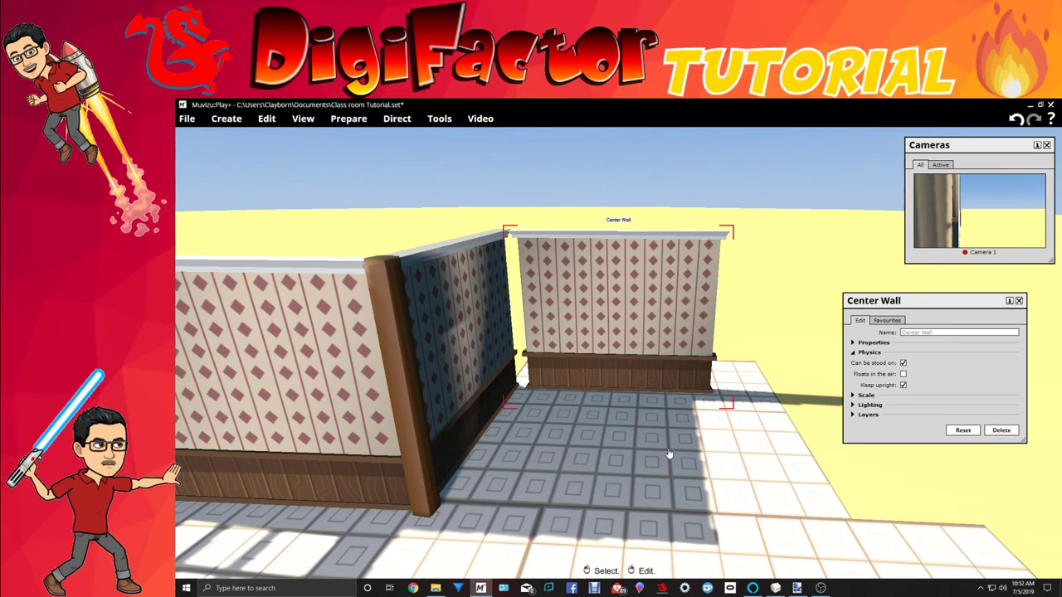
pyautogui.moveTo(668, 455); pyautogui.dragTo(655, 454, button='middle')
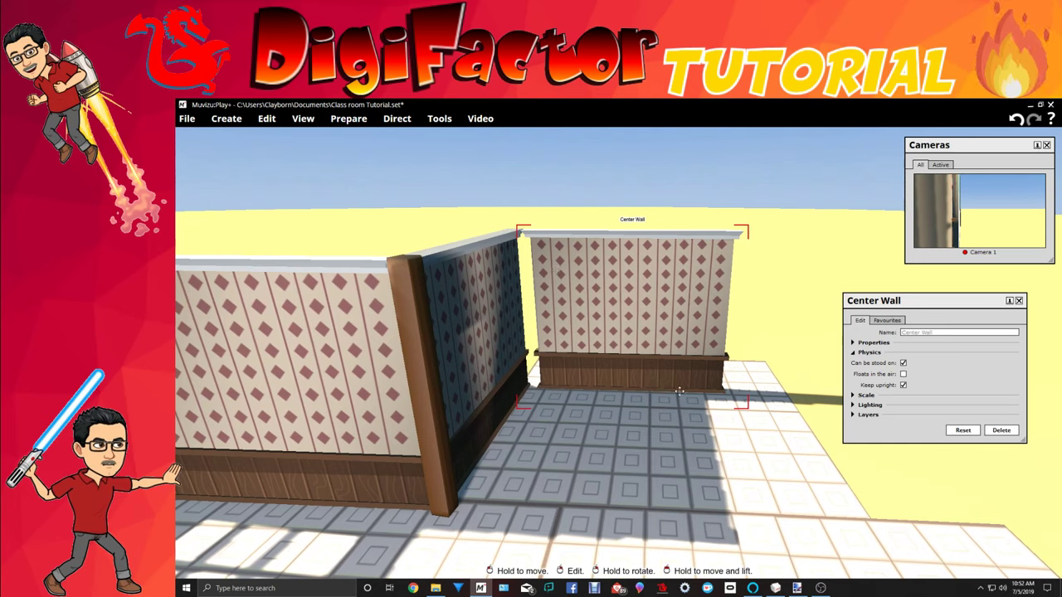
# Open the object commands for the rotated Center Wall.
pyautogui.moveTo(699, 519); pyautogui.dragTo(535, 417)
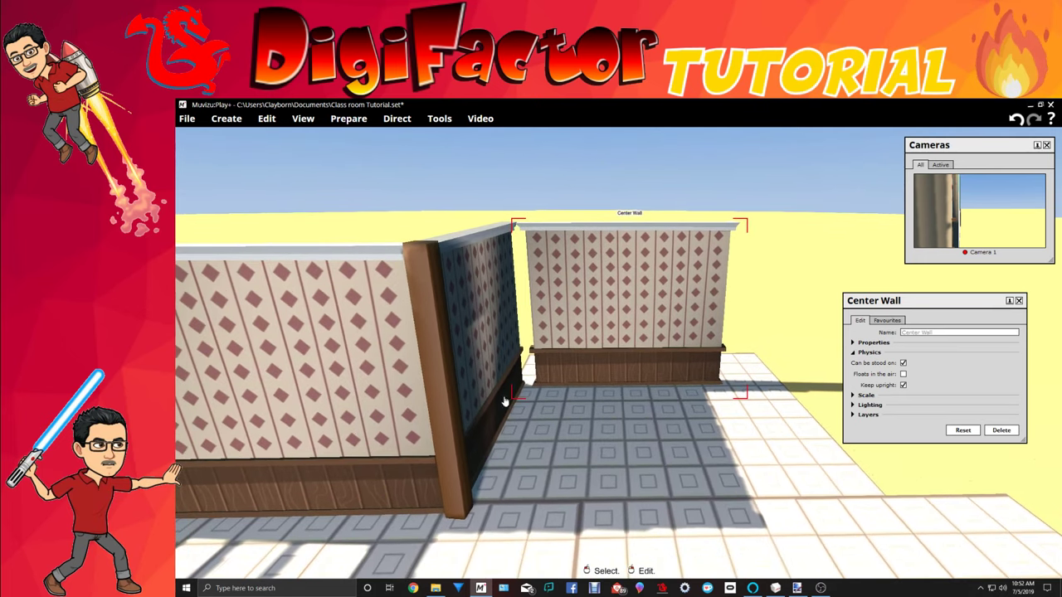
pyautogui.moveTo(641, 473)
pyautogui.mouseDown()
pyautogui.moveTo(650, 476)
pyautogui.moveTo(639, 475)
pyautogui.mouseUp()
pyautogui.rightClick(525, 314)
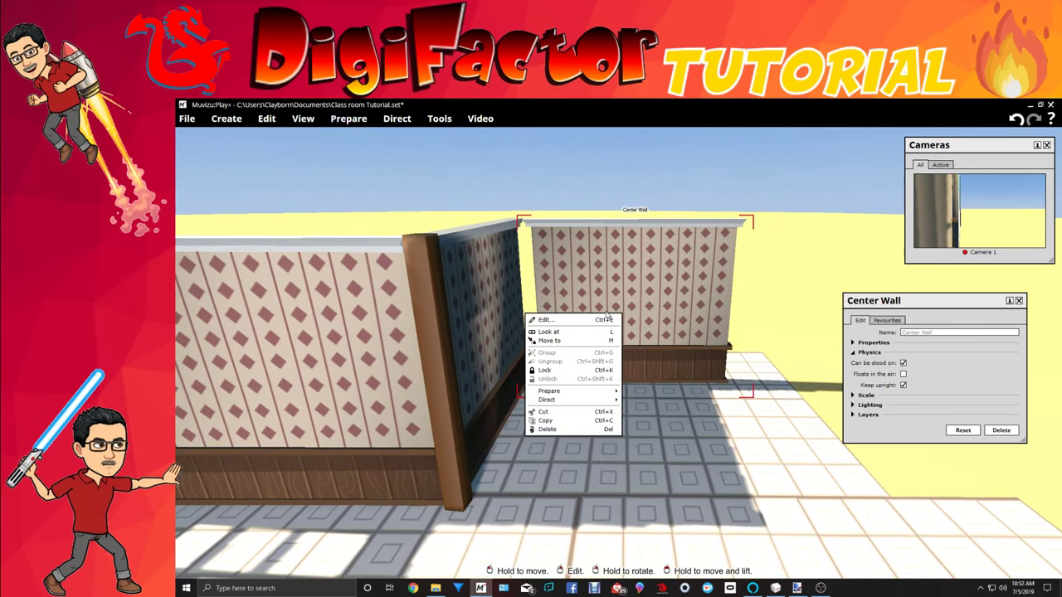
# Copy the center wall and set the original wall's object movement animation to Key framed.
pyautogui.moveTo(574, 406)
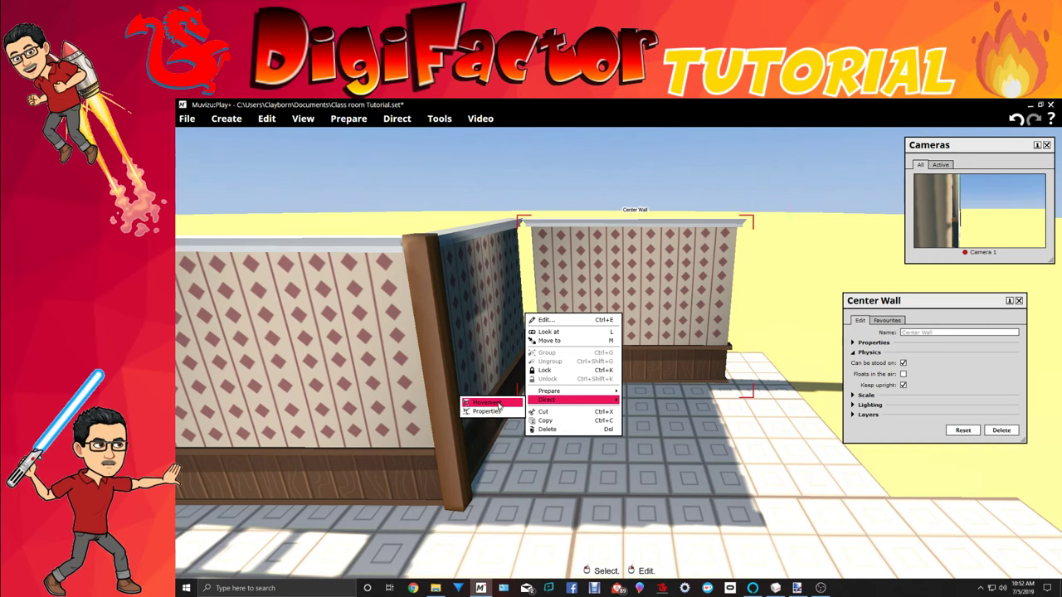
pyautogui.click(571, 422)
pyautogui.rightClick(586, 304)
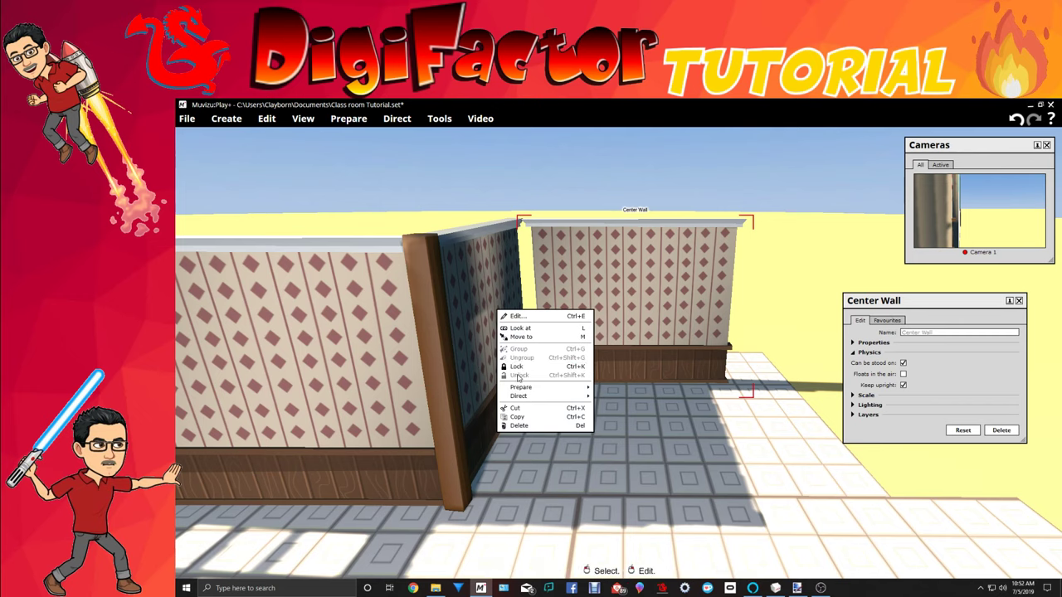
pyautogui.moveTo(518, 397)
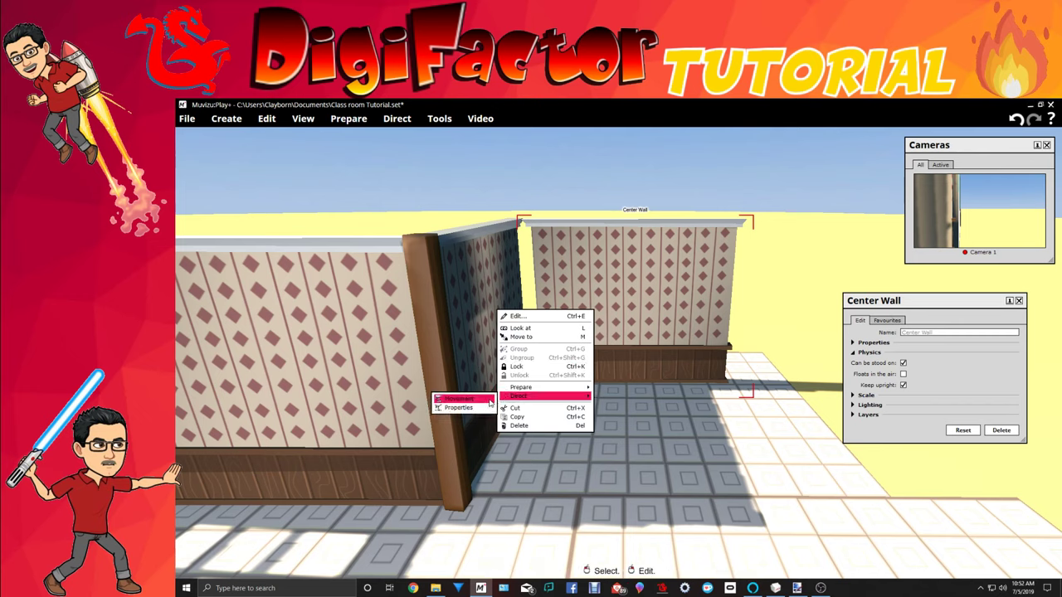
pyautogui.click(489, 402)
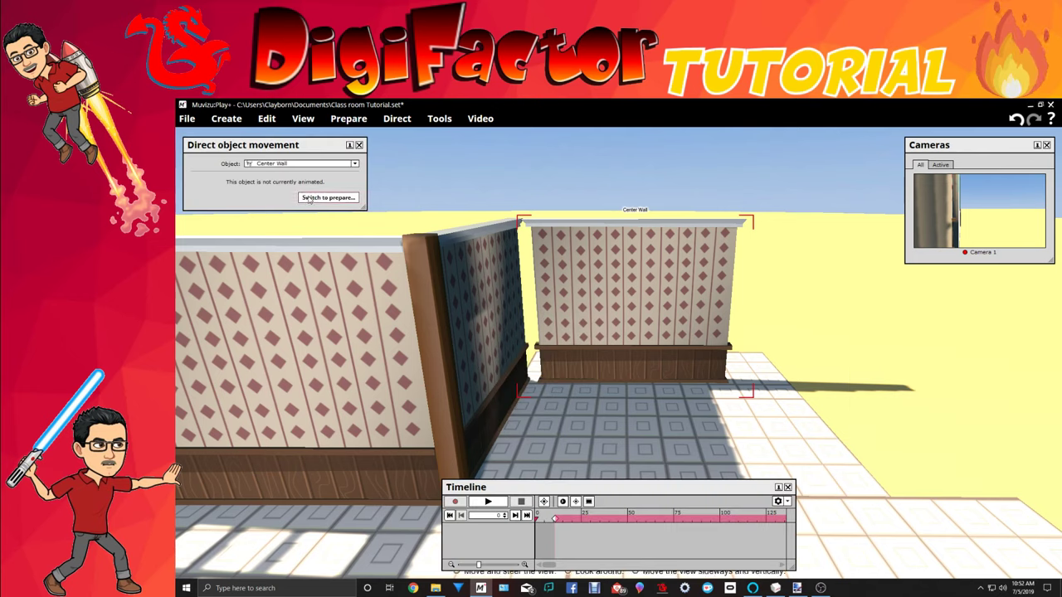
pyautogui.click(306, 194)
pyautogui.click(297, 175)
pyautogui.click(298, 190)
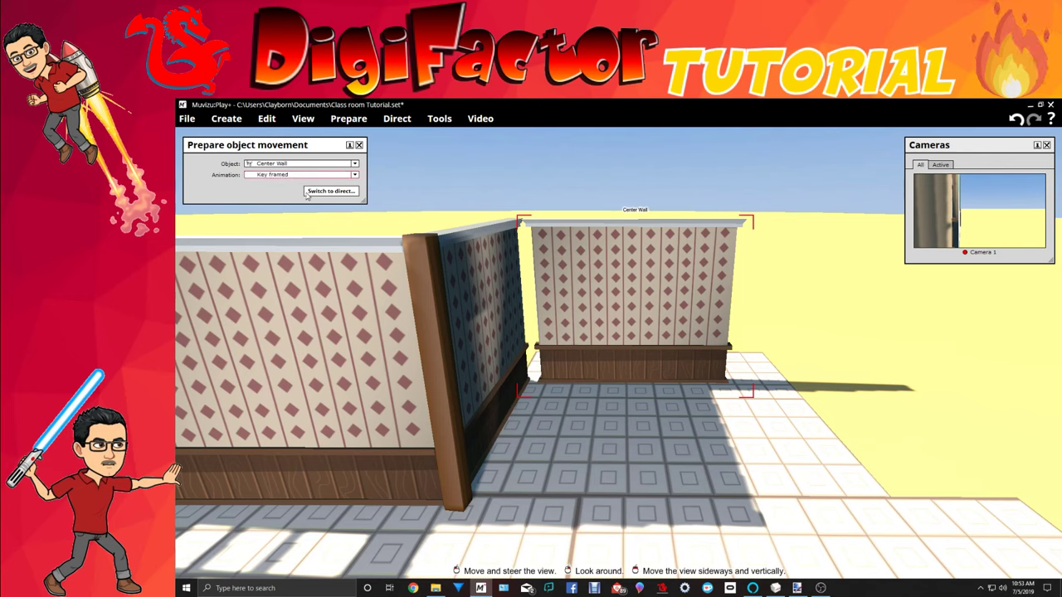
pyautogui.click(309, 193)
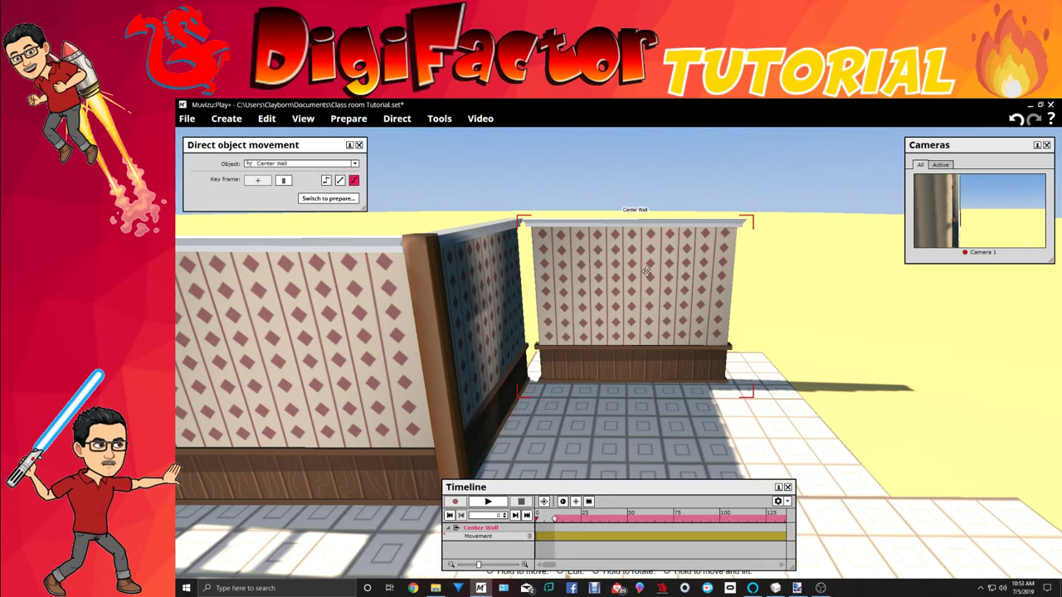
# Slide the center wall flush against the end of the adjoining side wall and lock it in place.
pyautogui.moveTo(636, 267); pyautogui.dragTo(619, 267)
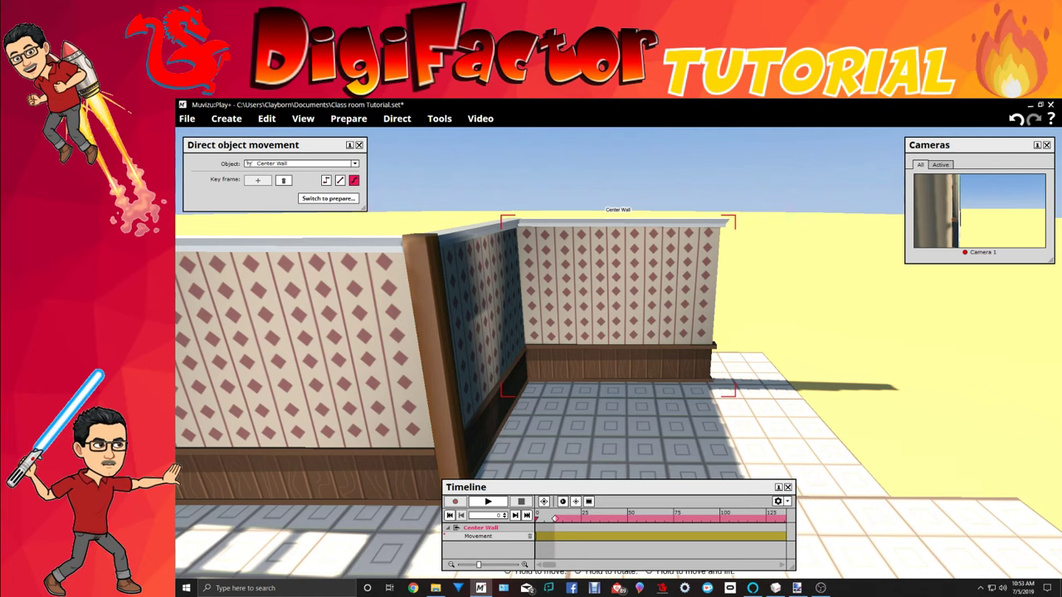
pyautogui.moveTo(666, 368)
pyautogui.mouseDown(button='middle')
pyautogui.moveTo(788, 368)
pyautogui.moveTo(687, 365)
pyautogui.mouseUp(button='middle')
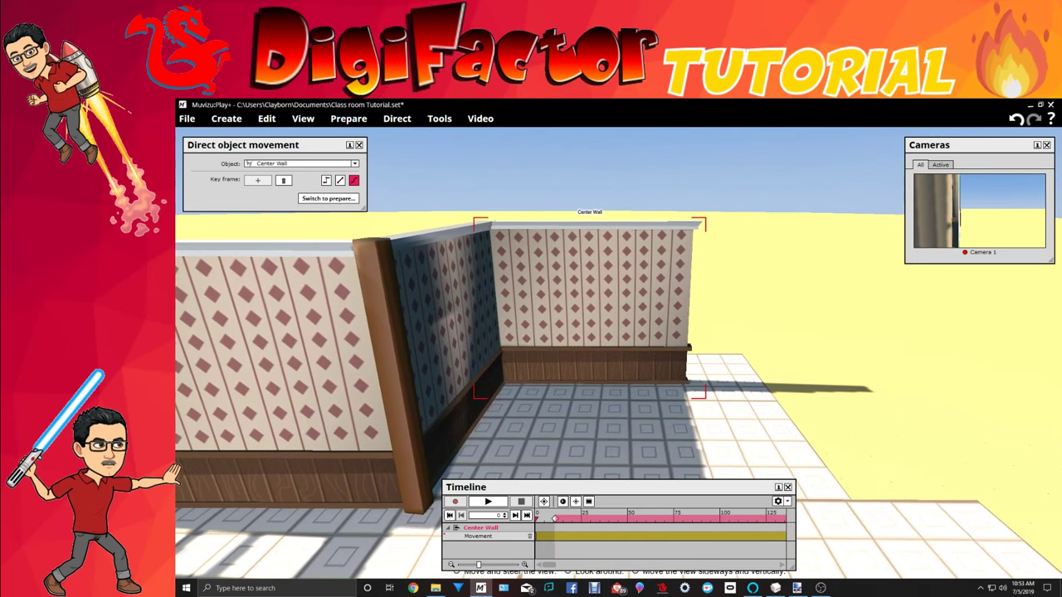
pyautogui.moveTo(687, 365); pyautogui.dragTo(746, 364, button='right')
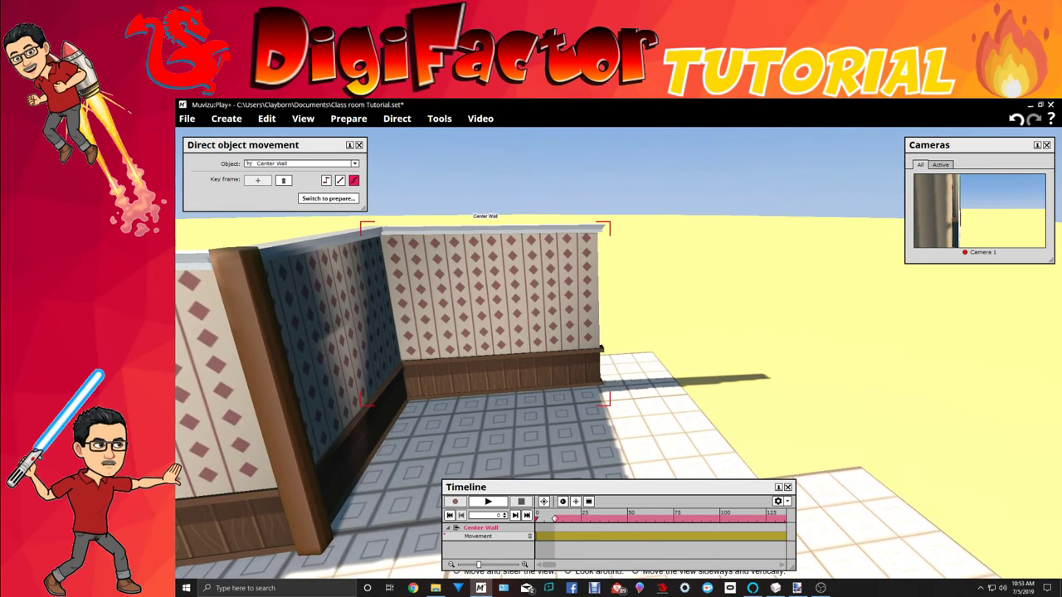
pyautogui.moveTo(747, 364); pyautogui.dragTo(717, 372)
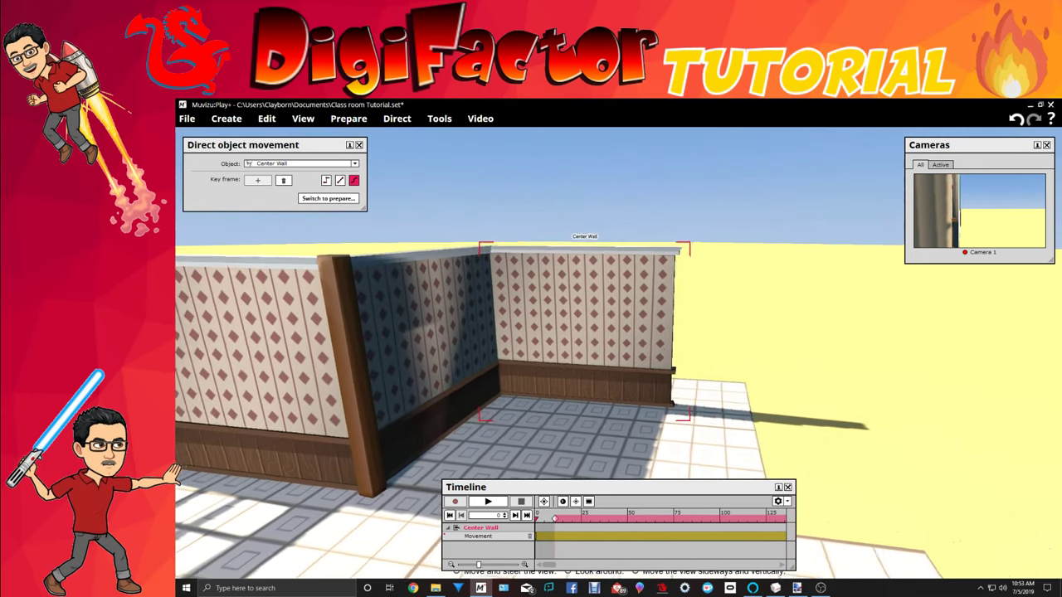
pyautogui.moveTo(630, 386); pyautogui.dragTo(622, 386)
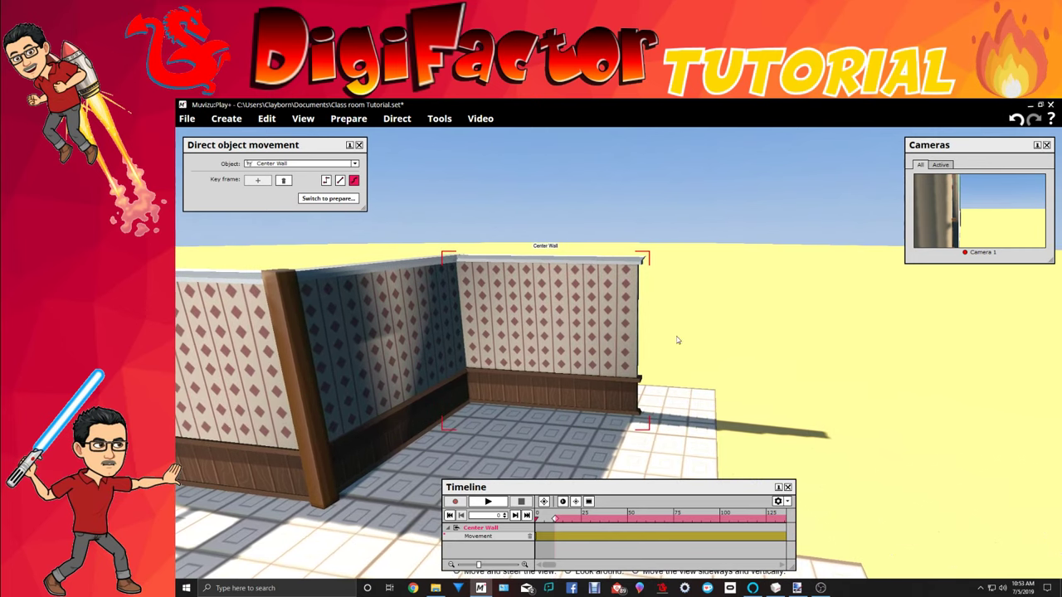
pyautogui.click(358, 145)
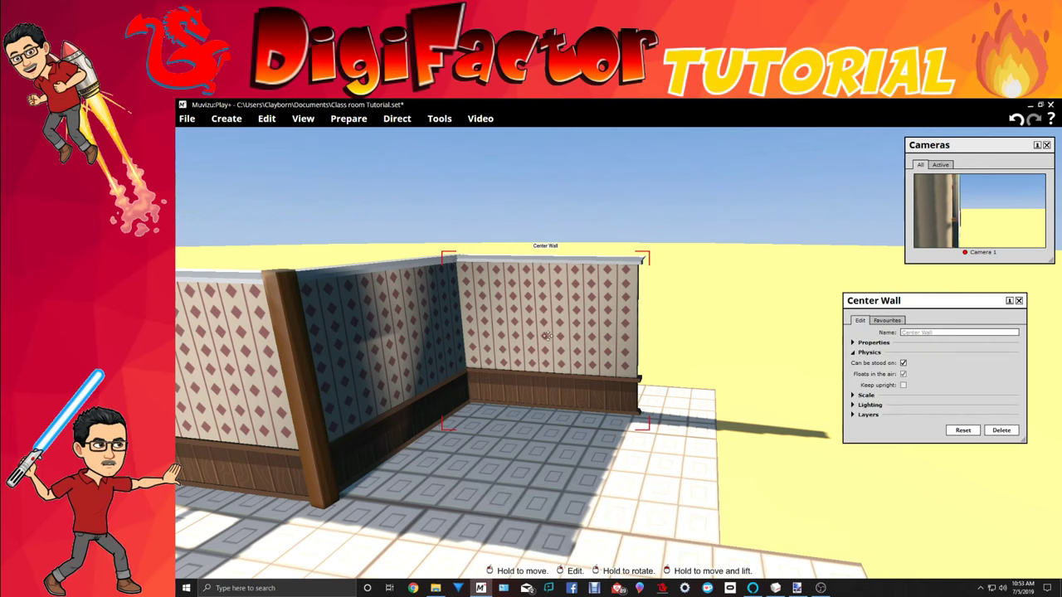
pyautogui.rightClick(462, 340)
pyautogui.click(517, 395)
# Paste another center wall and line it up at the free end of the locked center wall to extend it.
pyautogui.moveTo(654, 312); pyautogui.dragTo(690, 312, button='middle')
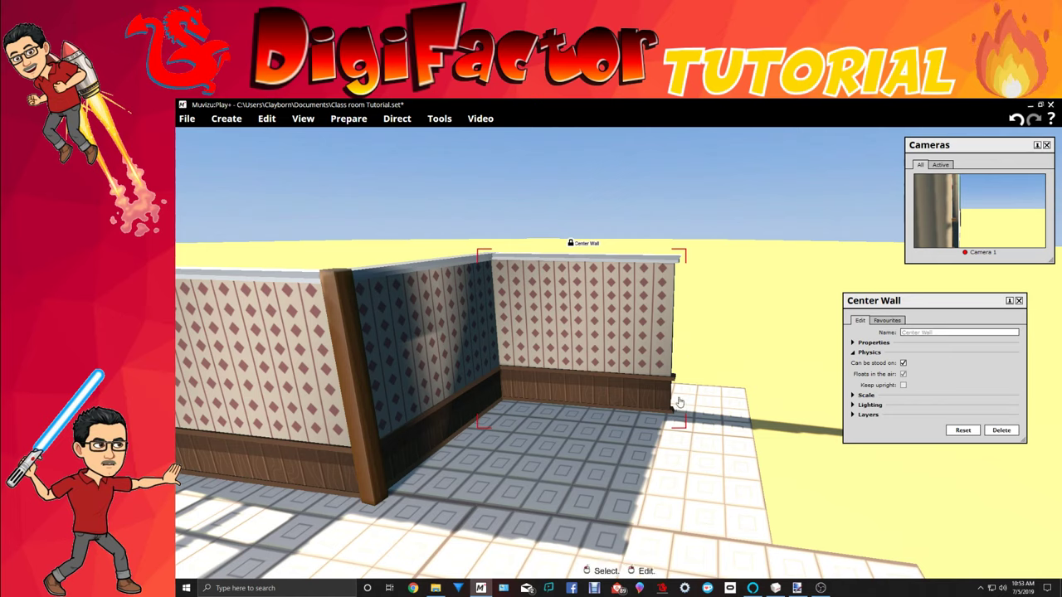
pyautogui.rightClick(731, 325)
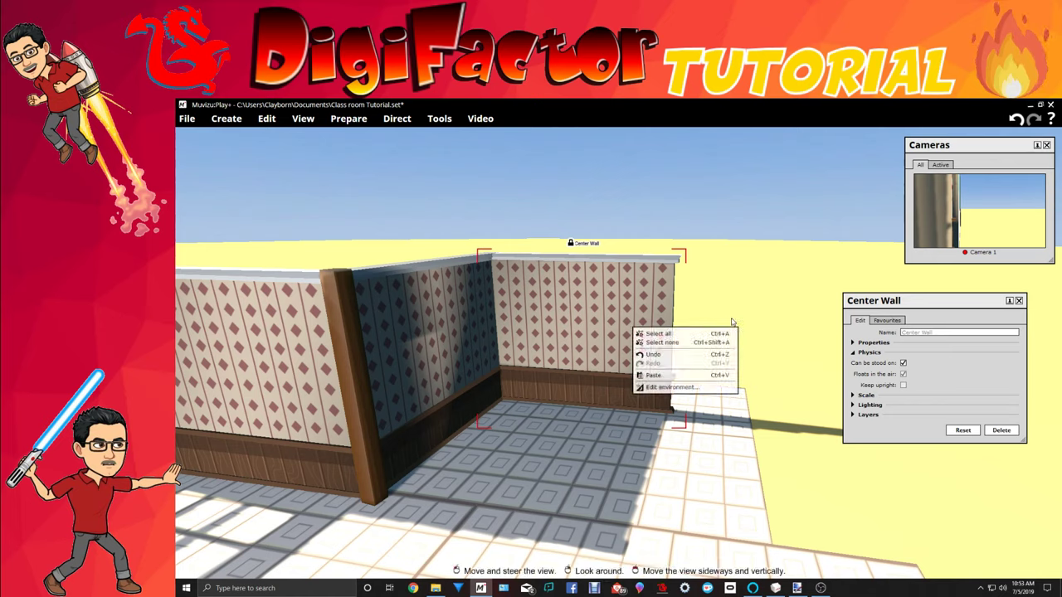
pyautogui.click(680, 378)
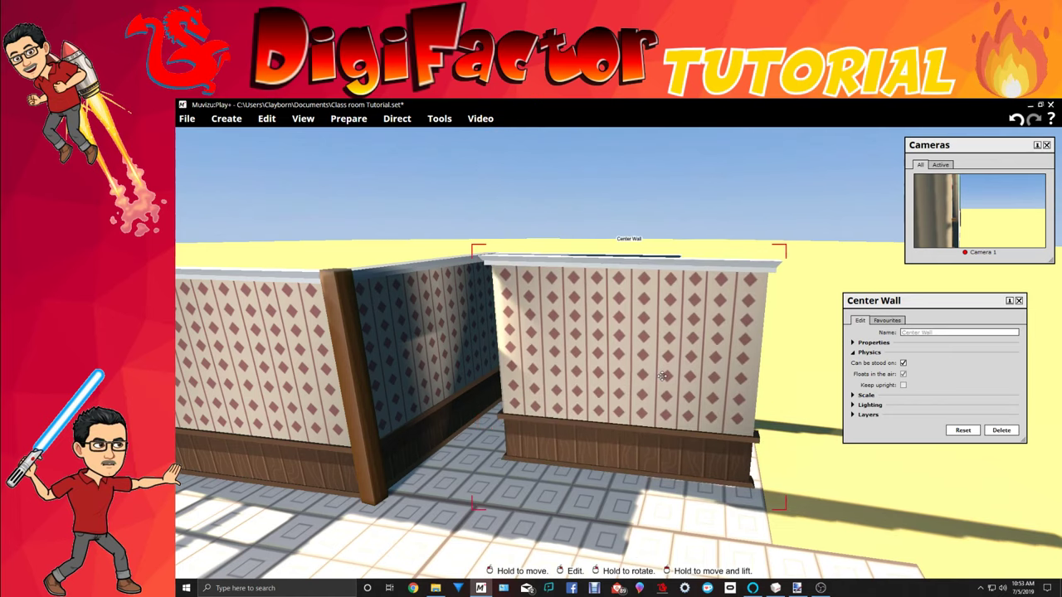
pyautogui.moveTo(801, 331); pyautogui.dragTo(579, 310)
pyautogui.moveTo(681, 406); pyautogui.dragTo(709, 417)
pyautogui.moveTo(687, 331); pyautogui.dragTo(614, 341, button='middle')
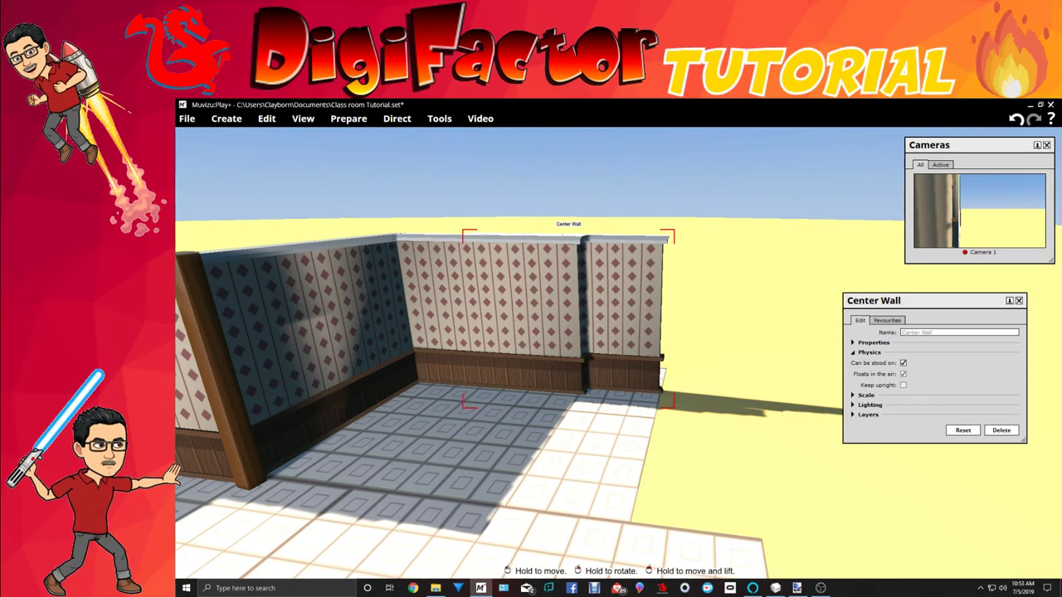
pyautogui.moveTo(619, 349); pyautogui.dragTo(631, 354)
# Set the pasted center wall's object movement animation to Key framed and close the movement settings.
pyautogui.moveTo(697, 356); pyautogui.dragTo(617, 379)
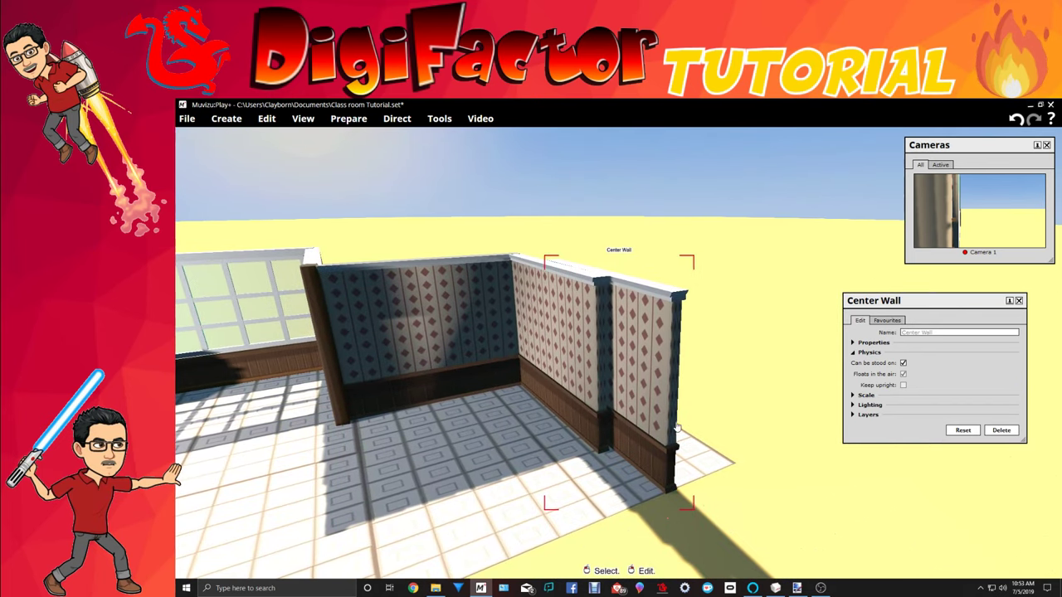
pyautogui.rightClick(618, 379)
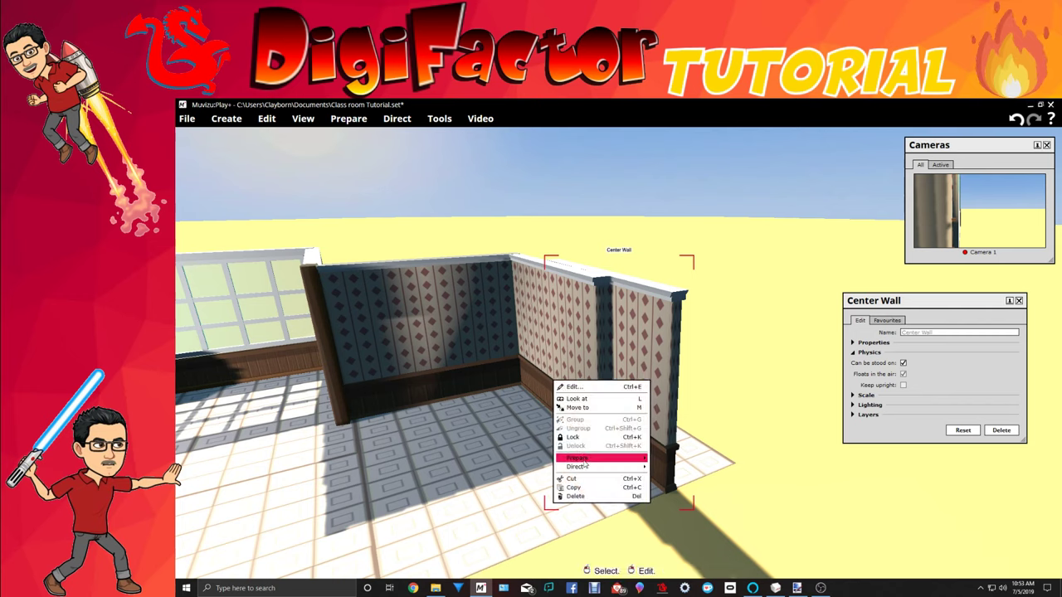
pyautogui.moveTo(583, 467)
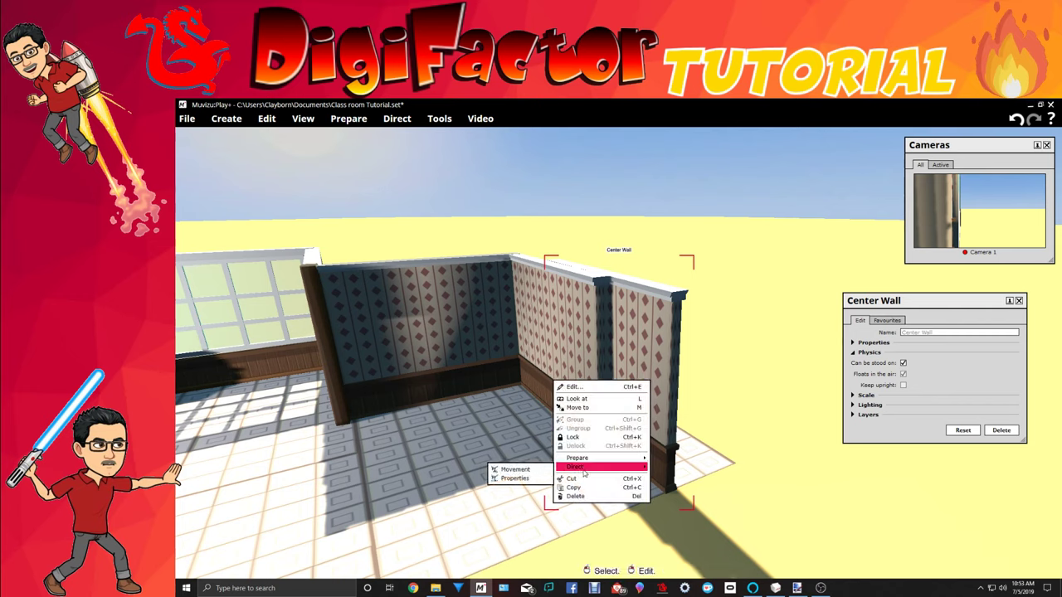
pyautogui.click(534, 470)
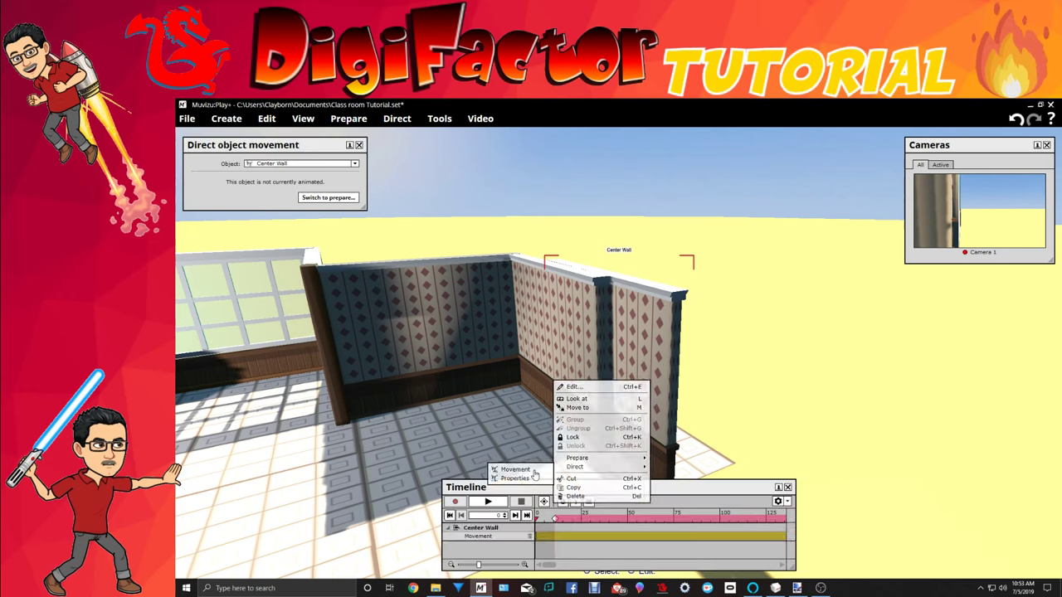
pyautogui.click(329, 198)
pyautogui.click(335, 176)
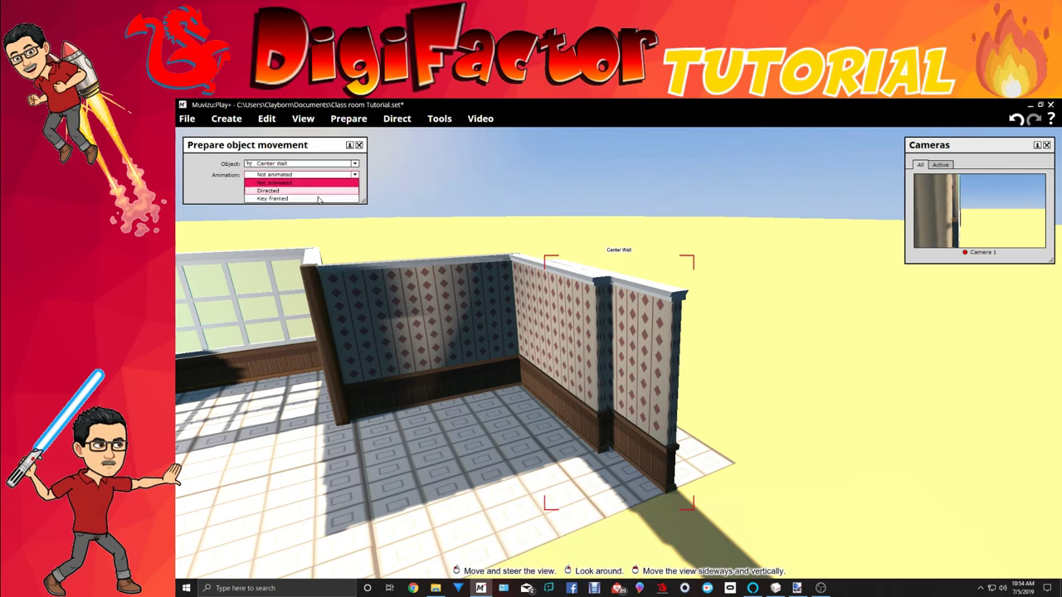
pyautogui.click(320, 200)
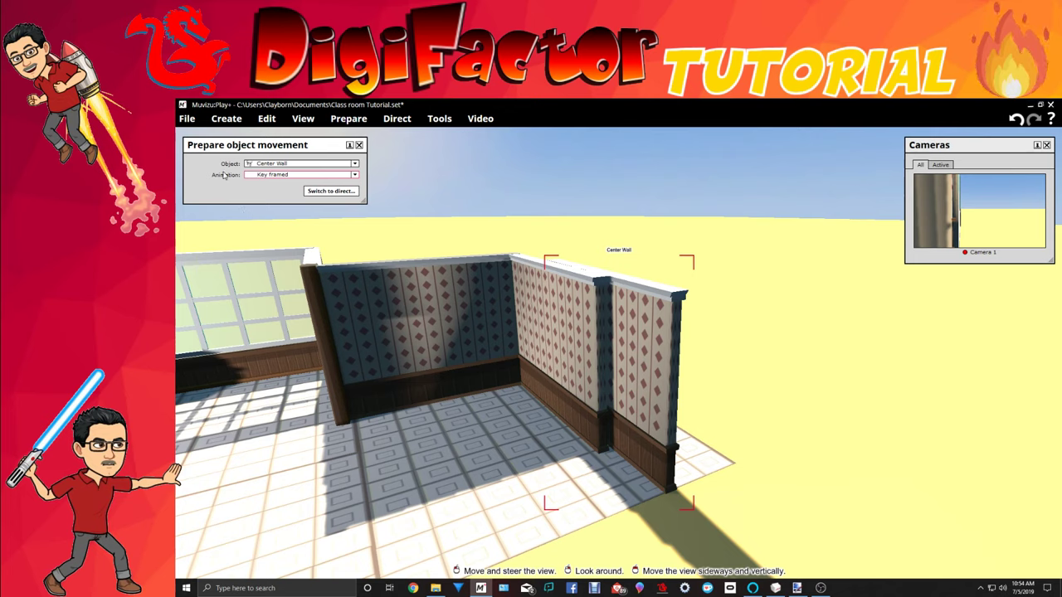
pyautogui.click(322, 194)
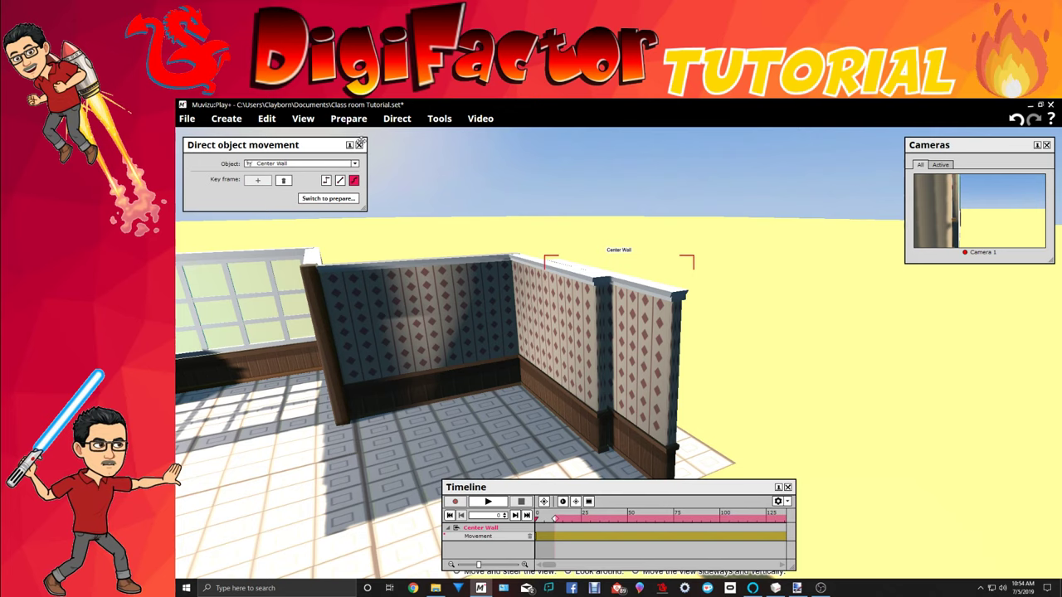
pyautogui.click(359, 145)
# Lock the pasted center wall in place, close its properties and deselect it.
pyautogui.rightClick(642, 317)
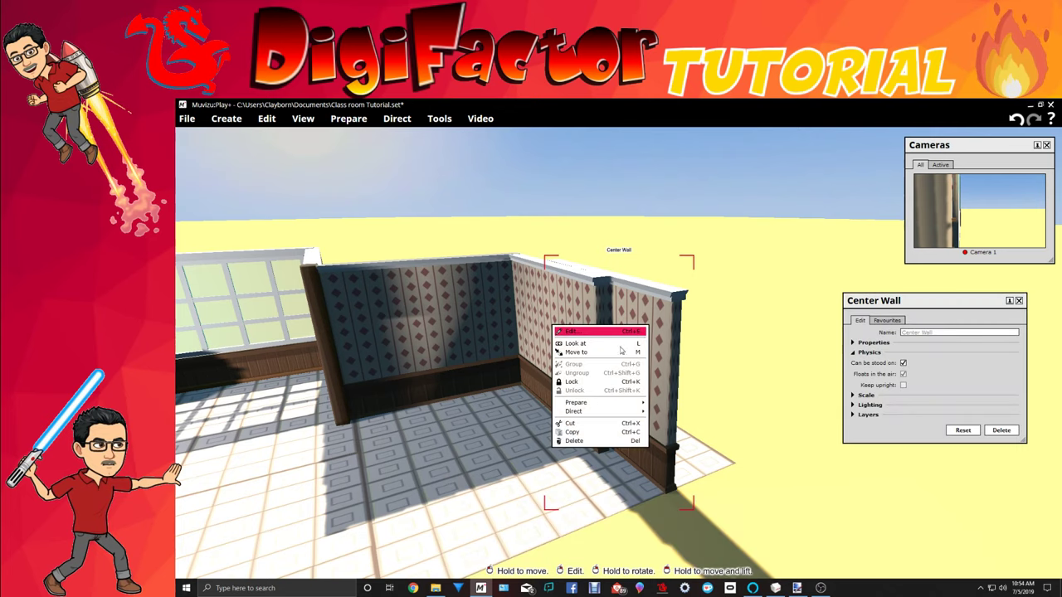
pyautogui.click(577, 383)
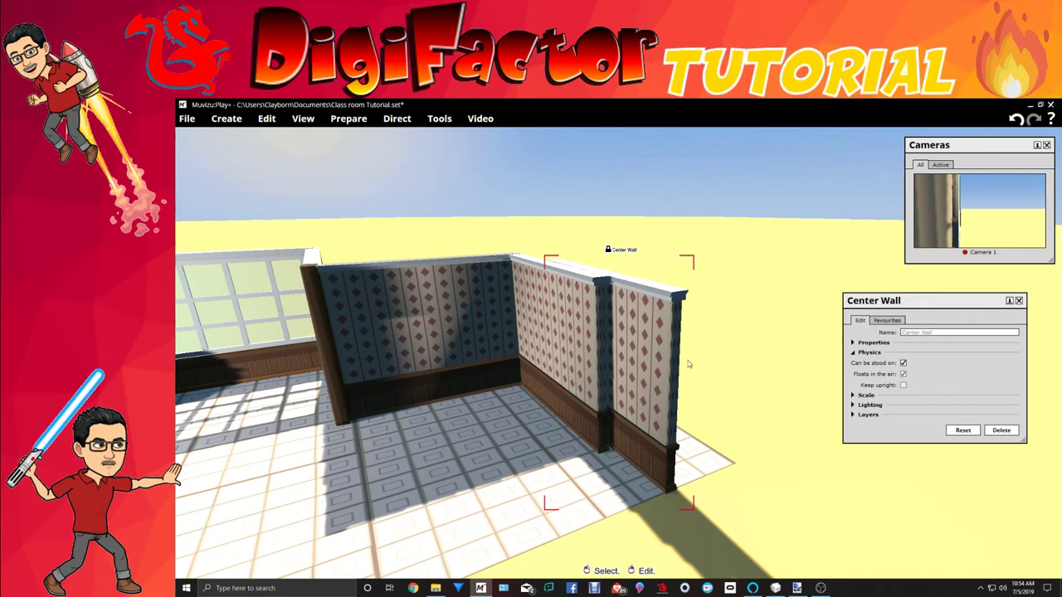
pyautogui.click(1020, 302)
pyautogui.click(912, 311)
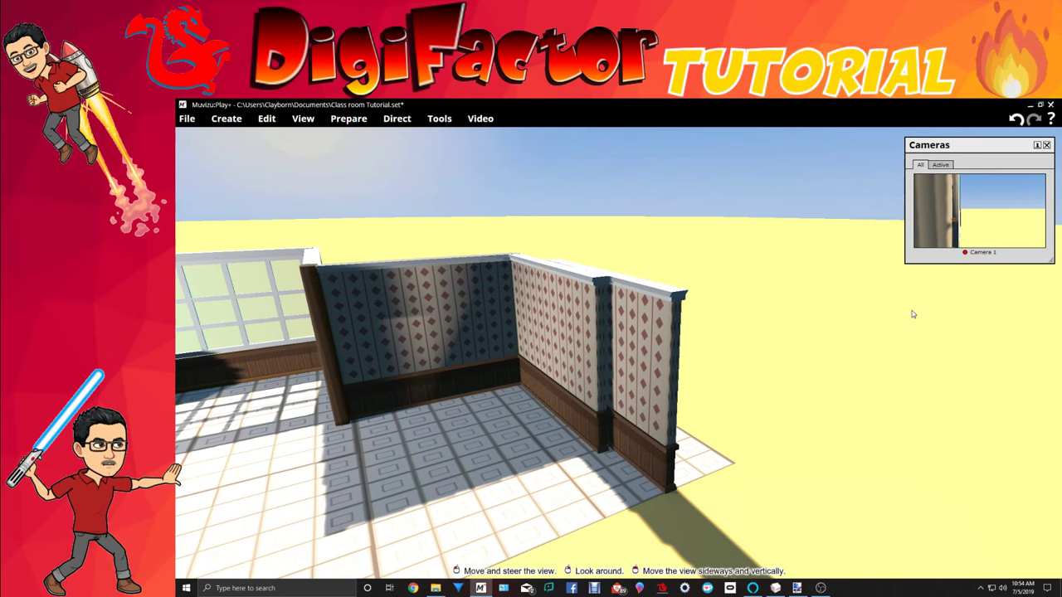
# Save the classroom scene under its existing file name.
pyautogui.moveTo(912, 313); pyautogui.dragTo(713, 313)
pyautogui.moveTo(675, 278); pyautogui.dragTo(610, 287)
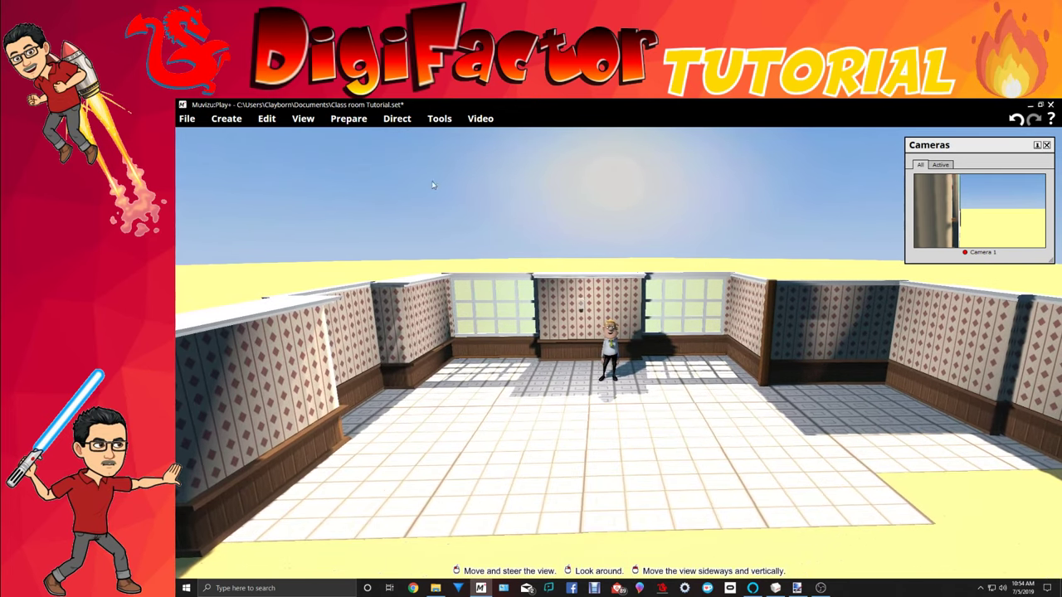
pyautogui.click(187, 121)
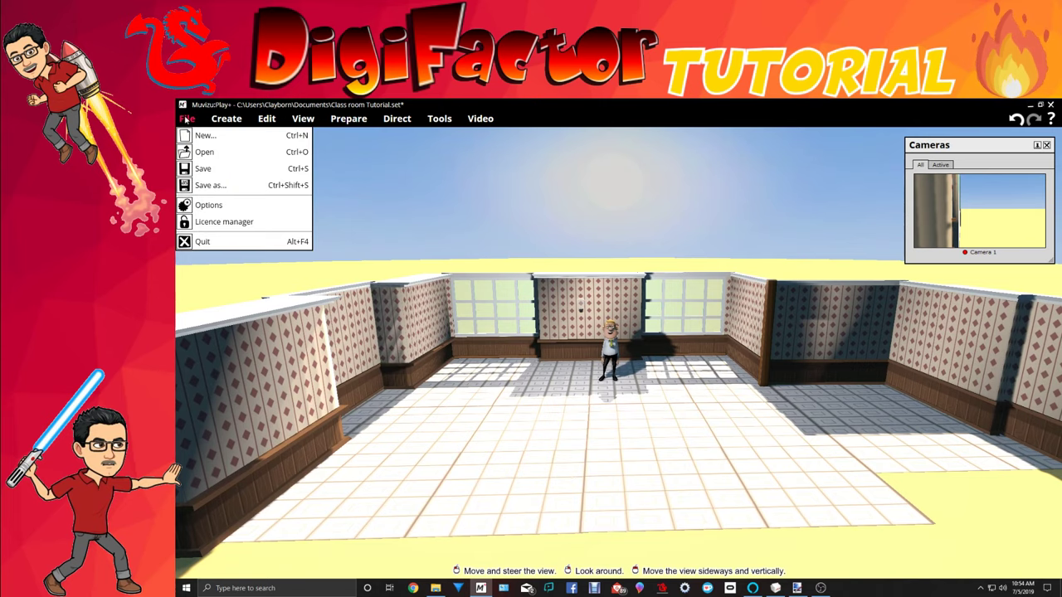
pyautogui.click(199, 169)
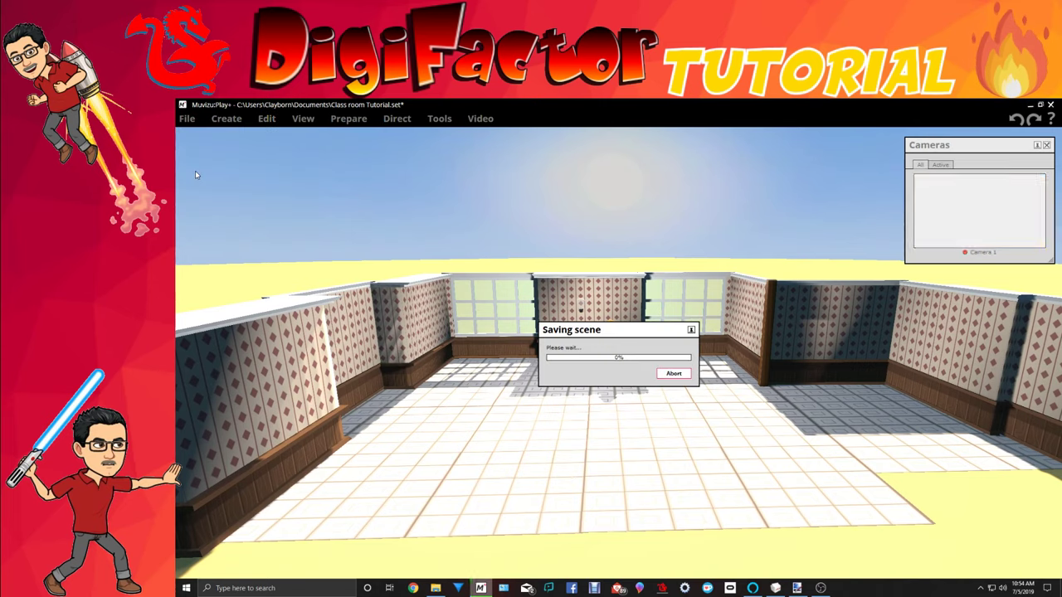
# Check the room's walls from several viewpoints and save the scene once more.
pyautogui.moveTo(746, 452); pyautogui.dragTo(645, 265)
pyautogui.moveTo(722, 234); pyautogui.dragTo(500, 319)
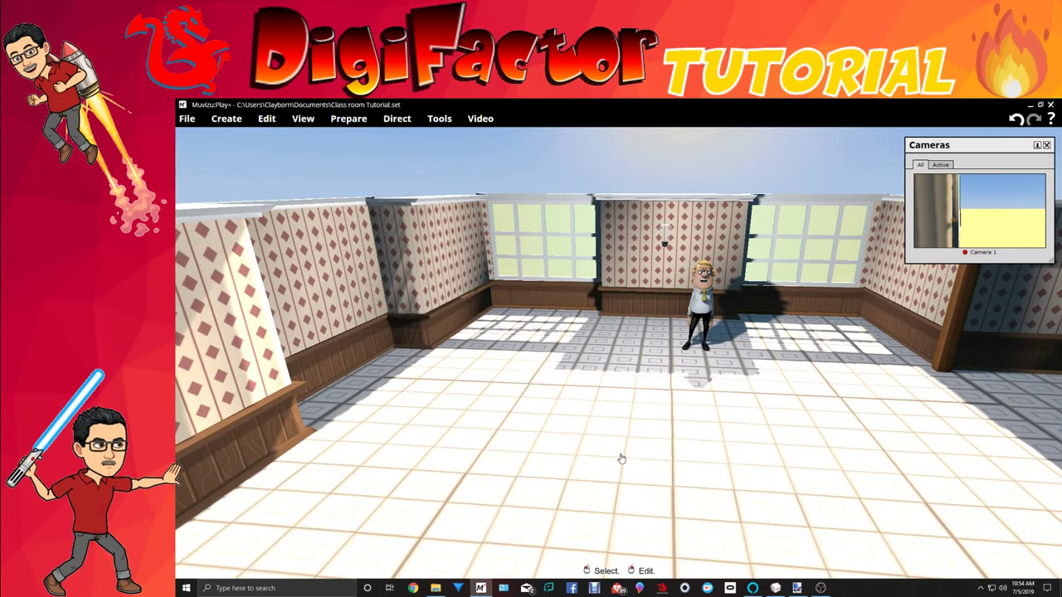
pyautogui.moveTo(620, 458); pyautogui.dragTo(672, 184)
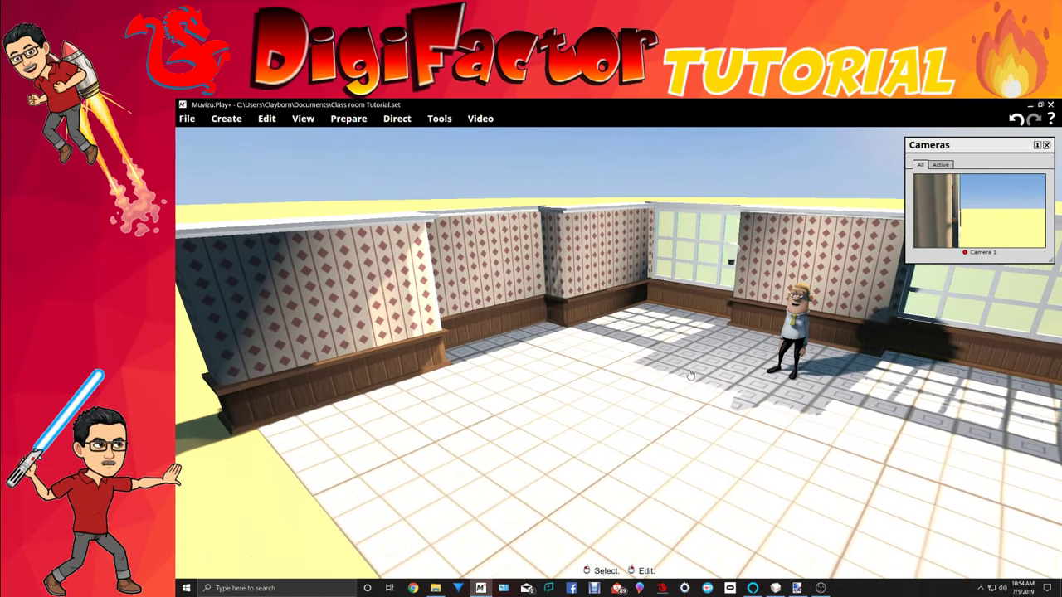
pyautogui.moveTo(587, 413); pyautogui.dragTo(569, 408)
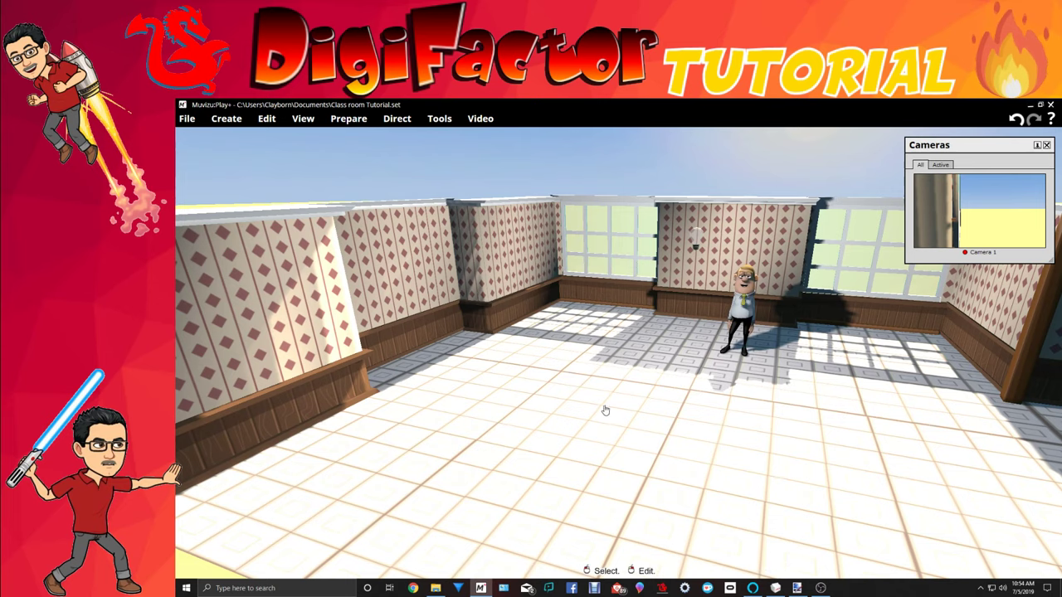
pyautogui.moveTo(604, 410); pyautogui.dragTo(641, 409)
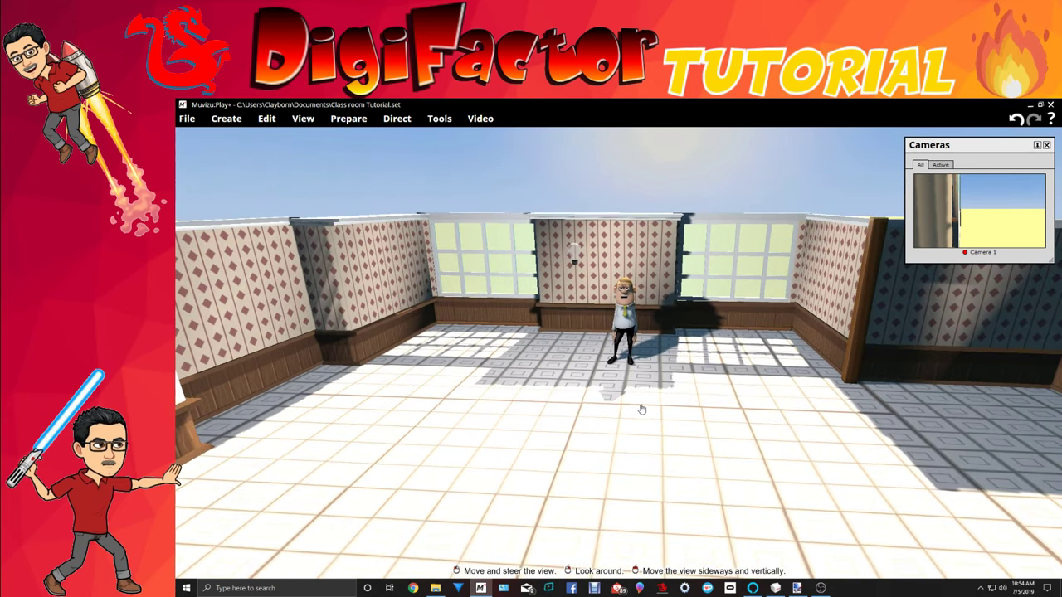
pyautogui.click(188, 118)
pyautogui.click(193, 169)
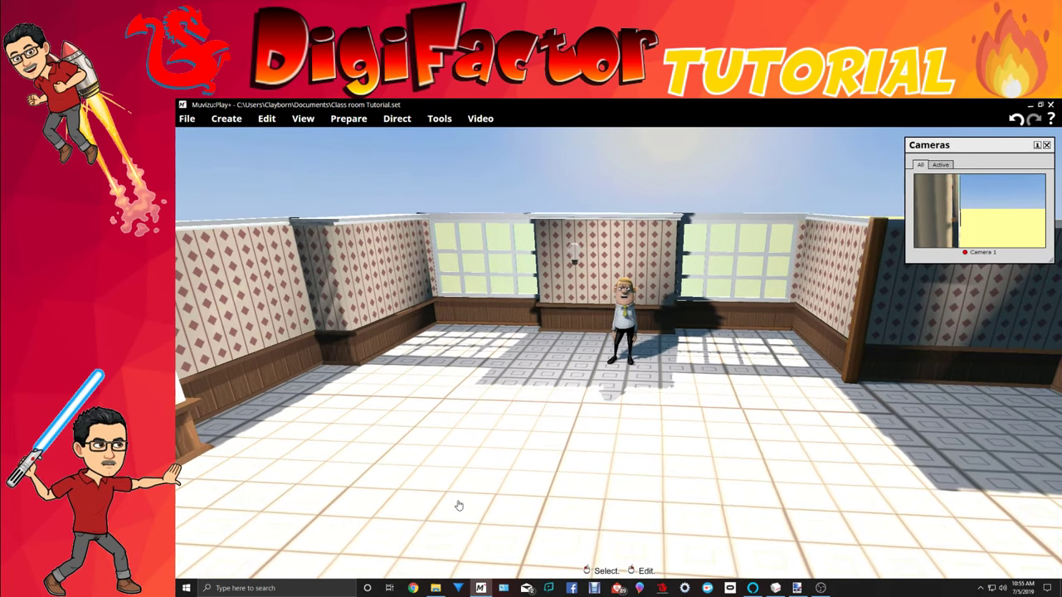
pyautogui.moveTo(458, 505); pyautogui.dragTo(422, 464, button='middle')
pyautogui.moveTo(423, 464); pyautogui.dragTo(506, 493, button='right')
pyautogui.moveTo(506, 493); pyautogui.dragTo(530, 489, button='middle')
pyautogui.moveTo(531, 489); pyautogui.dragTo(457, 502, button='right')
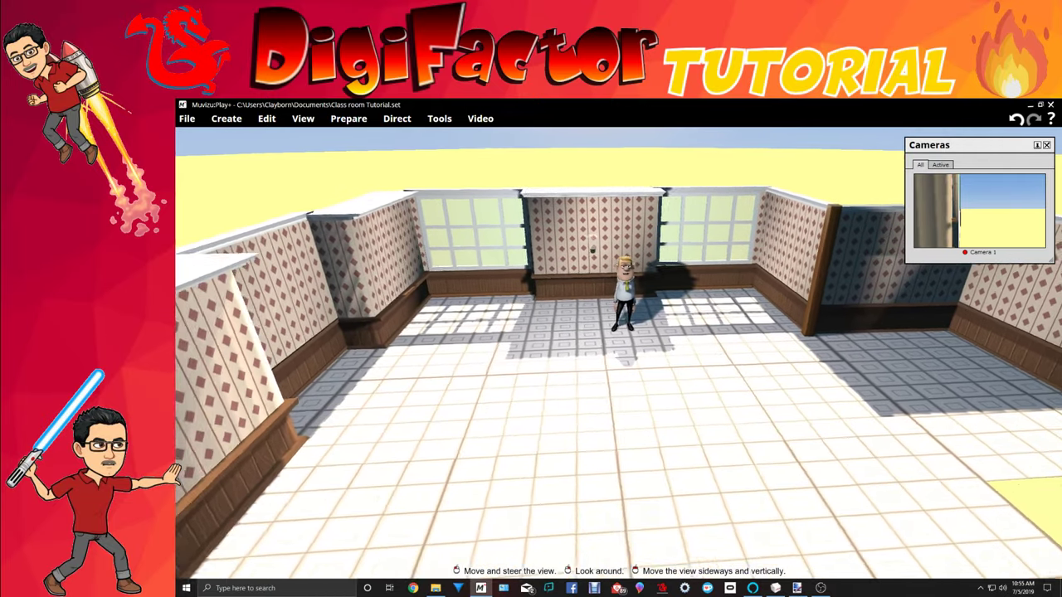
# Create a closed blue door with a dark frame from the walls and doors object category.
pyautogui.moveTo(458, 502); pyautogui.dragTo(496, 499, button='middle')
pyautogui.moveTo(496, 499); pyautogui.dragTo(427, 485, button='right')
pyautogui.moveTo(427, 485); pyautogui.dragTo(408, 485, button='middle')
pyautogui.moveTo(408, 486); pyautogui.dragTo(498, 486, button='right')
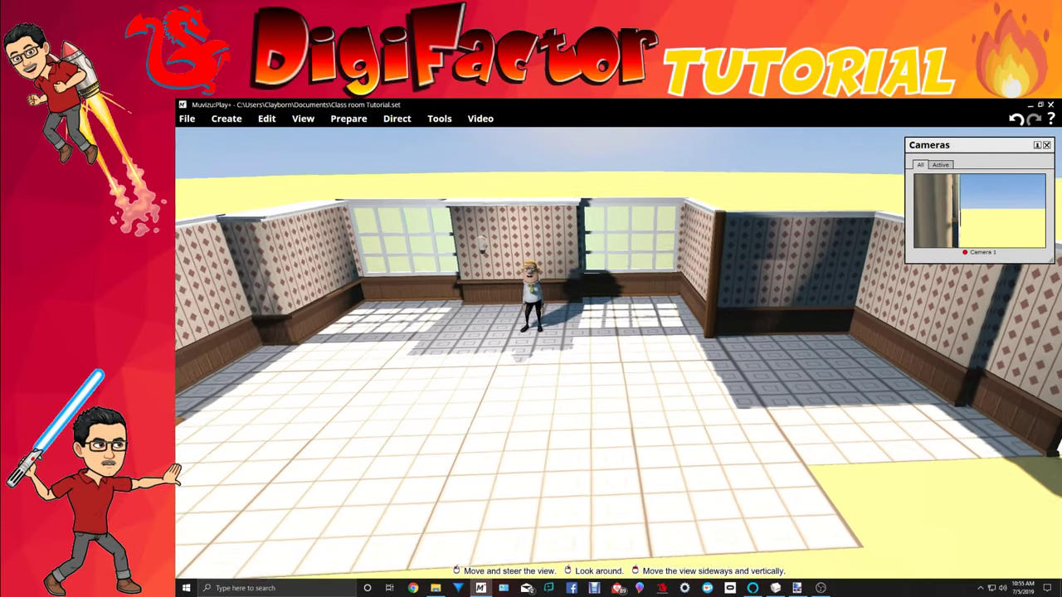
pyautogui.moveTo(497, 486); pyautogui.dragTo(485, 486, button='middle')
pyautogui.moveTo(485, 486); pyautogui.dragTo(440, 455, button='right')
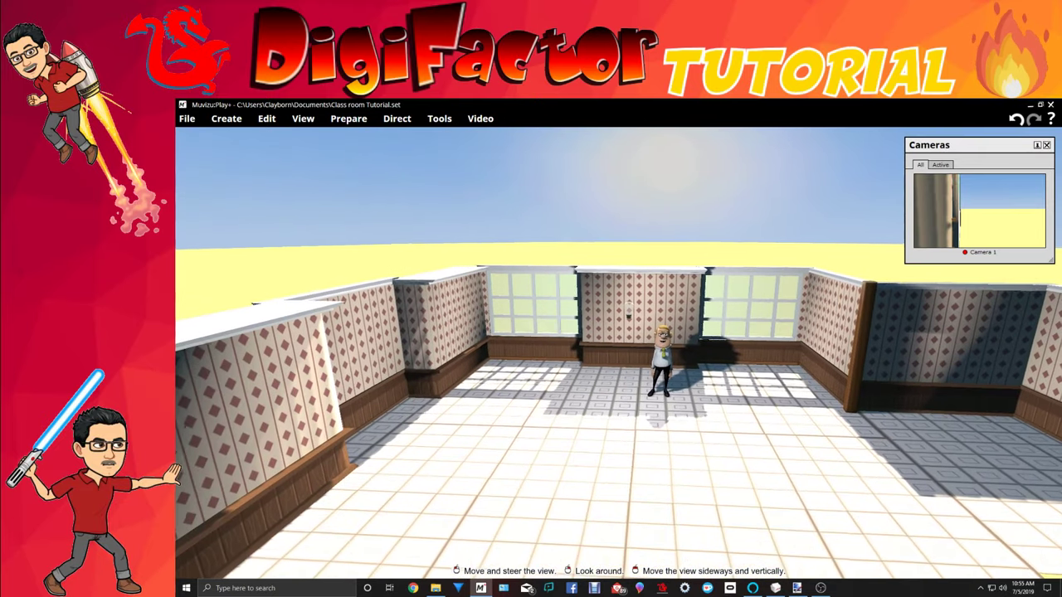
pyautogui.moveTo(498, 509); pyautogui.dragTo(526, 519, button='middle')
pyautogui.click(224, 121)
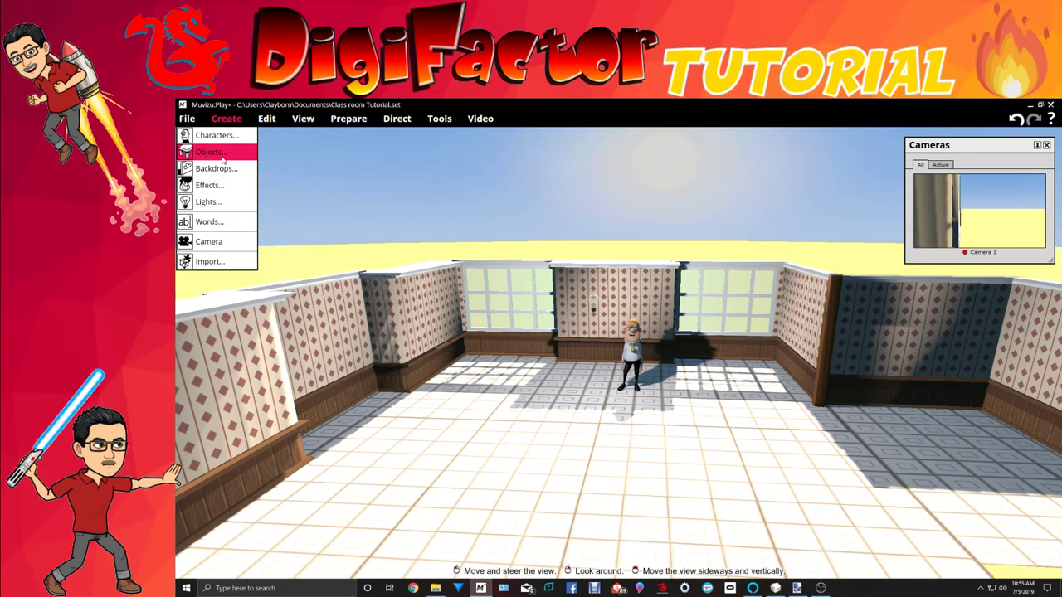
pyautogui.click(222, 156)
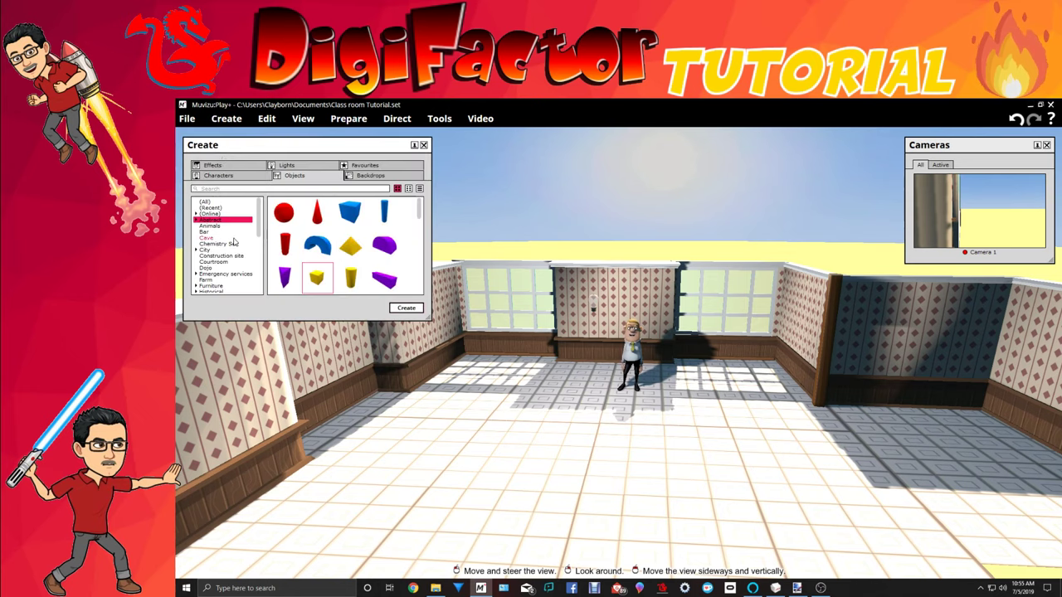
pyautogui.scroll(-8, 233, 243)
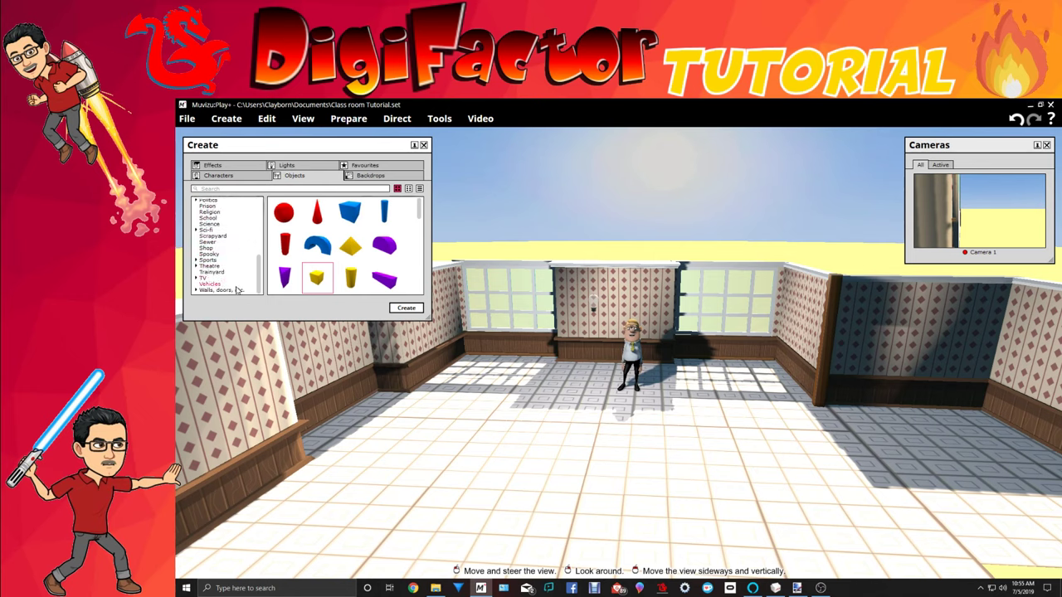
pyautogui.click(237, 290)
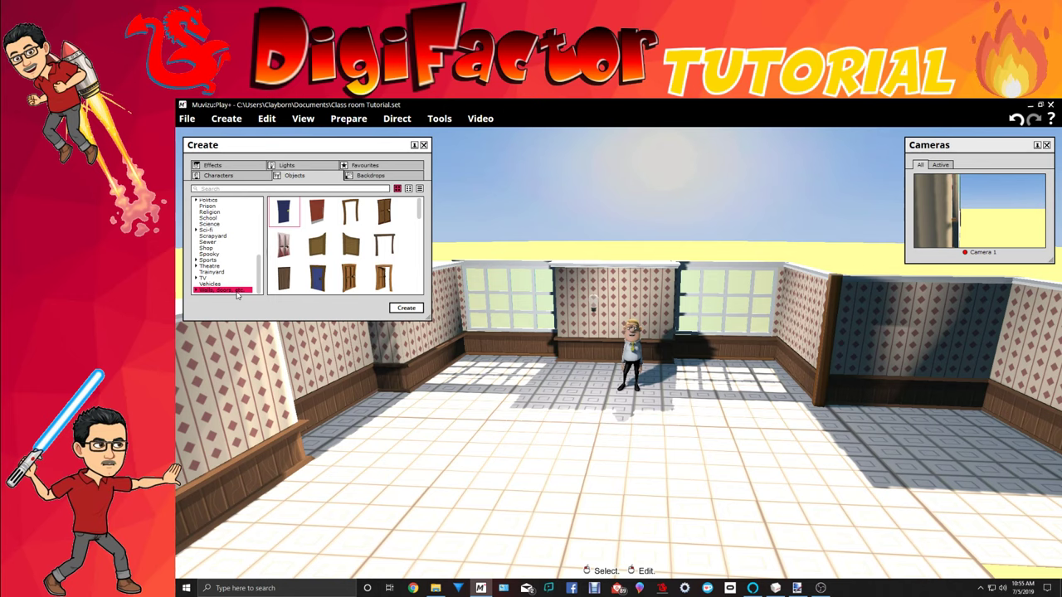
pyautogui.scroll(-1, 335, 266)
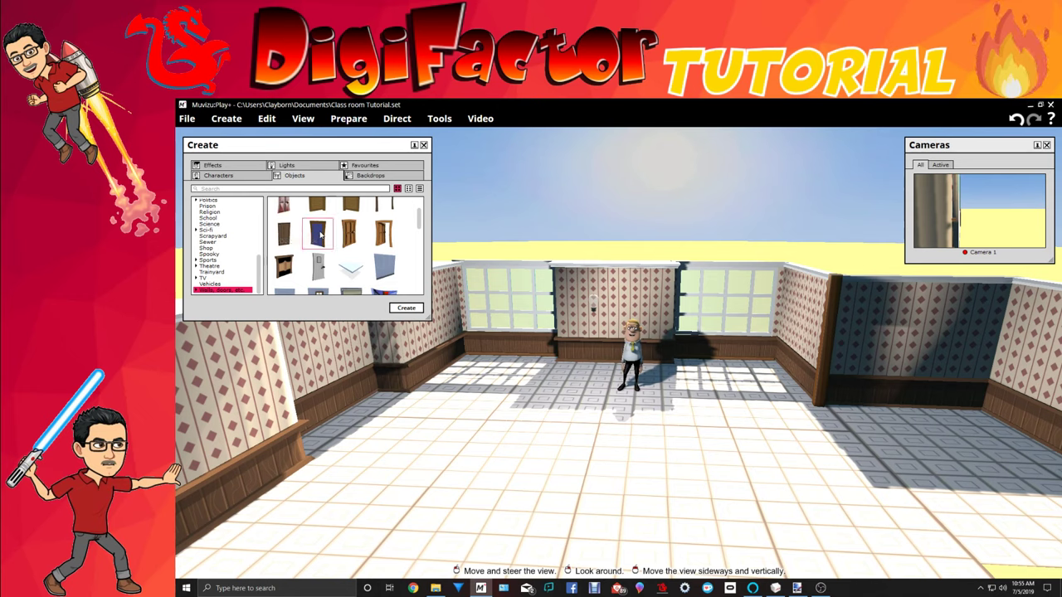
pyautogui.click(407, 308)
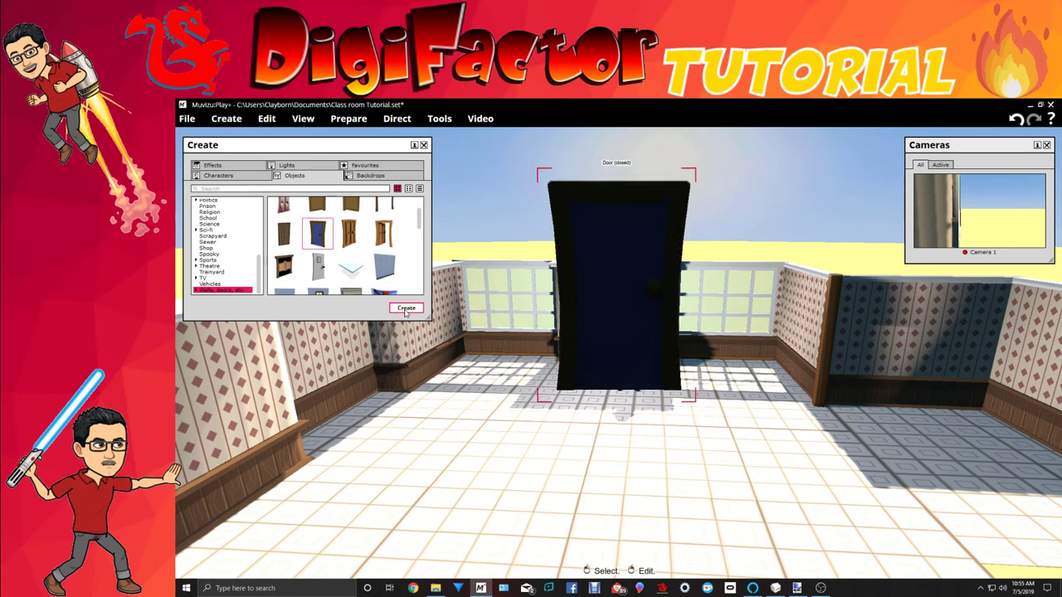
# Place the new door against the recessed side wall and close the object library.
pyautogui.moveTo(615, 464); pyautogui.dragTo(595, 464, button='right')
pyautogui.moveTo(615, 465); pyautogui.dragTo(365, 357)
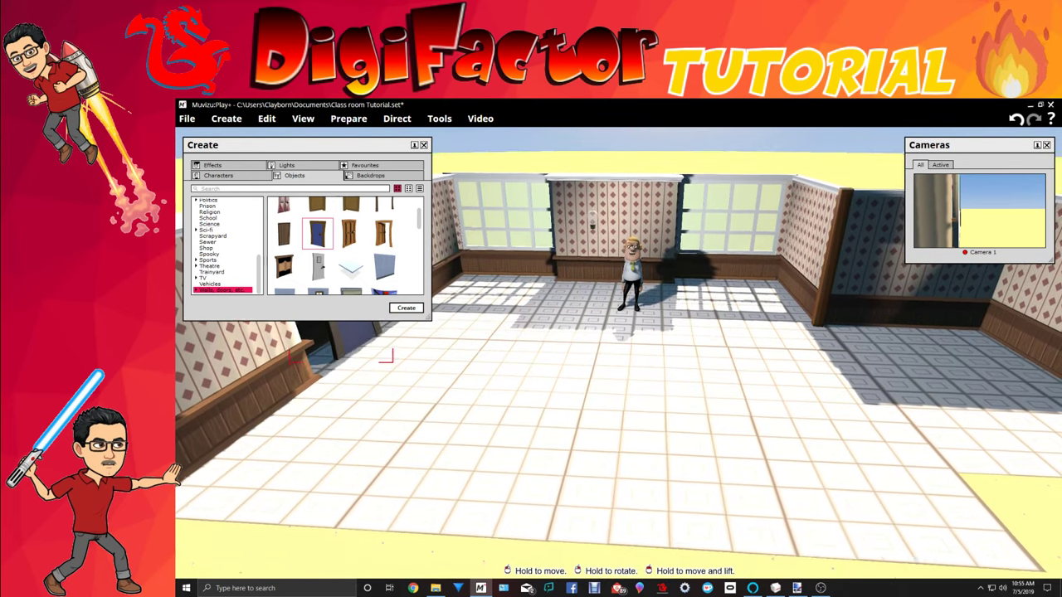
pyautogui.click(423, 146)
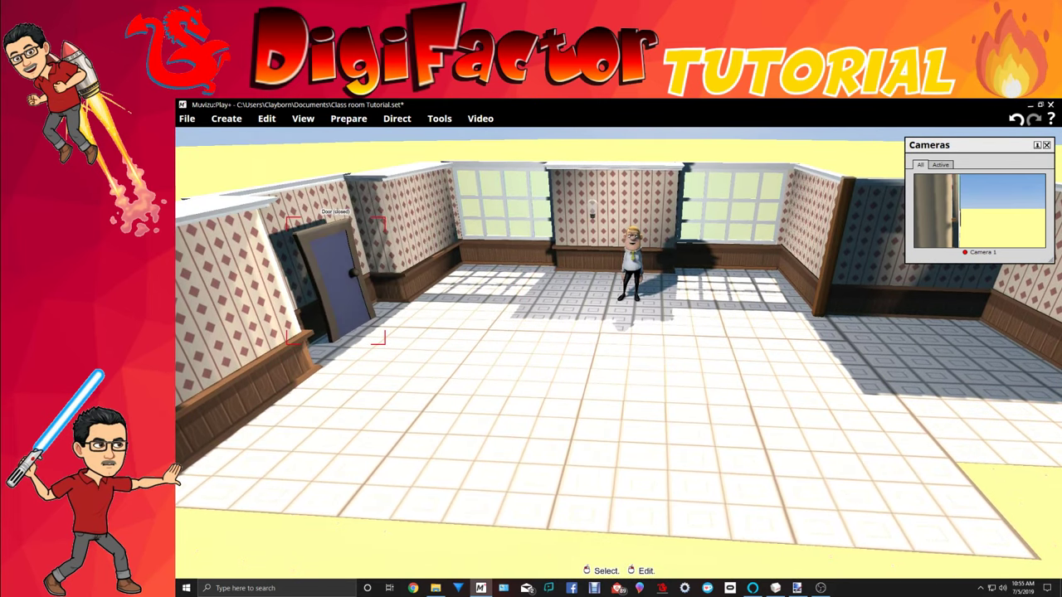
pyautogui.moveTo(499, 251); pyautogui.dragTo(696, 337, button='right')
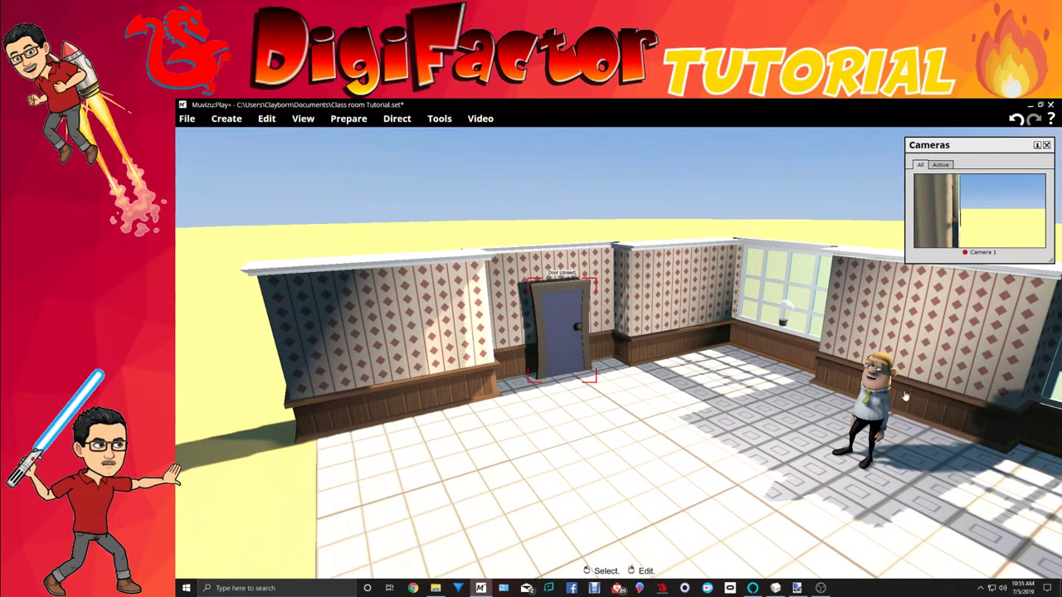
pyautogui.click(875, 377)
pyautogui.rightClick(870, 355)
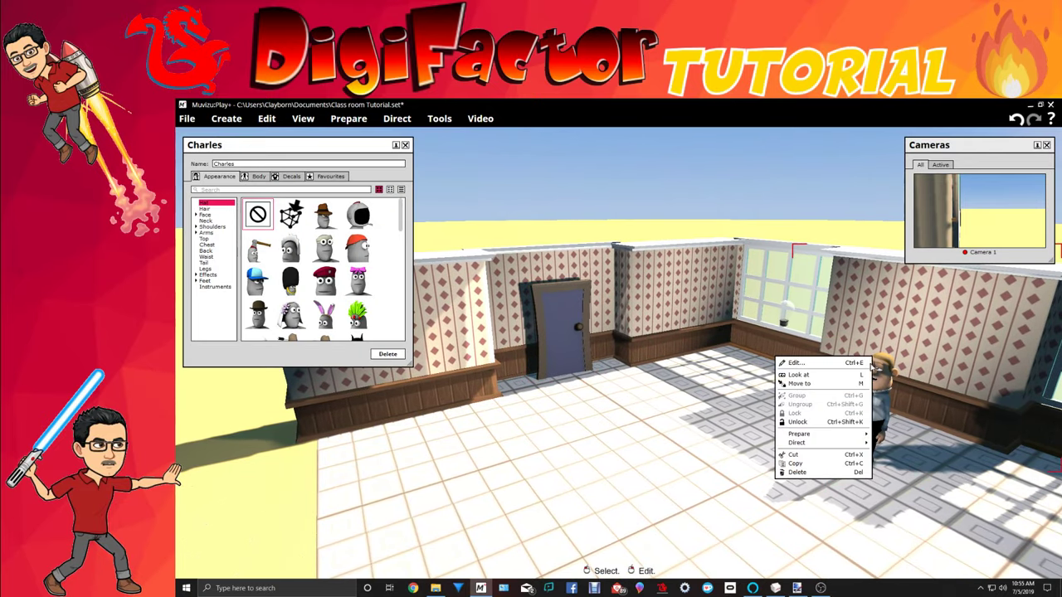
pyautogui.click(406, 145)
pyautogui.doubleClick(871, 377)
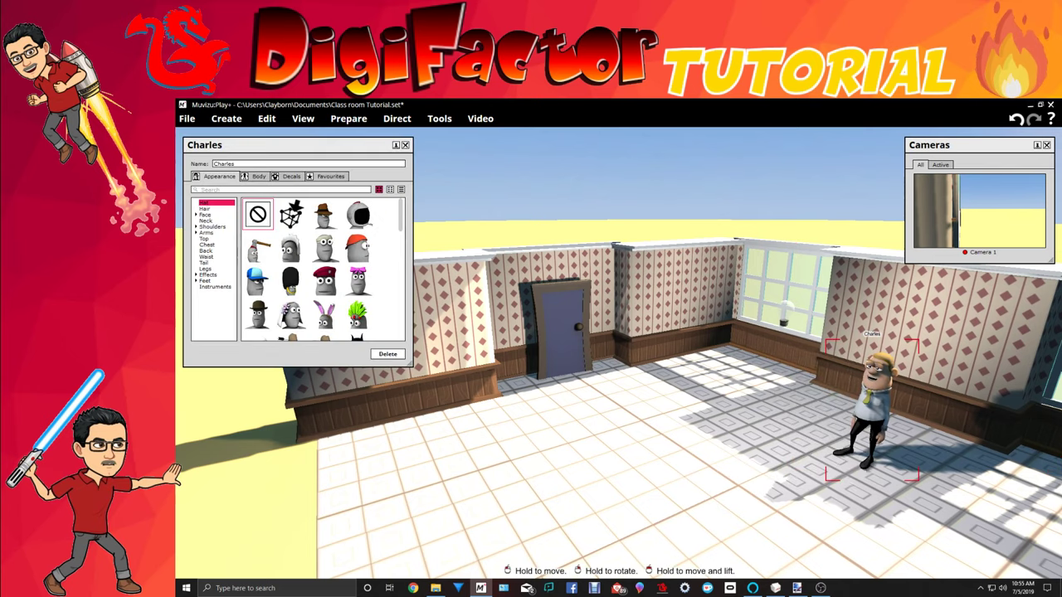
pyautogui.click(406, 145)
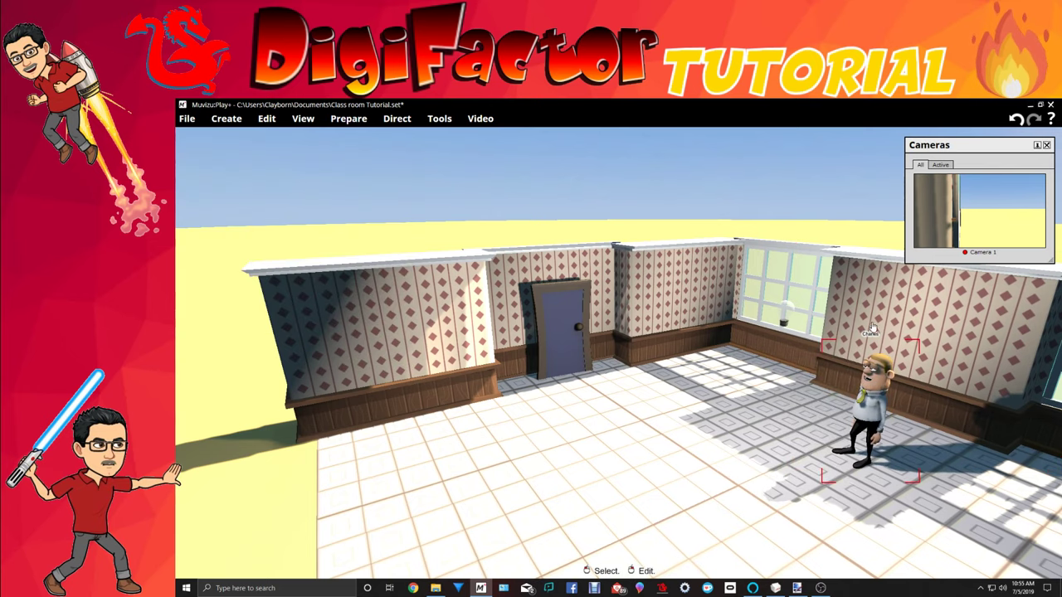
# Move the character in front of the door and adjust the door's position against the side wall.
pyautogui.moveTo(867, 398); pyautogui.dragTo(593, 357)
pyautogui.moveTo(618, 446); pyautogui.dragTo(643, 450)
pyautogui.scroll(5, 644, 451)
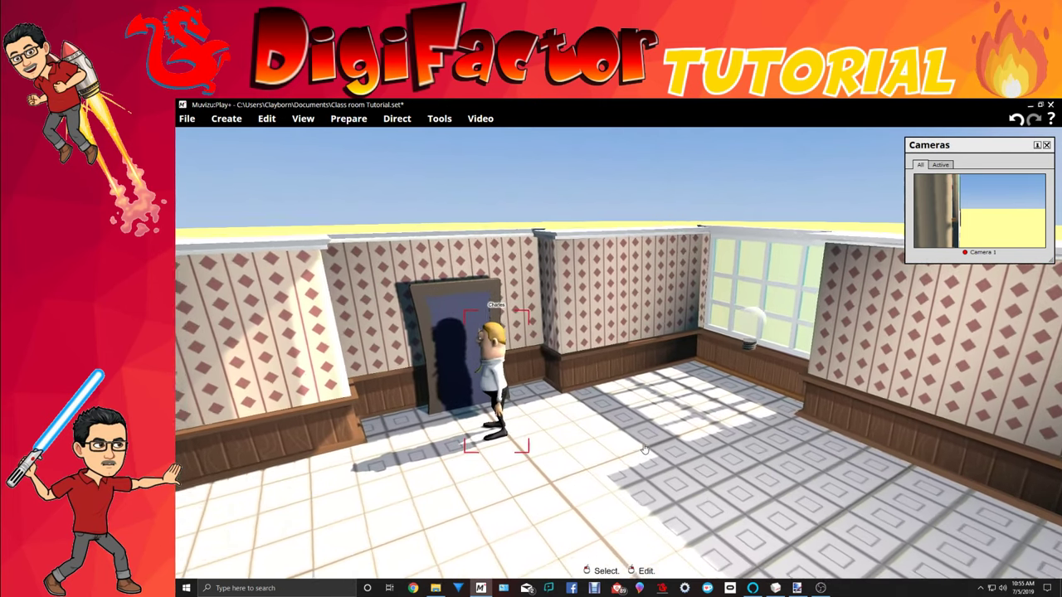
pyautogui.moveTo(445, 288); pyautogui.dragTo(429, 287)
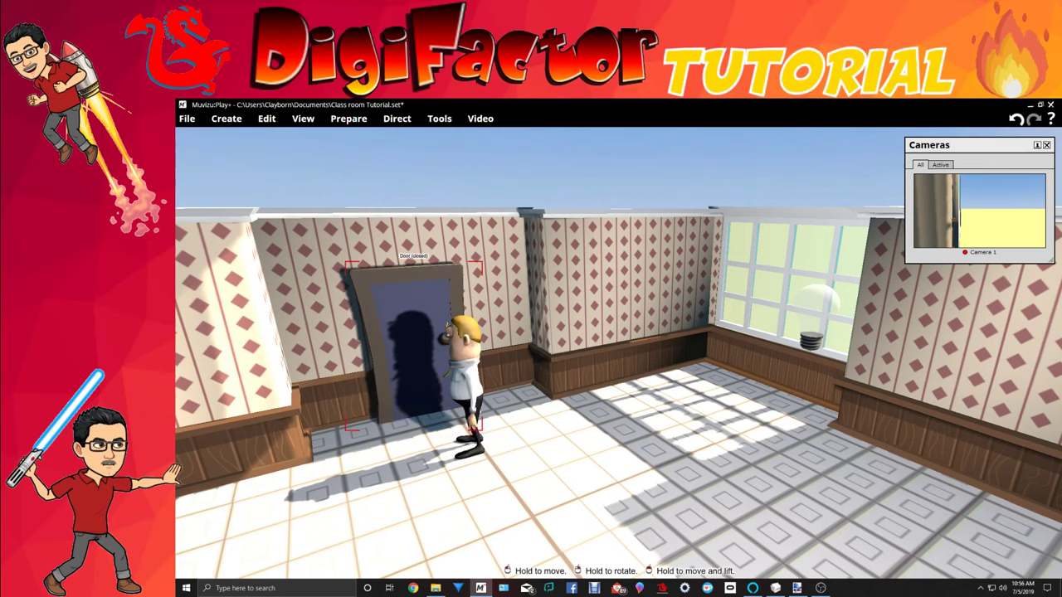
pyautogui.rightClick(421, 303)
pyautogui.click(415, 310)
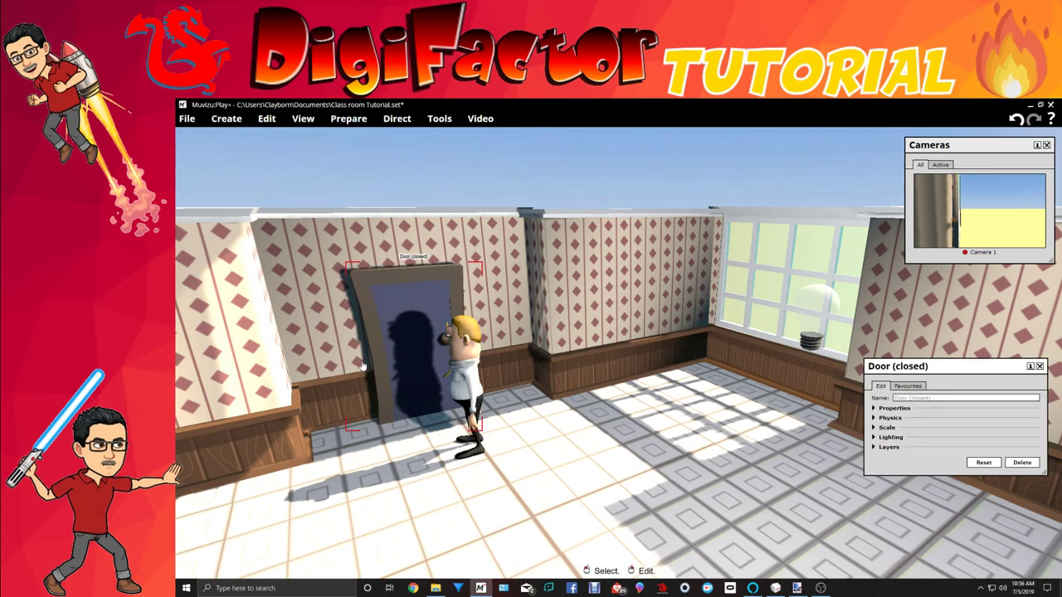
pyautogui.click(1040, 367)
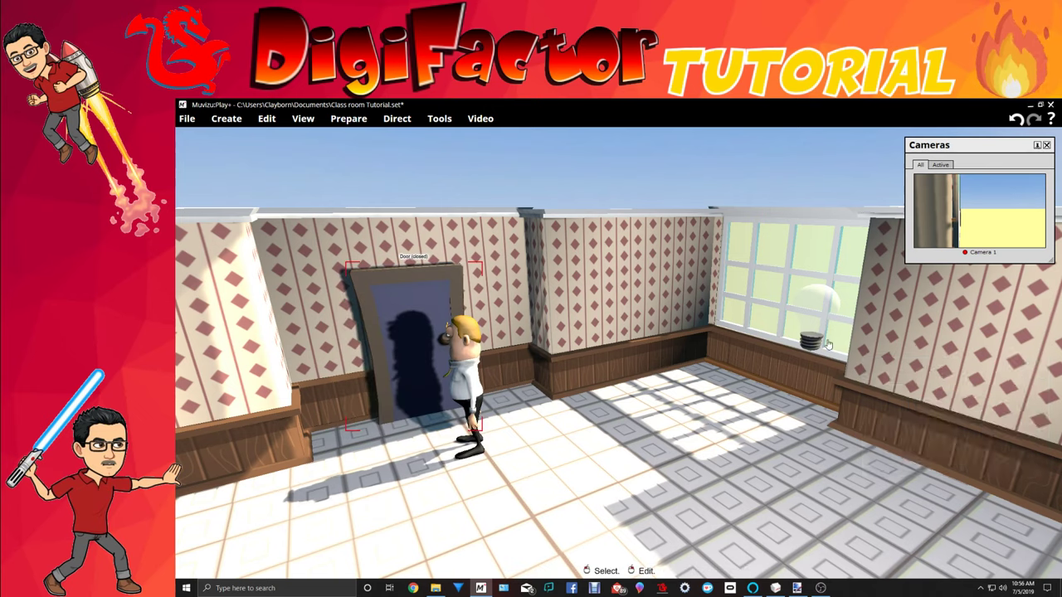
# Set the door's object movement animation to Key framed and close the movement settings.
pyautogui.rightClick(384, 299)
pyautogui.moveTo(345, 387)
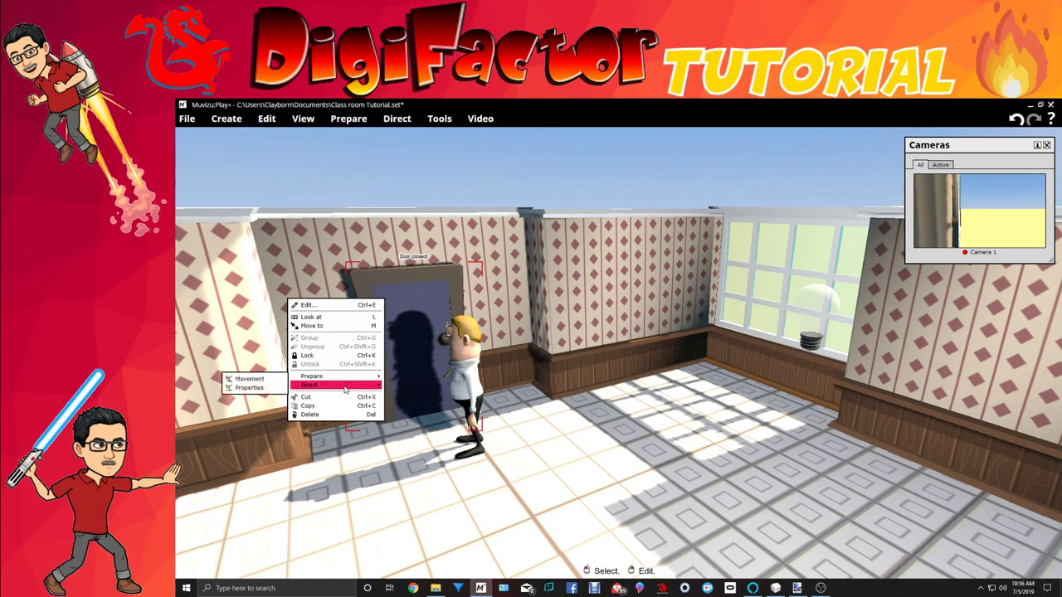
pyautogui.click(250, 387)
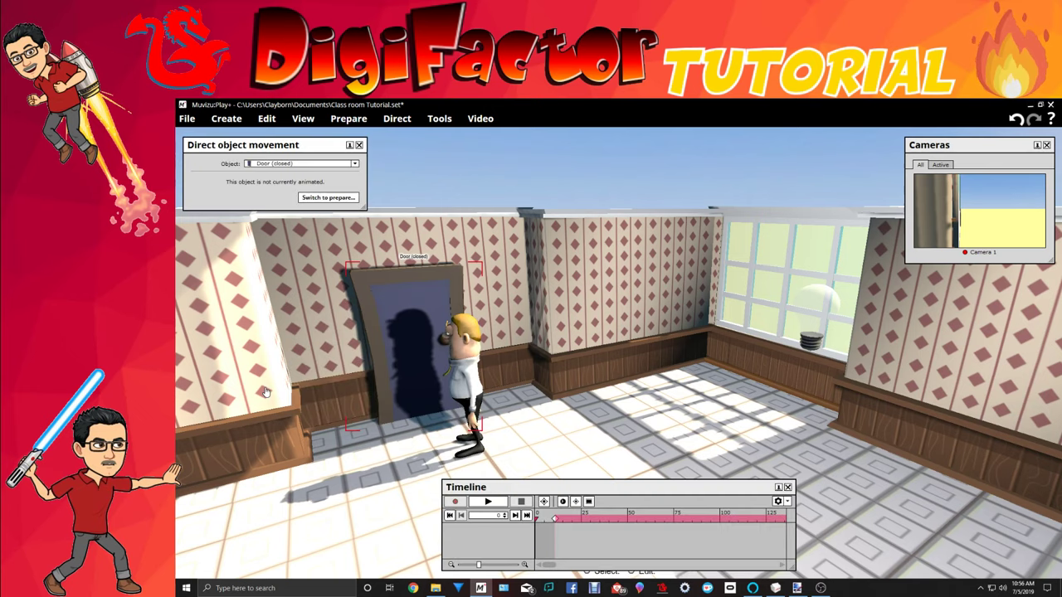
pyautogui.click(318, 199)
pyautogui.click(269, 175)
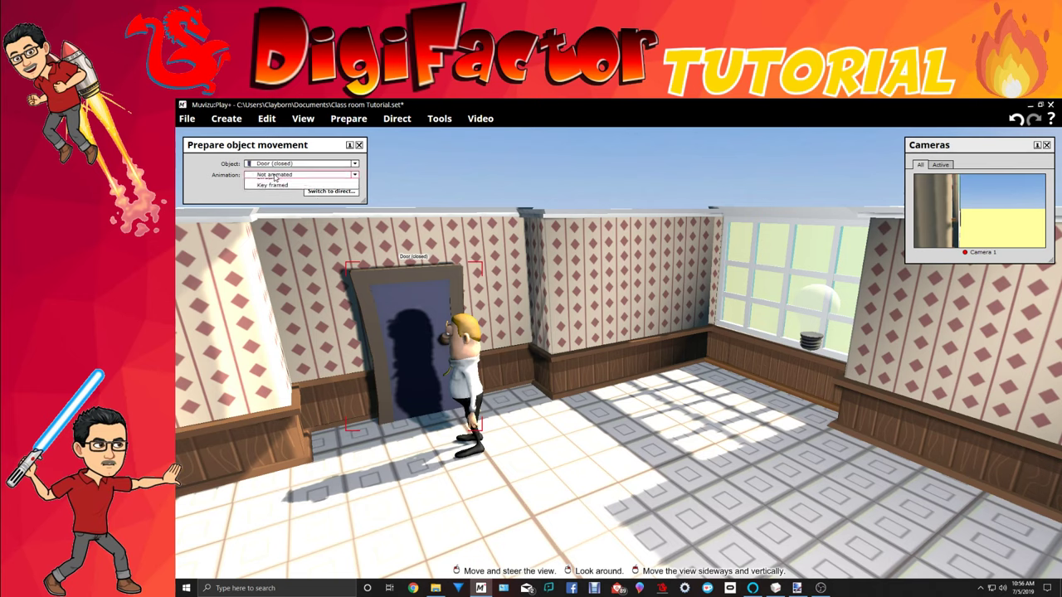
pyautogui.click(267, 197)
pyautogui.click(330, 192)
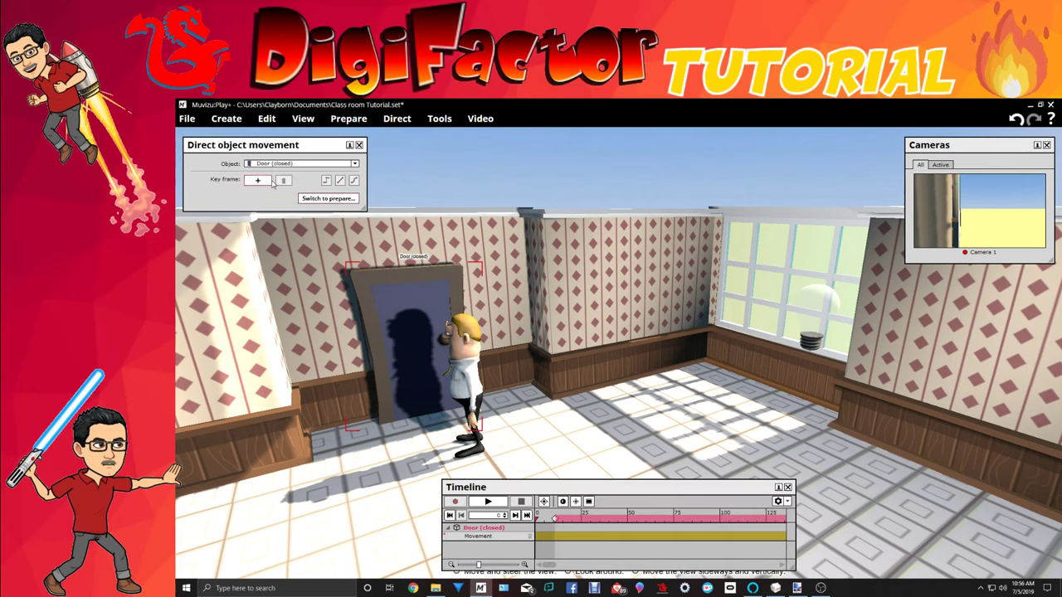
pyautogui.click(358, 145)
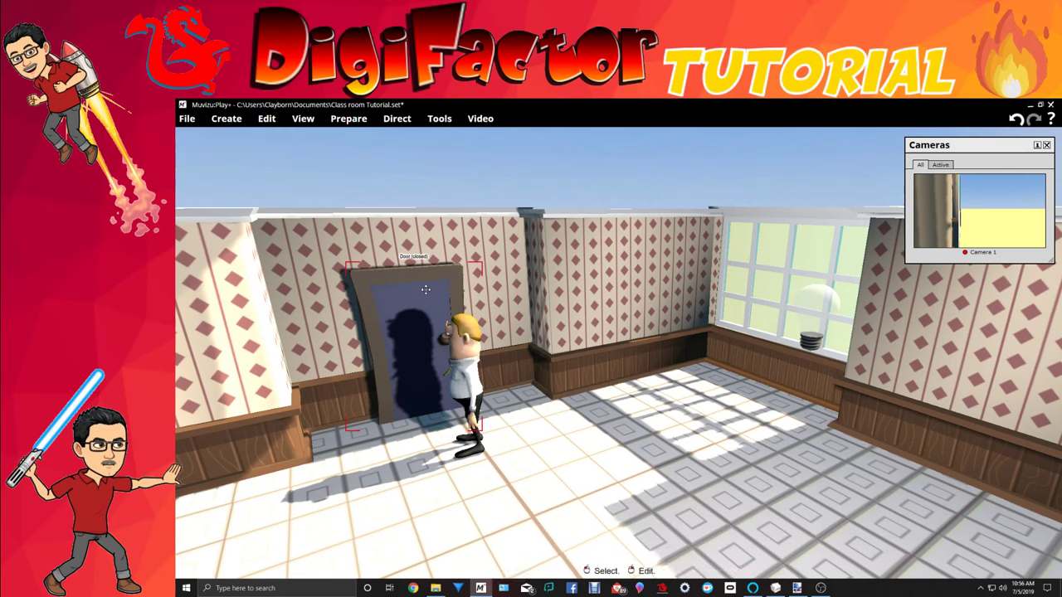
# Nudge the door into its final position in the recessed wall, checking the fit from several viewpoints.
pyautogui.click(425, 288)
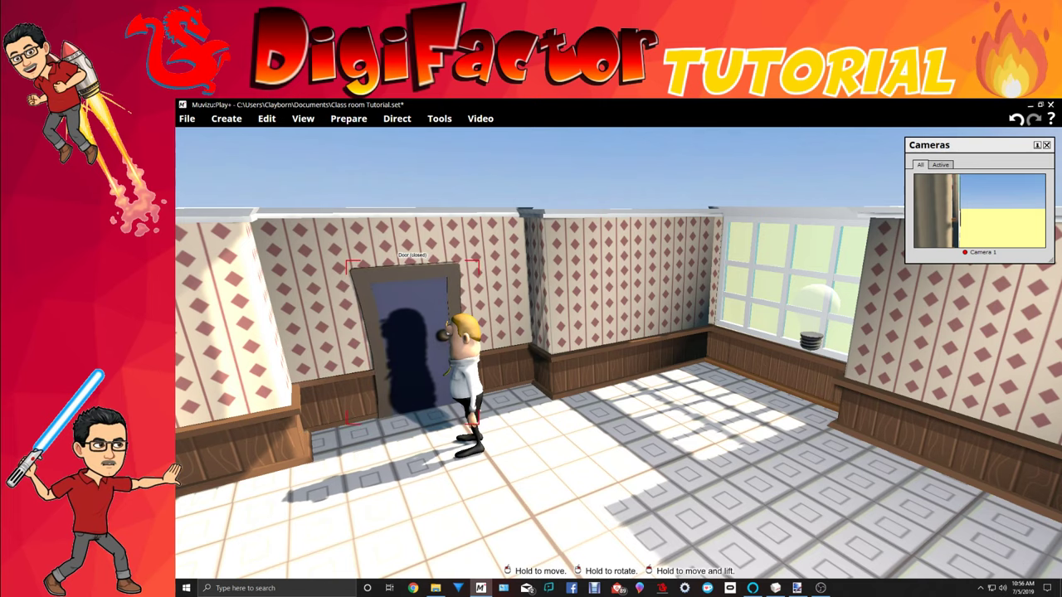
pyautogui.moveTo(619, 407); pyautogui.dragTo(798, 427, button='middle')
pyautogui.moveTo(573, 294); pyautogui.dragTo(782, 280, button='right')
pyautogui.moveTo(782, 280); pyautogui.dragTo(644, 273, button='middle')
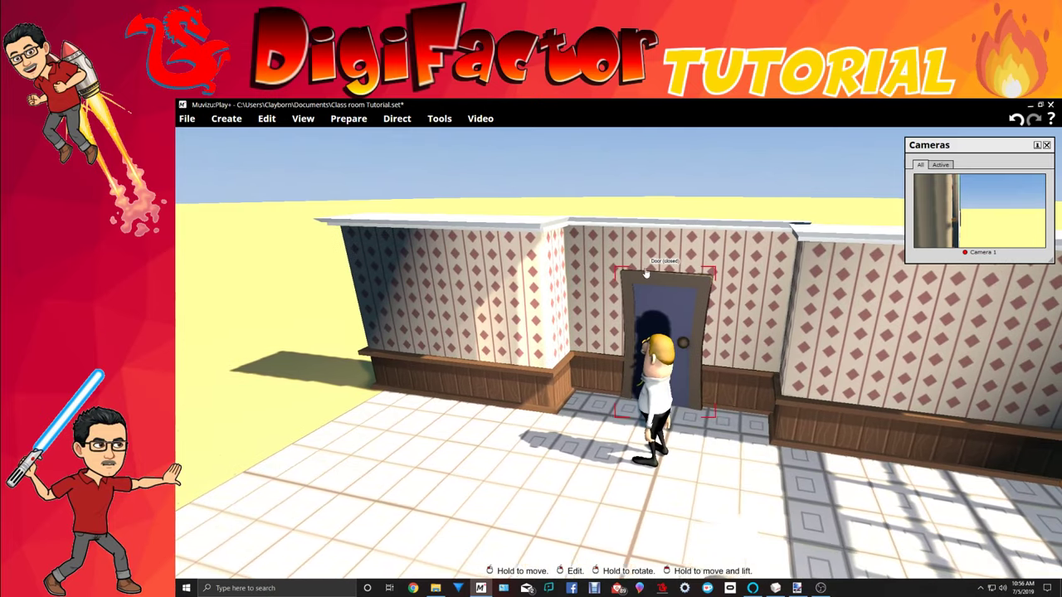
pyautogui.moveTo(666, 311); pyautogui.dragTo(670, 312)
pyautogui.moveTo(718, 402); pyautogui.dragTo(585, 419, button='middle')
pyautogui.moveTo(586, 419); pyautogui.dragTo(699, 464, button='right')
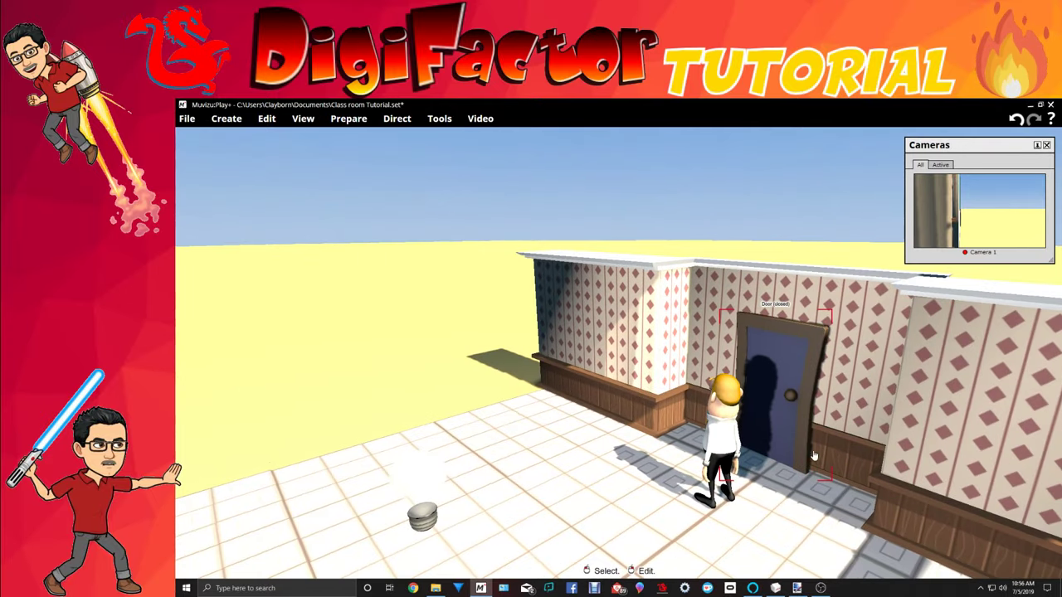
# Set the door panel's colour to light brown B88C5A in the door's properties.
pyautogui.moveTo(777, 394); pyautogui.dragTo(776, 394, button='right')
pyautogui.moveTo(895, 319); pyautogui.dragTo(891, 319, button='middle')
pyautogui.rightClick(820, 335)
pyautogui.click(788, 353)
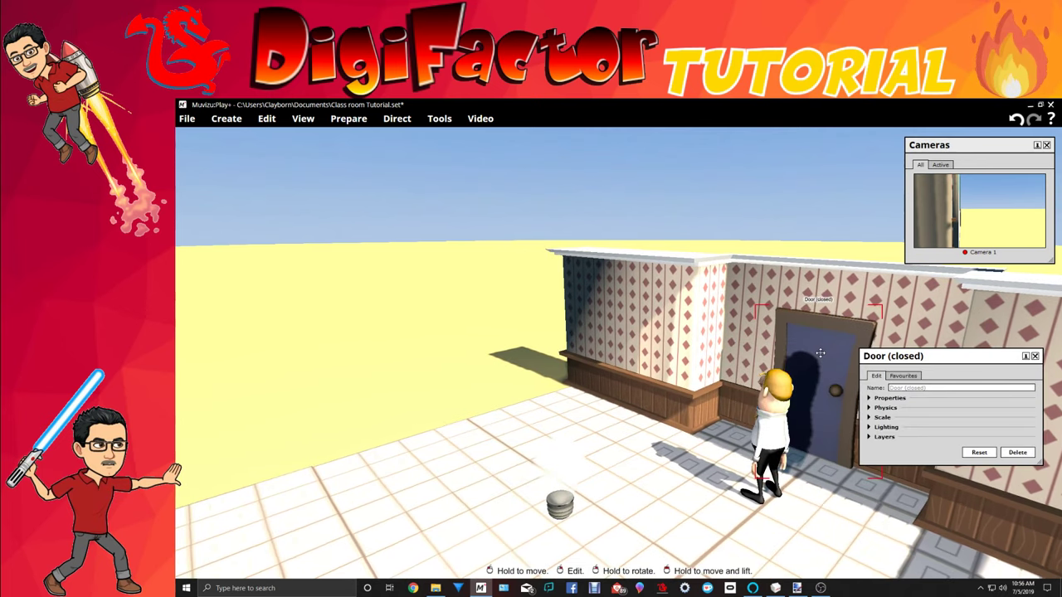
pyautogui.click(888, 398)
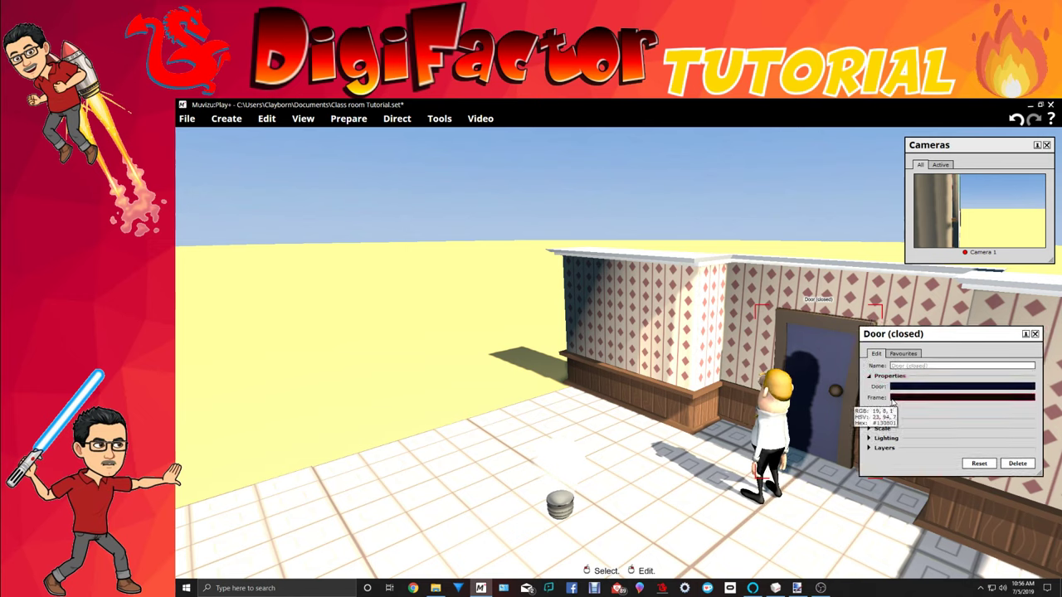
pyautogui.click(955, 398)
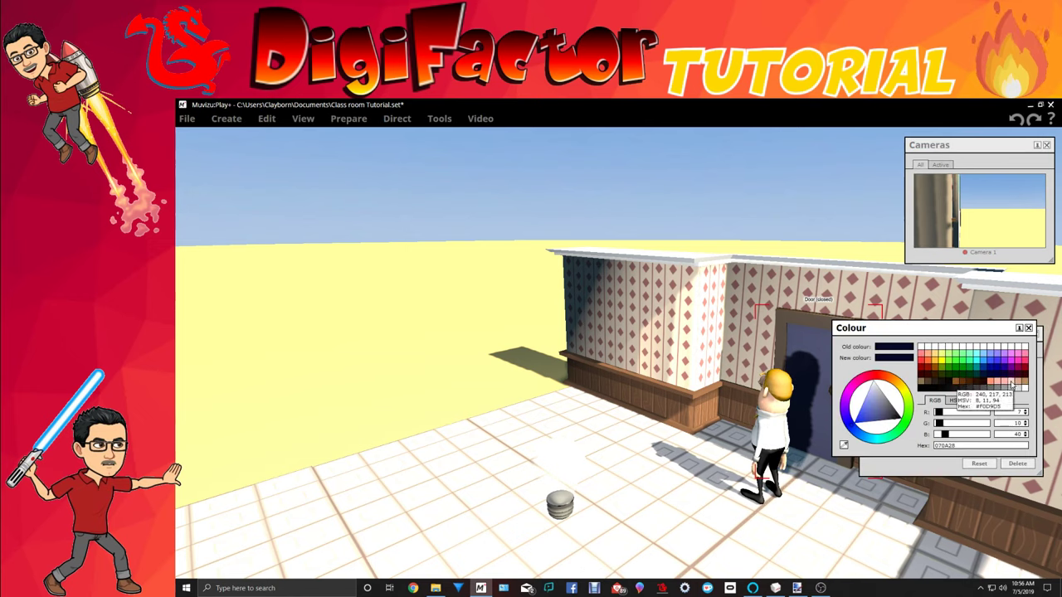
pyautogui.click(1017, 384)
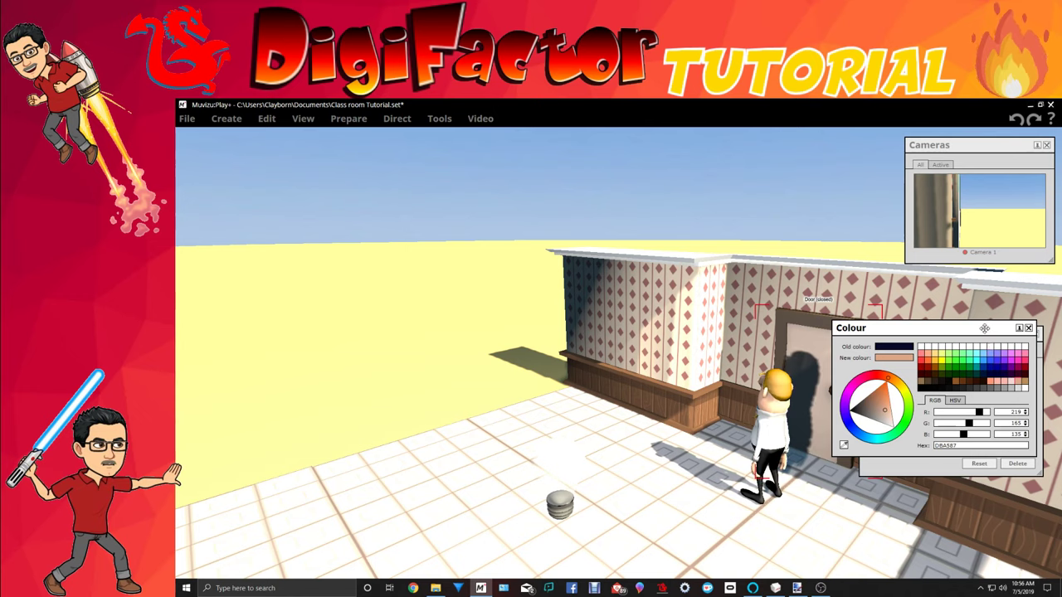
pyautogui.moveTo(984, 329); pyautogui.dragTo(699, 338)
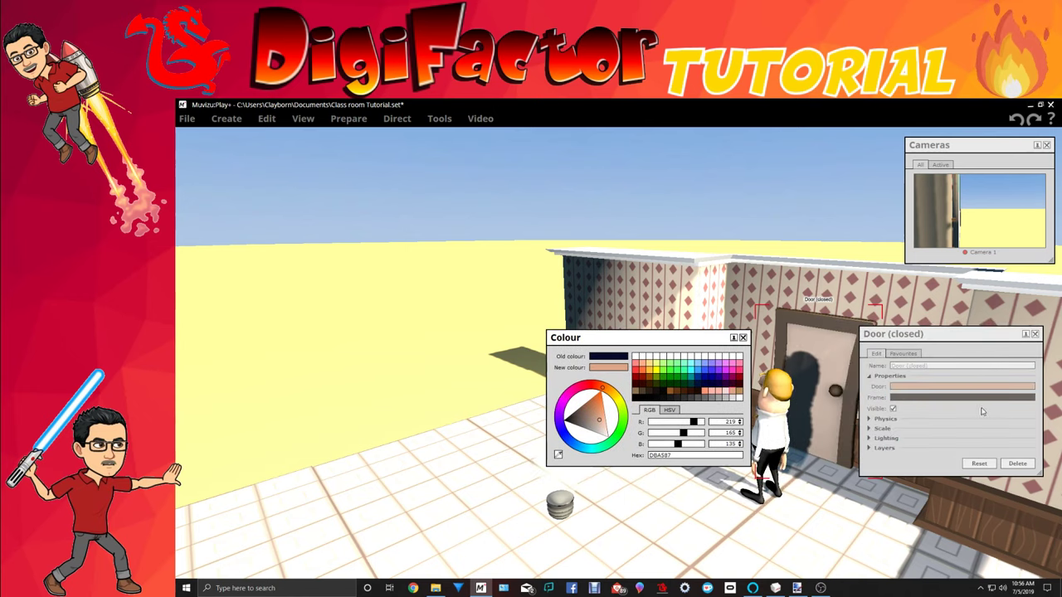
pyautogui.click(738, 397)
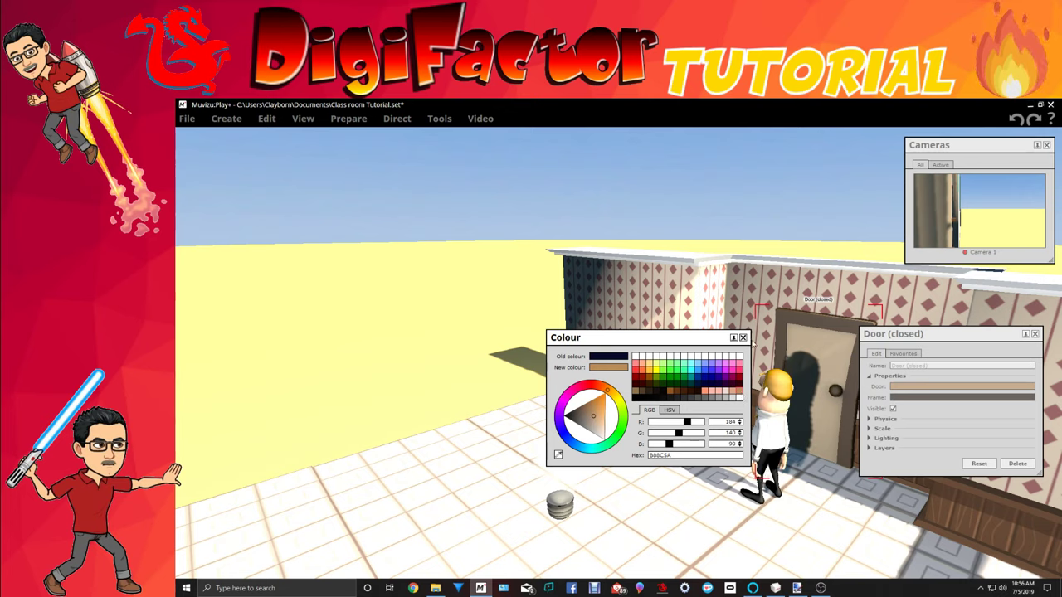
pyautogui.click(742, 338)
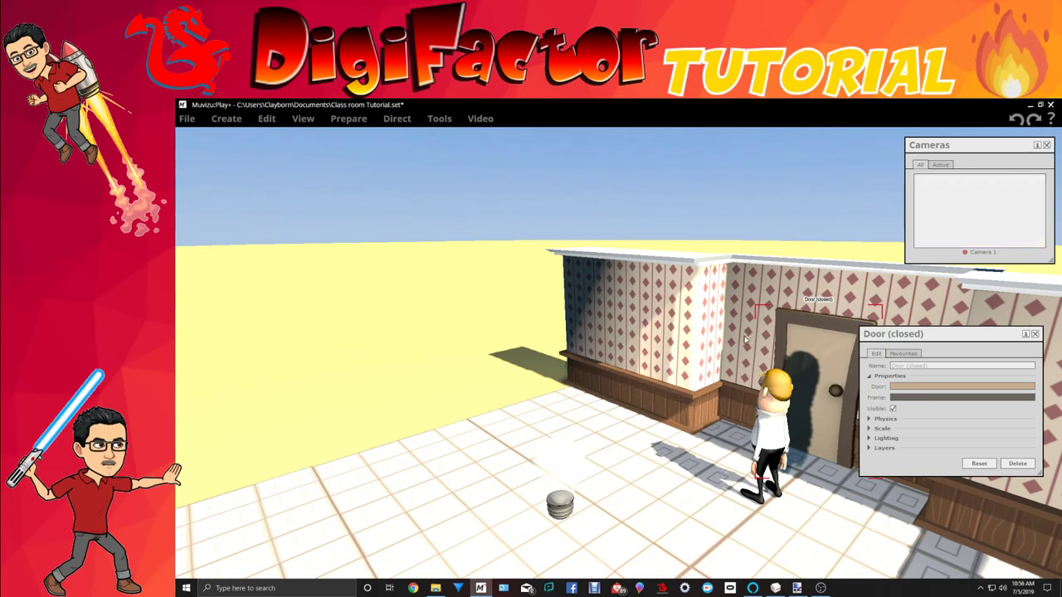
# Set the door frame's colour to dark brown in the door's properties and close the properties.
pyautogui.click(912, 399)
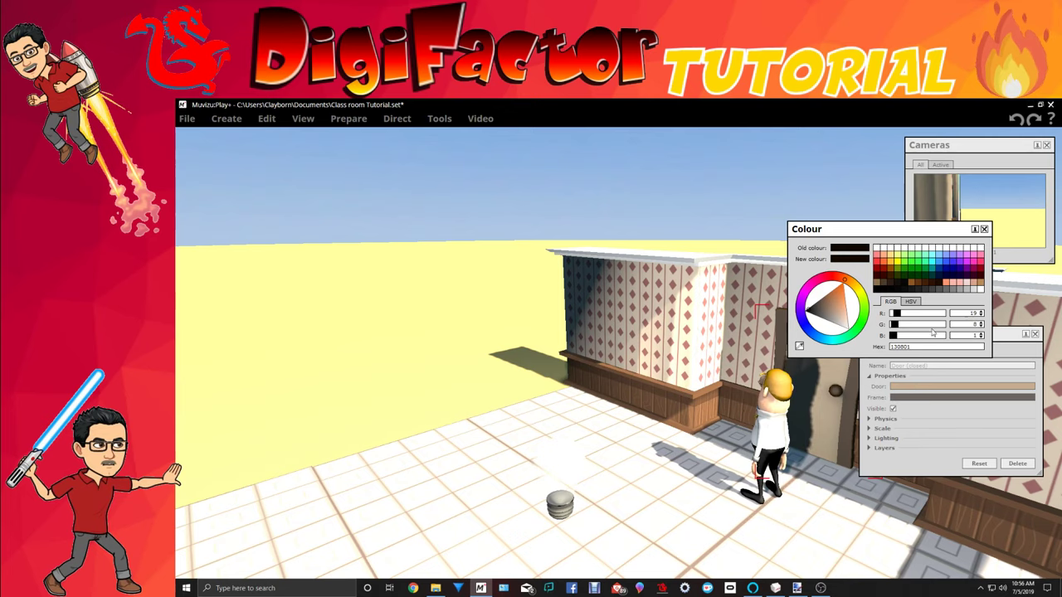
pyautogui.click(912, 283)
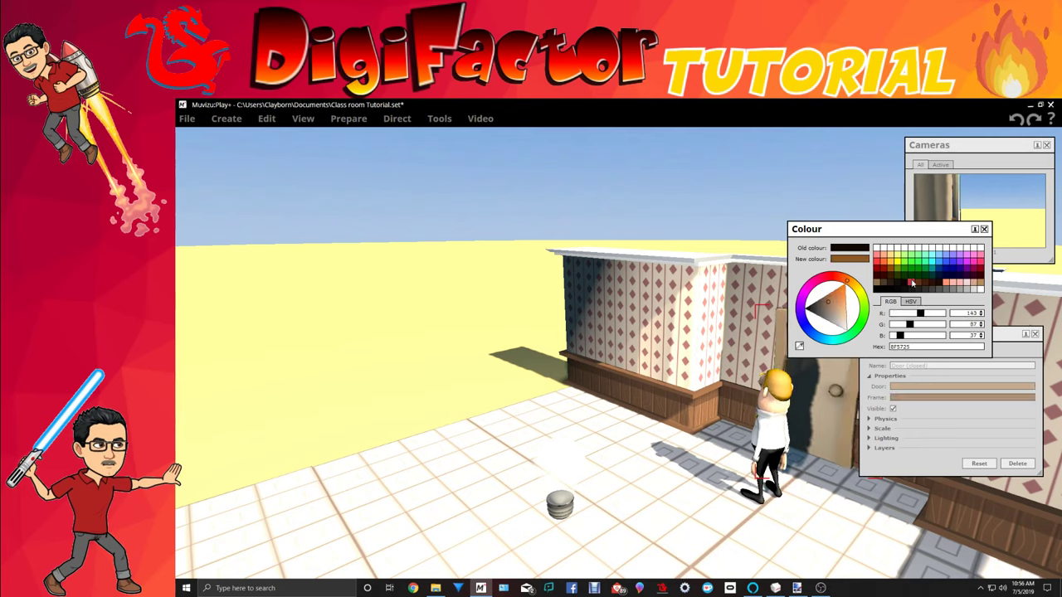
pyautogui.click(925, 284)
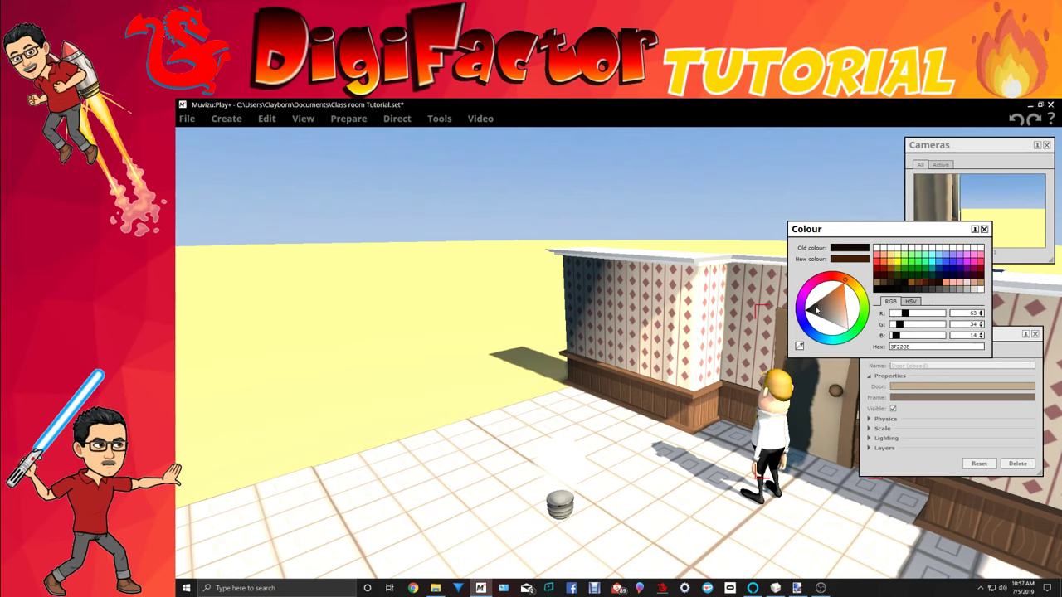
pyautogui.moveTo(813, 309)
pyautogui.mouseDown()
pyautogui.moveTo(831, 307)
pyautogui.moveTo(817, 302)
pyautogui.mouseUp()
pyautogui.click(984, 229)
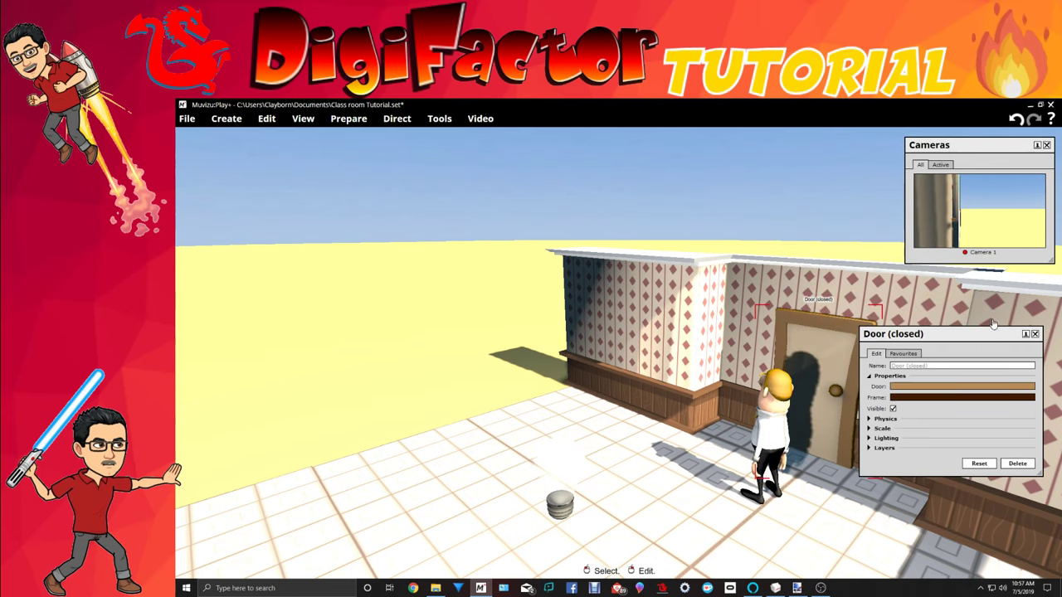
pyautogui.click(1036, 334)
# Reopen the closed door's properties, set the frame colour to dark brown 260E00 and close them.
pyautogui.moveTo(974, 397); pyautogui.dragTo(904, 403, button='middle')
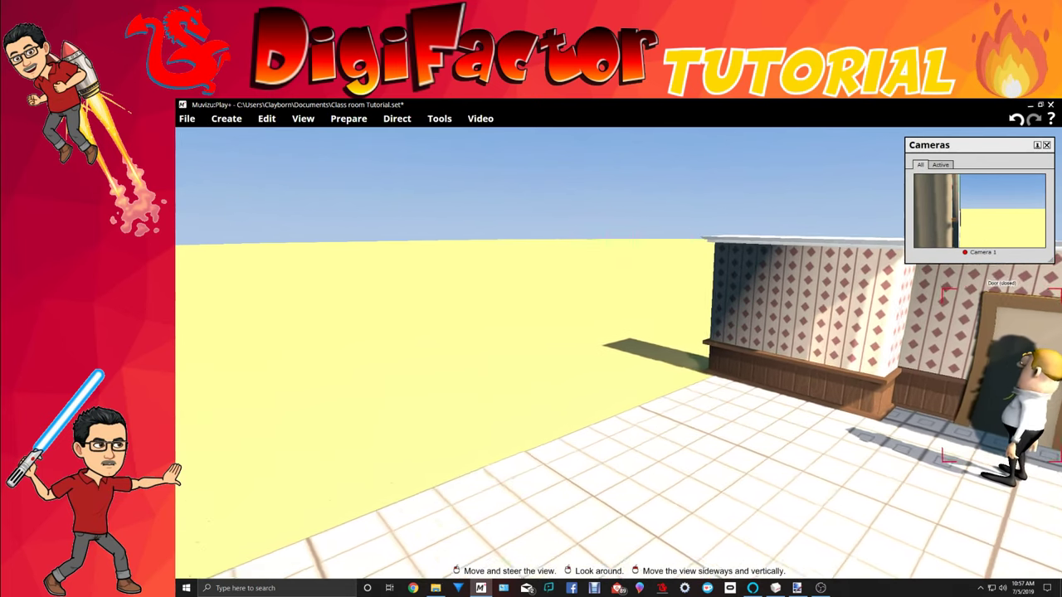
pyautogui.moveTo(904, 404); pyautogui.dragTo(962, 390, button='right')
pyautogui.moveTo(962, 390); pyautogui.dragTo(887, 389, button='middle')
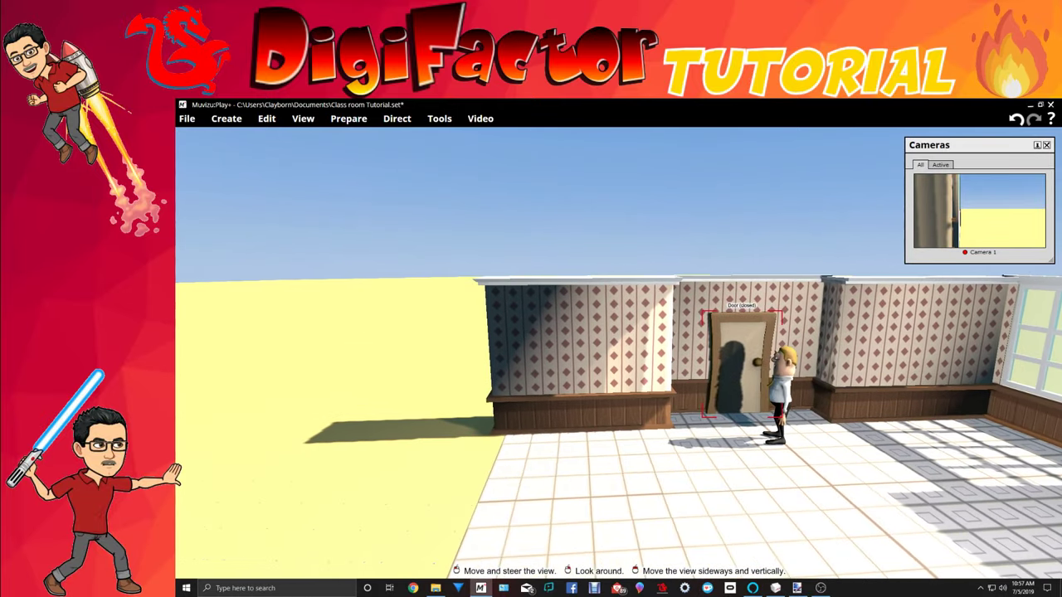
pyautogui.moveTo(971, 354); pyautogui.dragTo(952, 355, button='middle')
pyautogui.rightClick(800, 332)
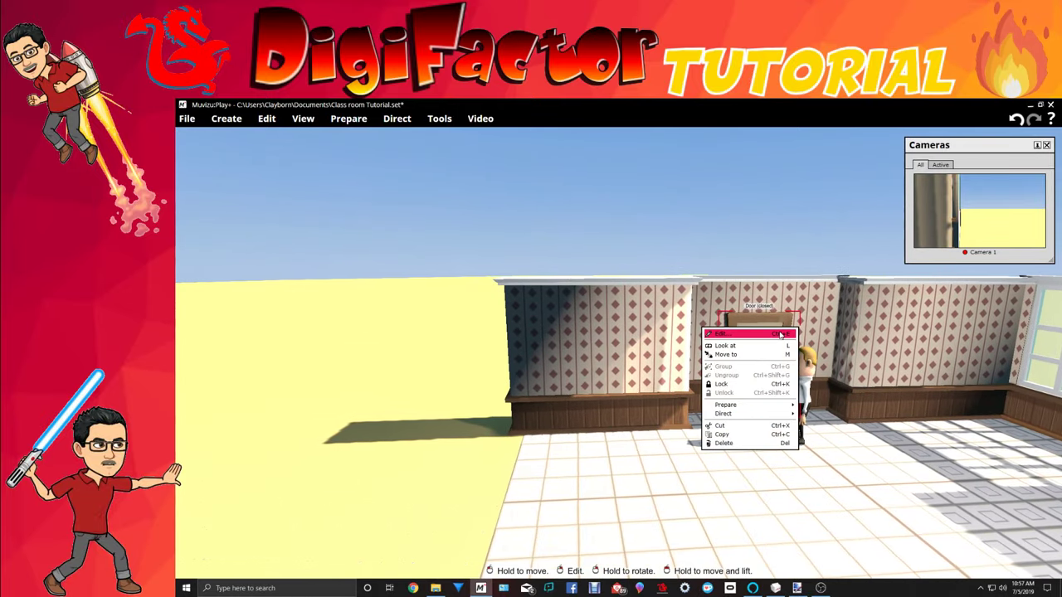
pyautogui.click(751, 335)
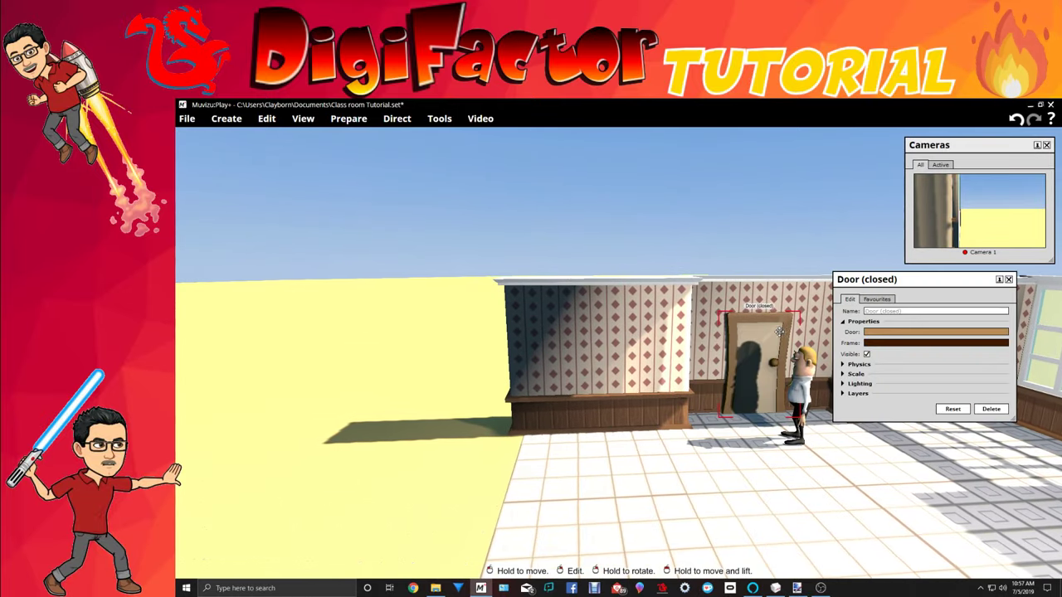
pyautogui.click(874, 345)
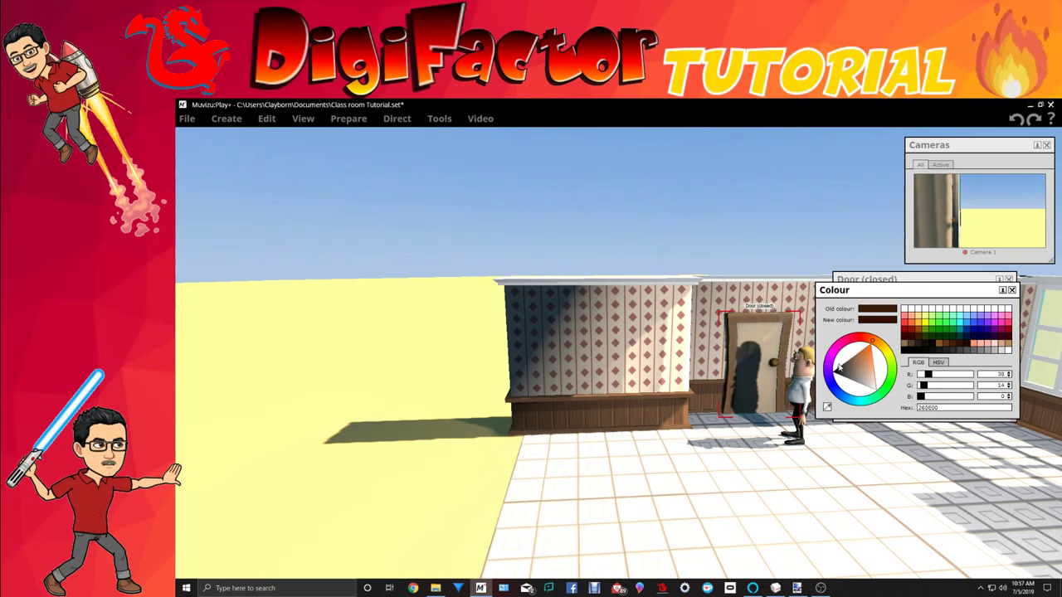
pyautogui.click(1011, 291)
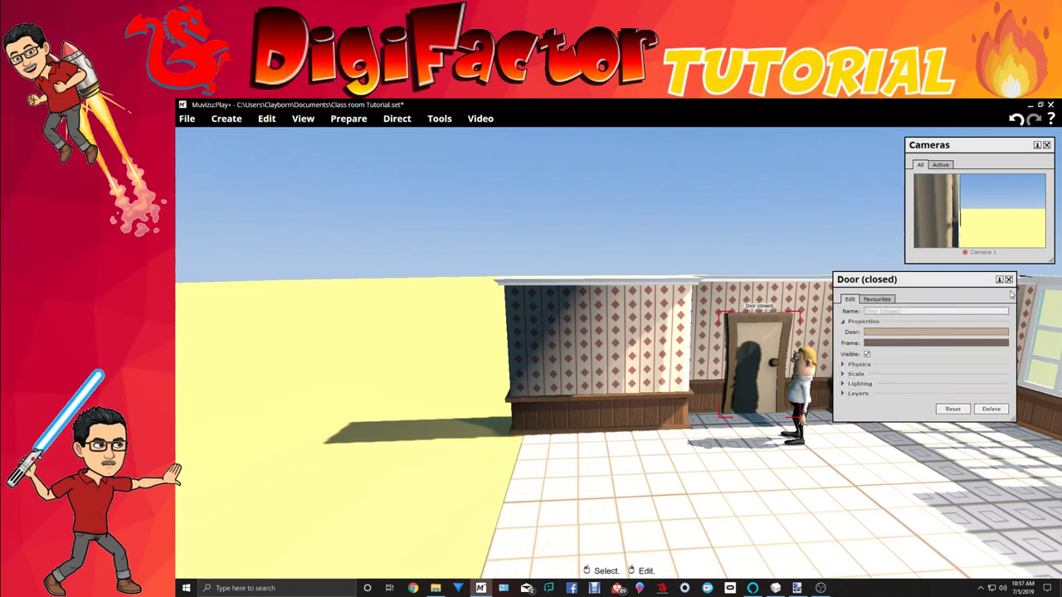
pyautogui.click(1009, 279)
# Lock the closed door in place and save the scene.
pyautogui.moveTo(830, 348); pyautogui.dragTo(788, 362)
pyautogui.moveTo(1060, 404); pyautogui.dragTo(843, 427)
pyautogui.rightClick(792, 359)
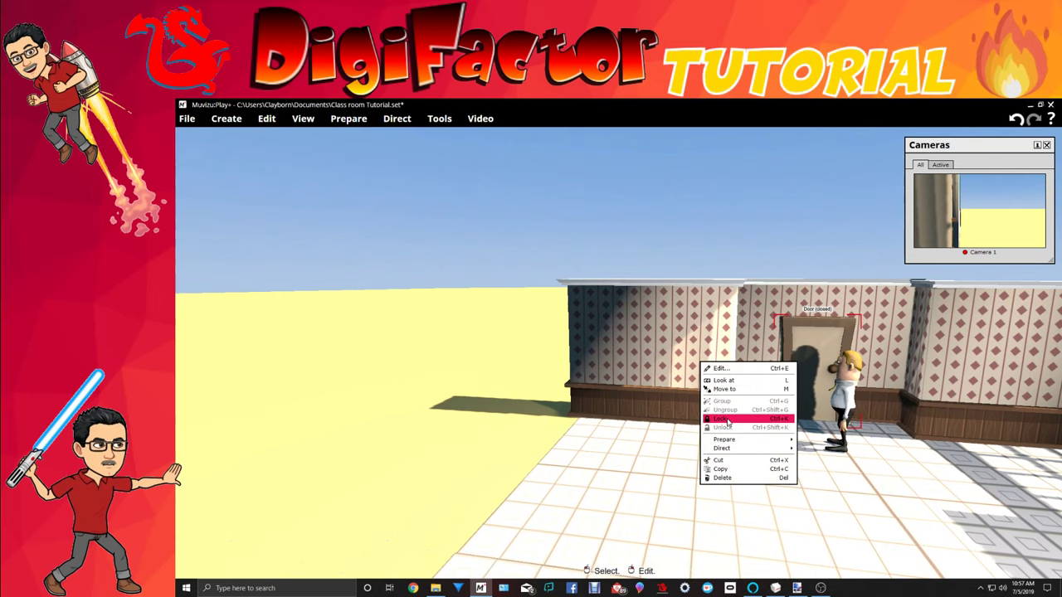
pyautogui.moveTo(684, 426); pyautogui.dragTo(585, 442, button='right')
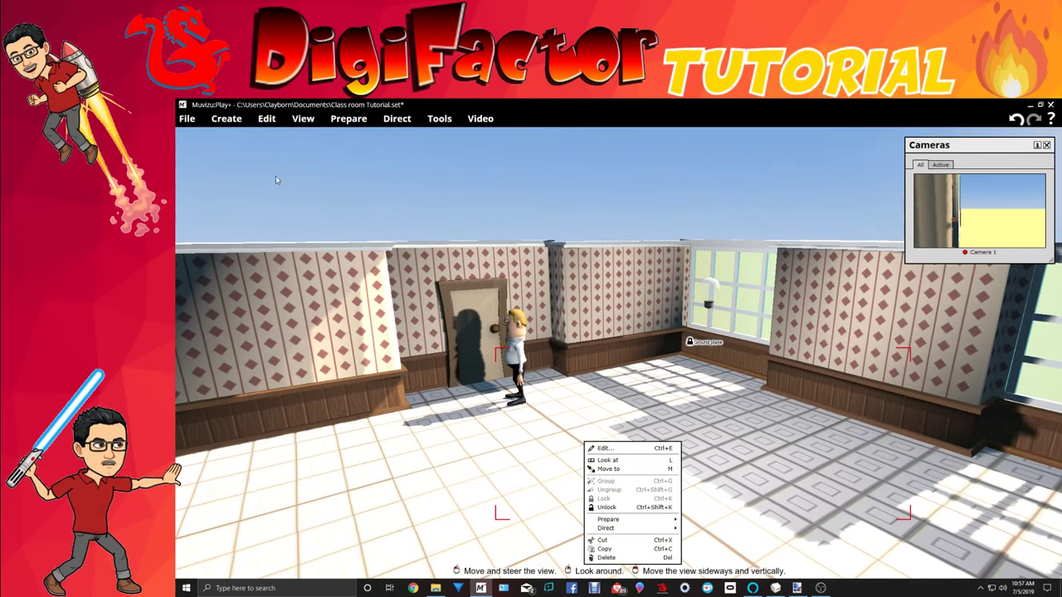
pyautogui.click(187, 118)
pyautogui.click(199, 169)
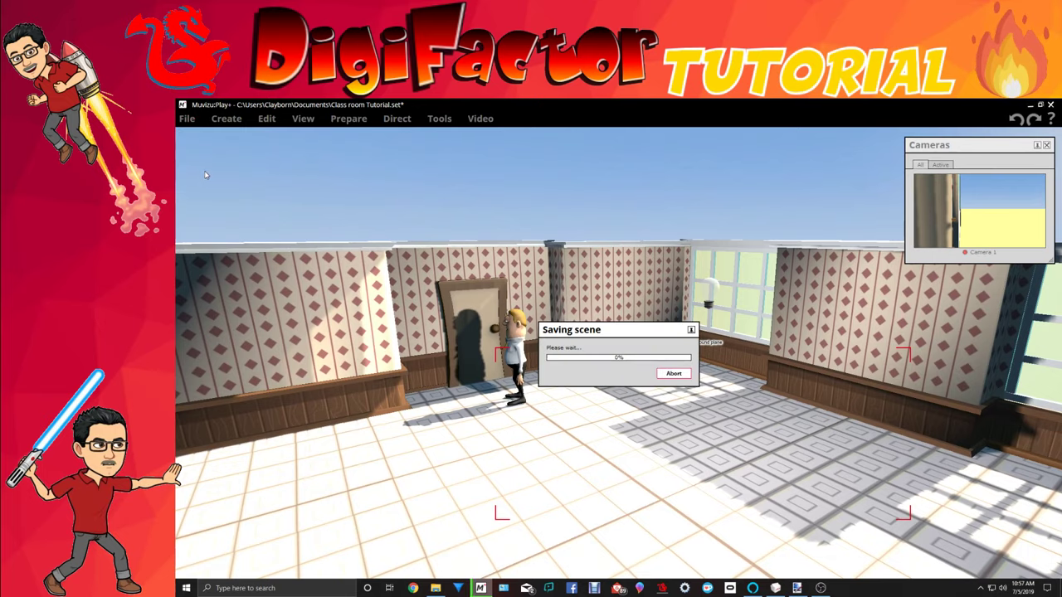
# Move the character from the recessed door across the room to the opposite wall, near its open end.
pyautogui.moveTo(585, 442); pyautogui.dragTo(506, 390, button='middle')
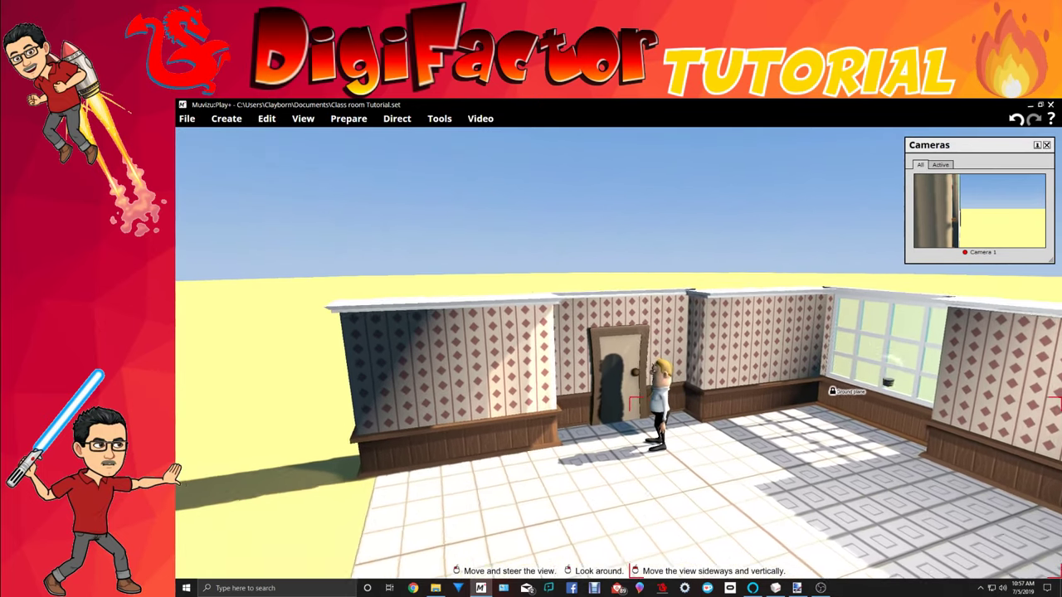
pyautogui.moveTo(505, 390); pyautogui.dragTo(589, 415, button='right')
pyautogui.moveTo(589, 415); pyautogui.dragTo(530, 419, button='middle')
pyautogui.moveTo(531, 419); pyautogui.dragTo(614, 435, button='right')
pyautogui.moveTo(614, 435); pyautogui.dragTo(515, 436, button='middle')
pyautogui.moveTo(515, 435); pyautogui.dragTo(614, 407, button='right')
pyautogui.moveTo(383, 325); pyautogui.dragTo(568, 408, button='right')
pyautogui.moveTo(196, 531); pyautogui.dragTo(943, 374)
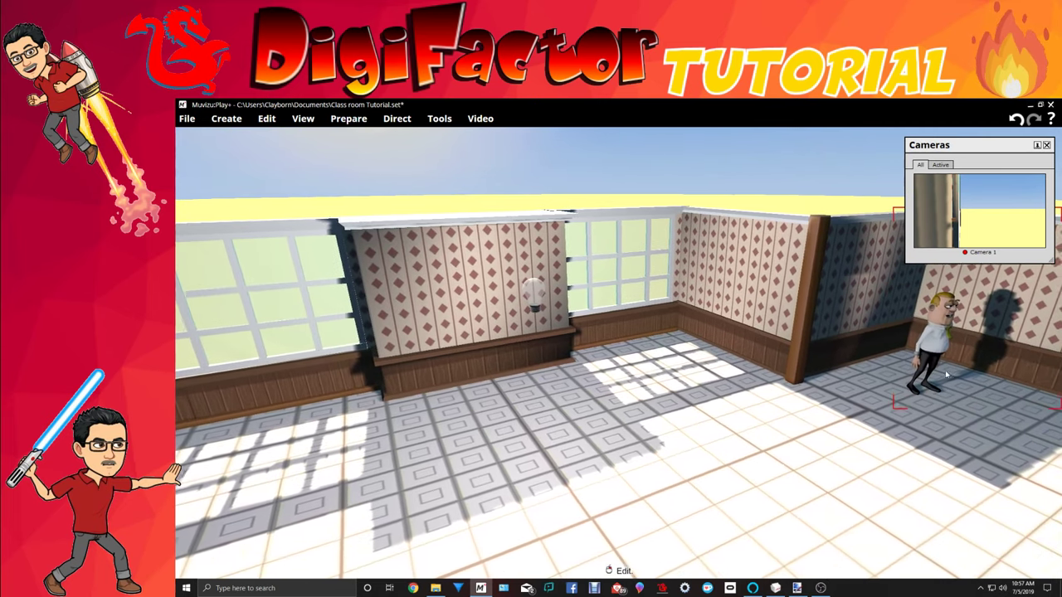
pyautogui.moveTo(943, 374); pyautogui.dragTo(817, 448, button='right')
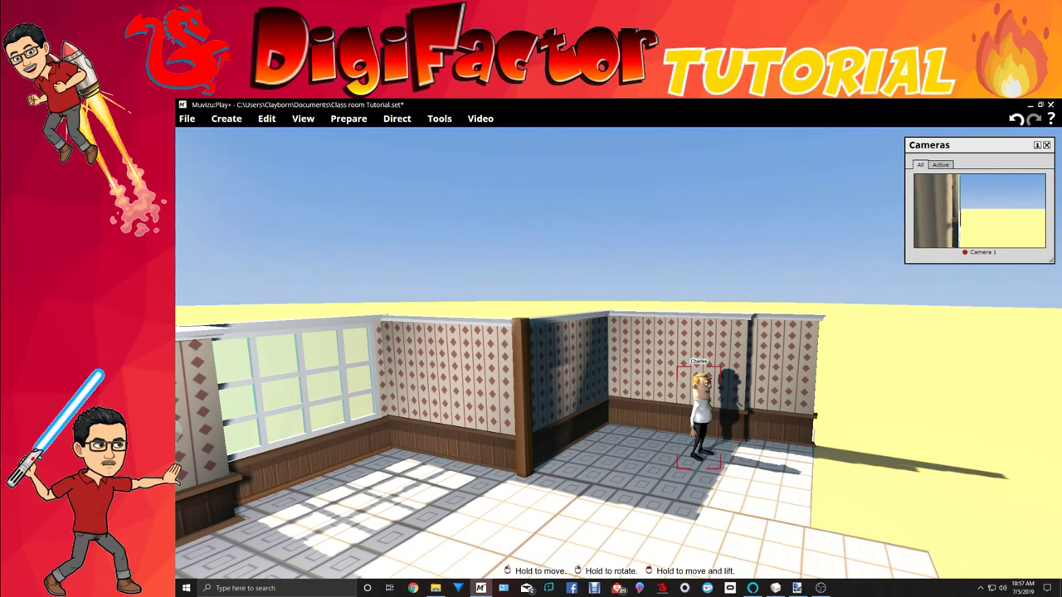
pyautogui.moveTo(811, 471); pyautogui.dragTo(741, 491, button='right')
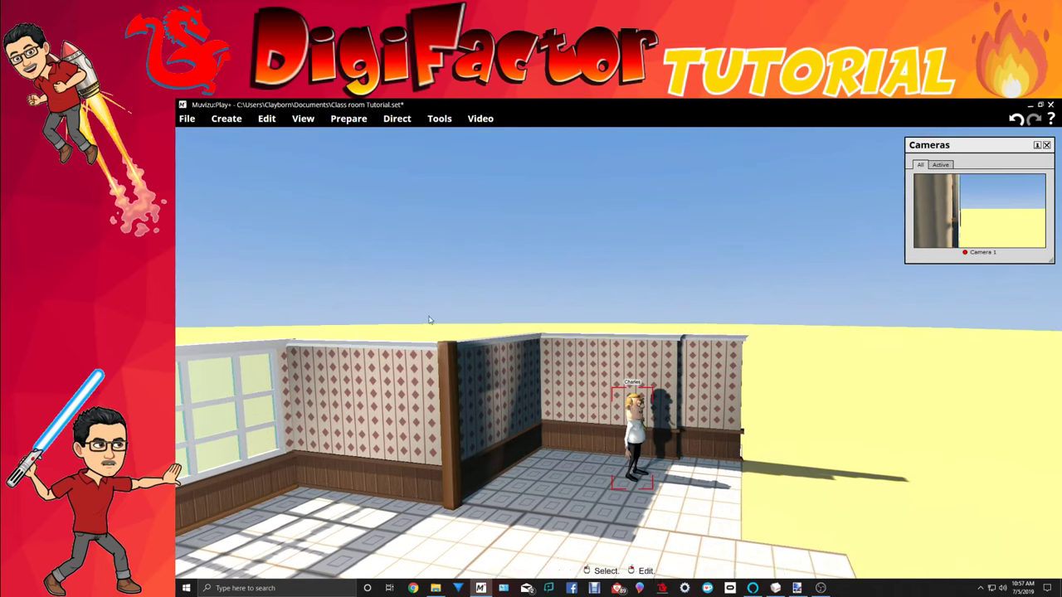
# Create the red door with the long vertical handle from the object library's walls and doors category.
pyautogui.click(227, 120)
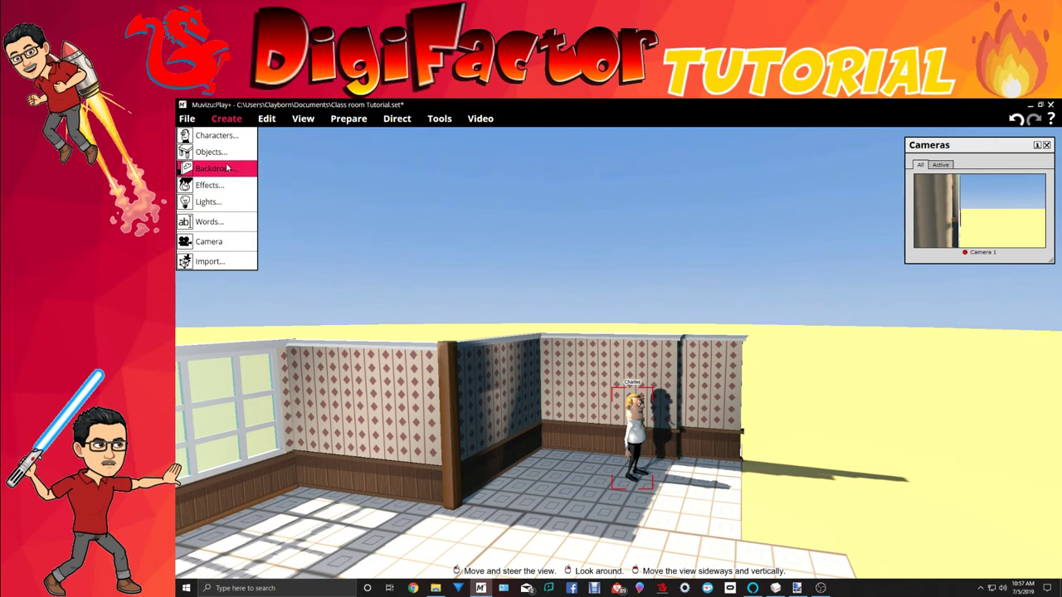
pyautogui.click(227, 168)
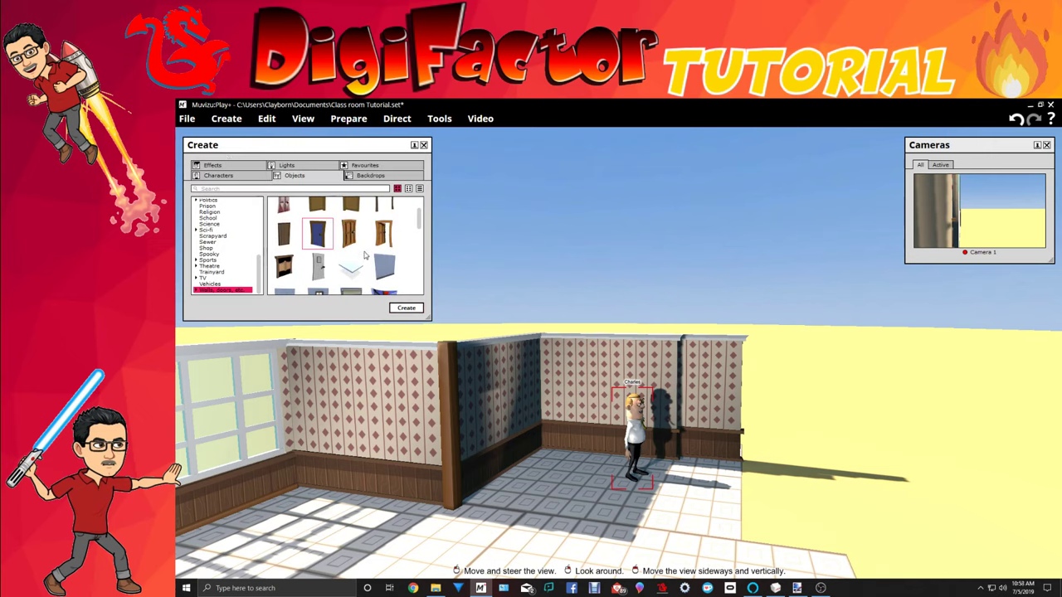
pyautogui.scroll(-1, 361, 264)
pyautogui.scroll(2, 362, 264)
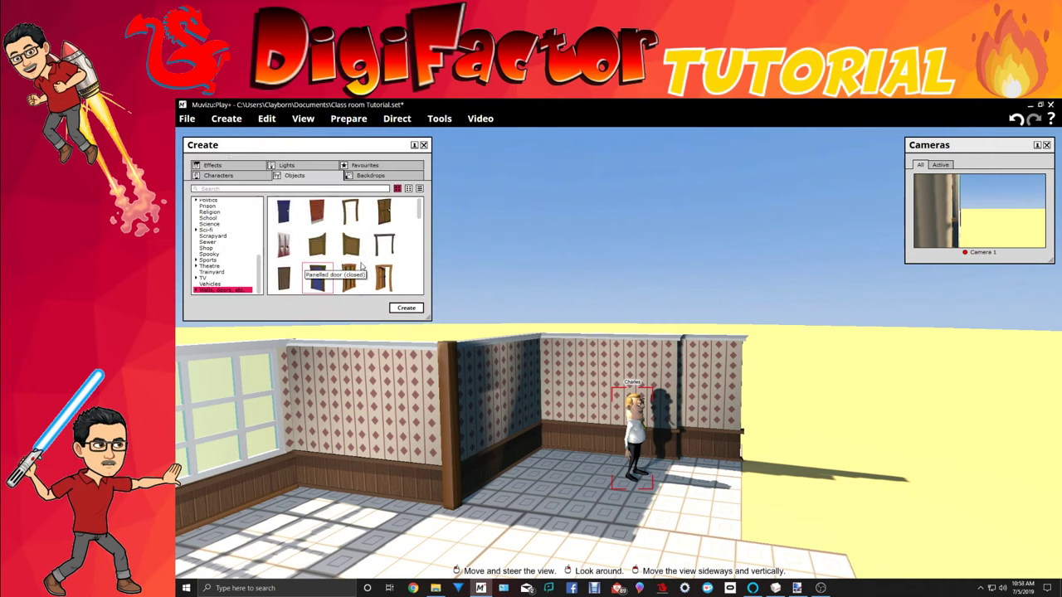
pyautogui.click(322, 211)
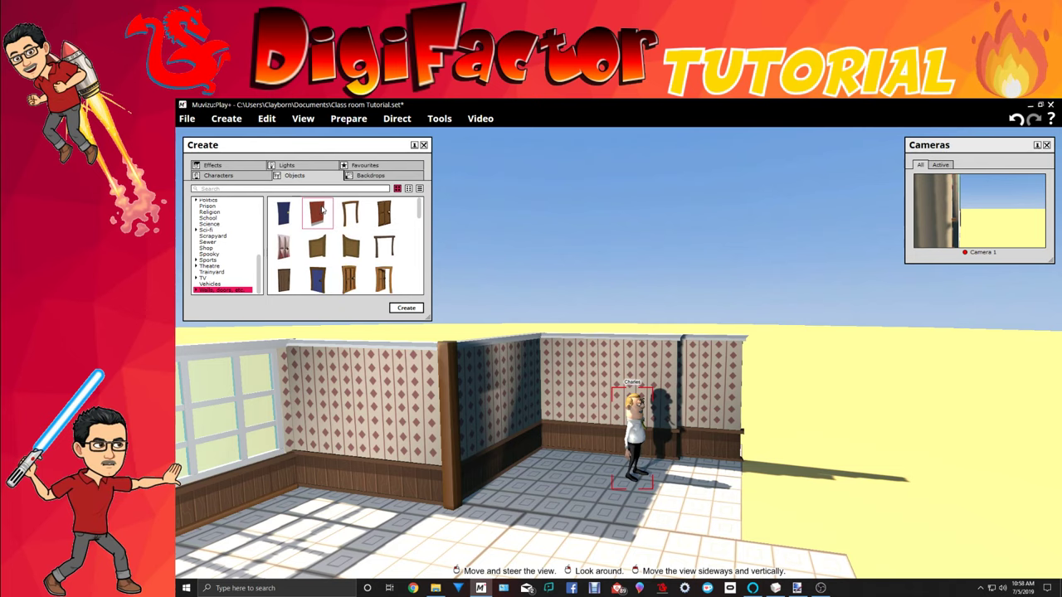
pyautogui.click(406, 307)
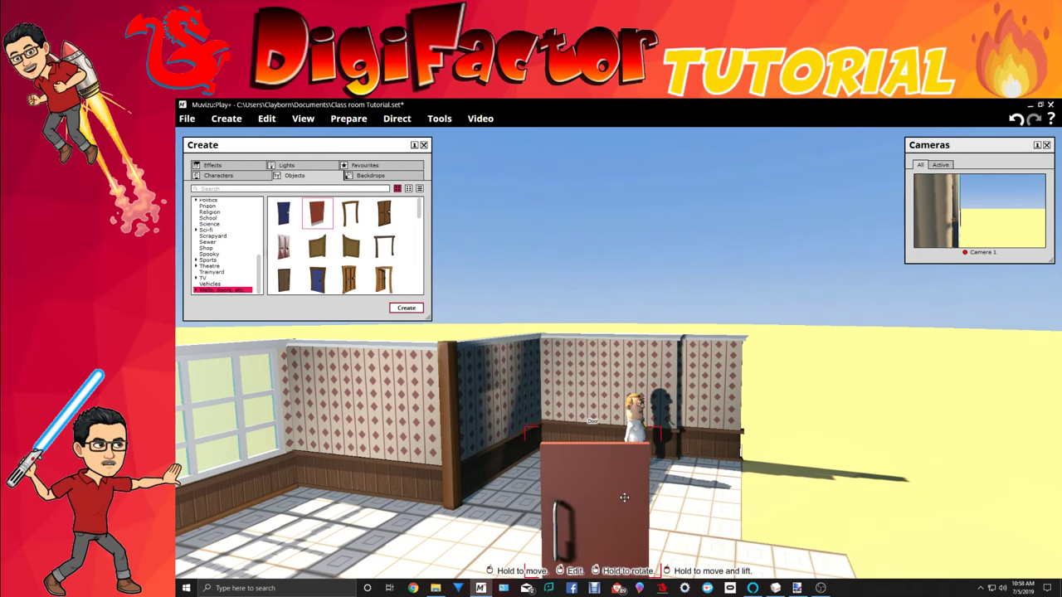
# Place the red door against the narrow wall section beside the character and fine-tune its position.
pyautogui.moveTo(623, 498); pyautogui.dragTo(730, 309)
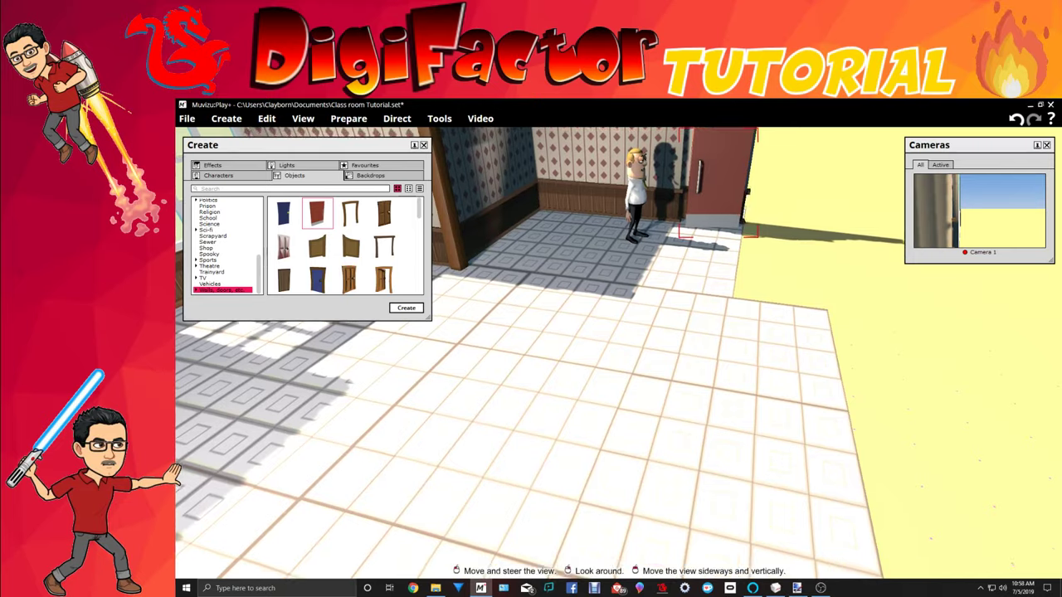
pyautogui.moveTo(712, 369); pyautogui.dragTo(716, 329, button='right')
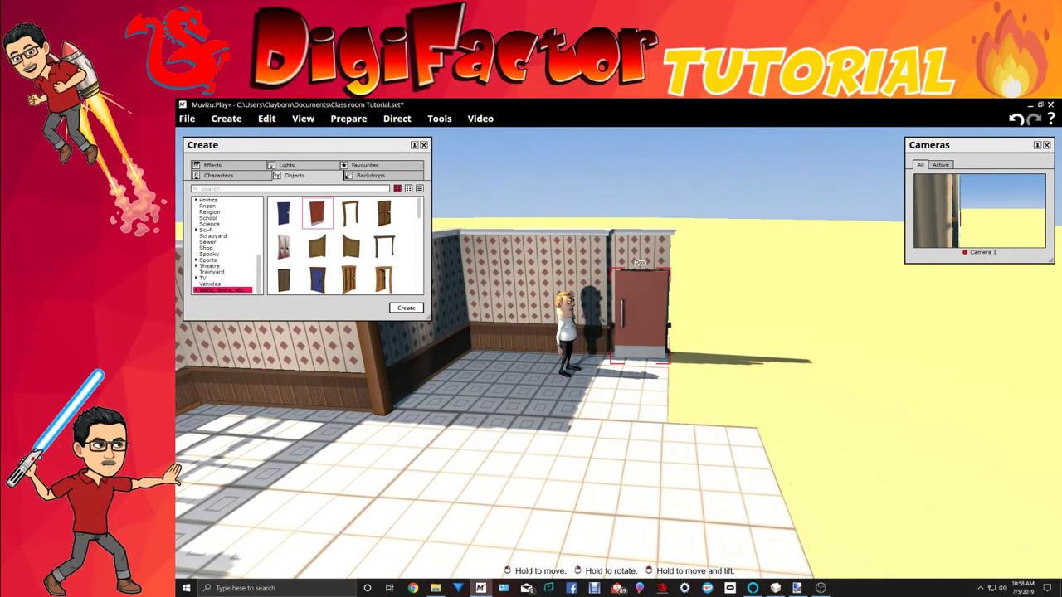
pyautogui.moveTo(640, 315); pyautogui.dragTo(639, 314)
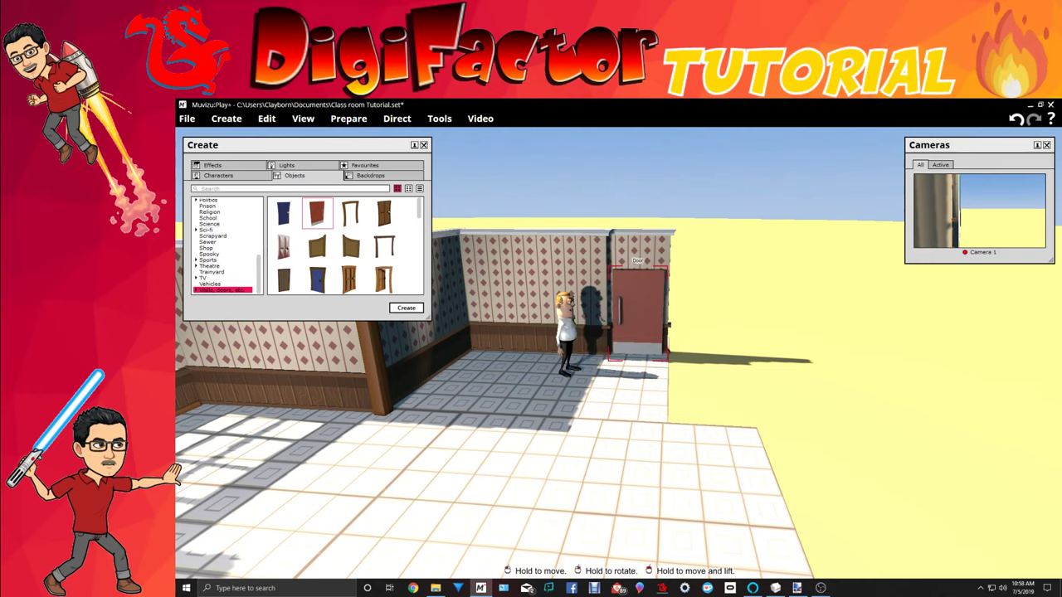
pyautogui.moveTo(712, 369); pyautogui.dragTo(662, 413, button='right')
pyautogui.press('w')
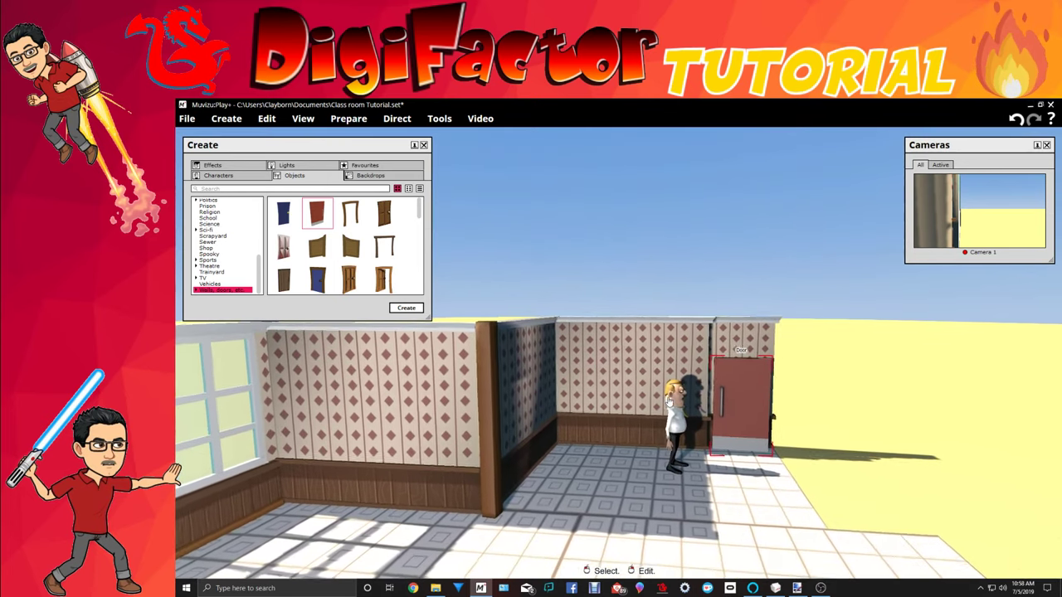
pyautogui.moveTo(634, 508); pyautogui.dragTo(715, 434, button='middle')
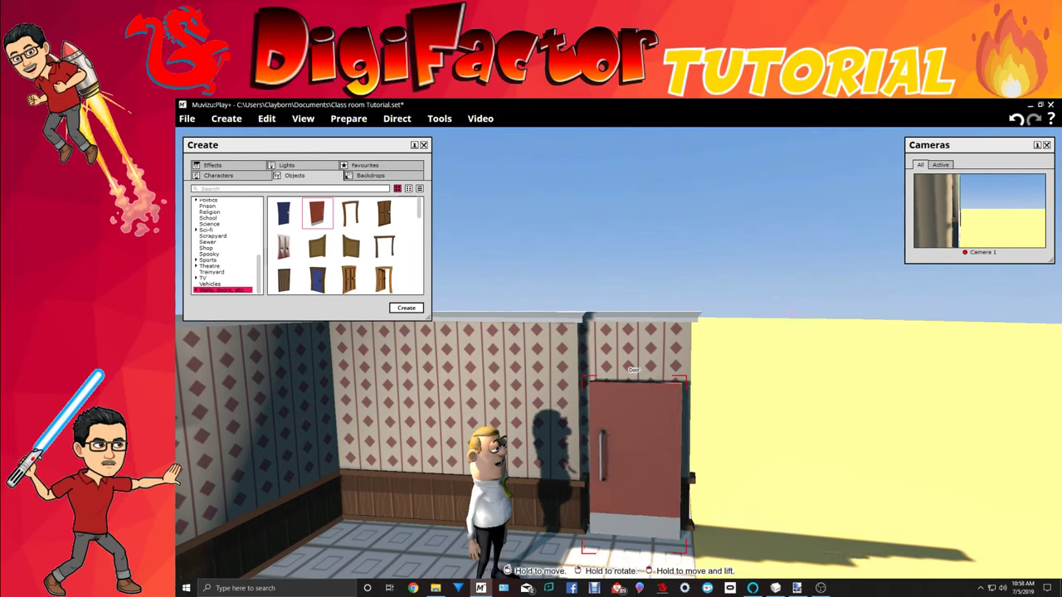
pyautogui.moveTo(670, 448); pyautogui.dragTo(675, 447)
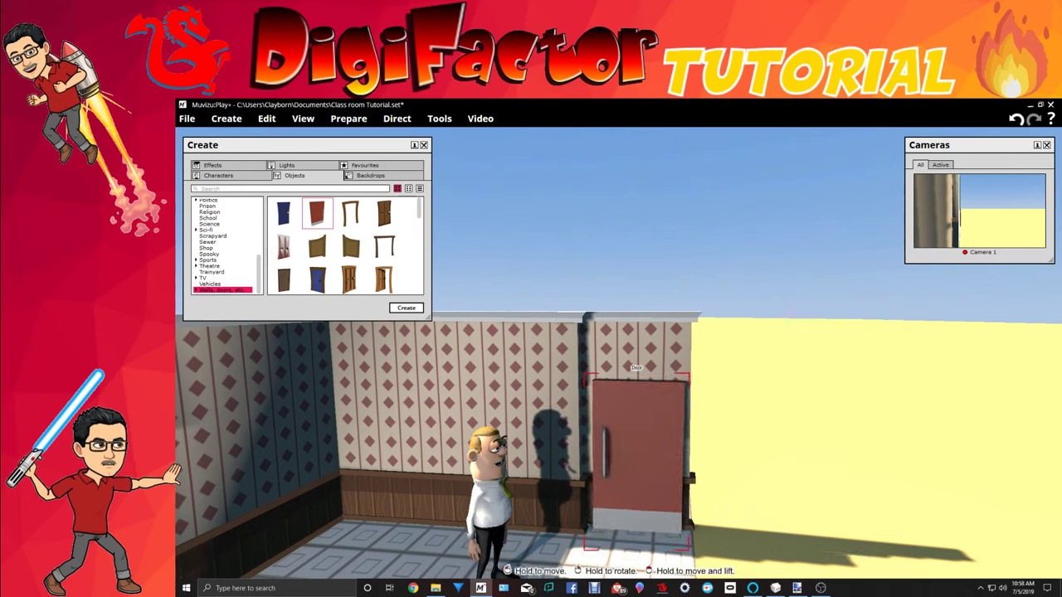
# Set the red door's movement animation to Key framed, switch to directing the movement and add a key frame.
pyautogui.rightClick(668, 448)
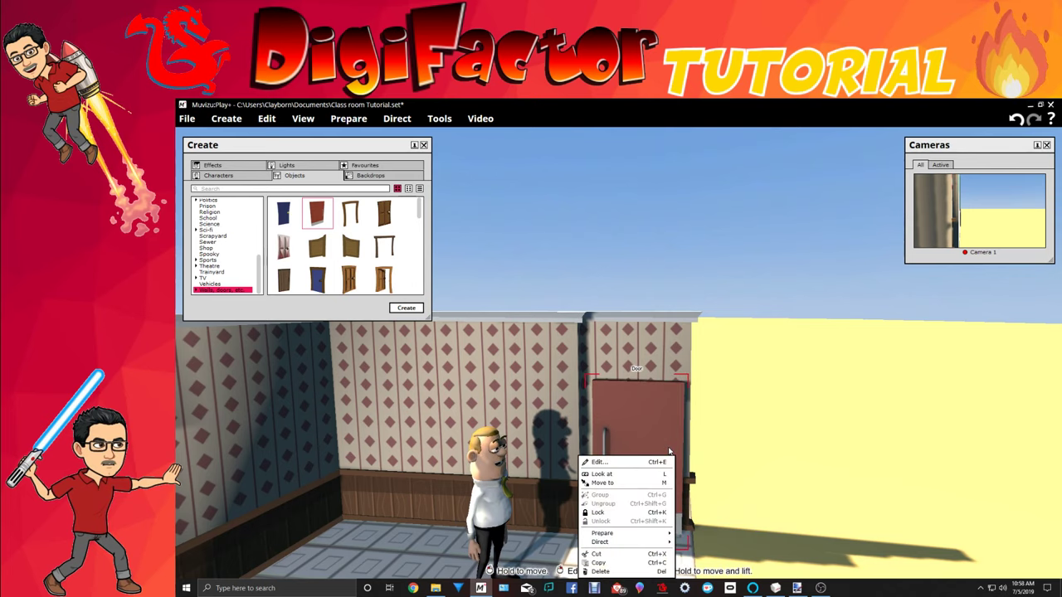
pyautogui.moveTo(594, 540)
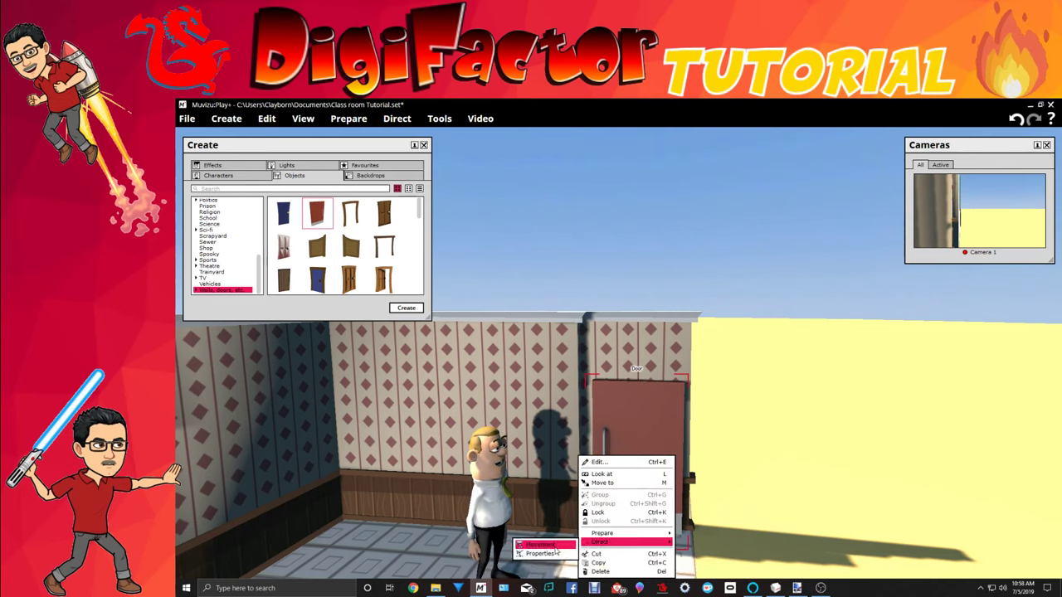
pyautogui.click(554, 545)
pyautogui.click(331, 193)
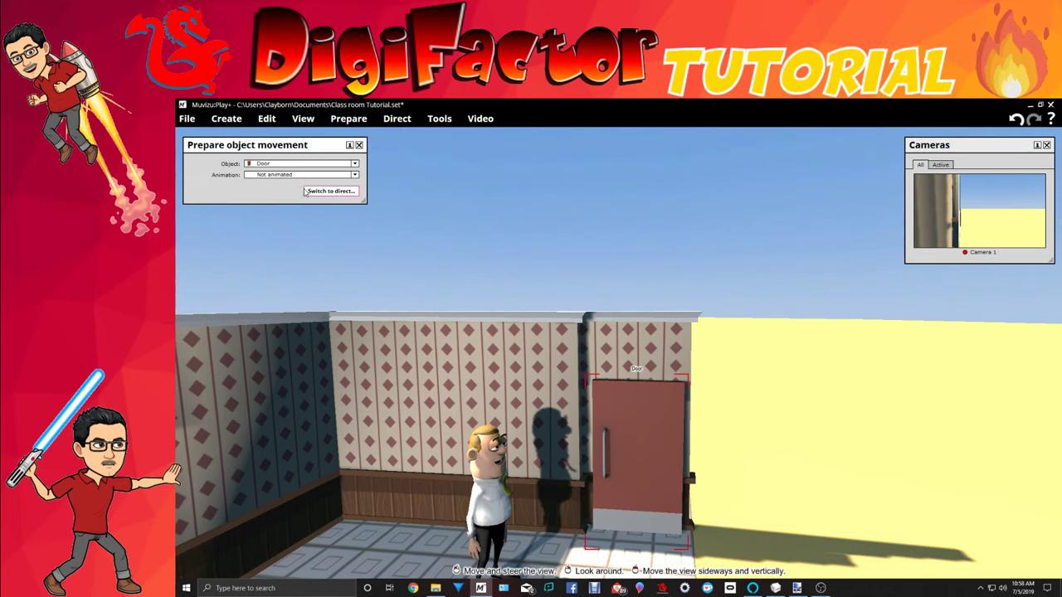
pyautogui.click(305, 175)
pyautogui.click(304, 200)
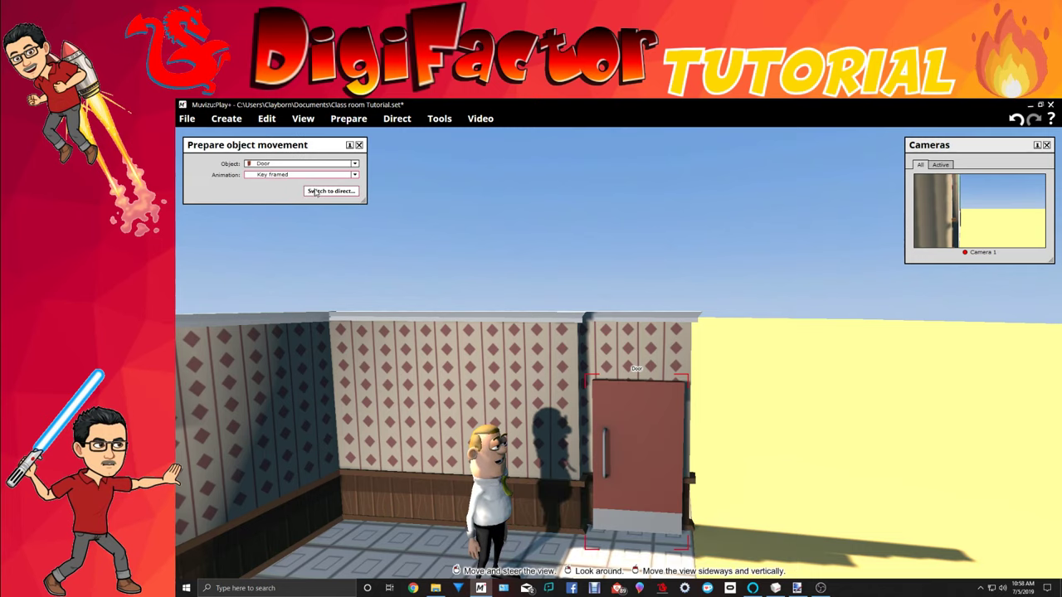
pyautogui.click(317, 192)
pyautogui.click(266, 184)
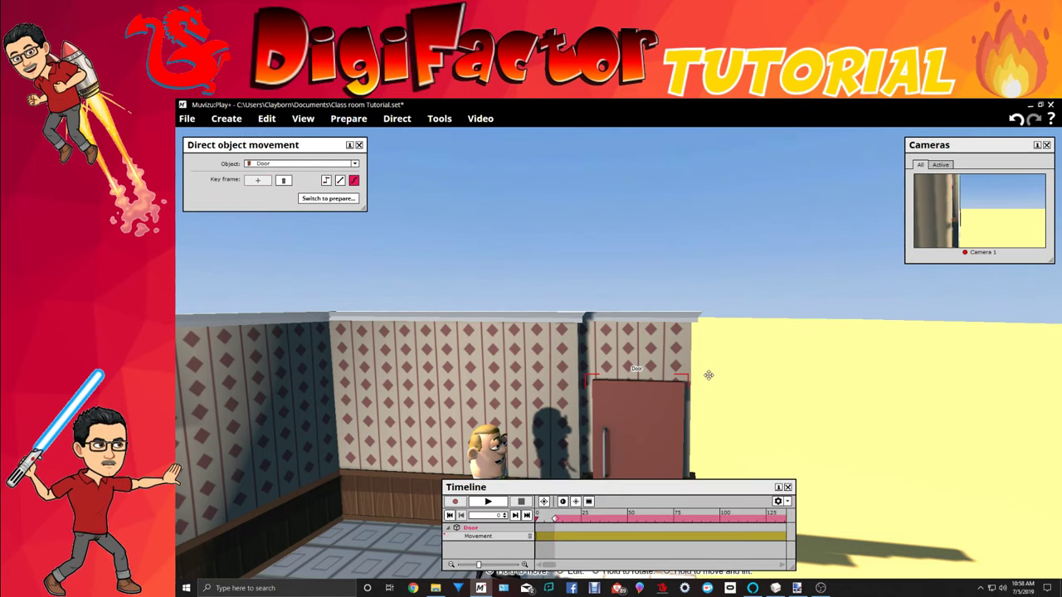
# Nudge the red door into place against the narrow wall section, lock it, and close the movement and object-creation windows.
pyautogui.moveTo(709, 376)
pyautogui.mouseDown(button='right')
pyautogui.moveTo(703, 431)
pyautogui.moveTo(688, 372)
pyautogui.mouseUp(button='right')
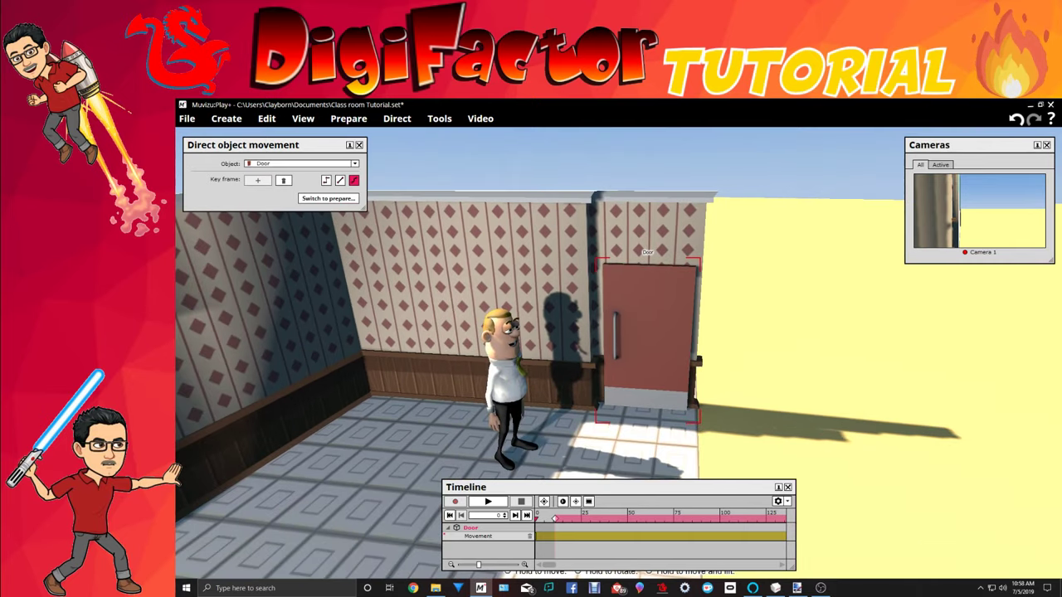
pyautogui.moveTo(650, 348); pyautogui.dragTo(651, 346)
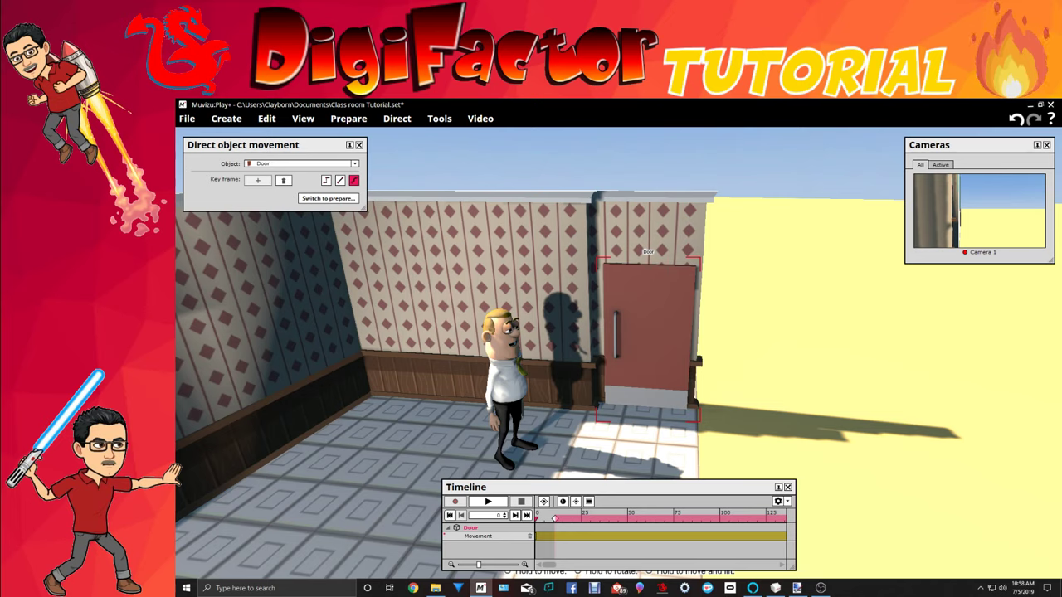
pyautogui.rightClick(592, 373)
pyautogui.click(618, 433)
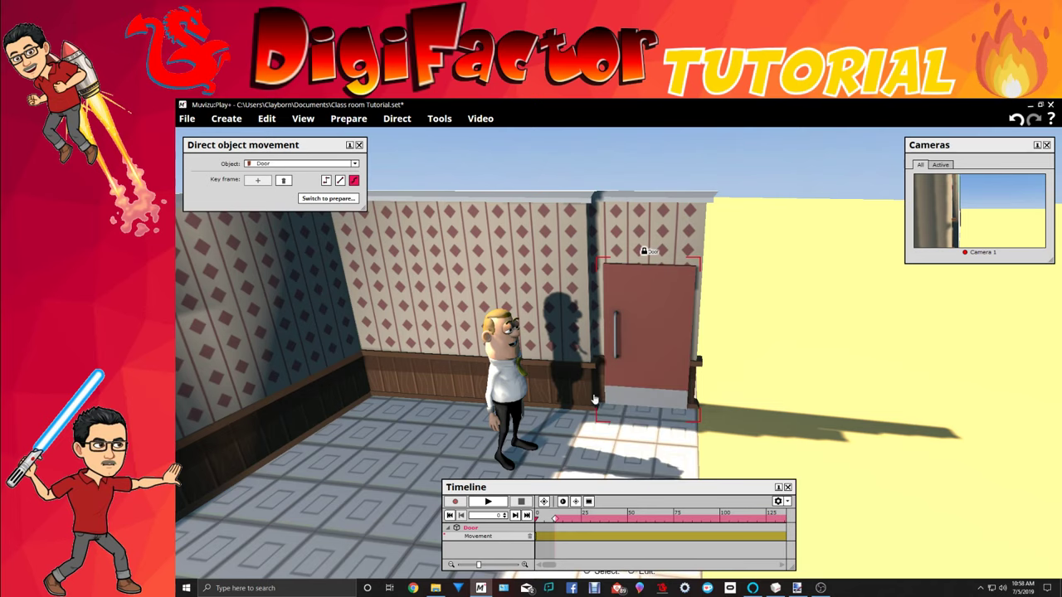
pyautogui.click(359, 145)
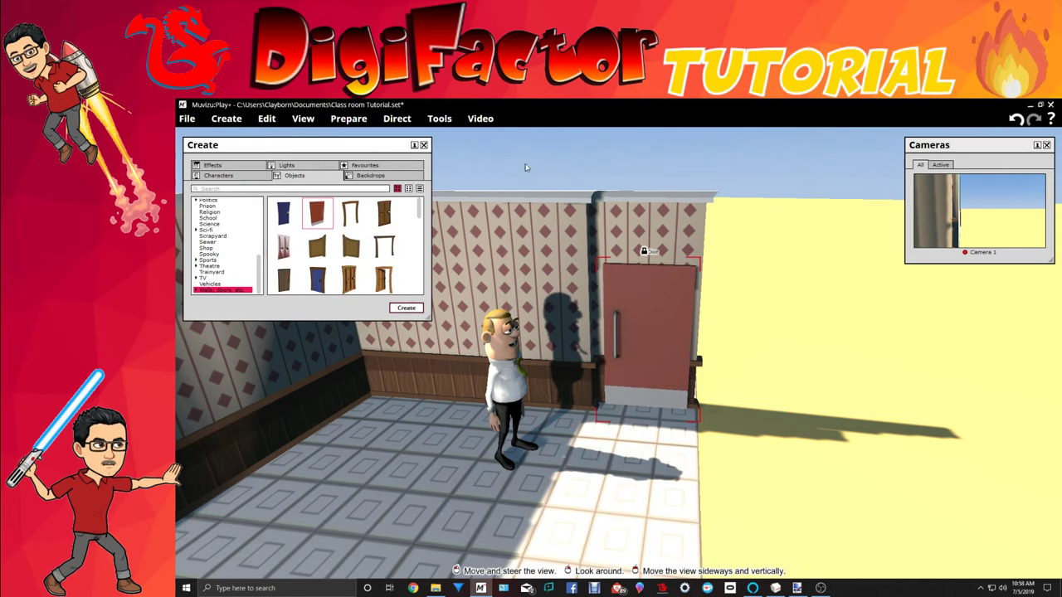
pyautogui.click(424, 146)
# Unlock the red door and shift it slightly toward the room side of the narrow wall section.
pyautogui.moveTo(426, 149); pyautogui.dragTo(489, 208)
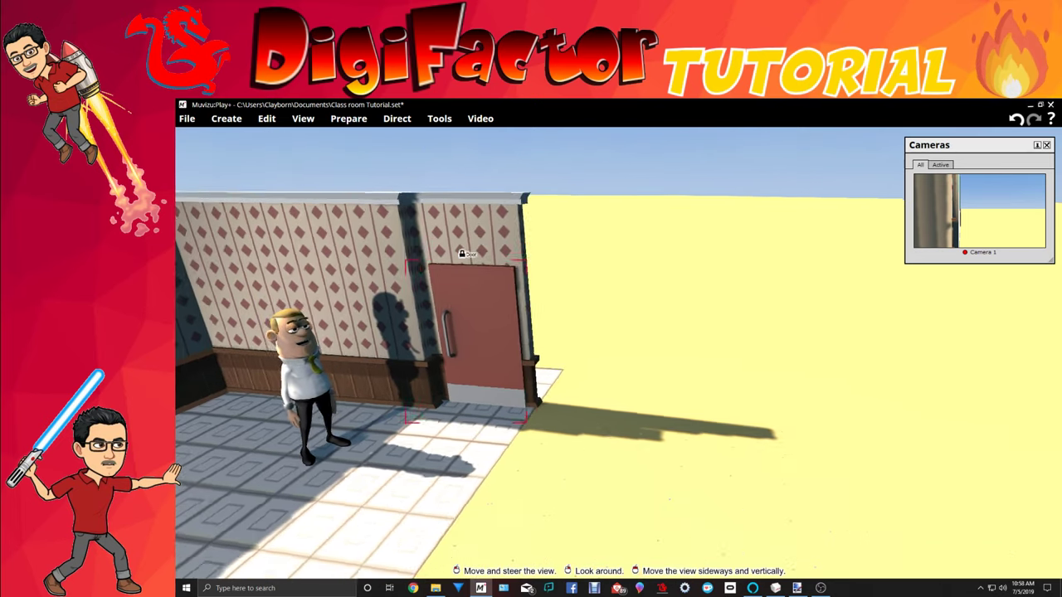
pyautogui.moveTo(490, 207); pyautogui.dragTo(398, 249, button='right')
pyautogui.moveTo(398, 249)
pyautogui.mouseDown()
pyautogui.moveTo(527, 228)
pyautogui.moveTo(489, 248)
pyautogui.moveTo(382, 265)
pyautogui.mouseUp()
pyautogui.moveTo(382, 266); pyautogui.dragTo(386, 219, button='right')
pyautogui.moveTo(386, 220); pyautogui.dragTo(514, 219, button='middle')
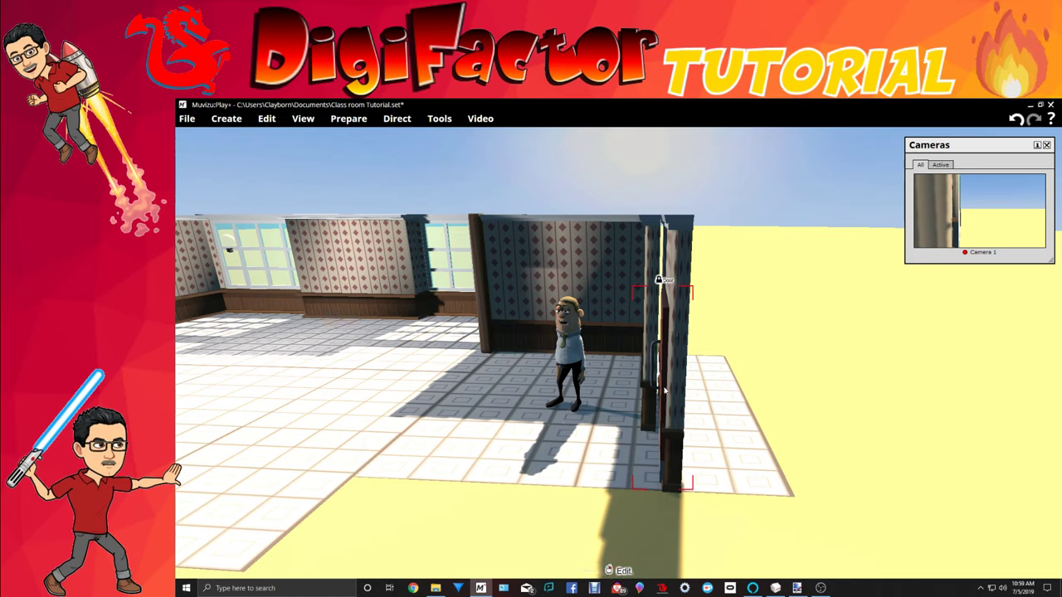
pyautogui.rightClick(656, 312)
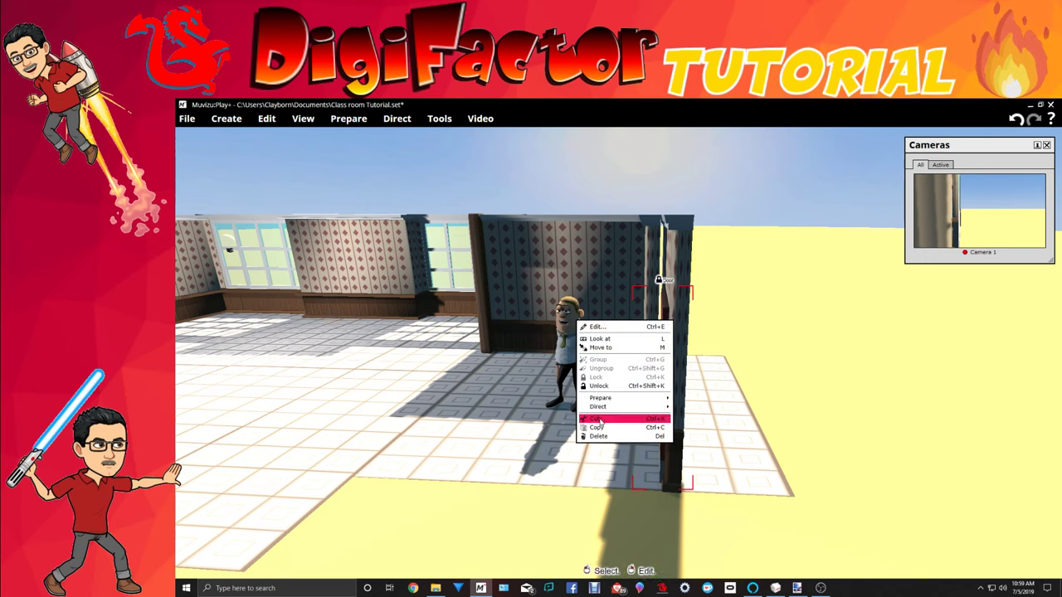
pyautogui.click(618, 386)
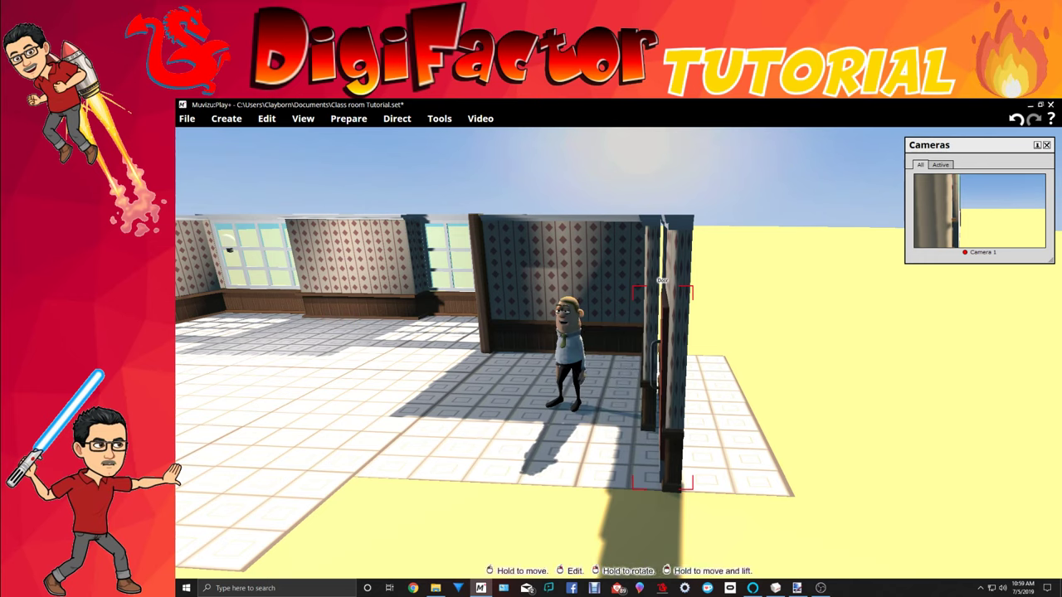
pyautogui.moveTo(662, 280); pyautogui.dragTo(655, 282)
# Unlock the center wall around the red door, shift it slightly toward the room, and lock both the wall and the door.
pyautogui.rightClick(674, 364)
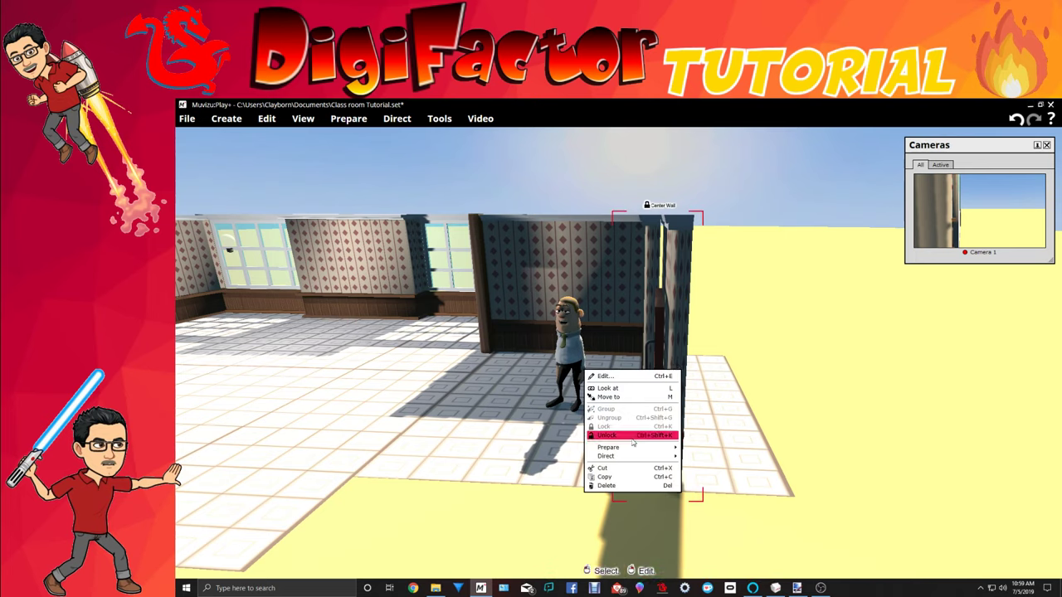
pyautogui.click(632, 437)
pyautogui.moveTo(673, 365); pyautogui.dragTo(668, 367)
pyautogui.rightClick(672, 372)
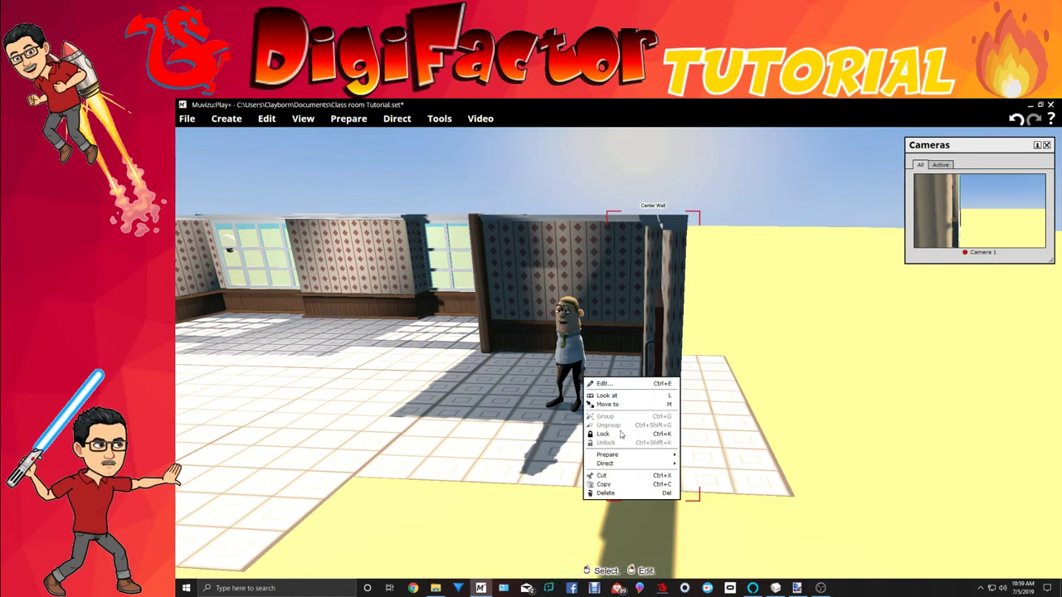
pyautogui.click(602, 434)
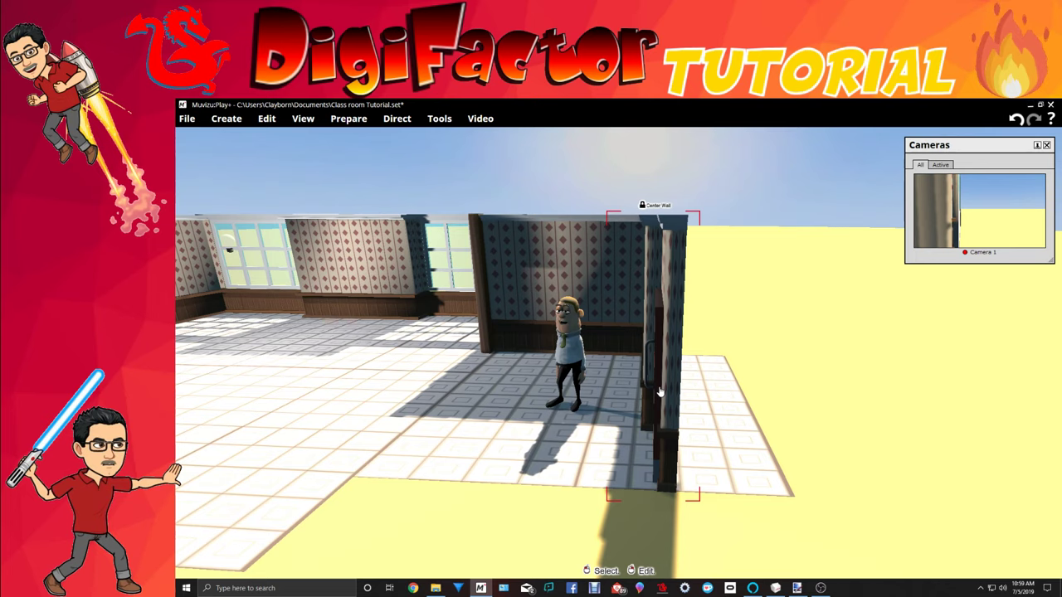
pyautogui.rightClick(660, 391)
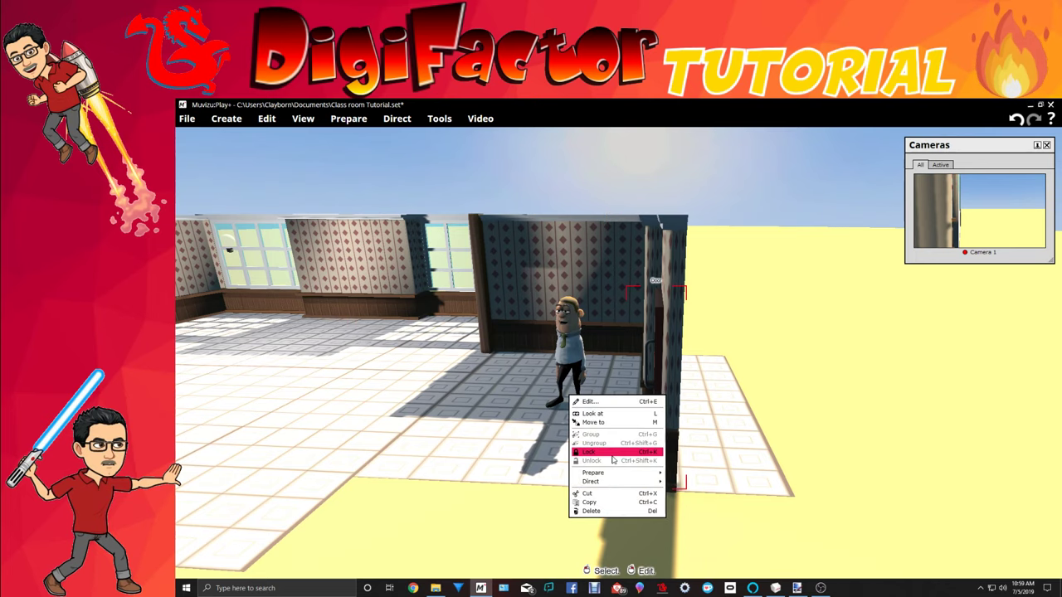
pyautogui.moveTo(614, 458); pyautogui.dragTo(641, 477)
# Save the classroom scene to its existing set file.
pyautogui.moveTo(777, 401); pyautogui.dragTo(631, 410)
pyautogui.click(187, 117)
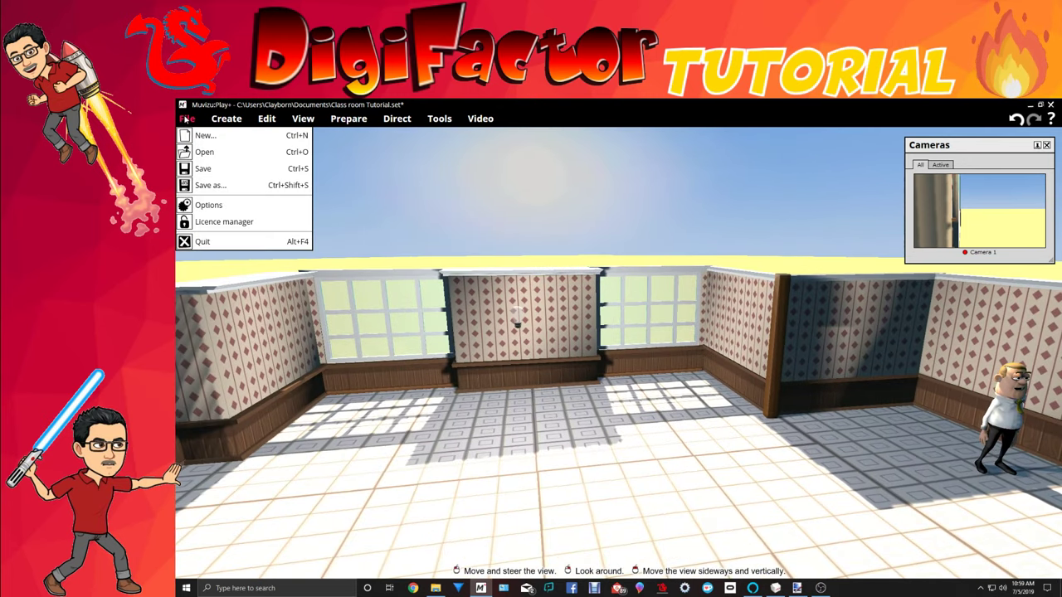
pyautogui.click(199, 169)
# Examine the wall section between the two windows up close and save the set again.
pyautogui.moveTo(372, 203); pyautogui.dragTo(307, 204, button='right')
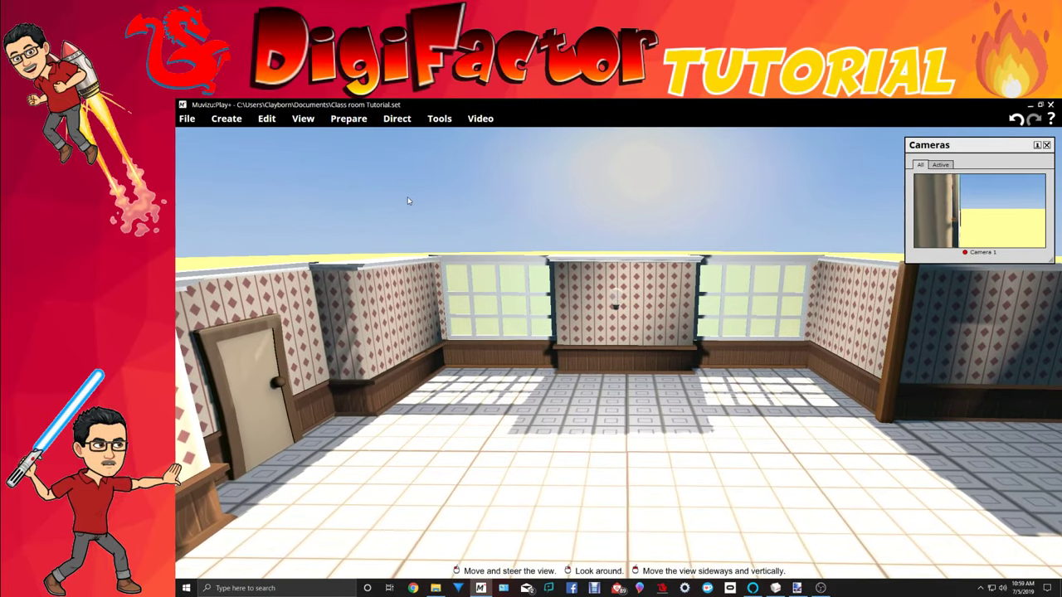
pyautogui.moveTo(678, 210); pyautogui.dragTo(662, 217, button='right')
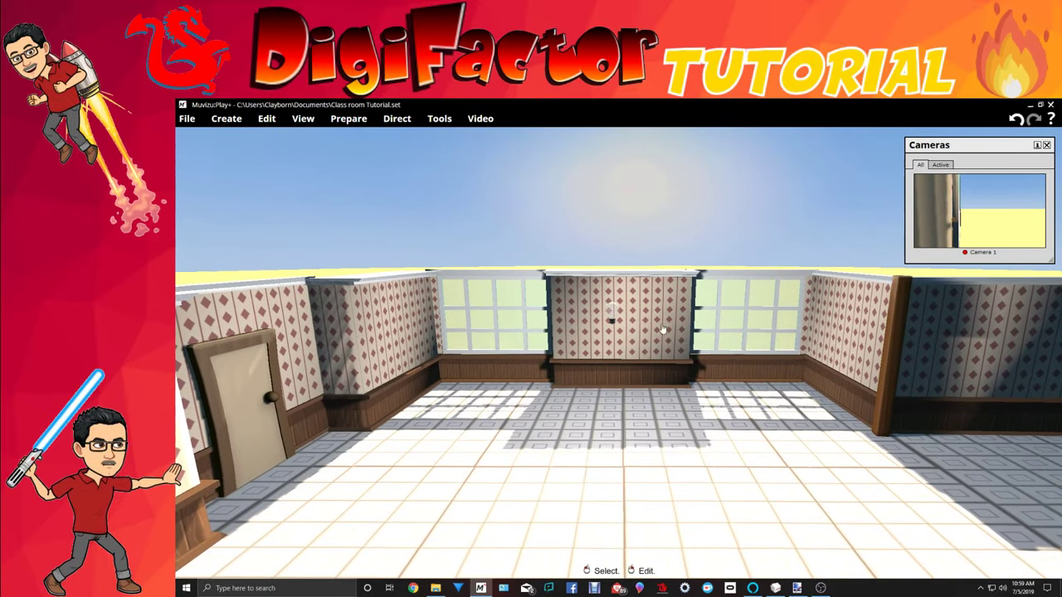
pyautogui.scroll(1, 633, 414)
pyautogui.scroll(8, 632, 414)
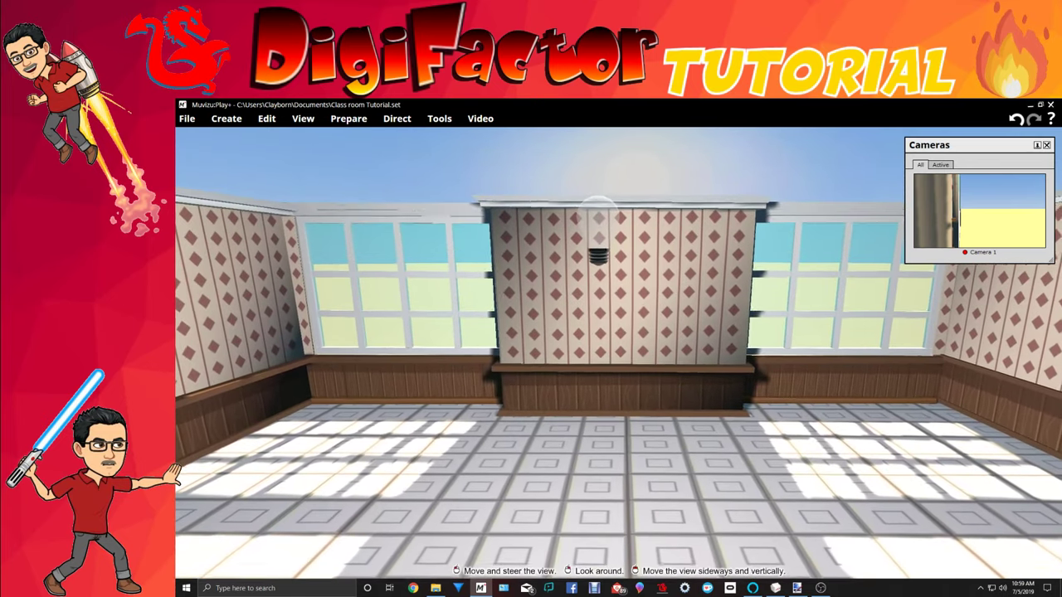
pyautogui.moveTo(690, 431); pyautogui.dragTo(715, 445)
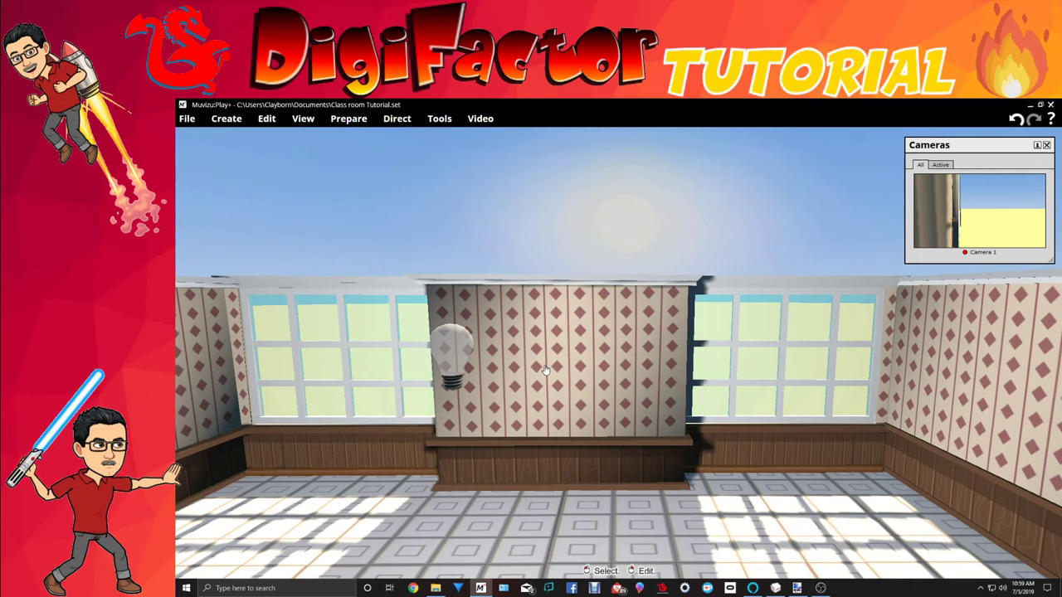
pyautogui.moveTo(765, 479); pyautogui.dragTo(745, 478)
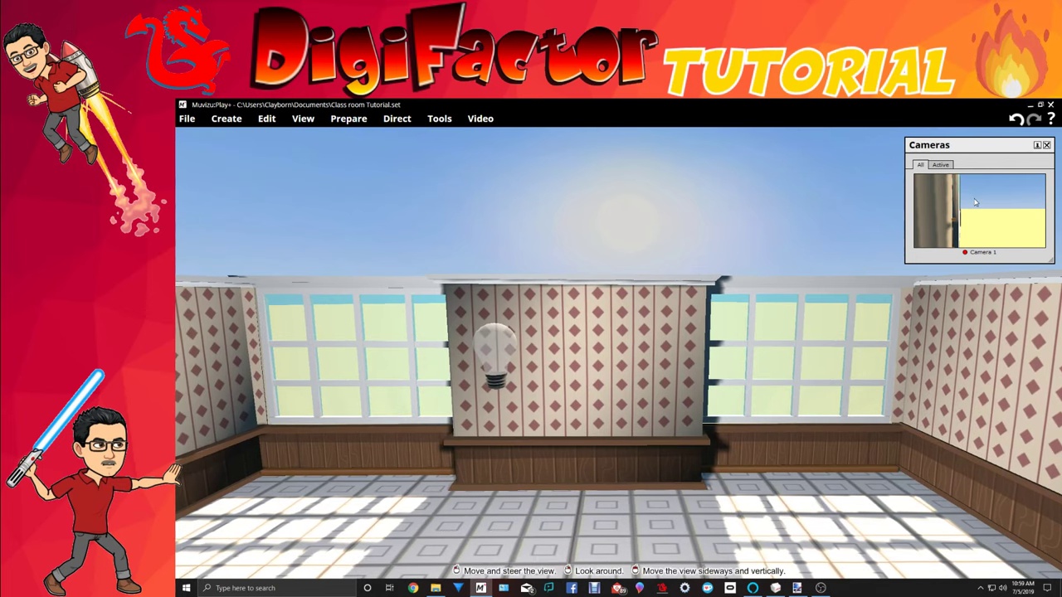
pyautogui.click(186, 119)
pyautogui.click(194, 166)
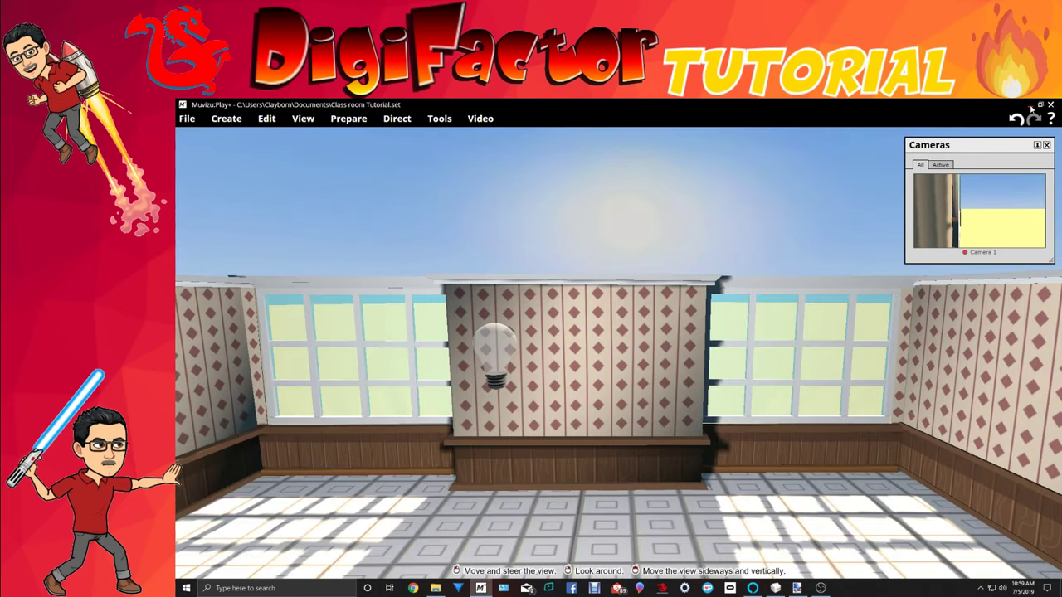
# Switch to the Window Template image in paint.net, delete the Background layer and cut the window frame from Layer 2.
pyautogui.click(1031, 106)
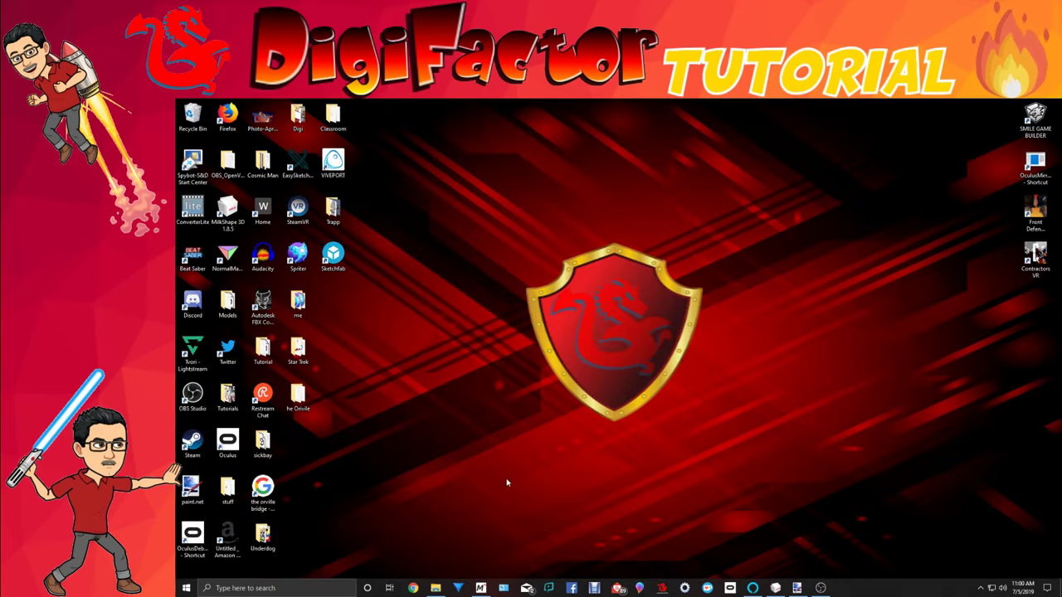
pyautogui.click(796, 588)
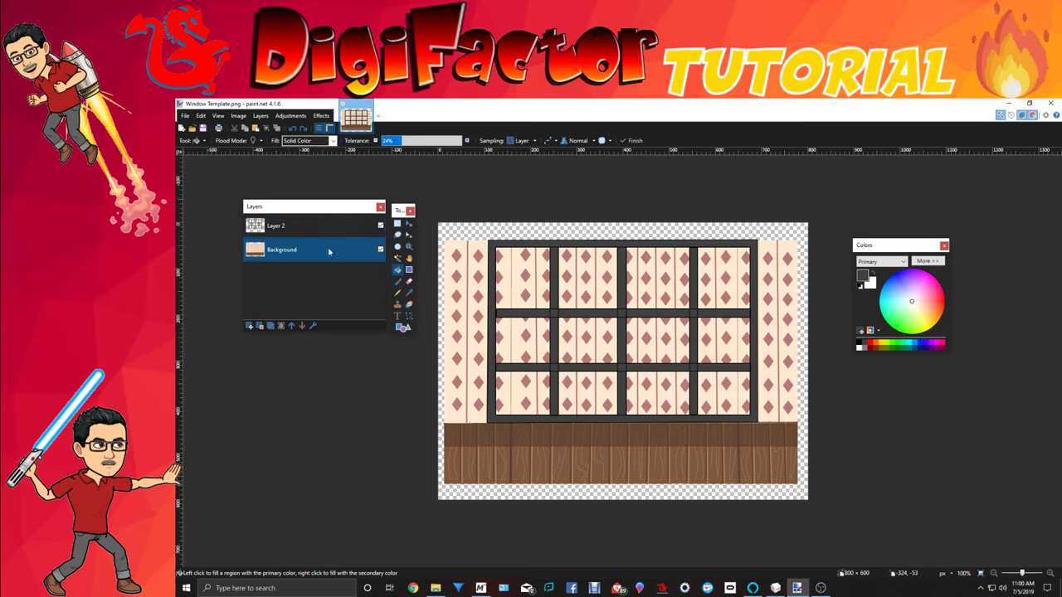
pyautogui.click(259, 326)
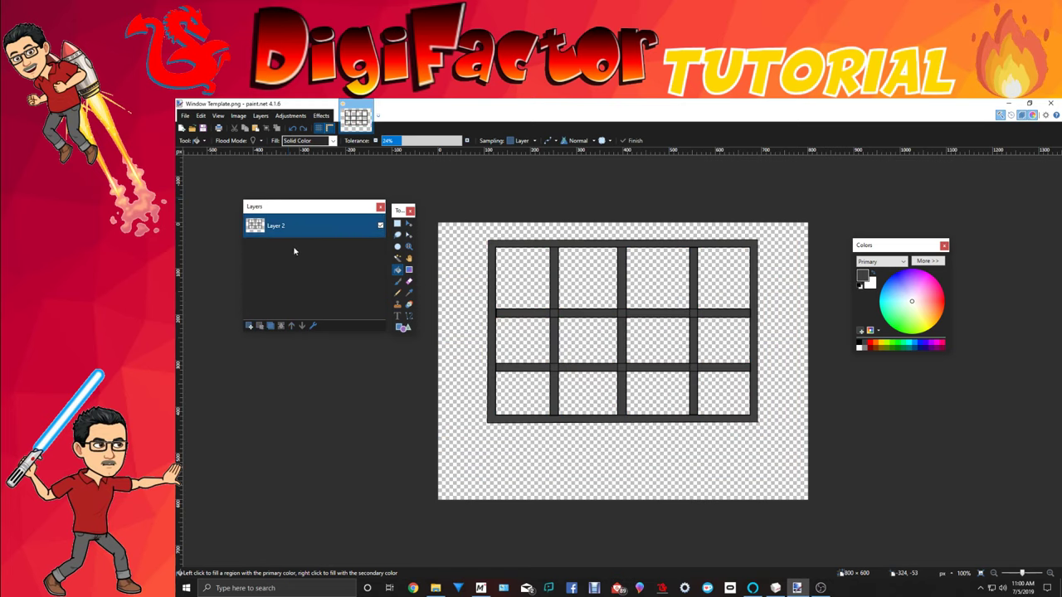
pyautogui.click(398, 223)
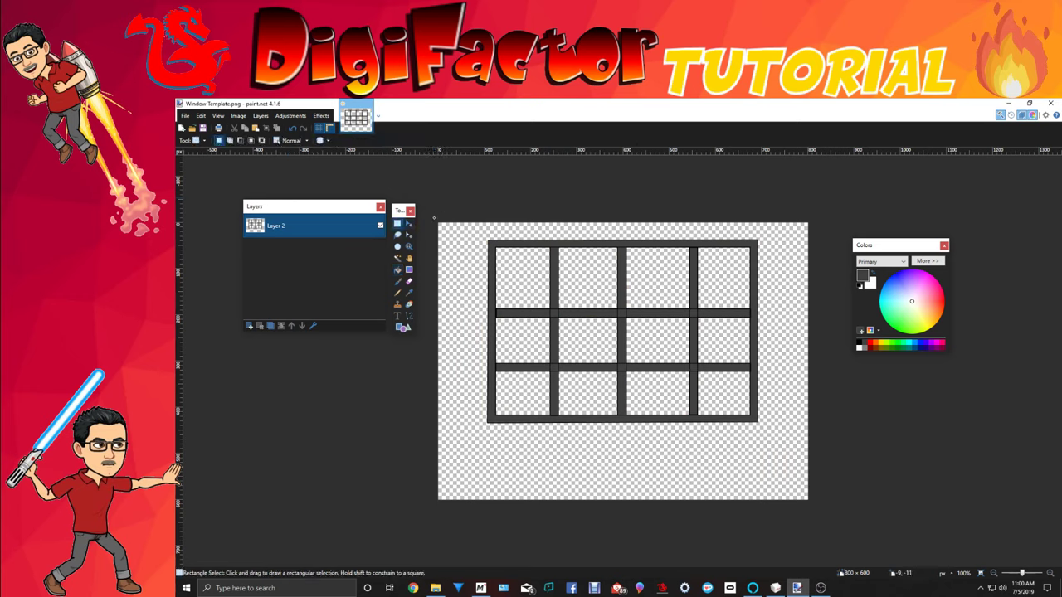
pyautogui.moveTo(445, 217); pyautogui.dragTo(892, 498)
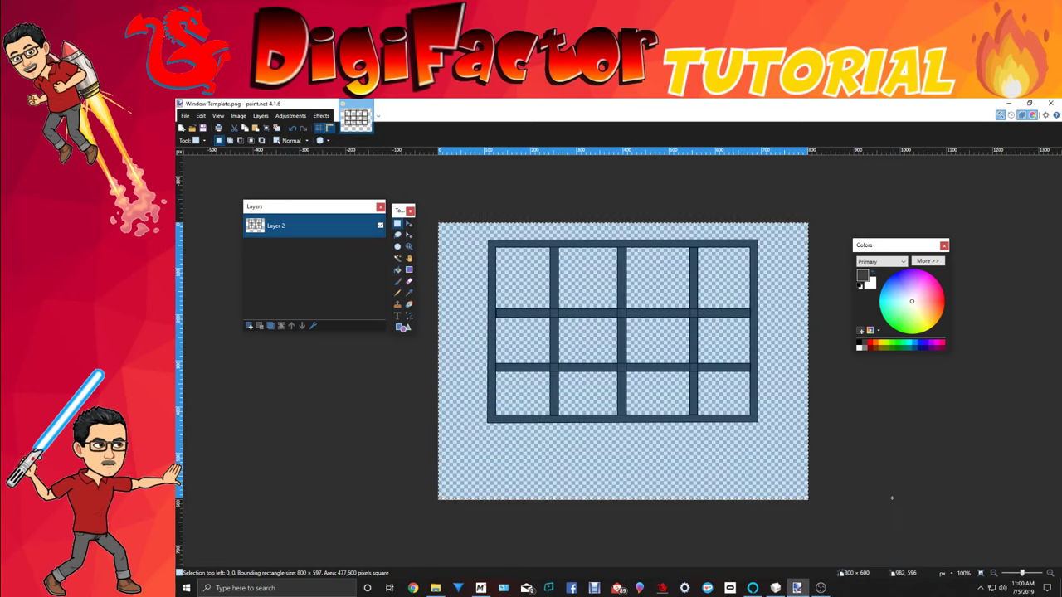
pyautogui.click(234, 128)
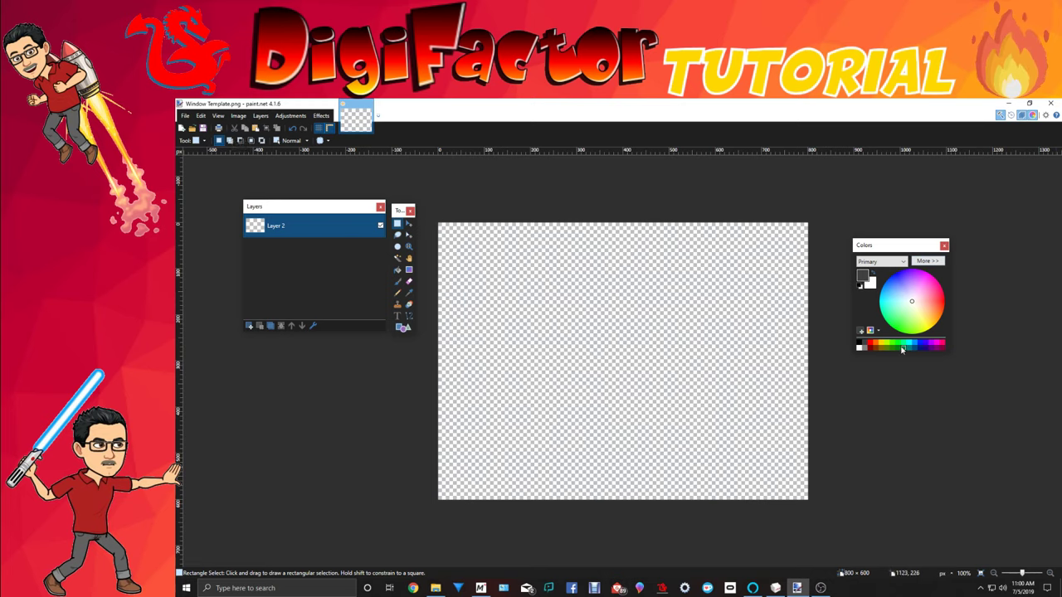
# Set the primary color to green 446B48 and draw a filled rectangle about 554 × 394 pixels on the empty canvas.
pyautogui.click(927, 261)
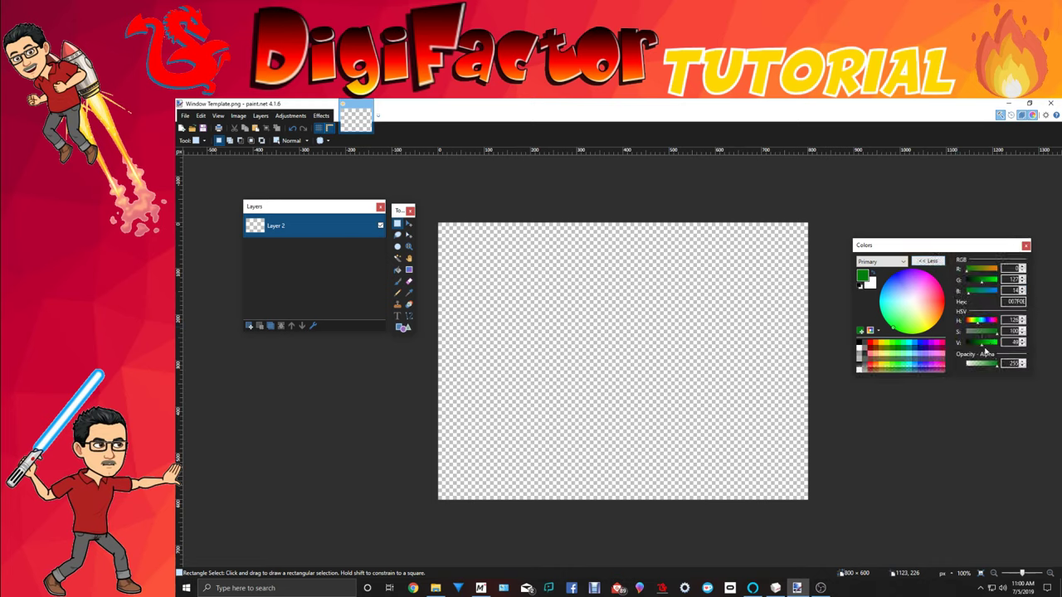
pyautogui.moveTo(980, 348)
pyautogui.mouseDown()
pyautogui.moveTo(993, 335)
pyautogui.moveTo(976, 335)
pyautogui.moveTo(979, 349)
pyautogui.mouseUp()
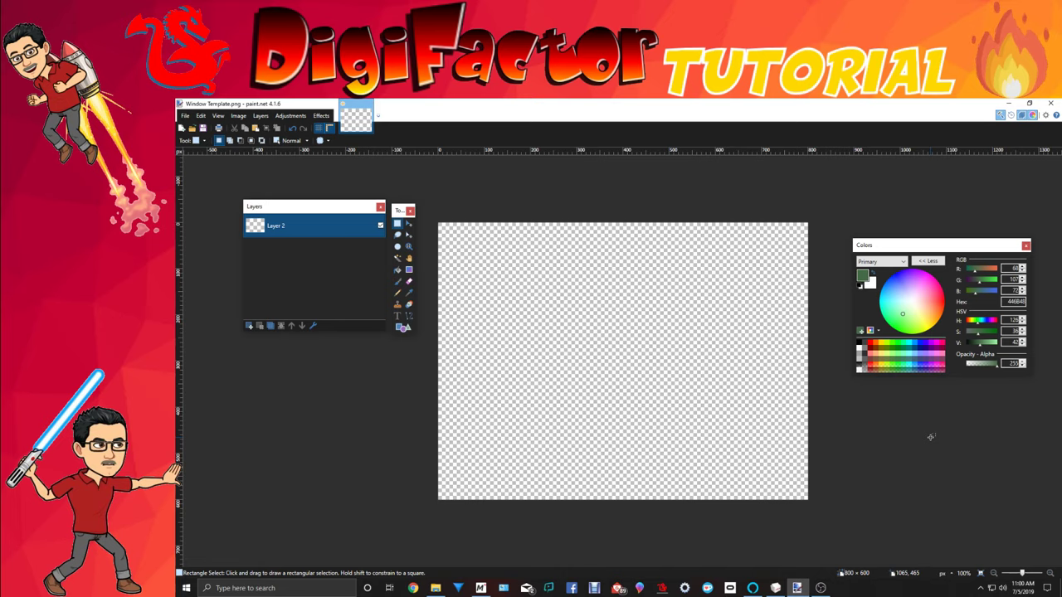
pyautogui.click(402, 329)
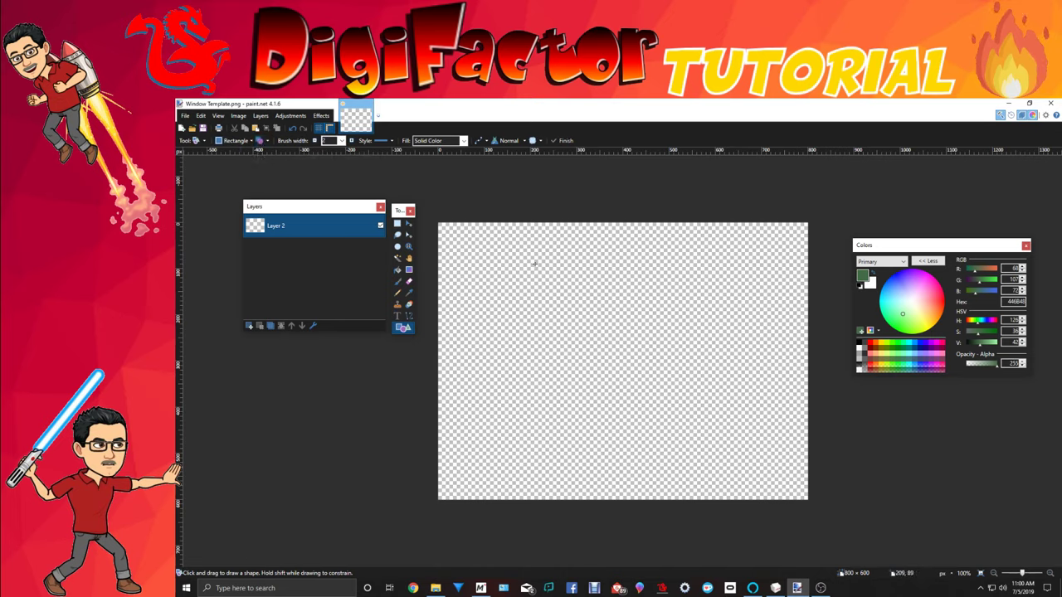
pyautogui.moveTo(535, 264); pyautogui.dragTo(764, 456)
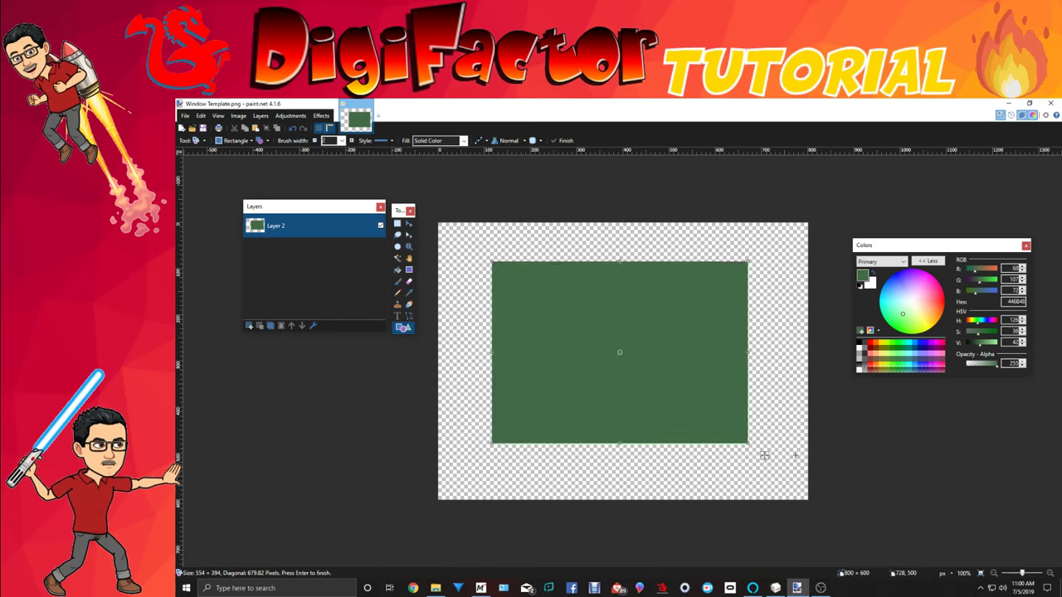
pyautogui.press('Return')
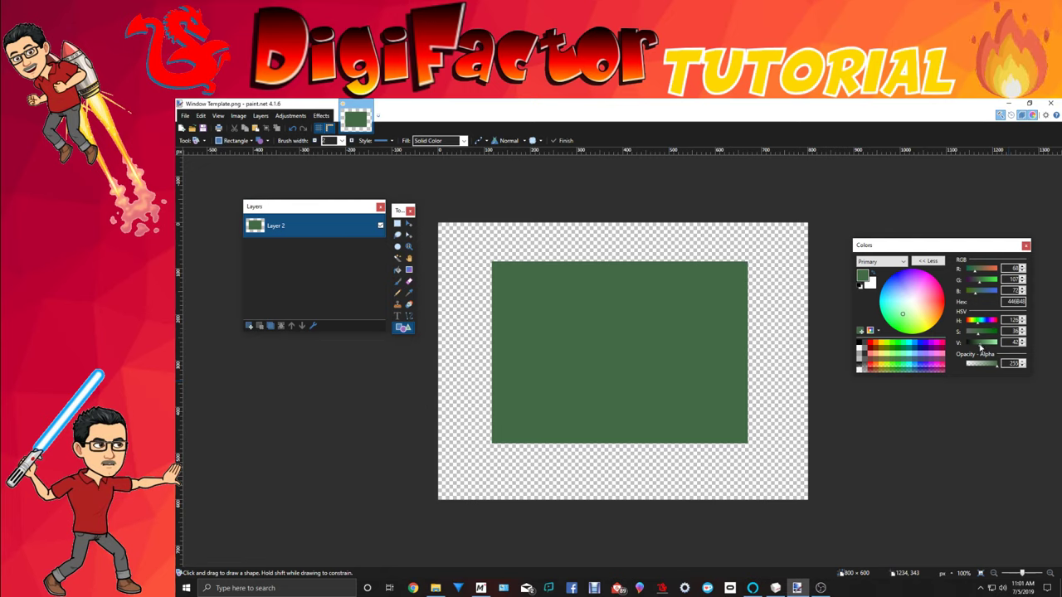
# Darken the primary color to 355438 and draw an ellipse outline about 540 × 394 pixels fitted inside the green rectangle.
pyautogui.moveTo(979, 347); pyautogui.dragTo(976, 348)
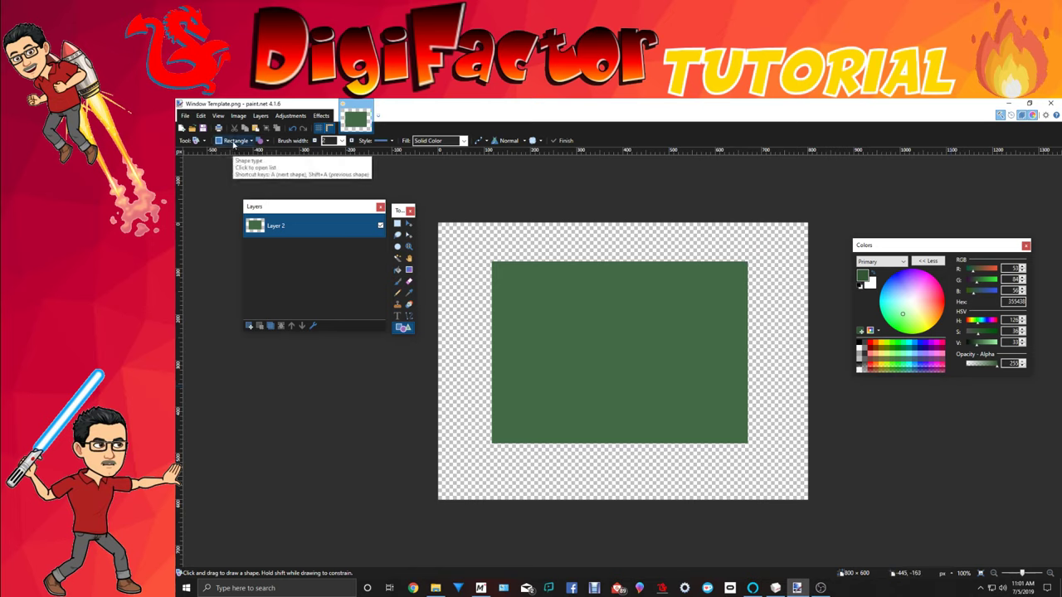
pyautogui.click(235, 141)
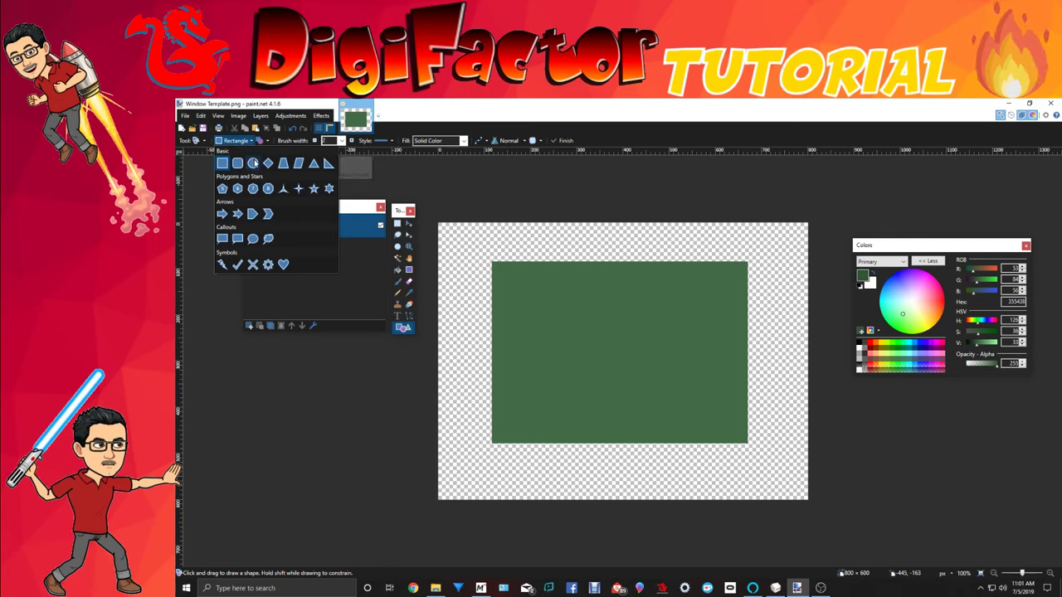
pyautogui.click(253, 162)
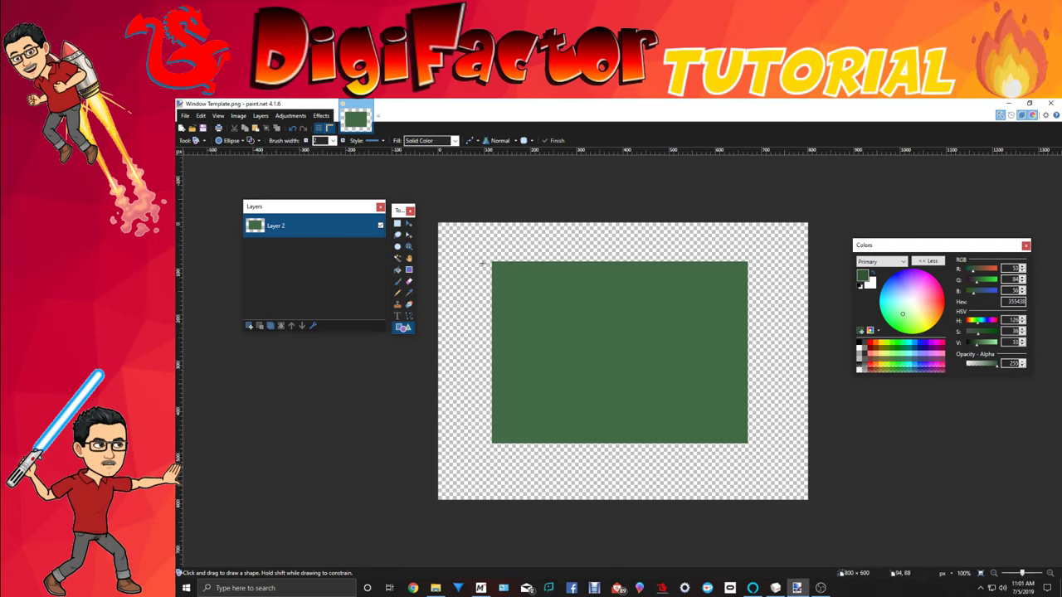
pyautogui.moveTo(493, 262); pyautogui.dragTo(768, 456)
pyautogui.moveTo(617, 446); pyautogui.dragTo(618, 445)
pyautogui.moveTo(751, 350); pyautogui.dragTo(744, 354)
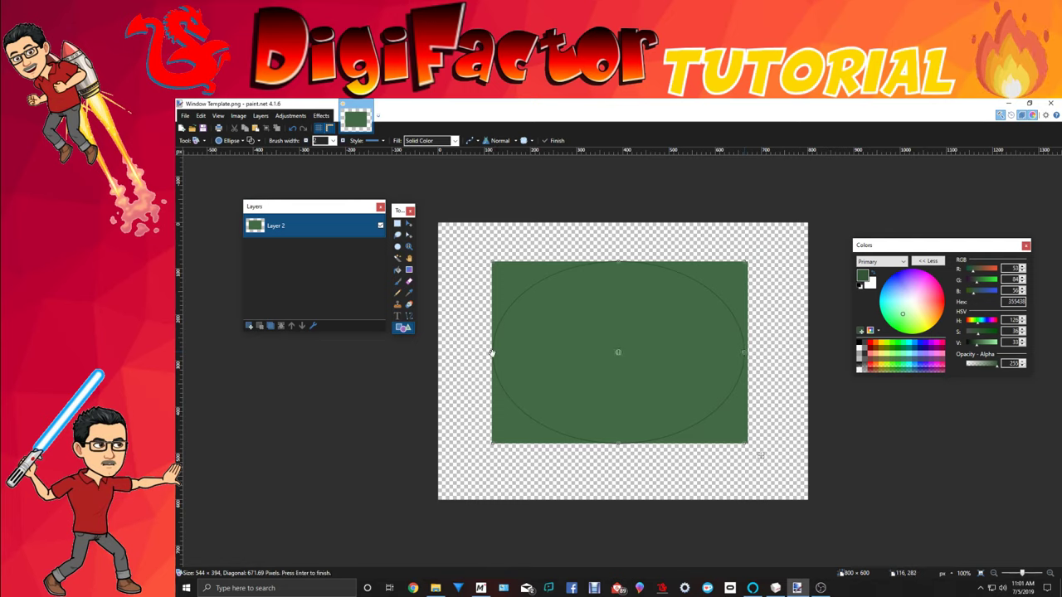
pyautogui.moveTo(492, 355); pyautogui.dragTo(495, 355)
# Try to fill the green rectangle's corner outside the ellipse with the darker green using the Paint Bucket tool.
pyautogui.click(397, 270)
pyautogui.click(515, 278)
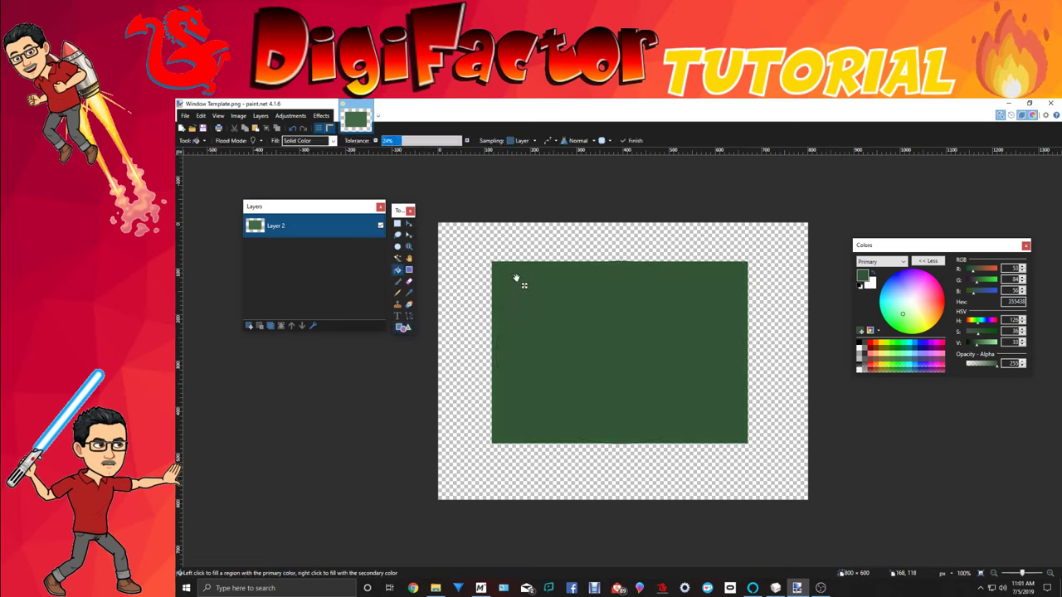
# Fill the corners outside the ellipse with dark green at 11% tolerance, and dab small marks near them with a paintbrush of width 7.
pyautogui.click(391, 140)
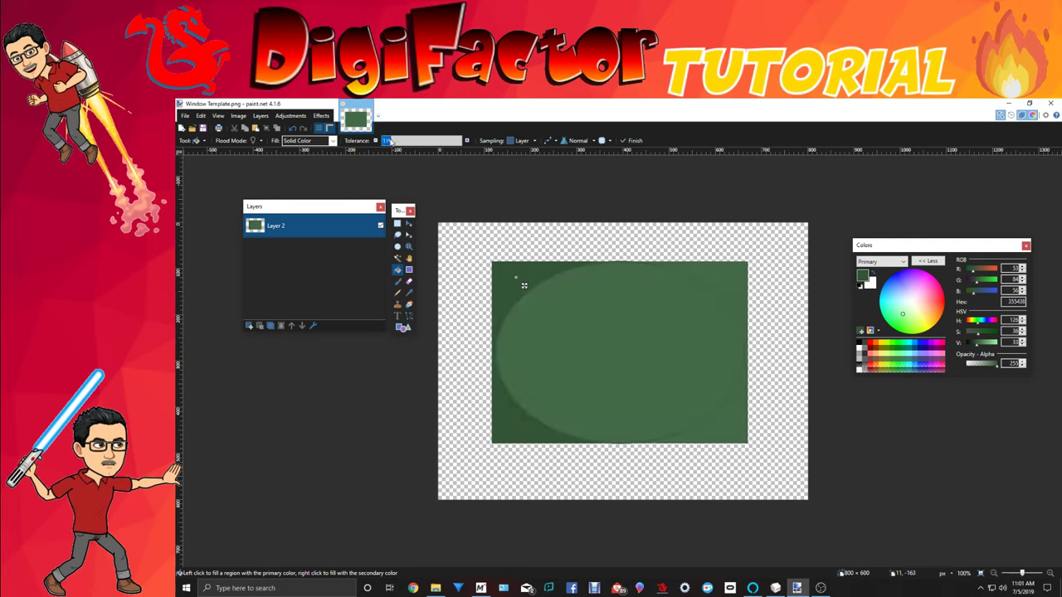
pyautogui.click(725, 277)
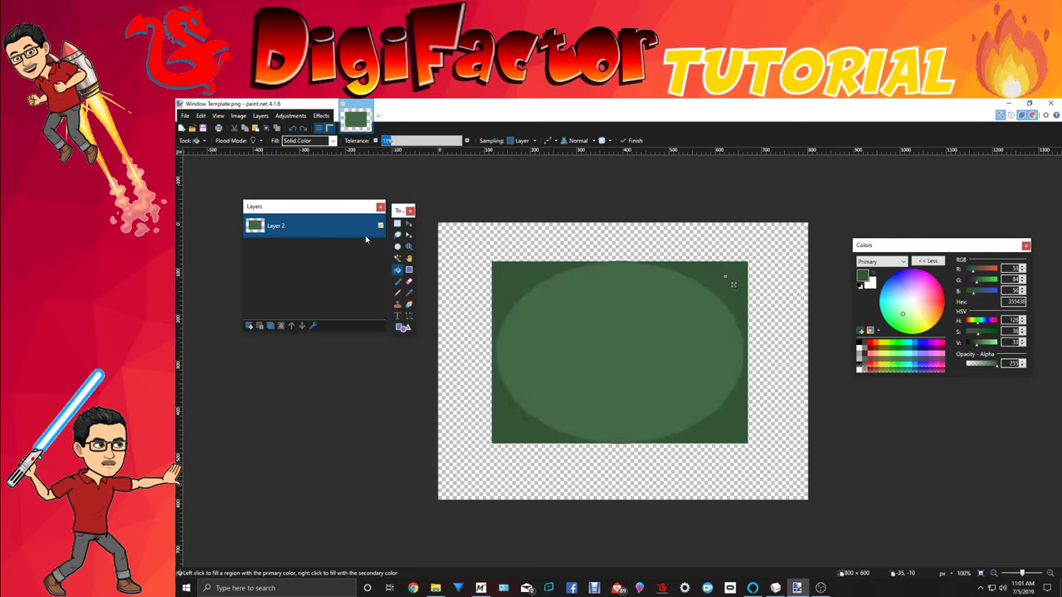
pyautogui.click(399, 282)
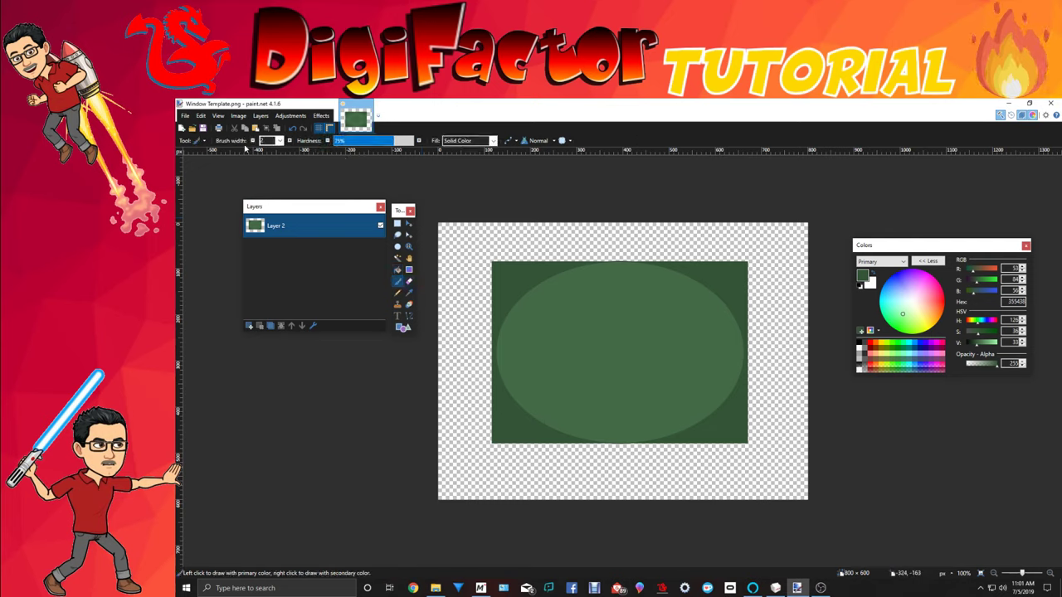
pyautogui.click(281, 143)
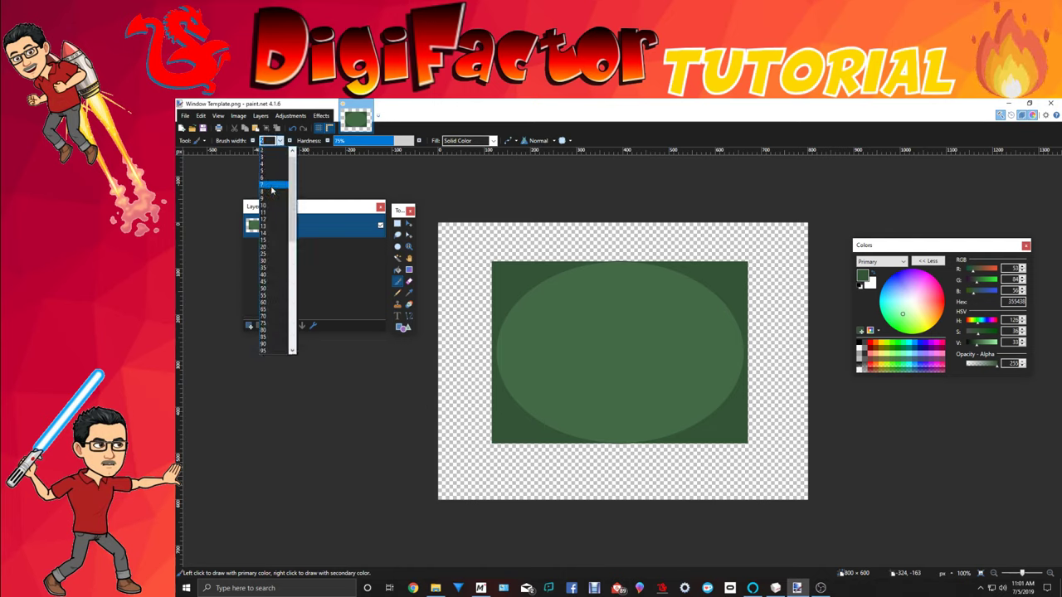
pyautogui.click(270, 187)
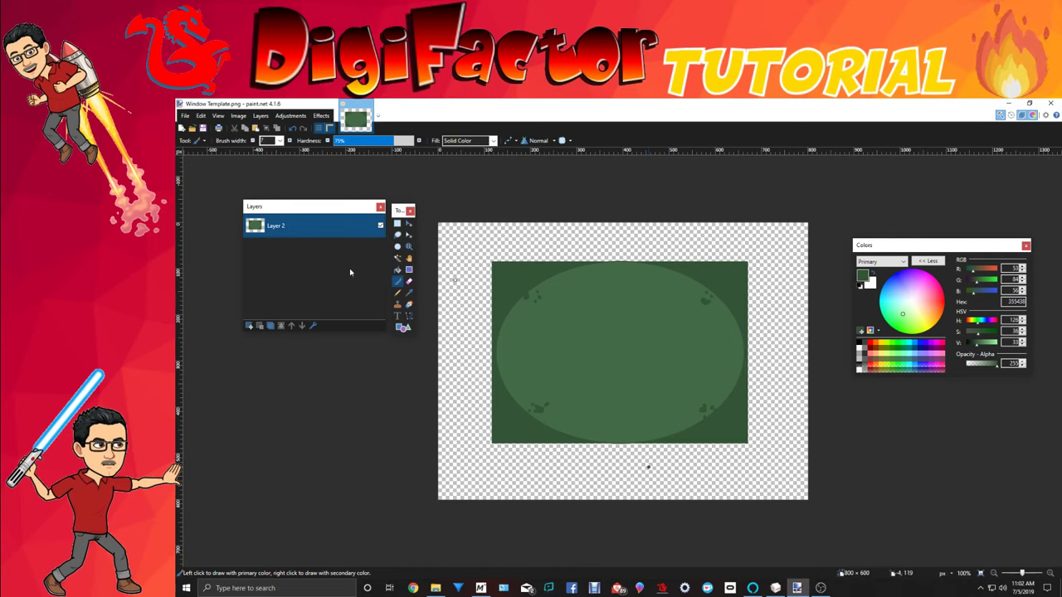
# Add a new layer above the board and set up the Text tool with white FFFFFF and the Eraser font.
pyautogui.click(248, 327)
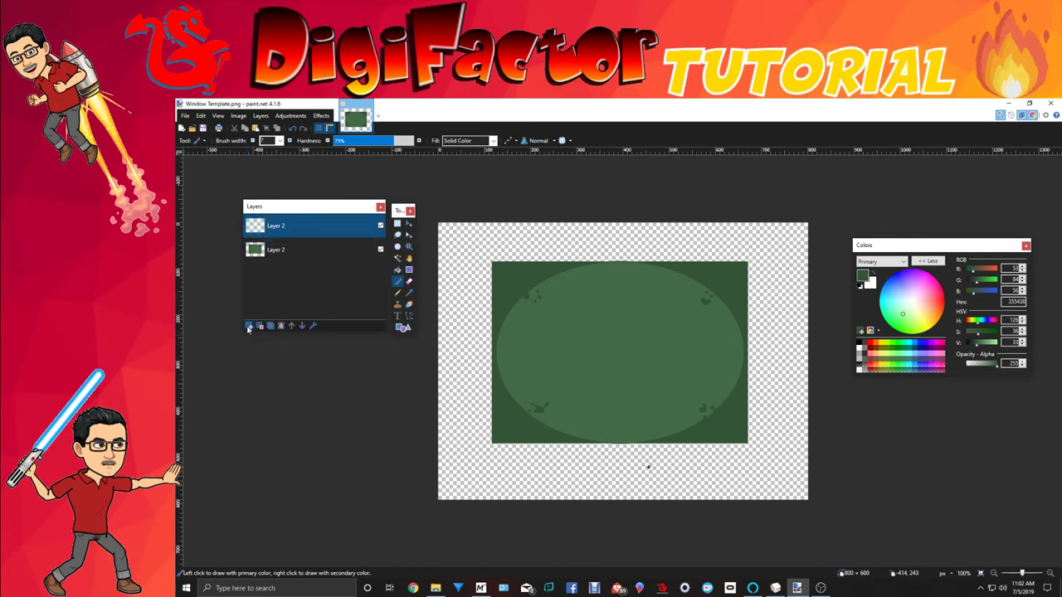
pyautogui.click(860, 350)
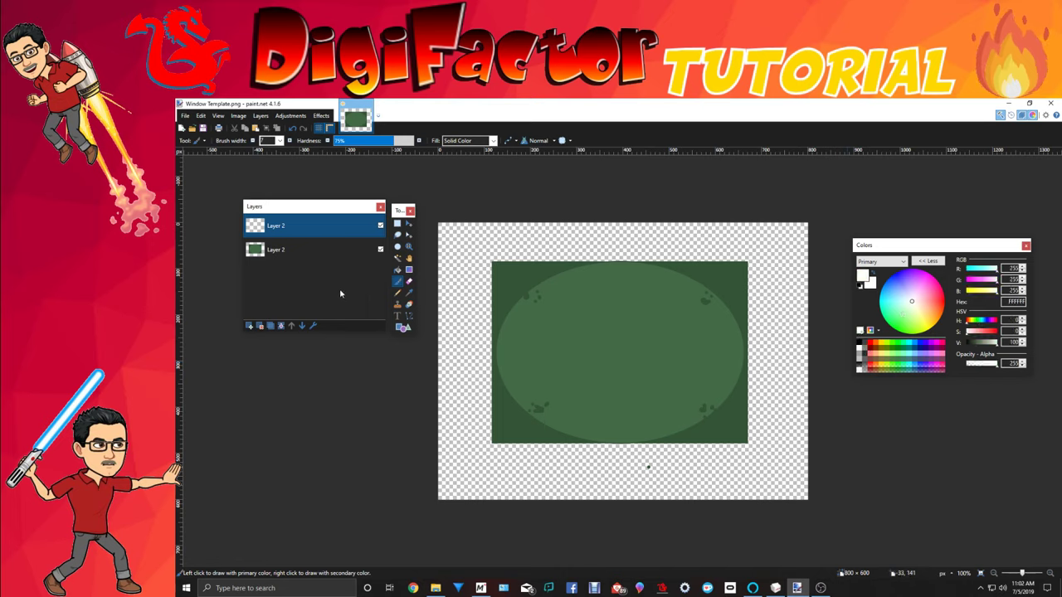
pyautogui.click(397, 316)
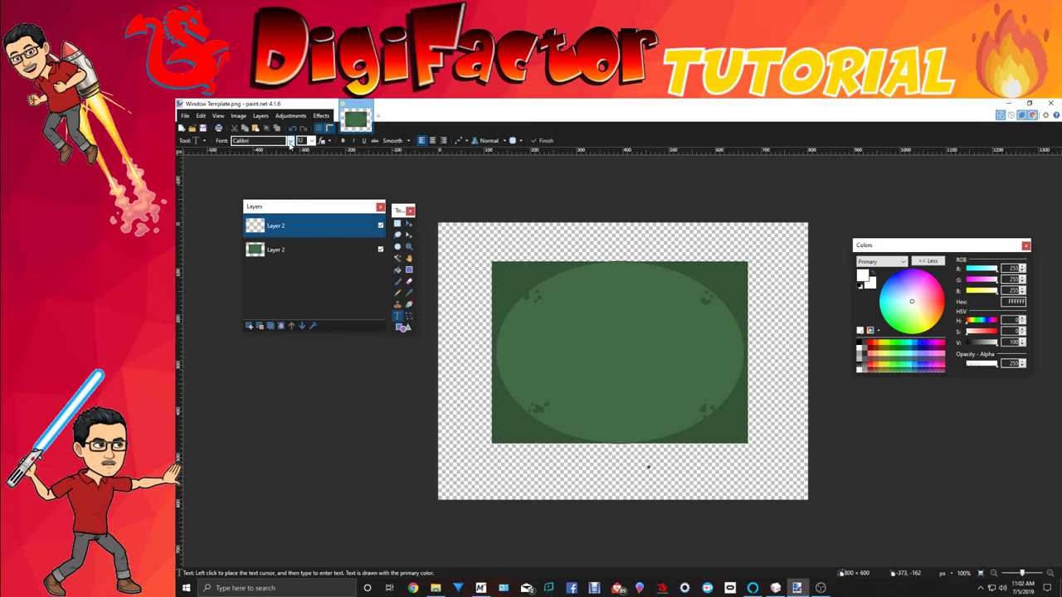
pyautogui.click(290, 141)
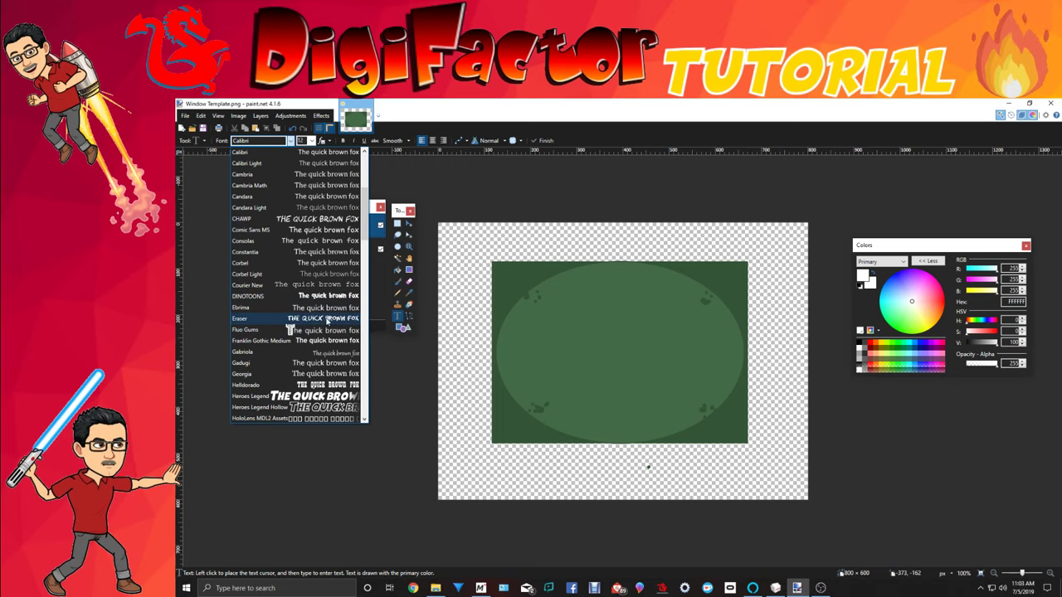
pyautogui.click(327, 320)
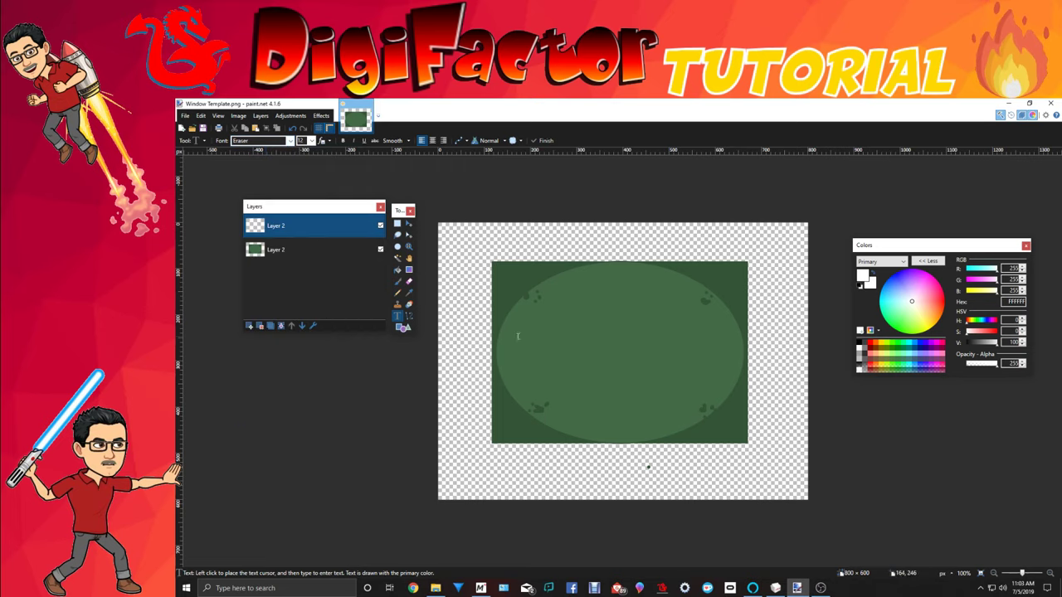
# Write CLAYSTER in bold size 24 text and place it near the board's upper left corner.
pyautogui.click(554, 327)
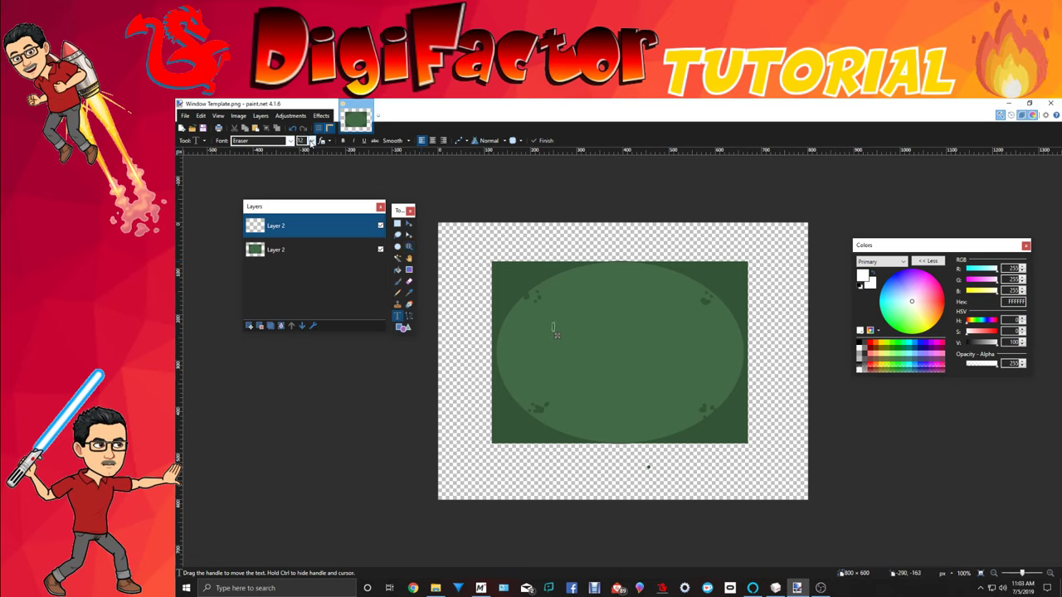
pyautogui.click(311, 140)
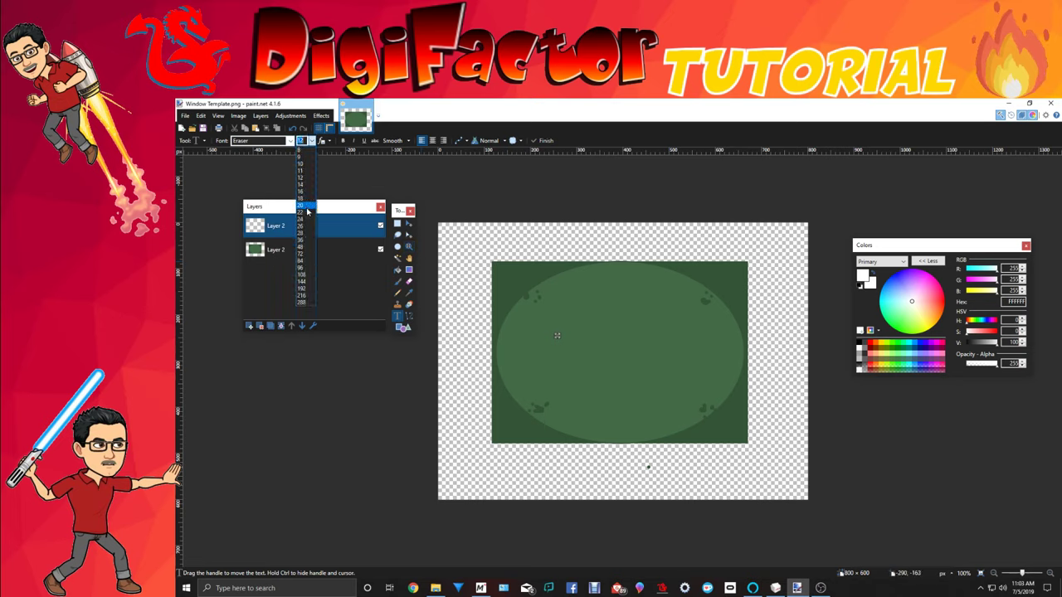
pyautogui.click(306, 205)
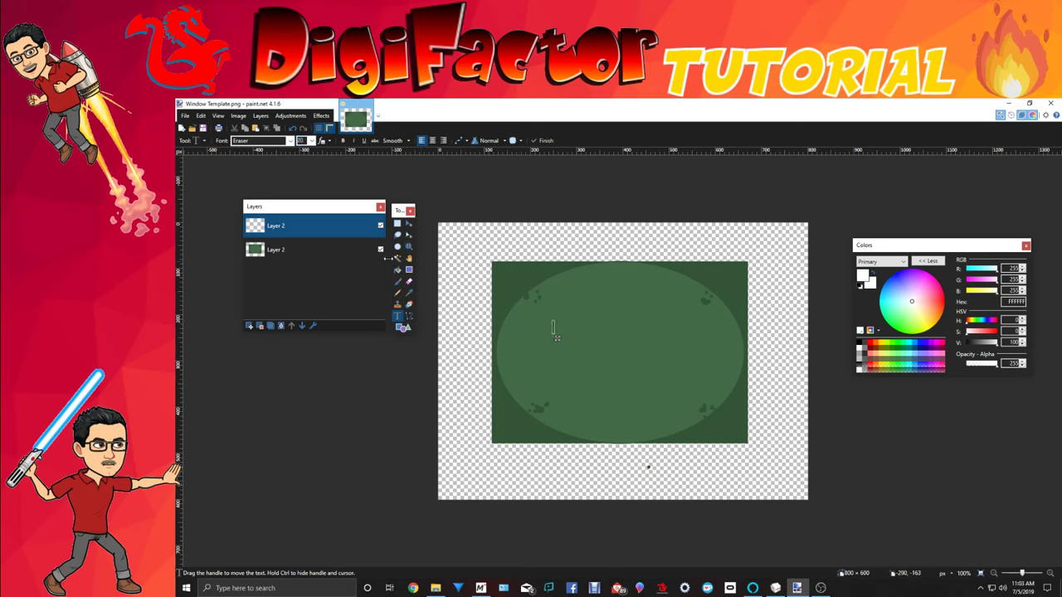
pyautogui.write('cc')
pyautogui.press('BackSpace')
pyautogui.press('BackSpace')
pyautogui.click(310, 140)
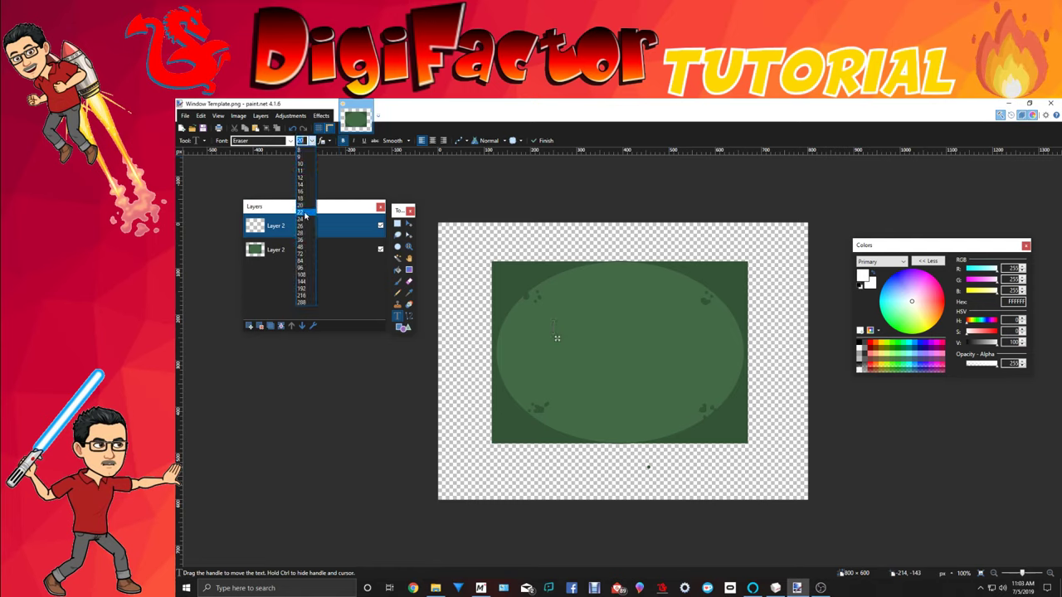
pyautogui.click(300, 218)
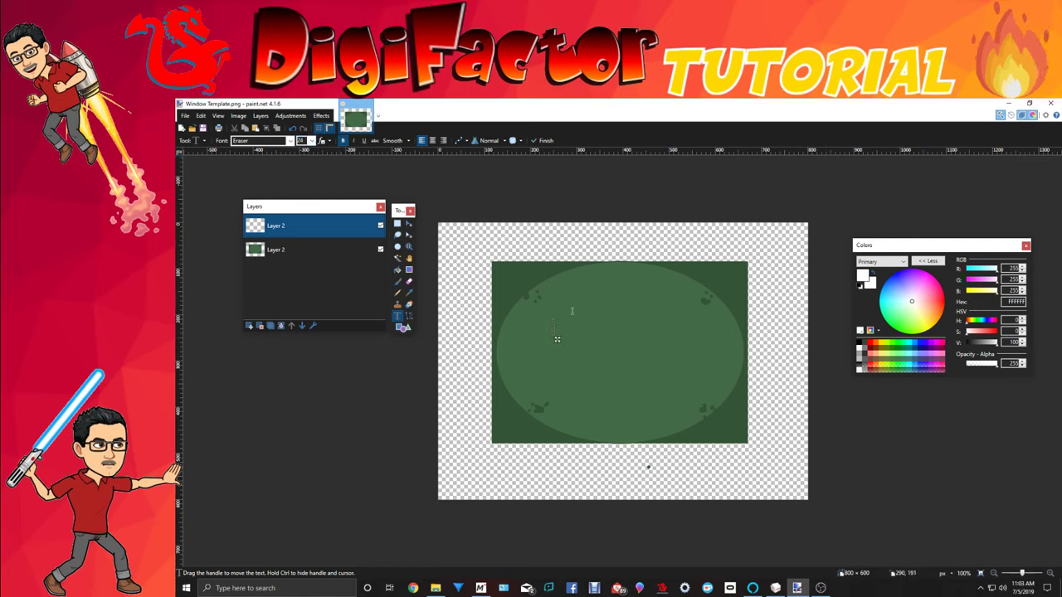
pyautogui.write('CLAYSTER')
pyautogui.moveTo(622, 340); pyautogui.dragTo(584, 307)
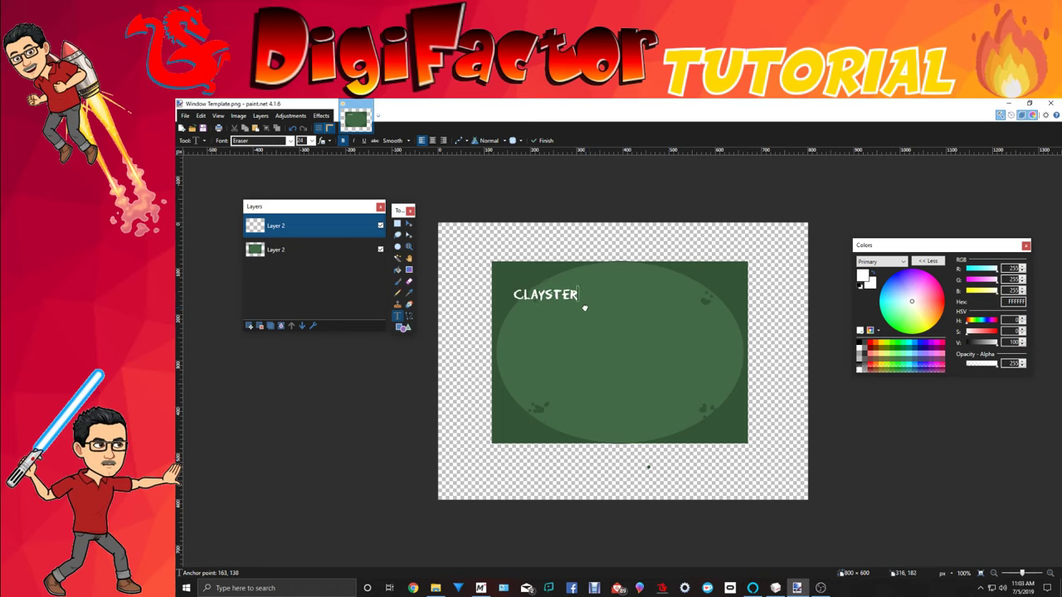
# Select the CLAYSTER text and rotate it about 20 degrees so it slopes upward to the right.
pyautogui.click(397, 223)
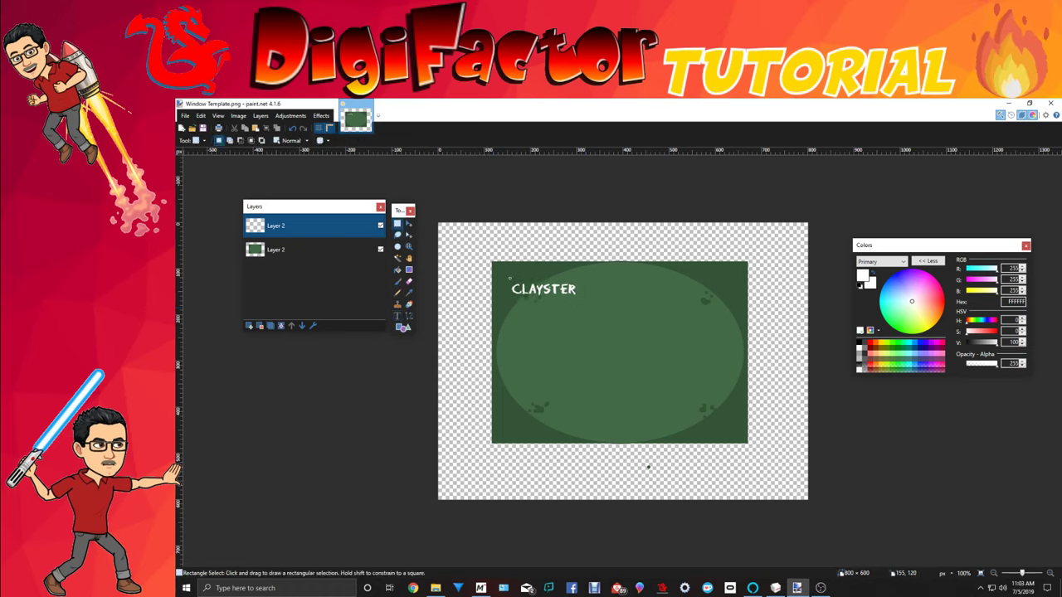
pyautogui.moveTo(510, 277); pyautogui.dragTo(578, 299)
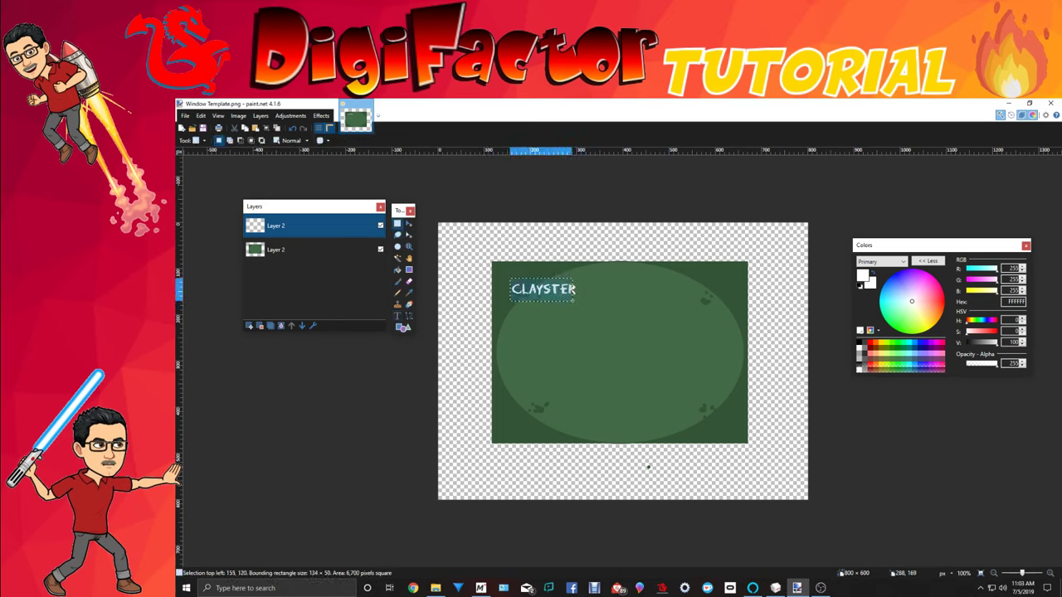
pyautogui.click(408, 223)
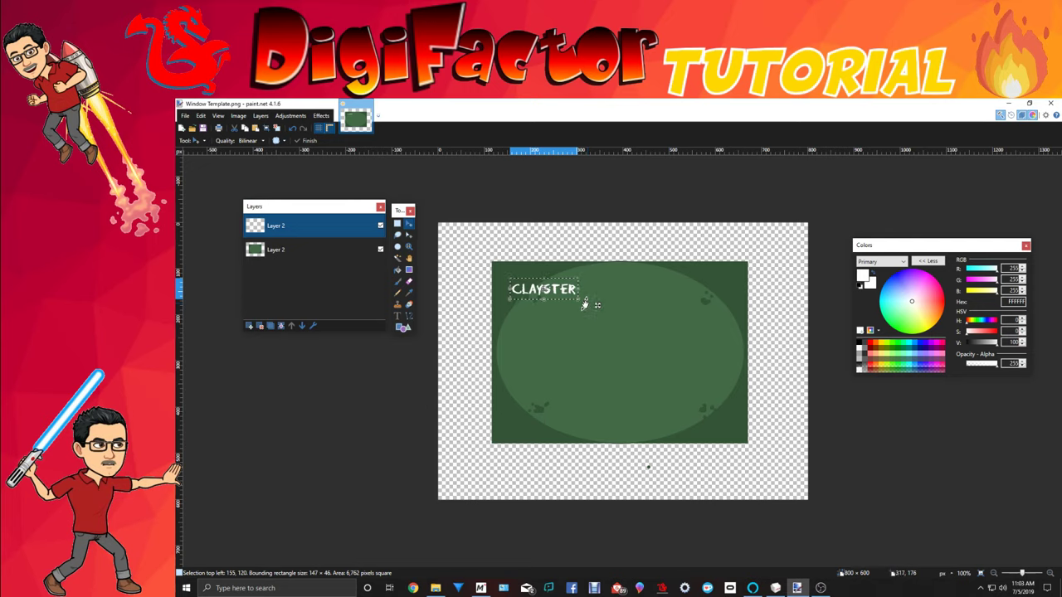
pyautogui.moveTo(585, 305); pyautogui.dragTo(602, 285)
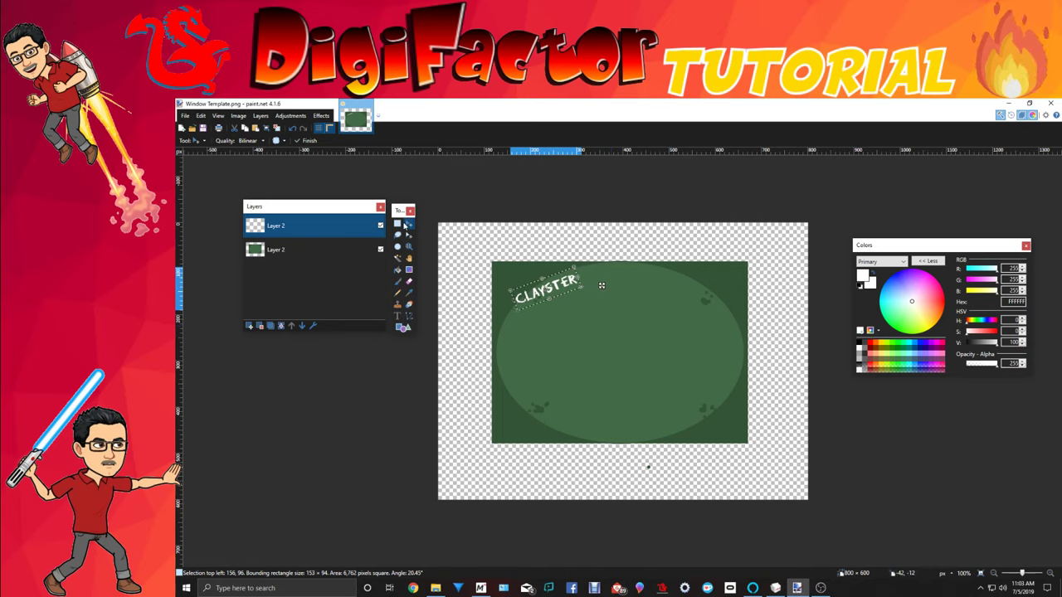
pyautogui.click(398, 224)
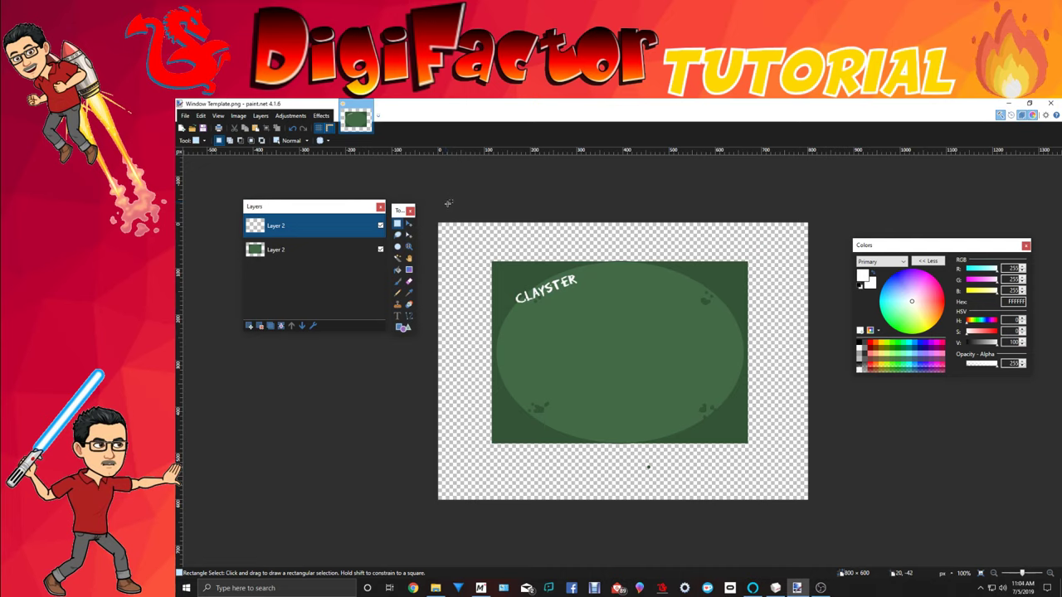
# Write 4+2=6 left of the board's center and a single O in the right half of the board.
pyautogui.click(397, 315)
pyautogui.click(563, 347)
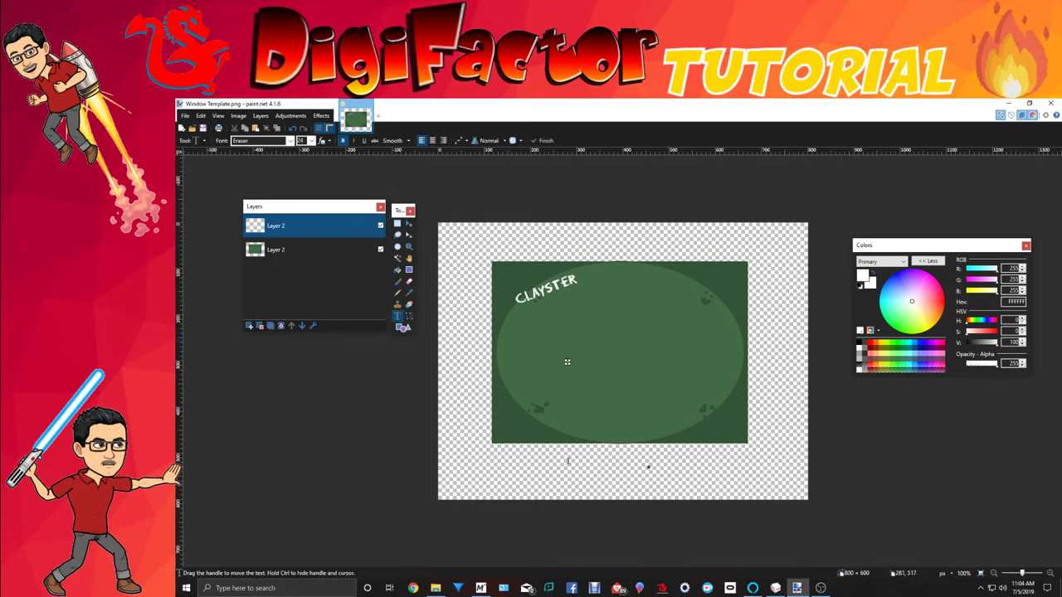
pyautogui.write('4+2=6')
# Enlarge the selected O to a selection of about 104 × 80 pixels, move it into the board's upper right area and deselect it.
pyautogui.click(397, 224)
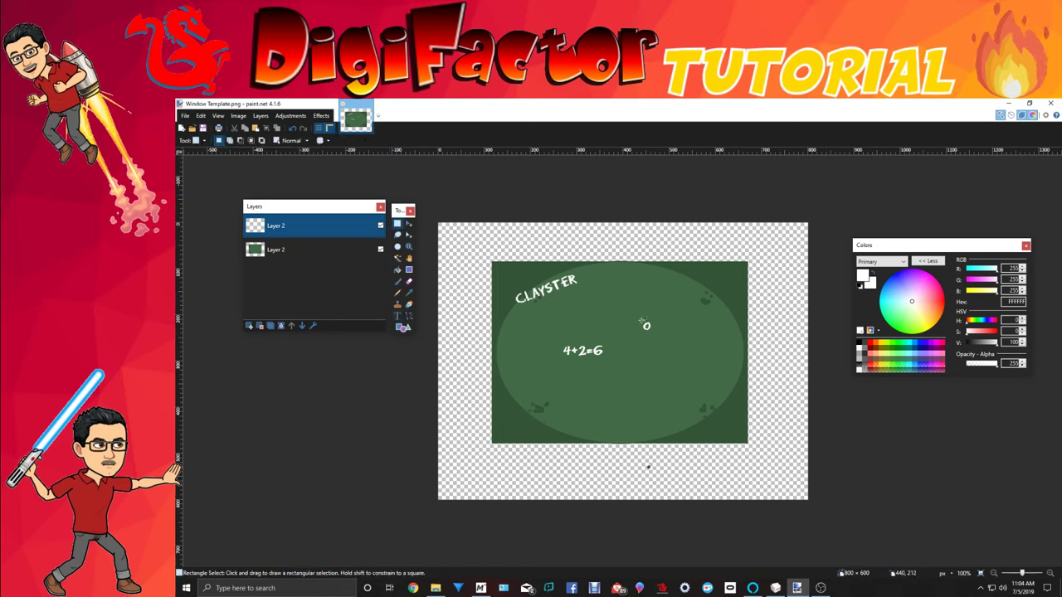
pyautogui.moveTo(641, 320); pyautogui.dragTo(653, 334)
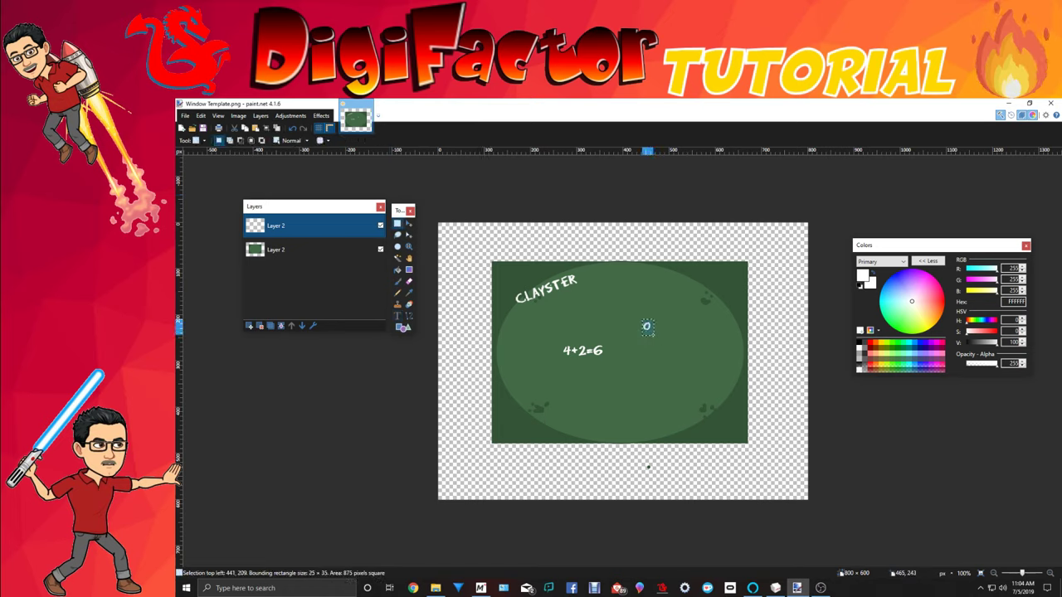
pyautogui.click(408, 224)
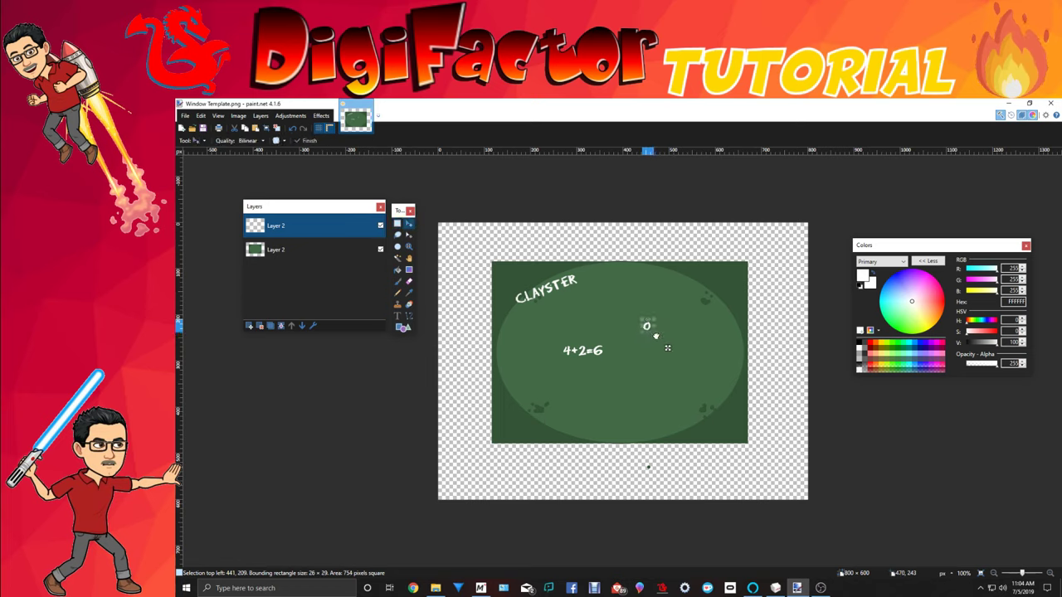
pyautogui.moveTo(655, 335); pyautogui.dragTo(697, 338)
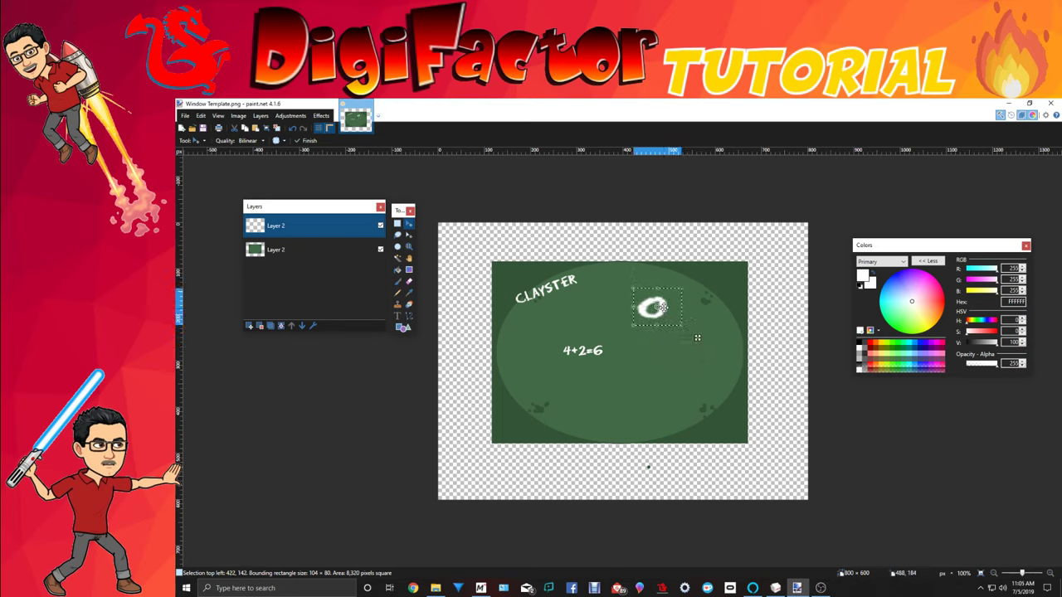
pyautogui.moveTo(661, 307); pyautogui.dragTo(672, 306)
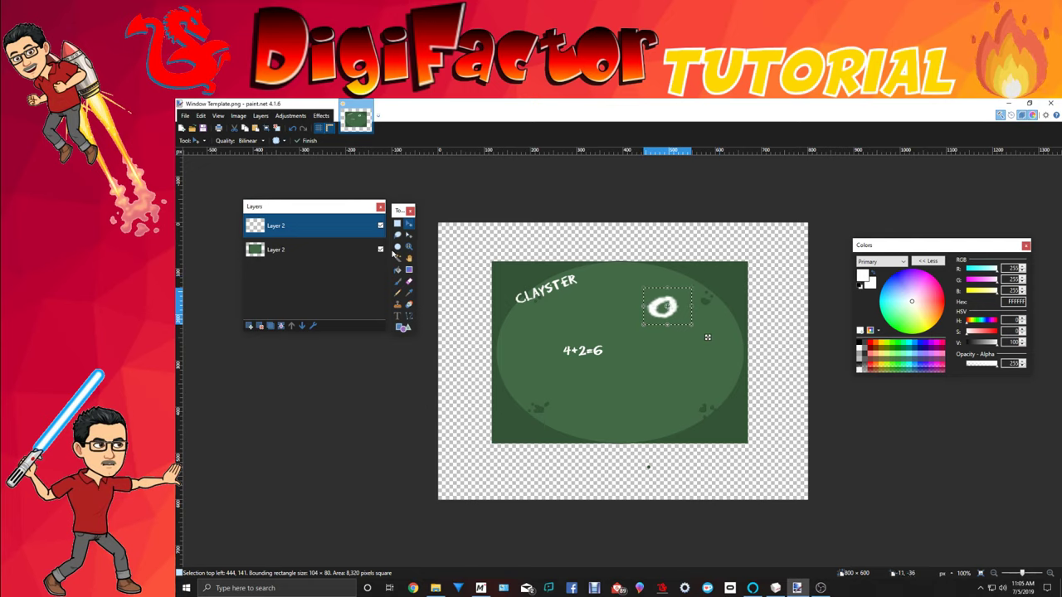
pyautogui.click(399, 318)
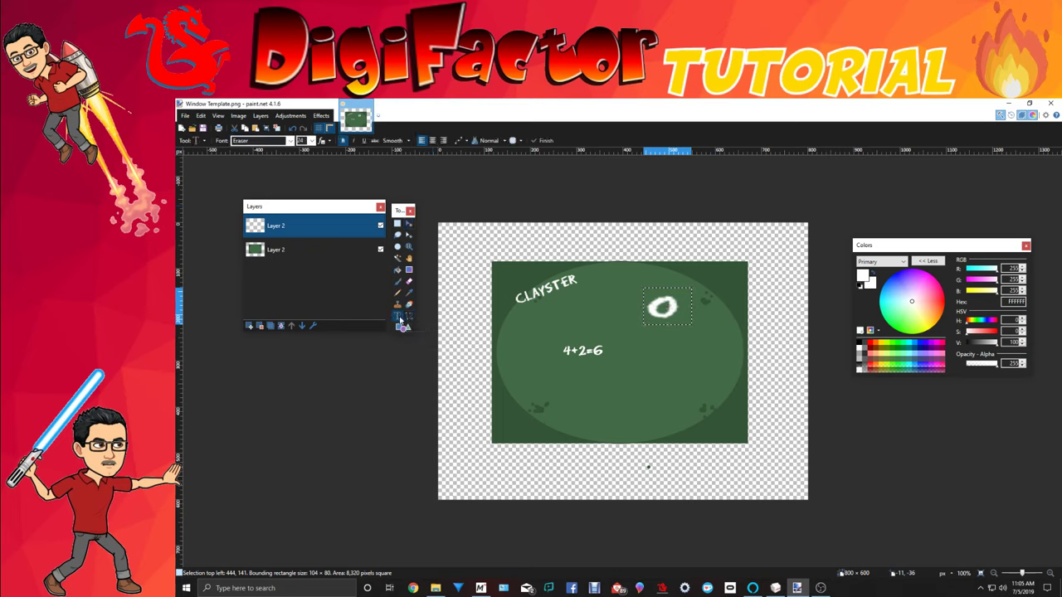
pyautogui.click(397, 224)
pyautogui.click(445, 207)
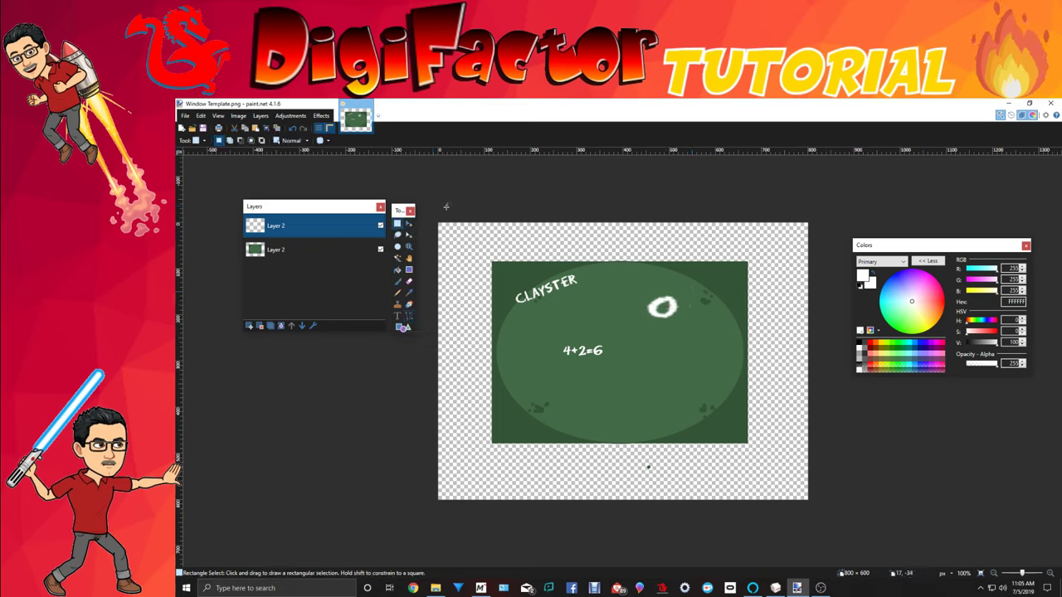
# Write a single upright stroke character below the O and stretch its selection to about 25 × 85 pixels.
pyautogui.click(399, 317)
pyautogui.click(655, 354)
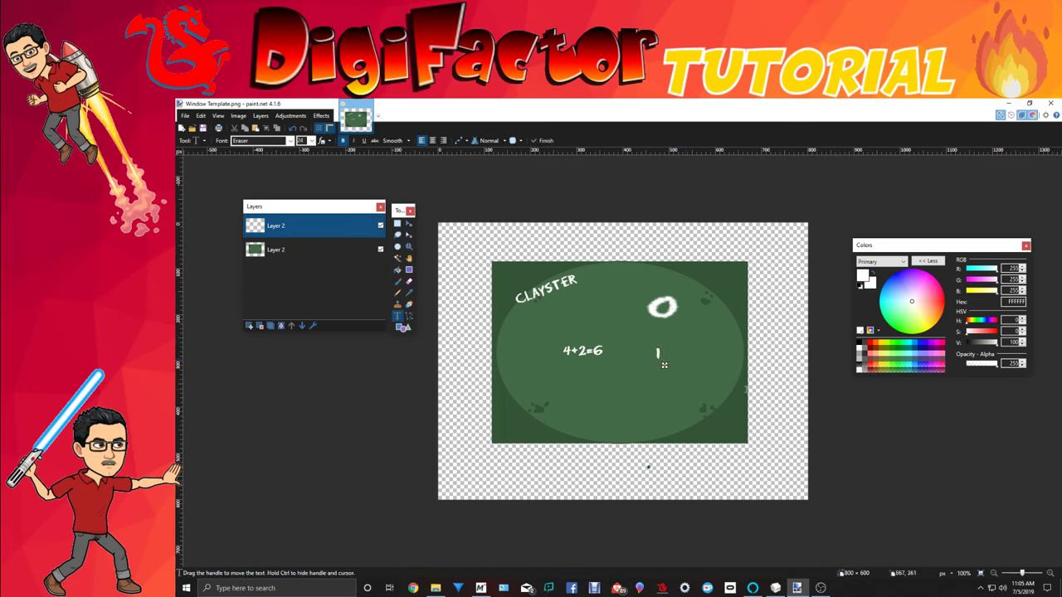
pyautogui.click(397, 223)
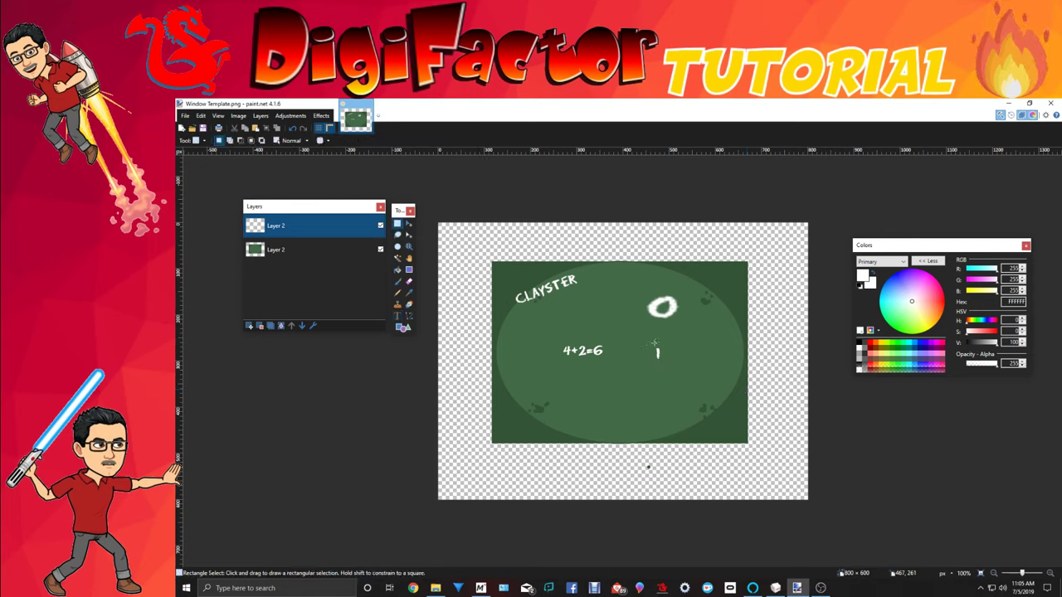
pyautogui.moveTo(653, 343); pyautogui.dragTo(659, 359)
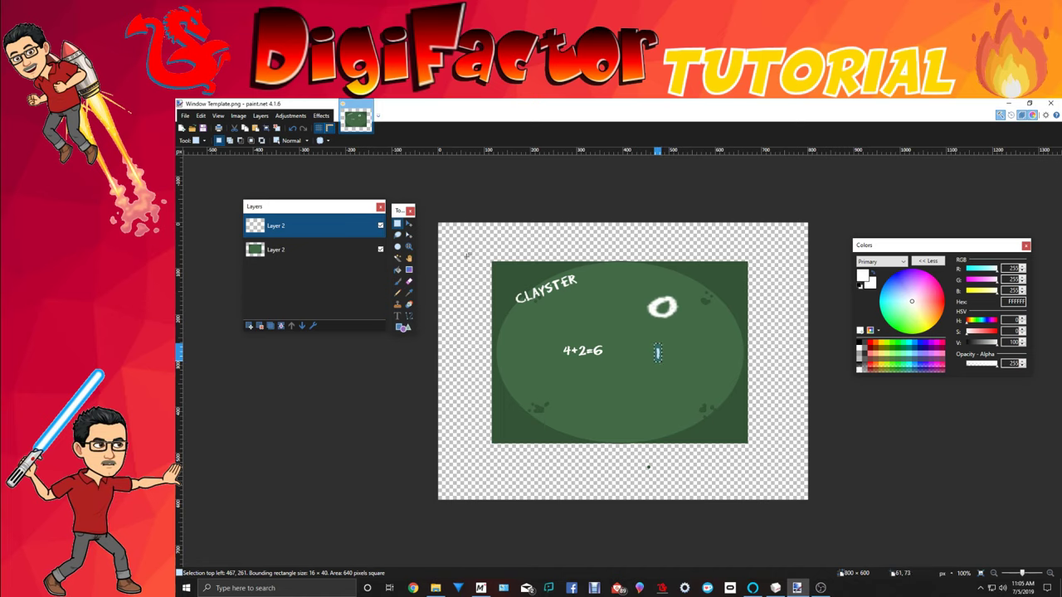
pyautogui.click(408, 224)
pyautogui.moveTo(651, 356)
pyautogui.mouseDown()
pyautogui.moveTo(666, 386)
pyautogui.moveTo(660, 346)
pyautogui.moveTo(661, 367)
pyautogui.mouseUp()
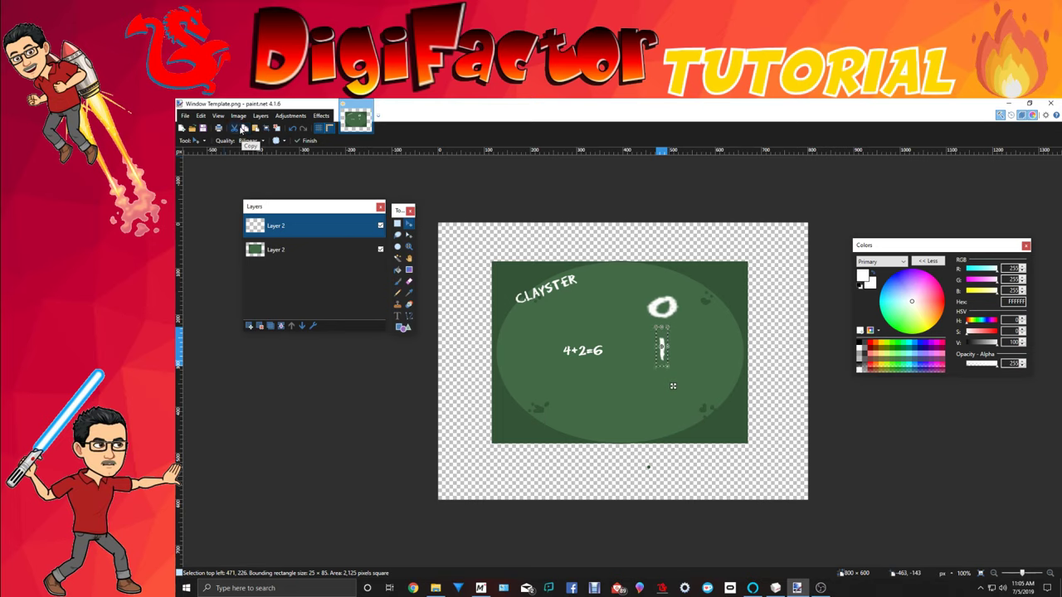
# Cut the stroke below the O, paste it onto a new layer and move it up against the O as the stick figure's body.
pyautogui.click(237, 131)
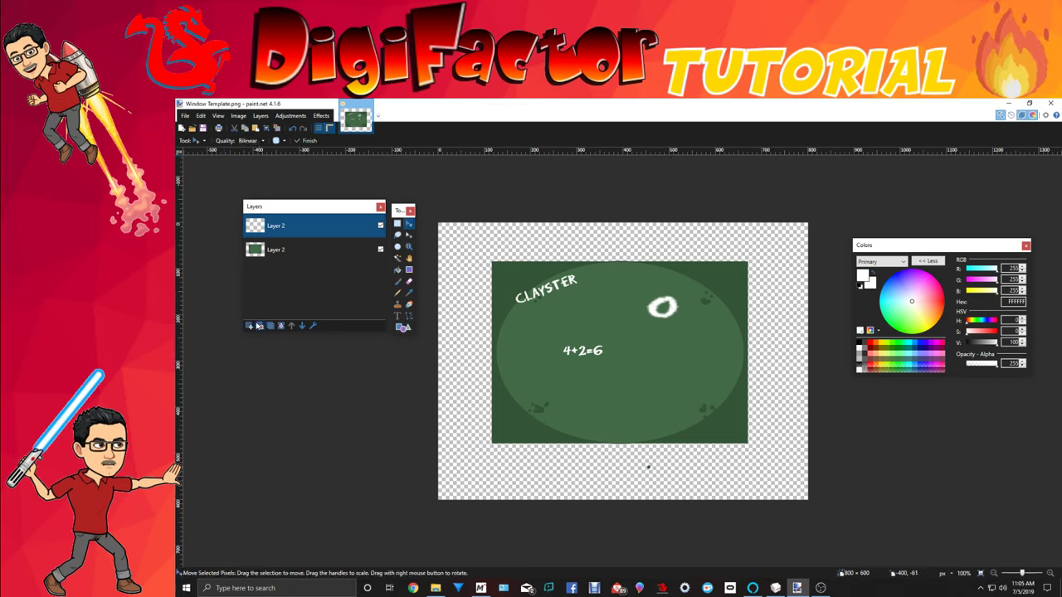
pyautogui.click(249, 325)
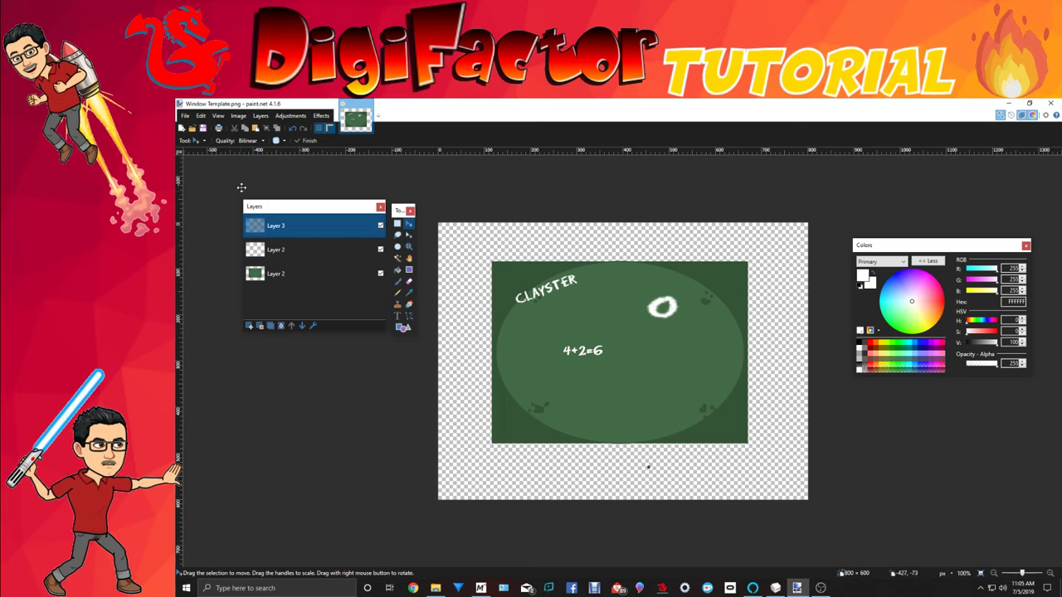
pyautogui.click(256, 129)
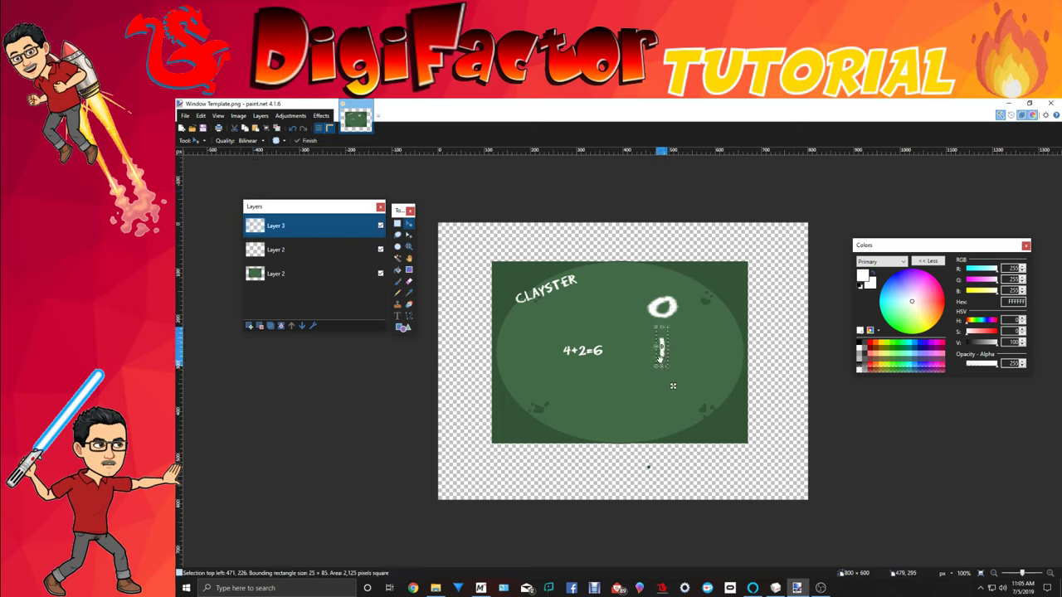
pyautogui.moveTo(662, 357); pyautogui.dragTo(662, 335)
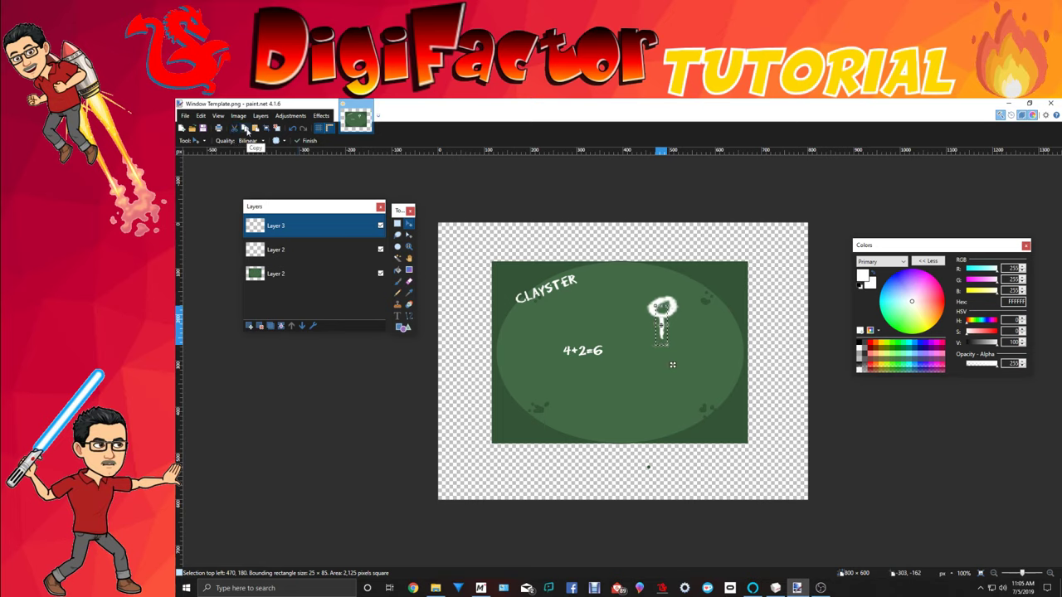
# Add another layer and paste two tilted copies of the stroke below the O as the stick figure's arms.
pyautogui.click(249, 327)
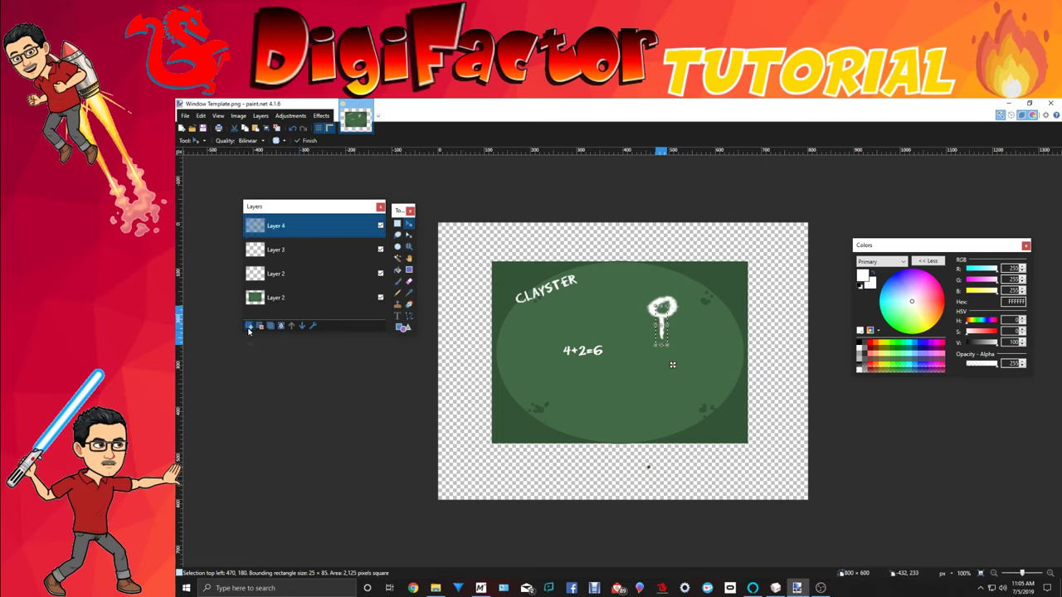
pyautogui.moveTo(668, 352)
pyautogui.mouseDown()
pyautogui.moveTo(686, 329)
pyautogui.moveTo(661, 350)
pyautogui.mouseUp()
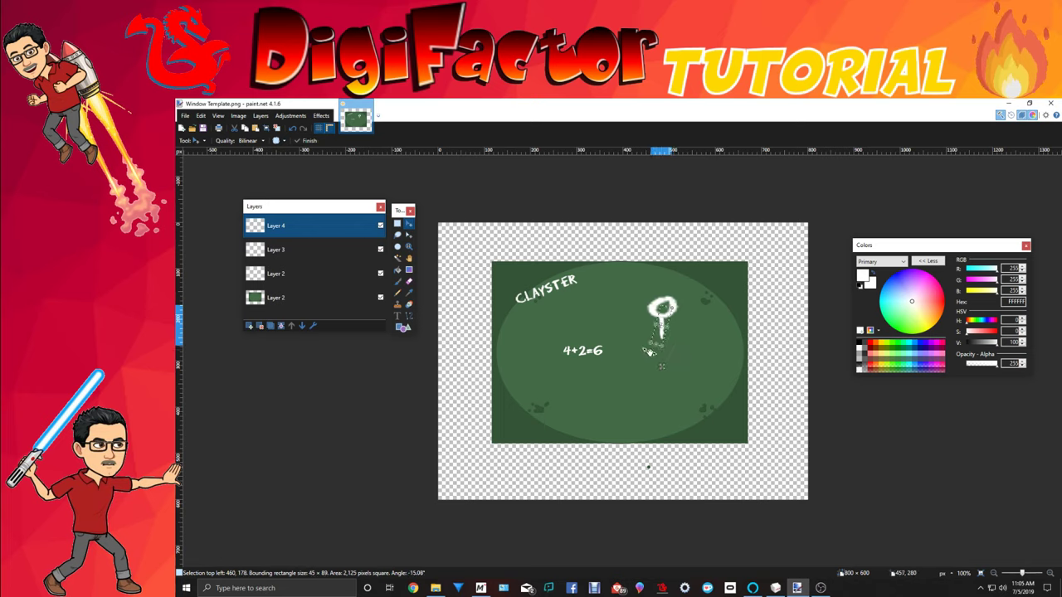
pyautogui.click(292, 131)
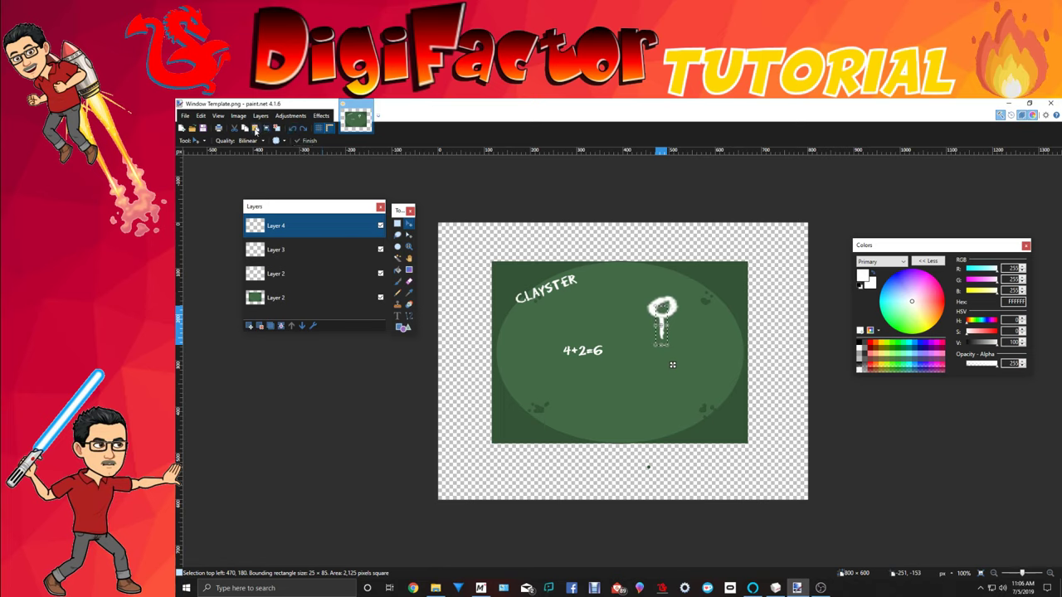
pyautogui.moveTo(671, 365); pyautogui.dragTo(701, 337)
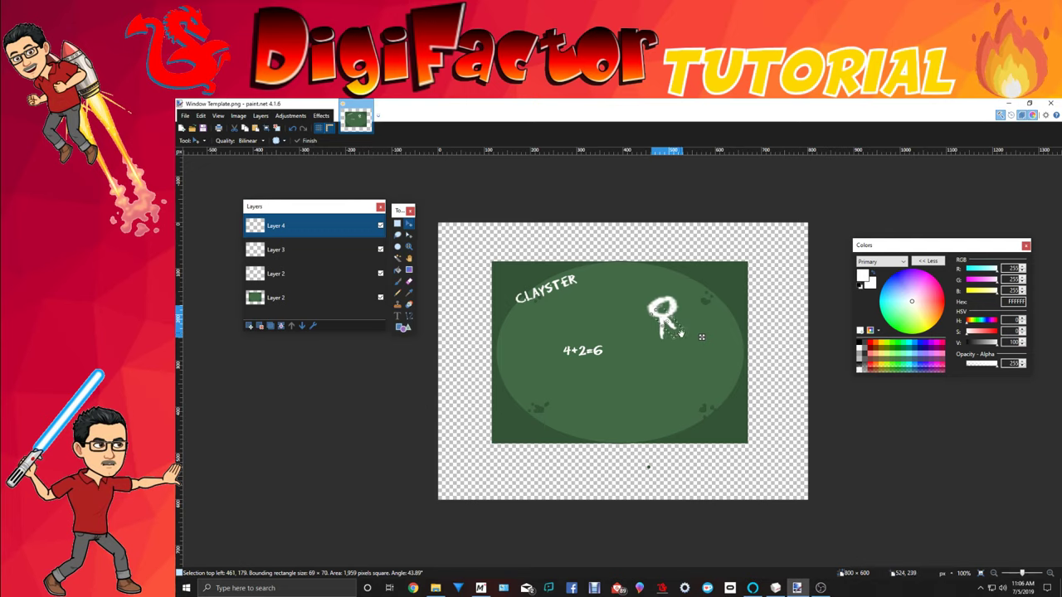
pyautogui.click(246, 129)
pyautogui.click(256, 129)
pyautogui.moveTo(686, 342); pyautogui.dragTo(624, 354)
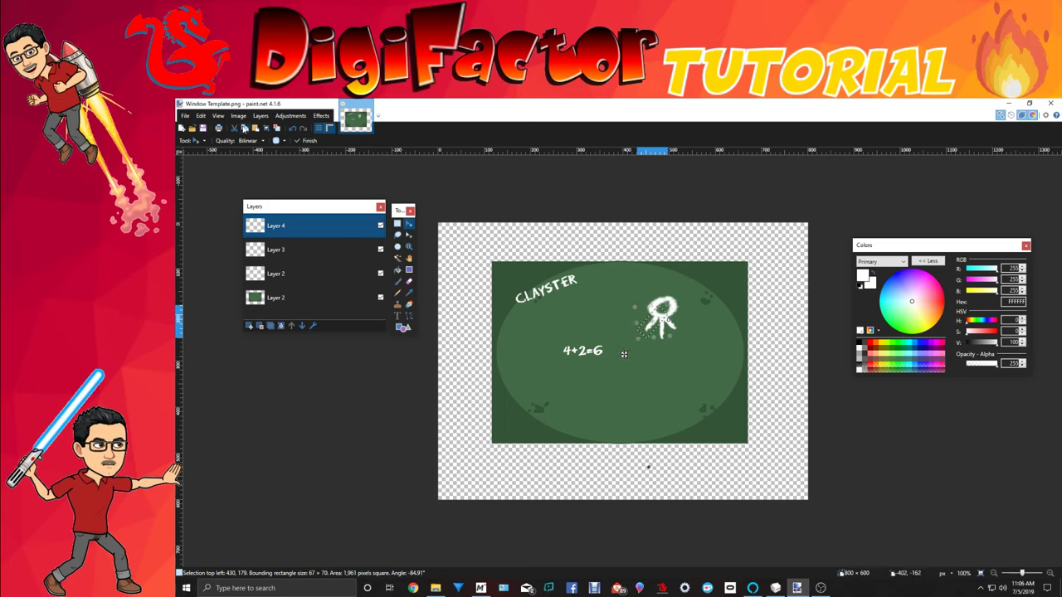
# Paste two more stroke copies, angle them outward below the body as the stick figure's legs, and deselect.
pyautogui.click(257, 130)
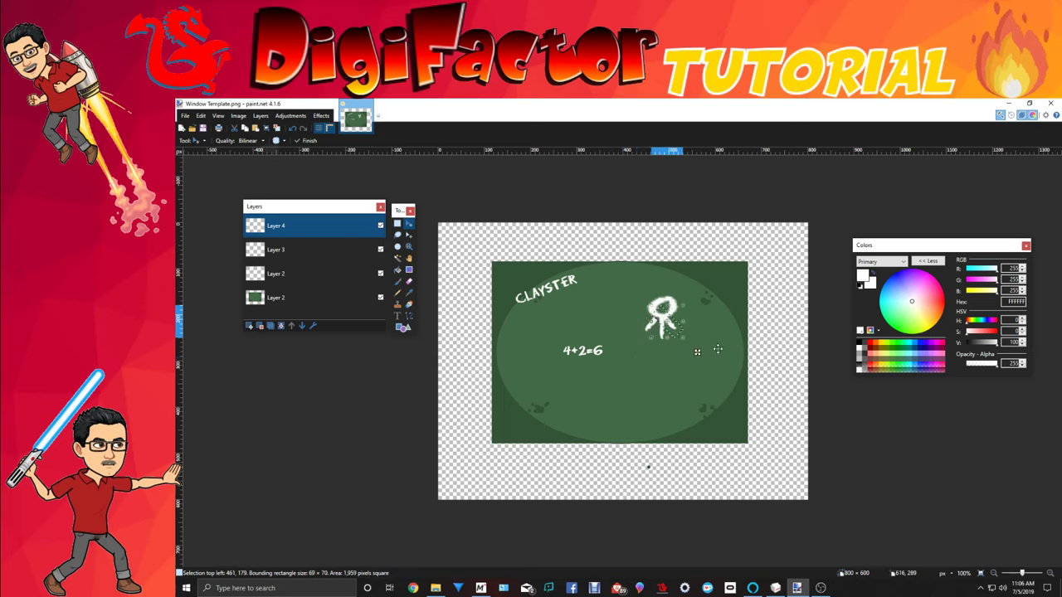
pyautogui.moveTo(697, 352); pyautogui.dragTo(680, 366)
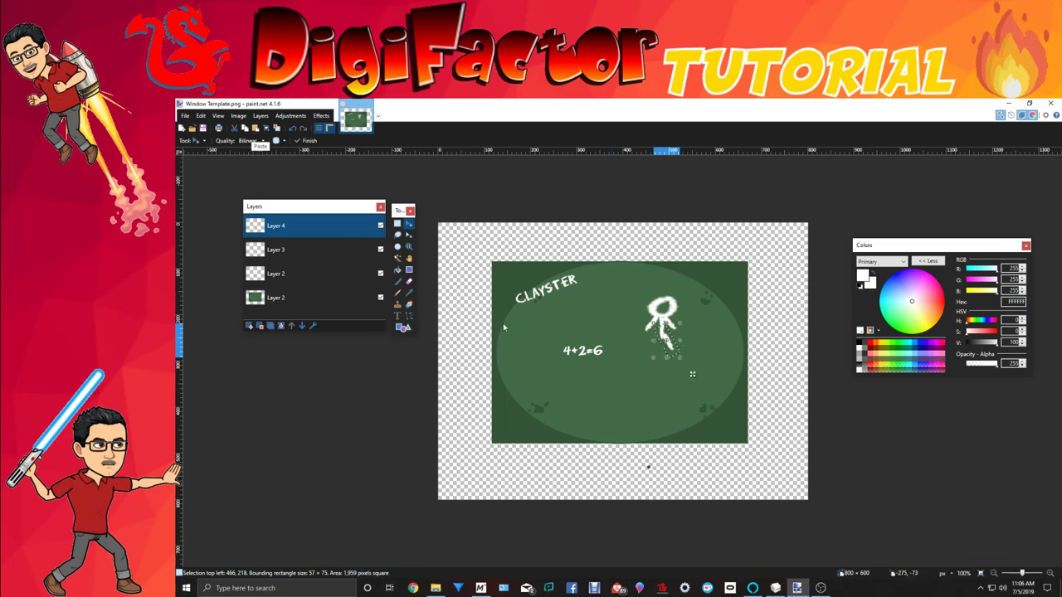
pyautogui.moveTo(687, 360); pyautogui.dragTo(654, 385)
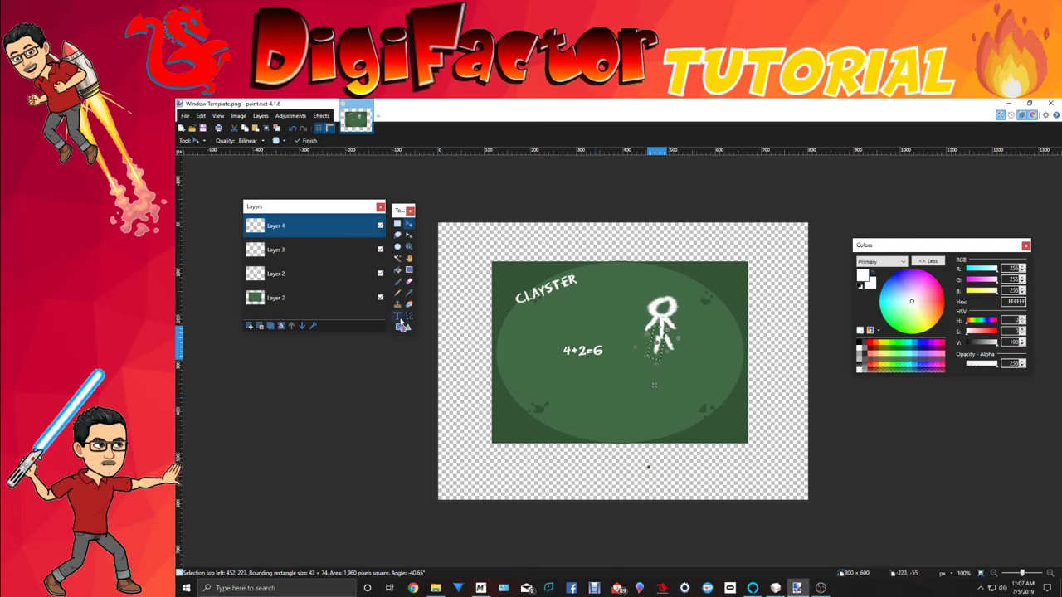
pyautogui.click(398, 316)
pyautogui.click(398, 224)
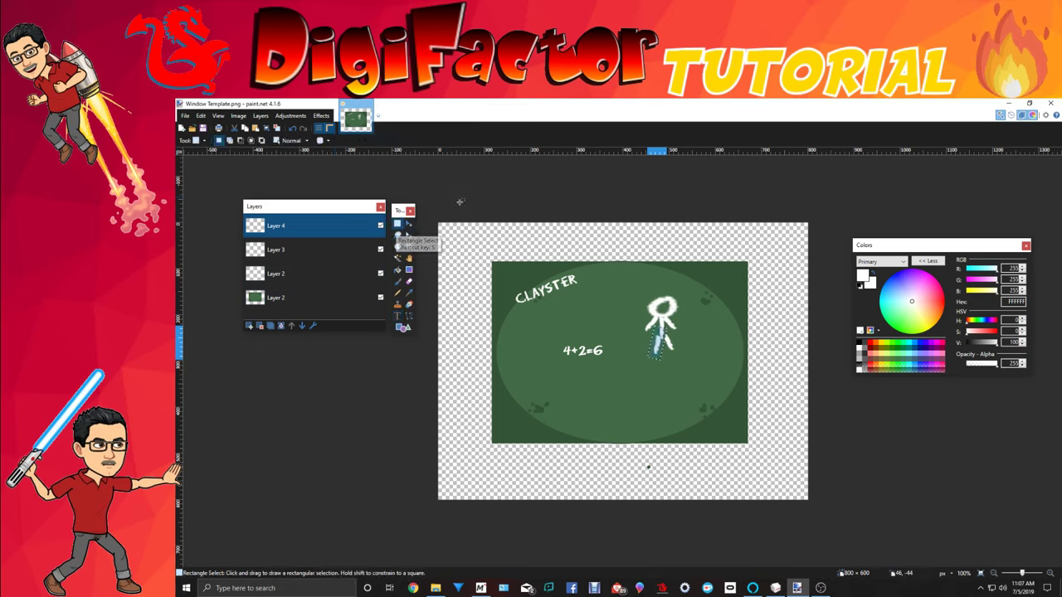
pyautogui.click(459, 202)
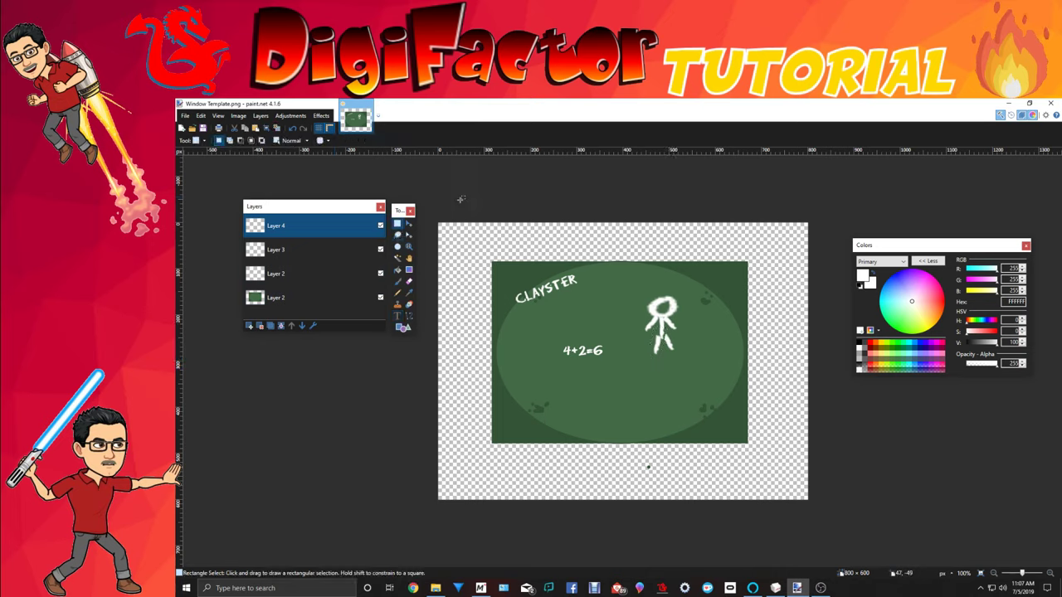
# Write 5X2=10 on the board below the stick figure in the Eraser font at size 24.
pyautogui.click(397, 315)
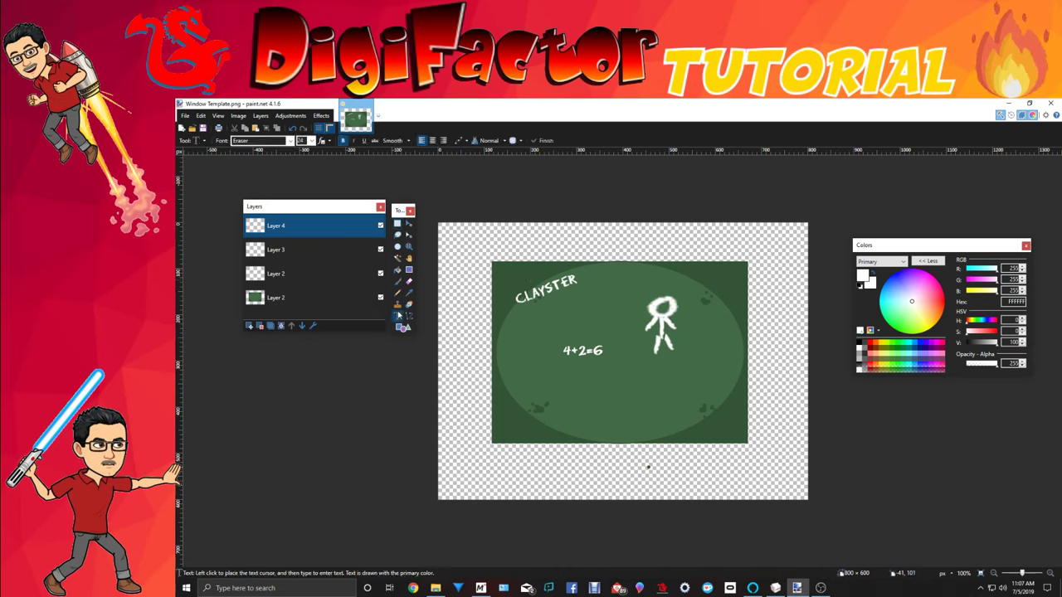
pyautogui.click(631, 397)
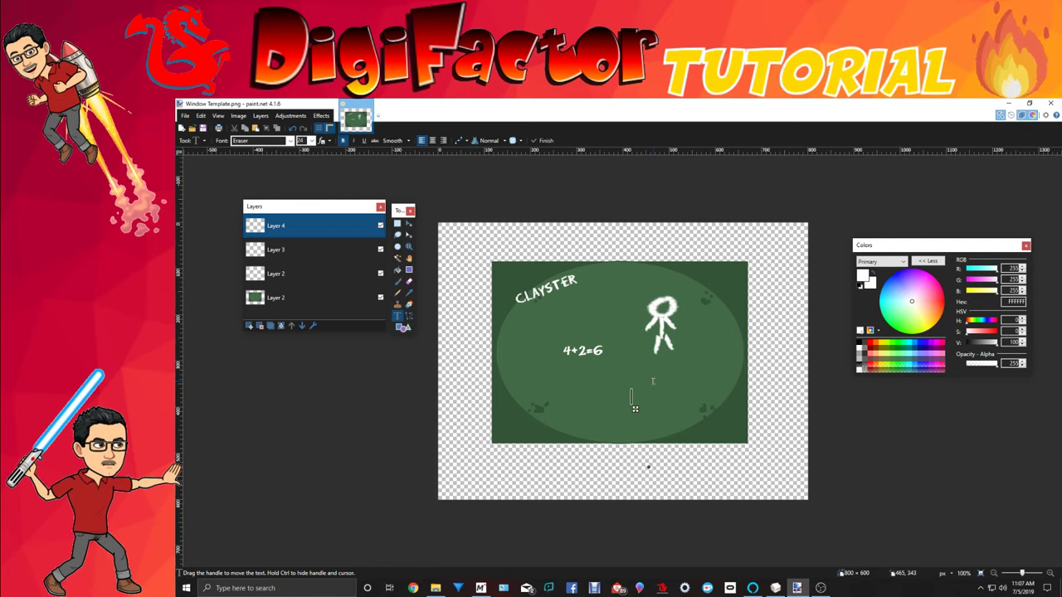
pyautogui.write('(')
pyautogui.write('5')
pyautogui.press('BackSpace')
pyautogui.press('BackSpace')
pyautogui.write('5')
pyautogui.write('10')
# Select 5X2=10, rotate it about 22 degrees so it slopes downward to the right, move it slightly up and deselect it.
pyautogui.click(397, 224)
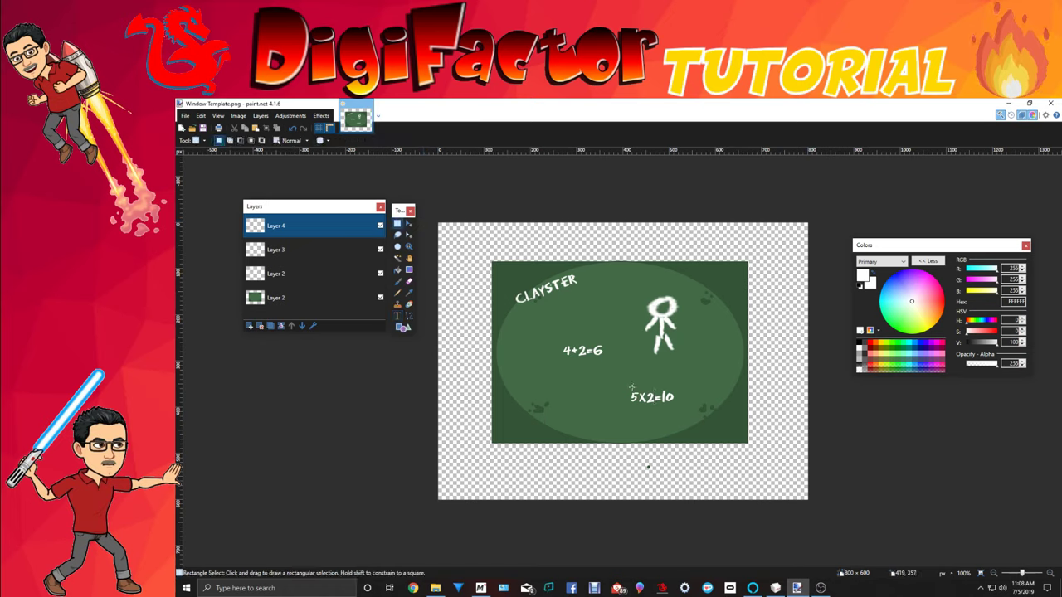
pyautogui.moveTo(626, 388); pyautogui.dragTo(677, 404)
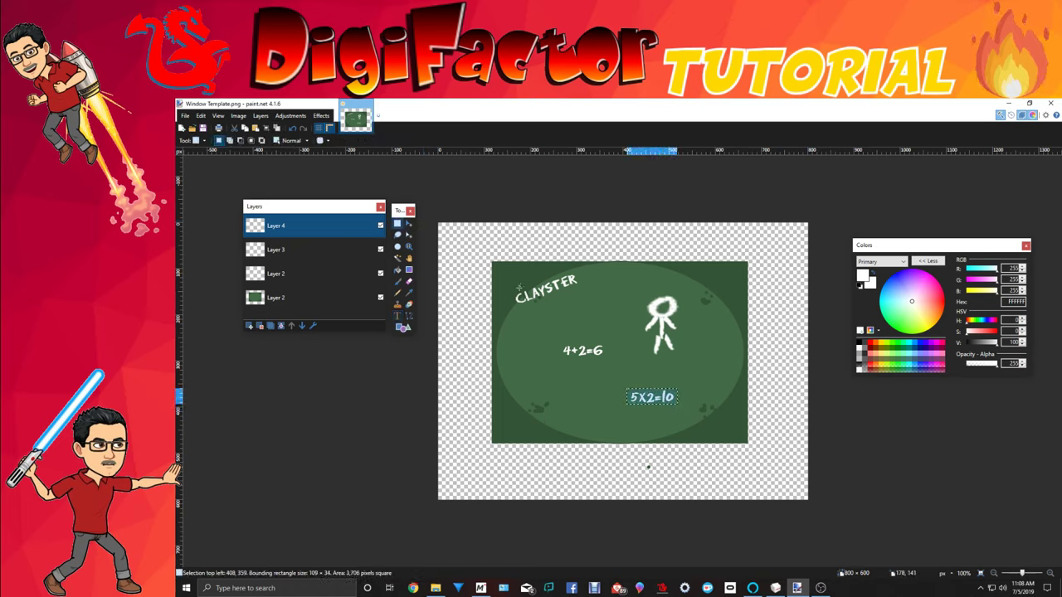
pyautogui.click(408, 224)
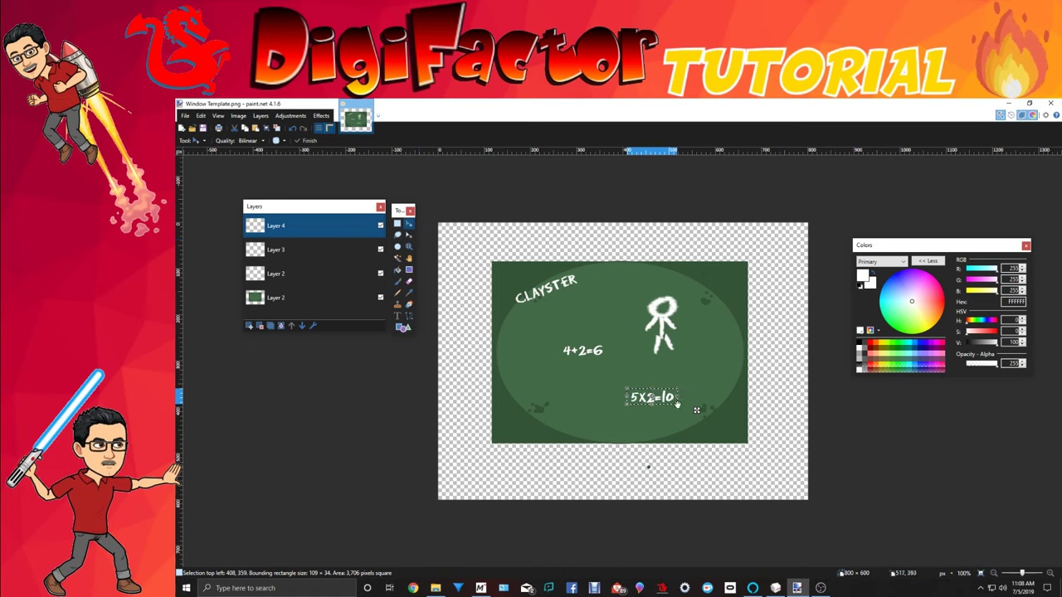
pyautogui.moveTo(676, 402)
pyautogui.mouseDown()
pyautogui.moveTo(693, 425)
pyautogui.moveTo(678, 391)
pyautogui.mouseUp()
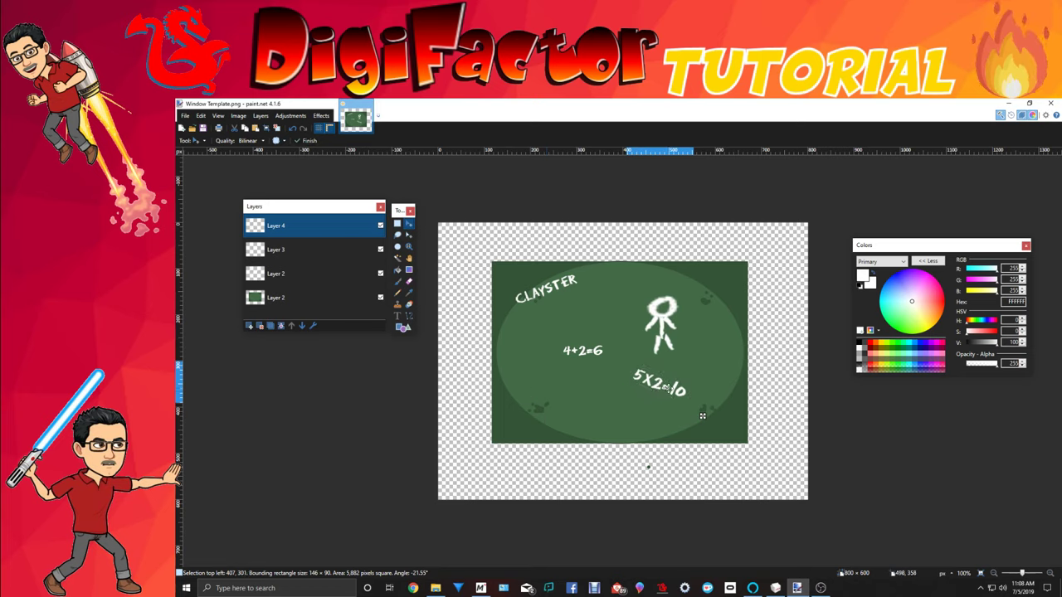
pyautogui.moveTo(665, 387); pyautogui.dragTo(665, 389)
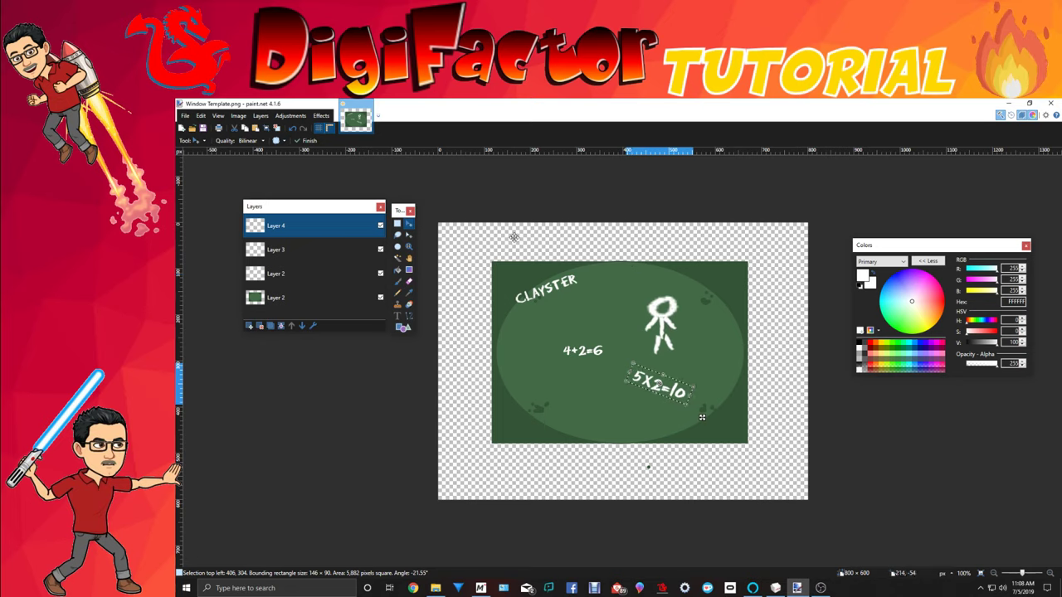
pyautogui.click(397, 224)
pyautogui.click(447, 184)
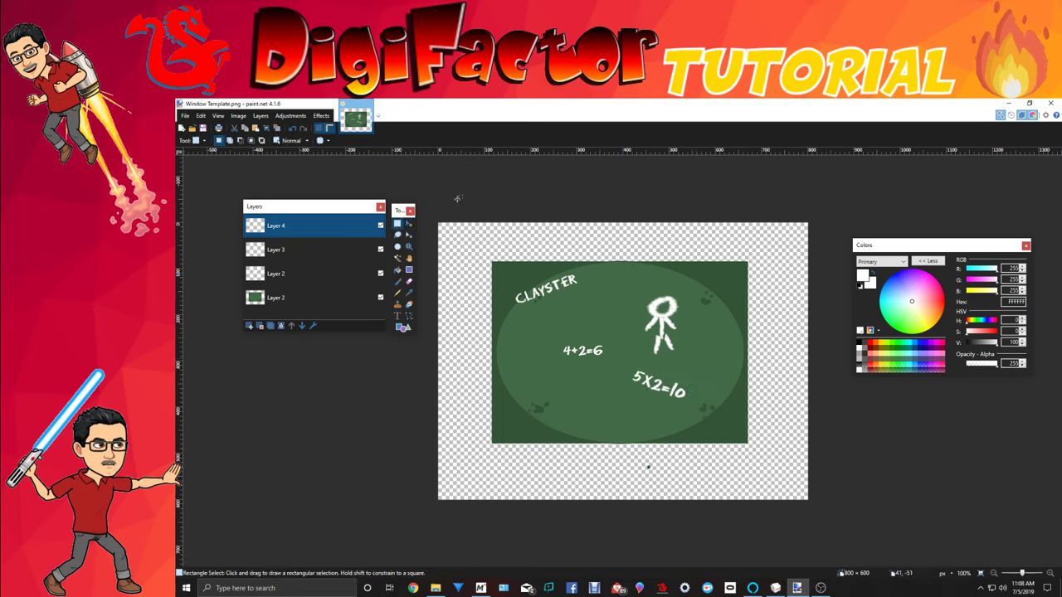
# Draw an elliptical callout about 110 × 79 pixels as a speech bubble to the upper right of the stick figure's head.
pyautogui.click(403, 327)
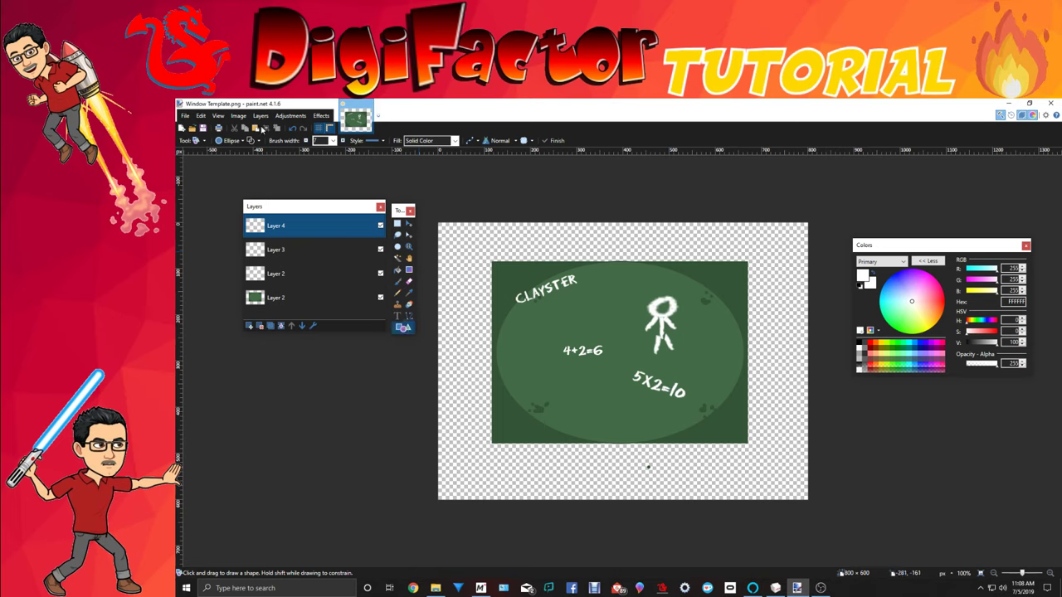
pyautogui.click(232, 141)
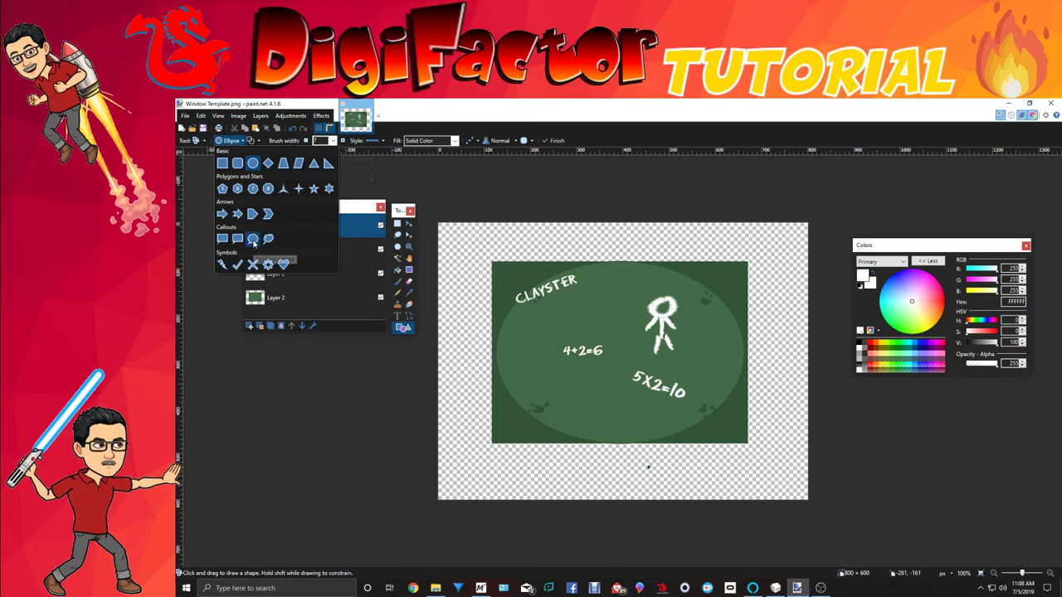
pyautogui.click(253, 238)
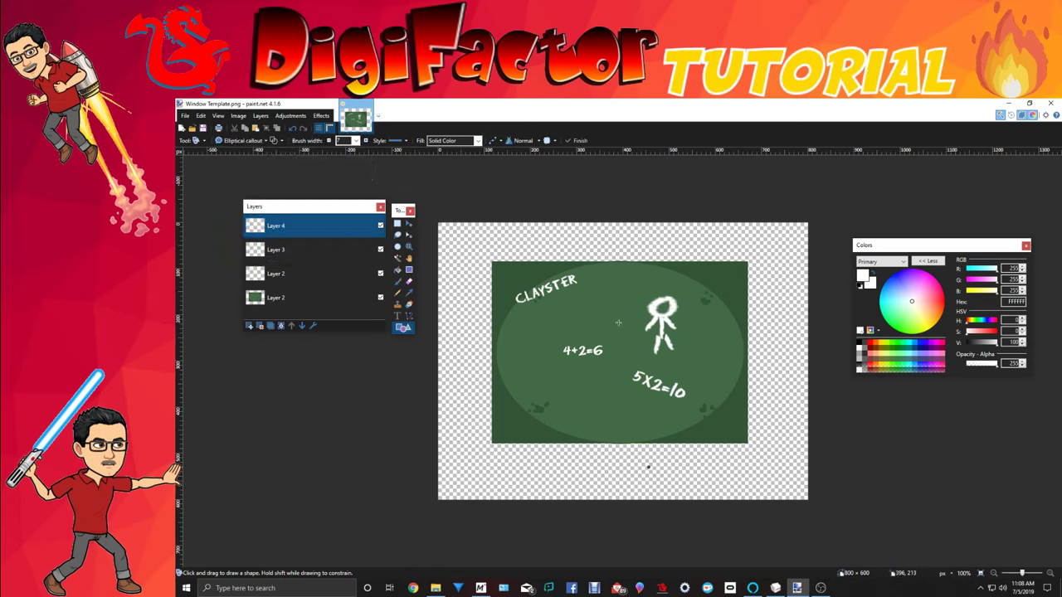
pyautogui.moveTo(661, 282); pyautogui.dragTo(748, 319)
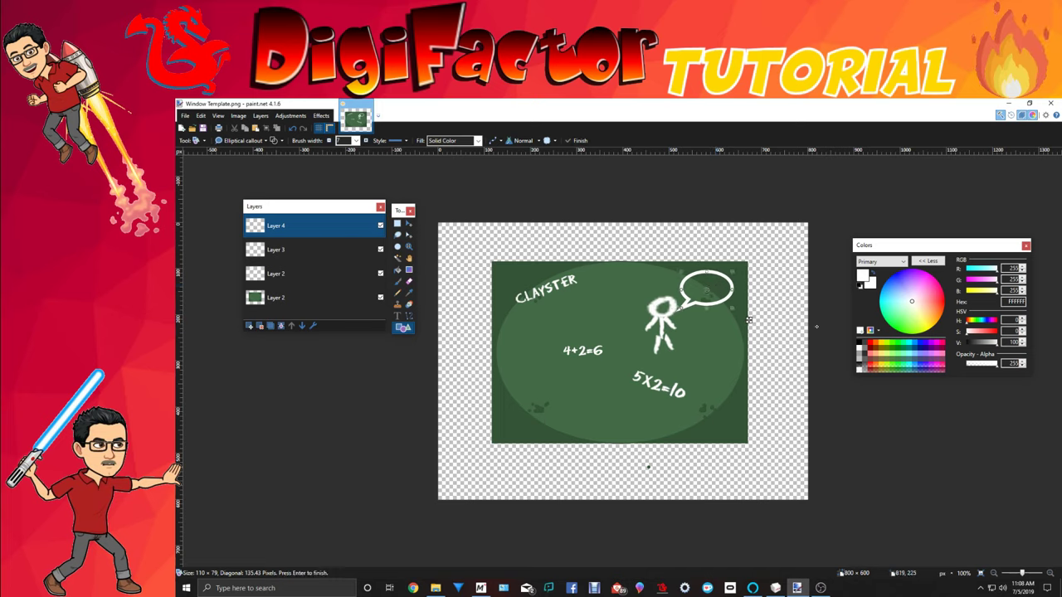
pyautogui.press('Return')
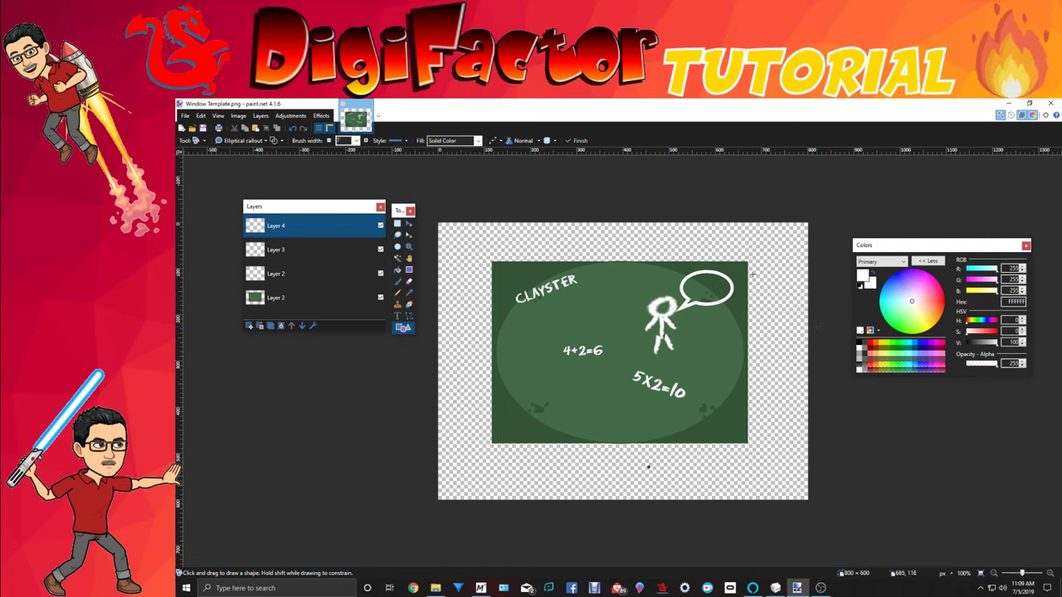
# Write Hi! inside the speech bubble and enlarge its selection to about 70 × 44 pixels.
pyautogui.click(398, 316)
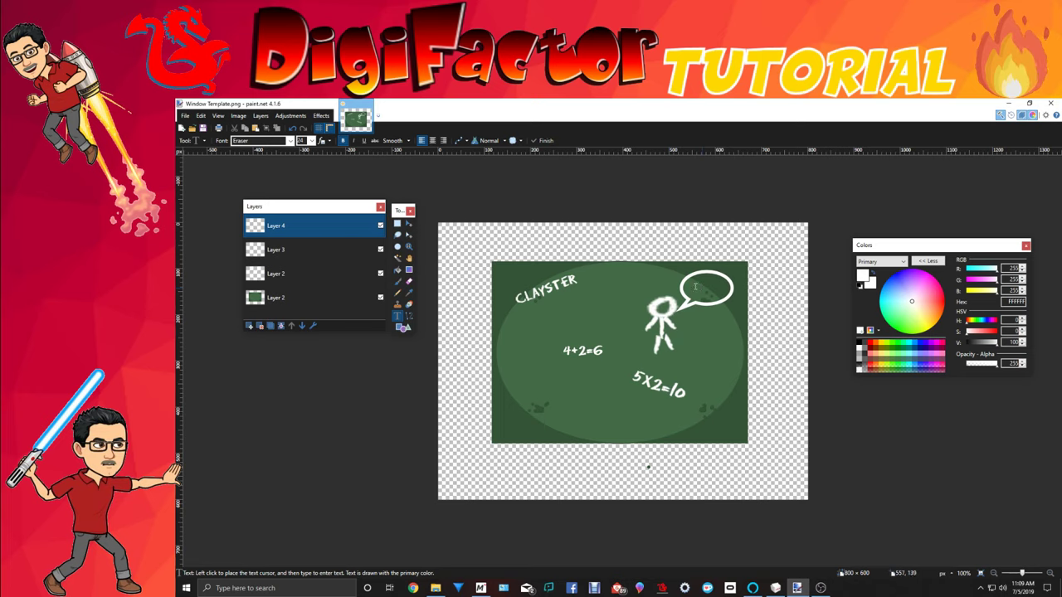
pyautogui.click(696, 286)
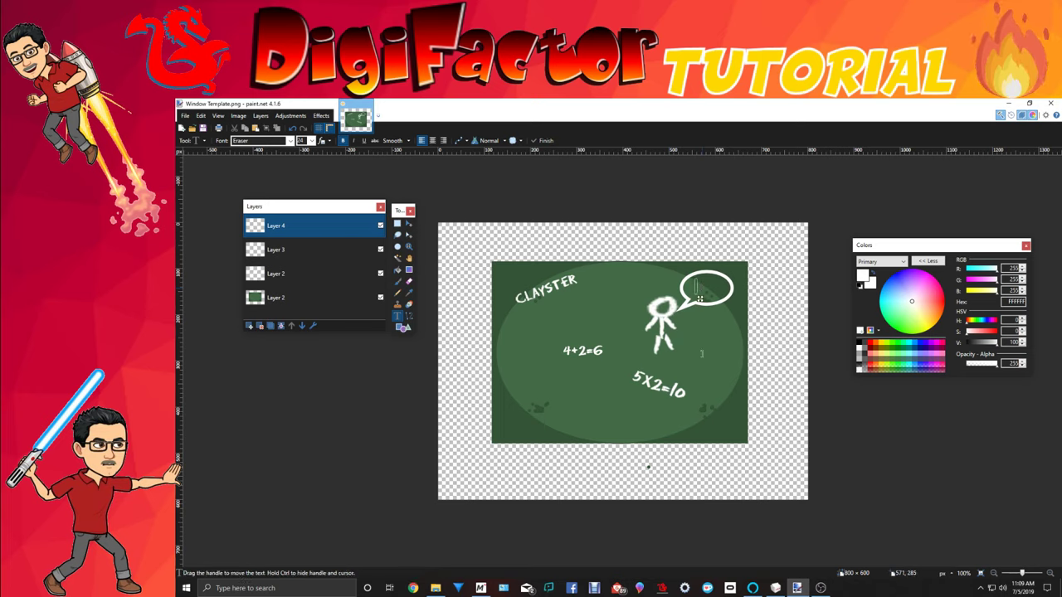
pyautogui.write('Hi!')
pyautogui.click(397, 224)
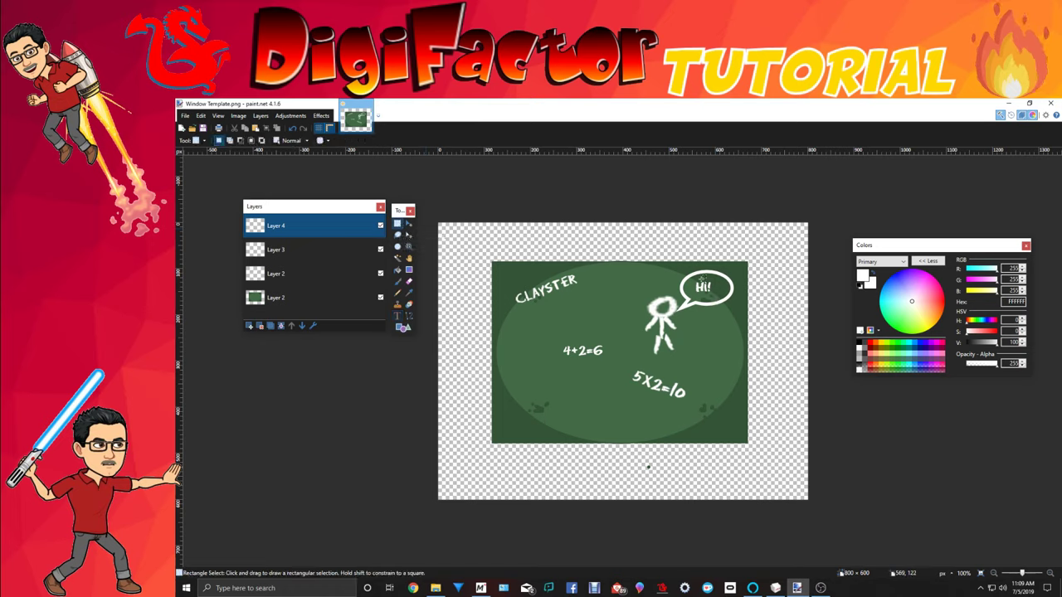
pyautogui.moveTo(691, 278); pyautogui.dragTo(715, 295)
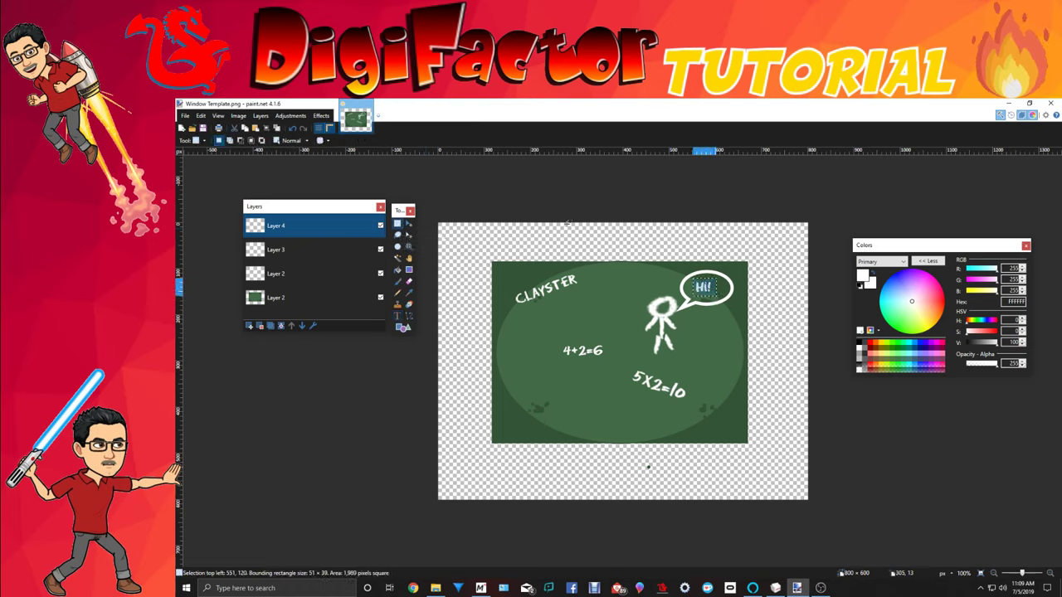
pyautogui.click(408, 225)
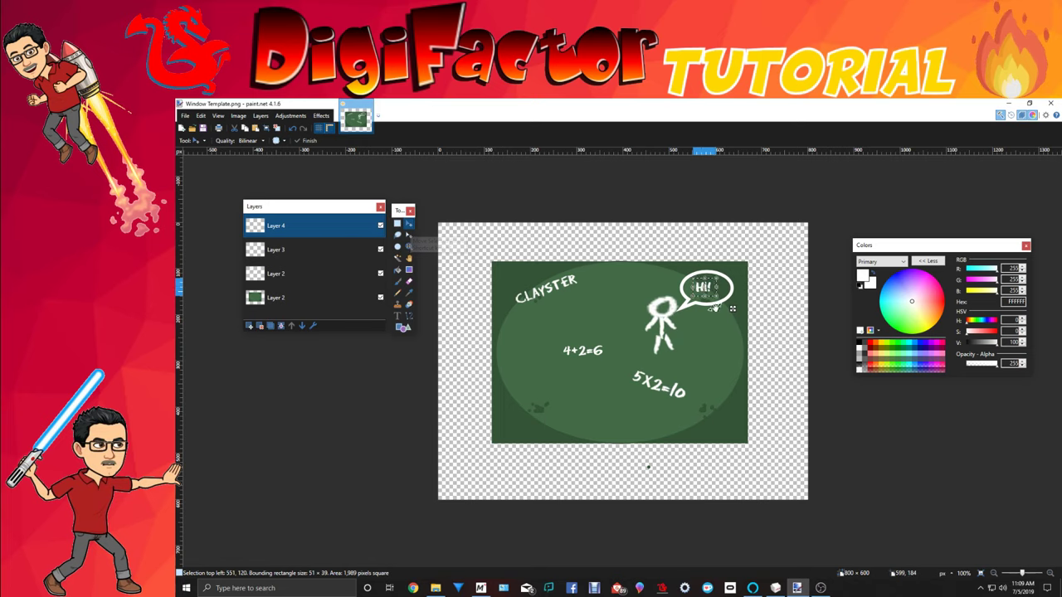
pyautogui.moveTo(733, 311); pyautogui.dragTo(742, 309)
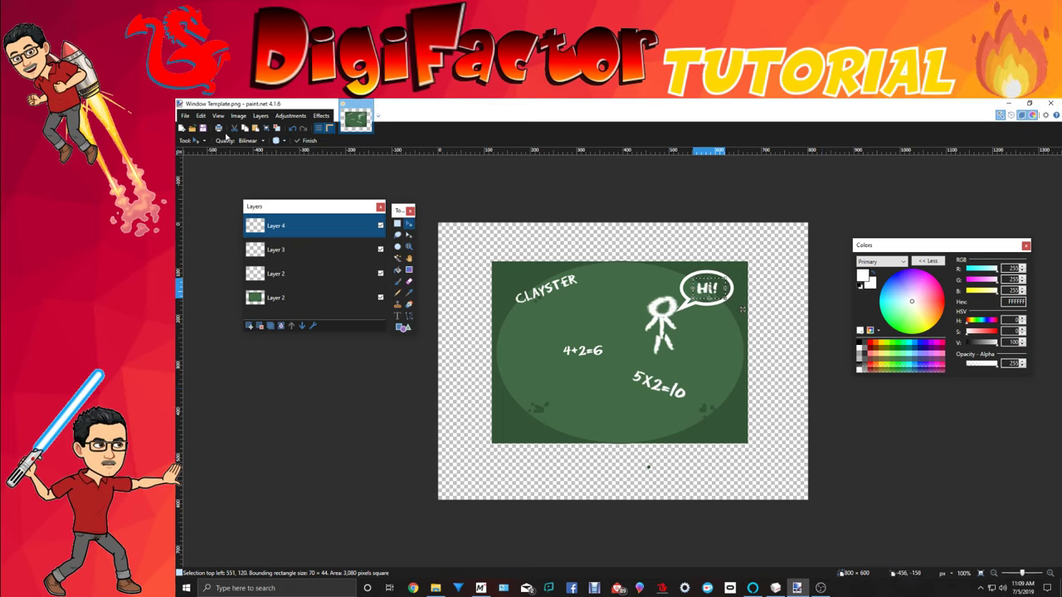
# Flatten the chalkboard image into a single layer.
pyautogui.click(238, 115)
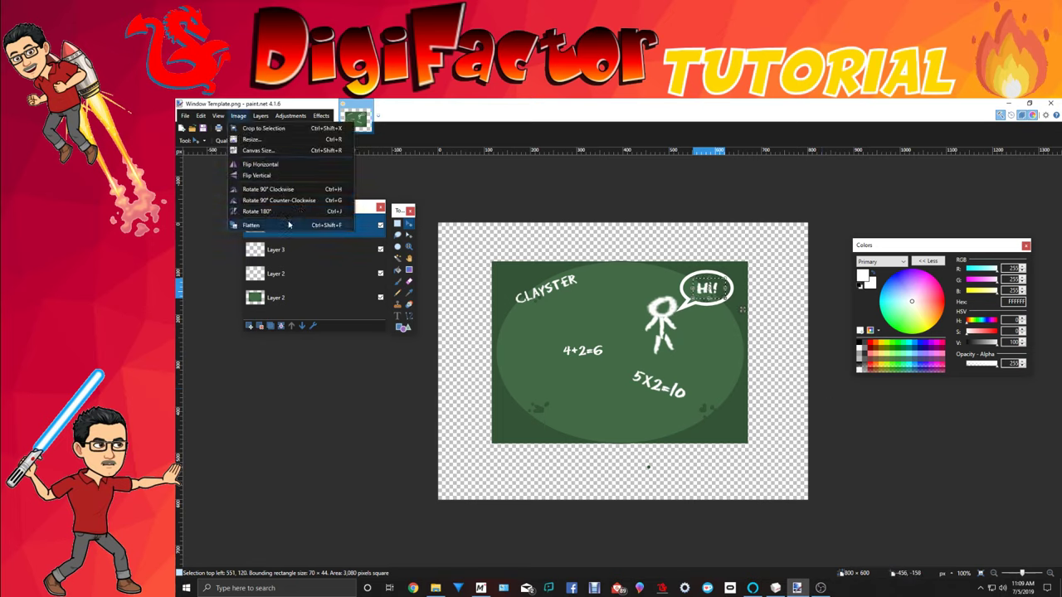
pyautogui.click(289, 225)
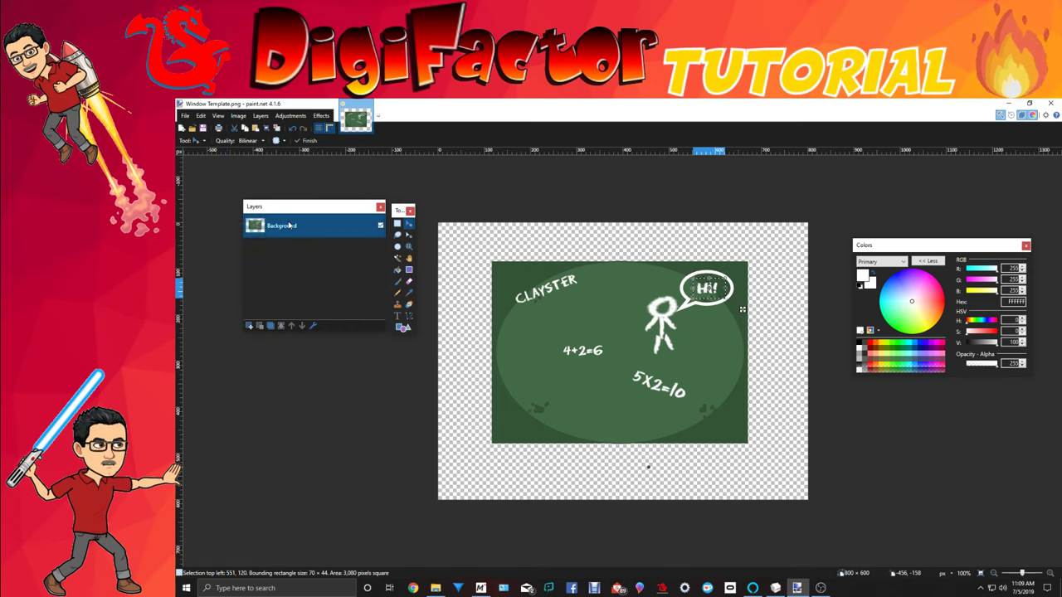
# Add a new layer above the chalkboard, clear the selection and set the primary colour to brown 77513A.
pyautogui.click(248, 327)
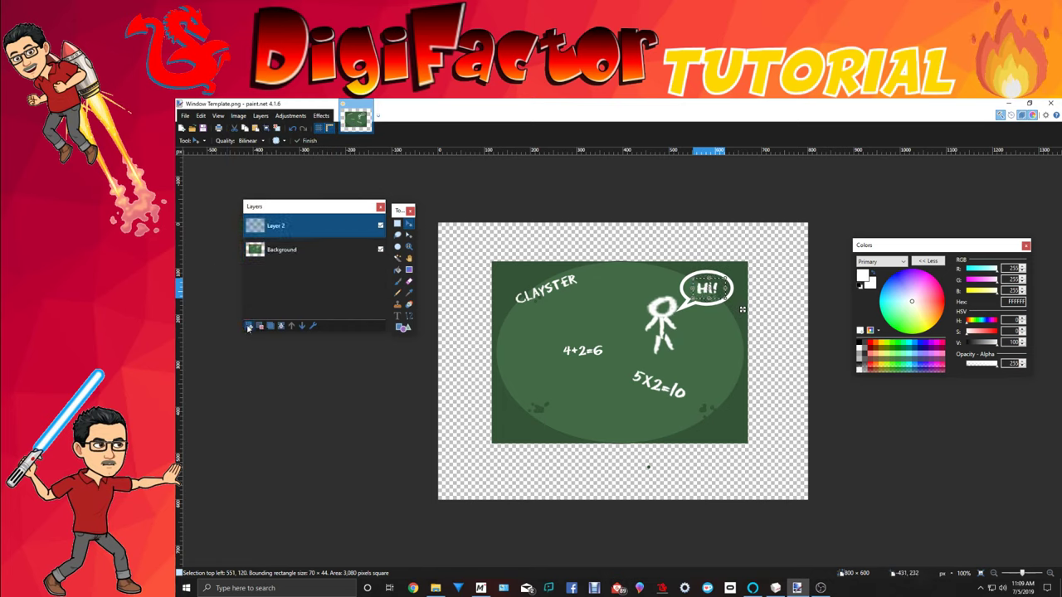
pyautogui.click(398, 223)
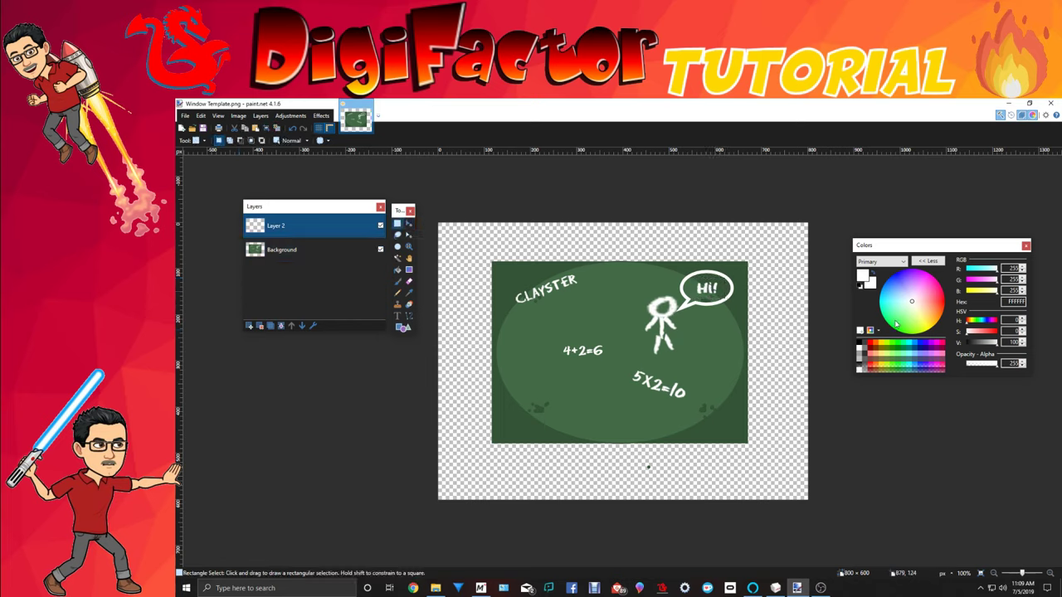
pyautogui.click(882, 350)
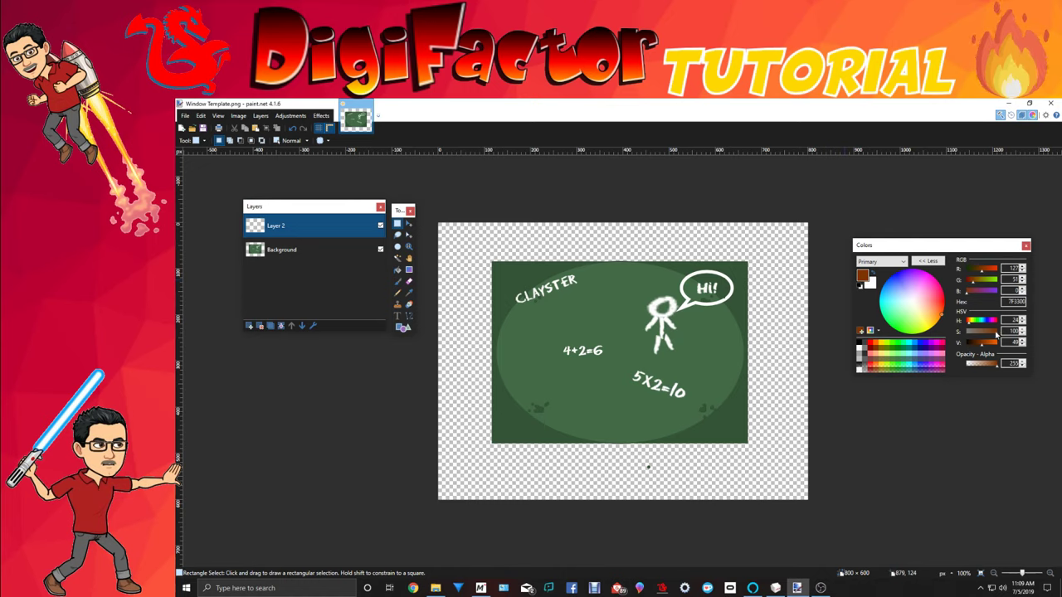
pyautogui.moveTo(998, 337); pyautogui.dragTo(983, 335)
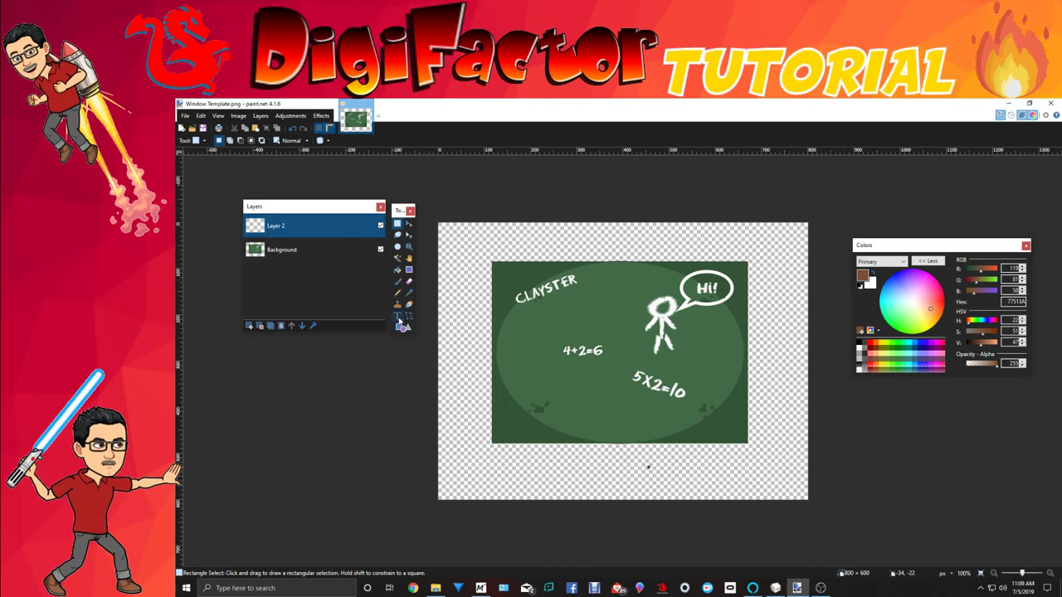
# Draw a brown rectangle outline about 555 × 395 pixels with brush width 7 along the green chalkboard's edge.
pyautogui.click(402, 326)
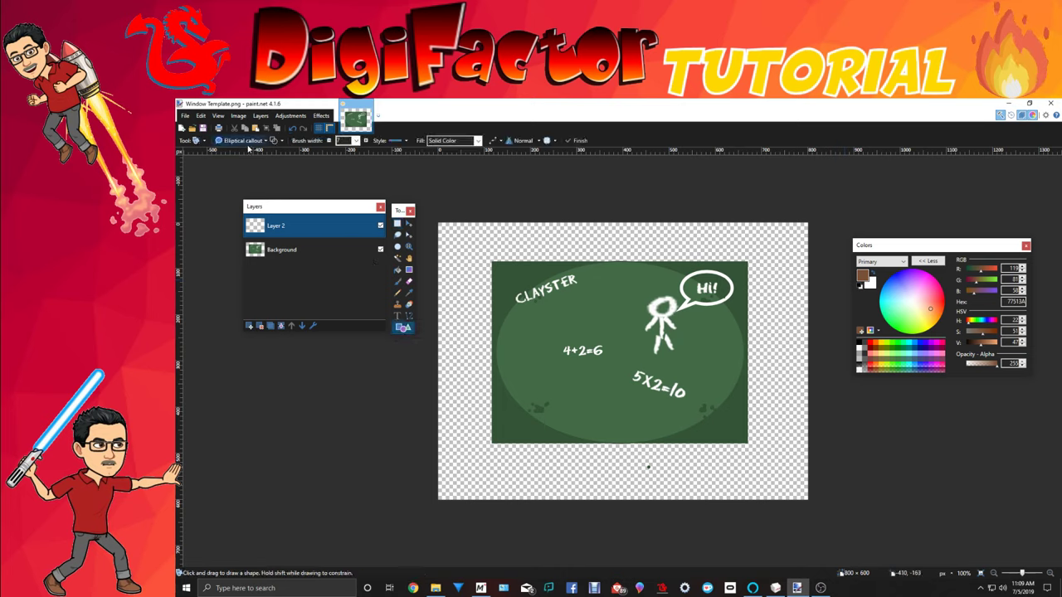
pyautogui.click(245, 142)
pyautogui.click(223, 163)
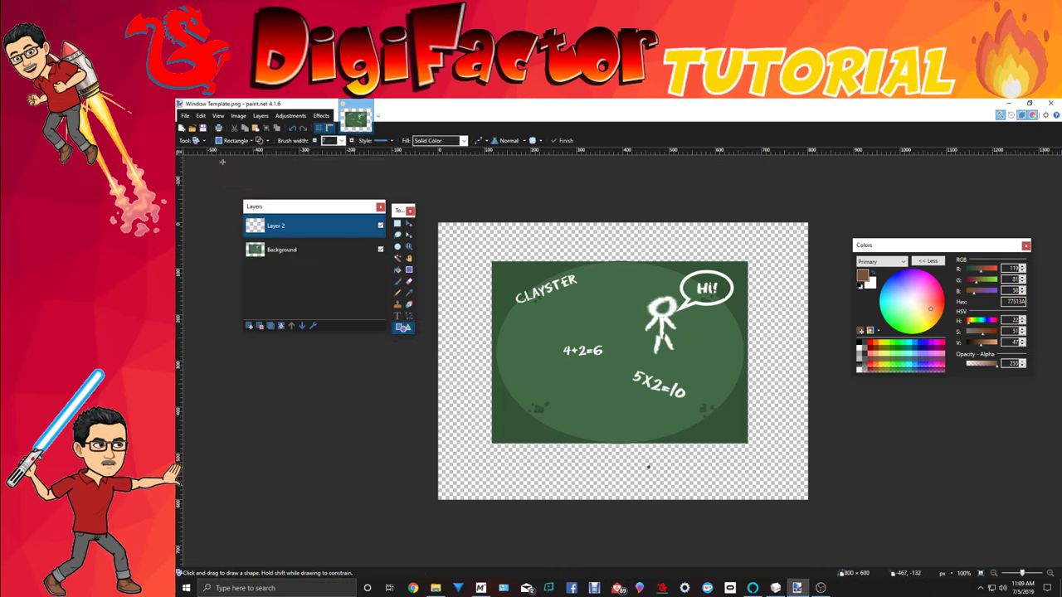
pyautogui.click(342, 141)
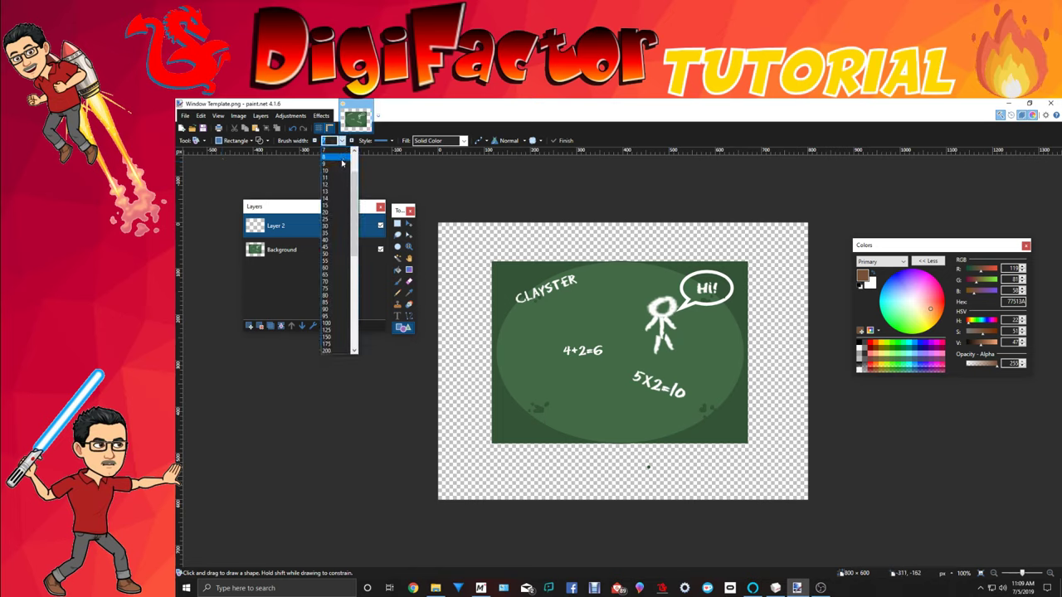
pyautogui.scroll(2, 339, 175)
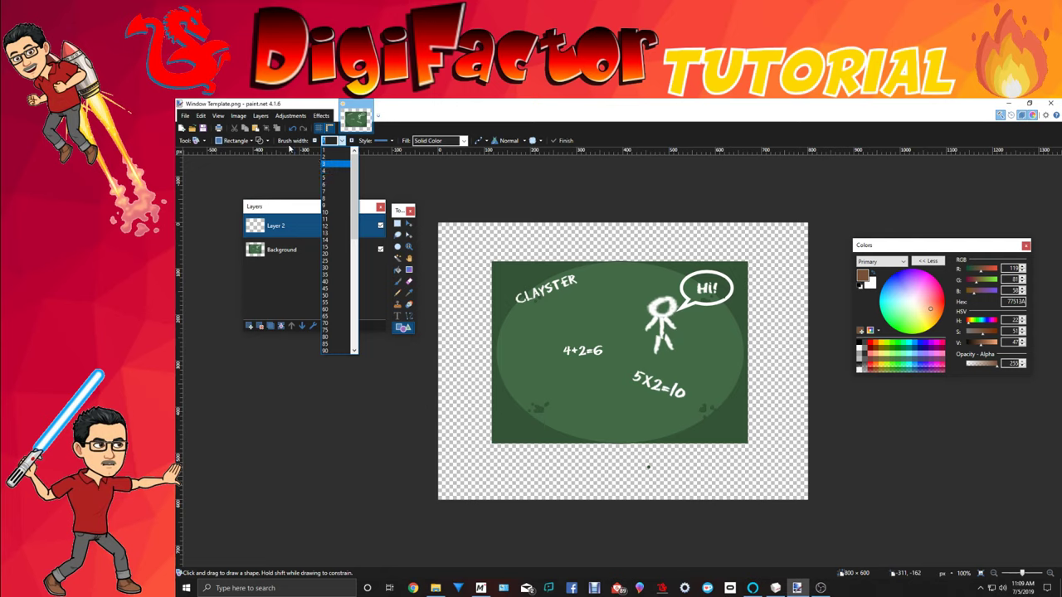
pyautogui.click(257, 141)
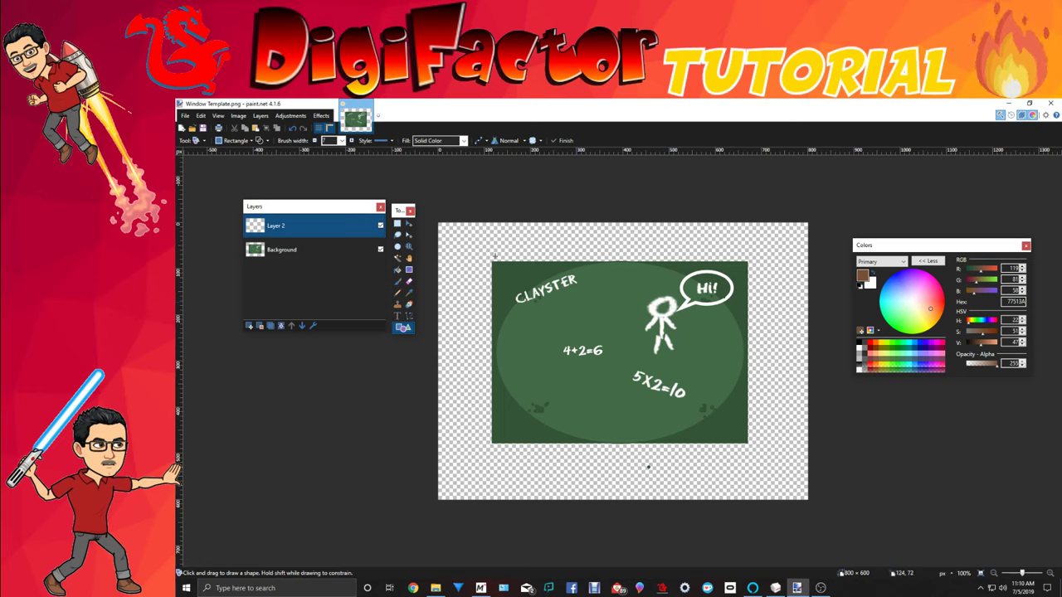
pyautogui.moveTo(491, 262); pyautogui.dragTo(748, 442)
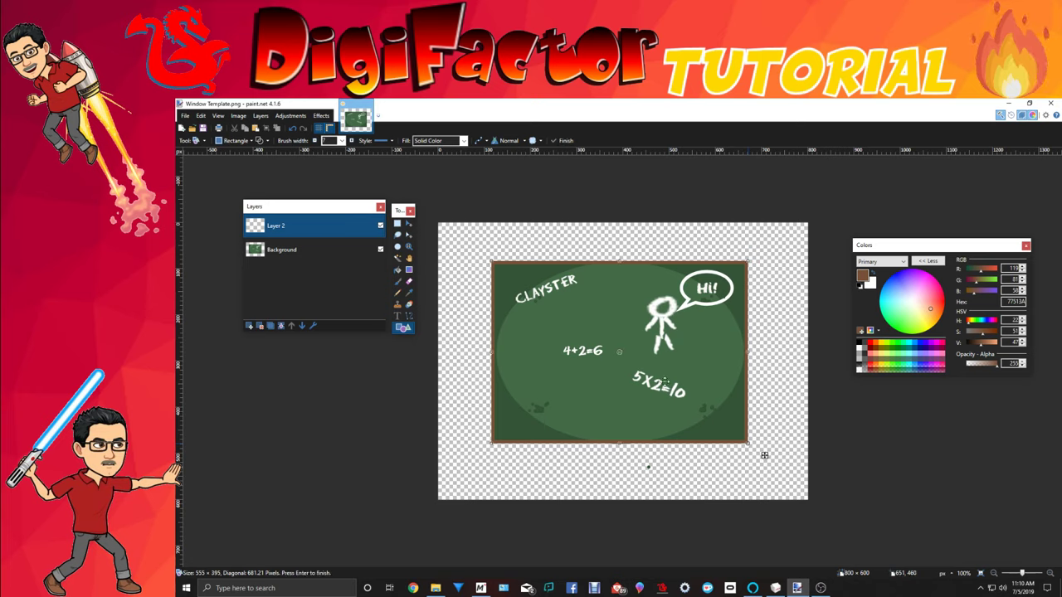
pyautogui.press('Return')
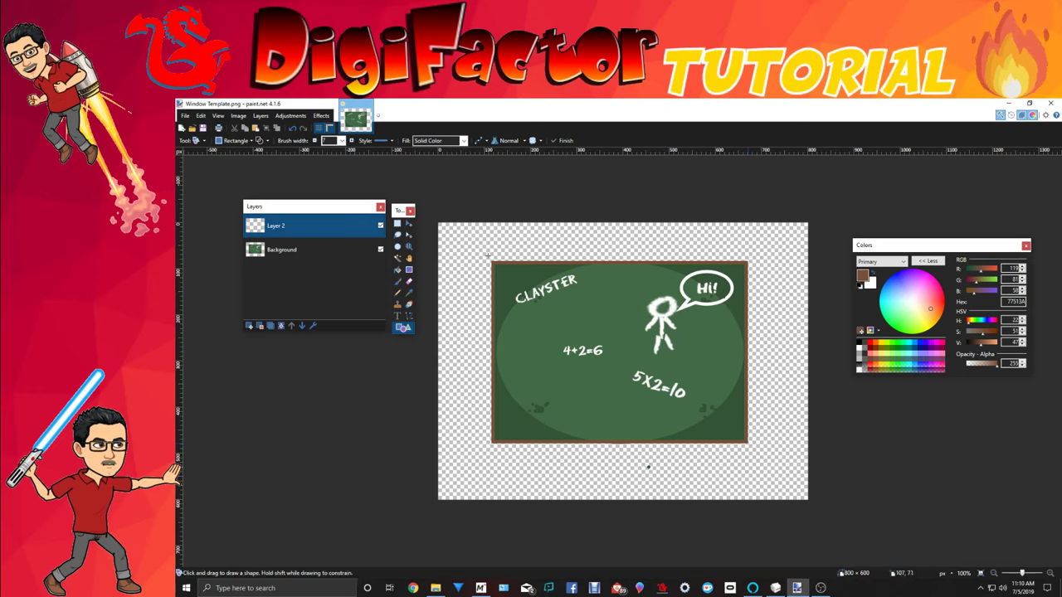
# Draw a second brown rectangle about 590 × 432 pixels around the first and fill the gap between the two outlines with brown.
pyautogui.moveTo(486, 255); pyautogui.dragTo(755, 450)
pyautogui.moveTo(489, 355); pyautogui.dragTo(483, 355)
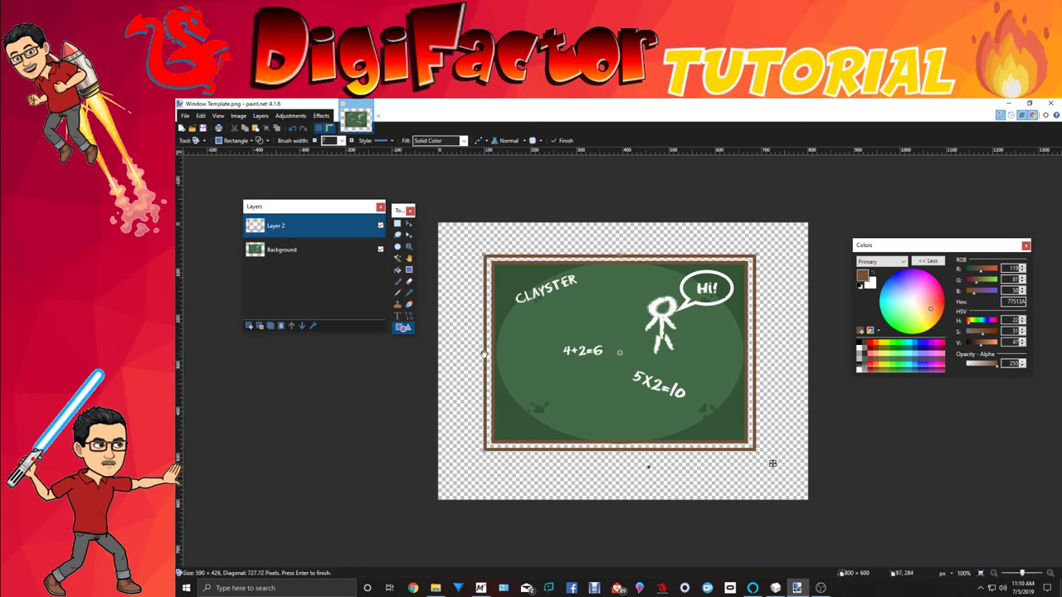
pyautogui.moveTo(620, 257); pyautogui.dragTo(618, 252)
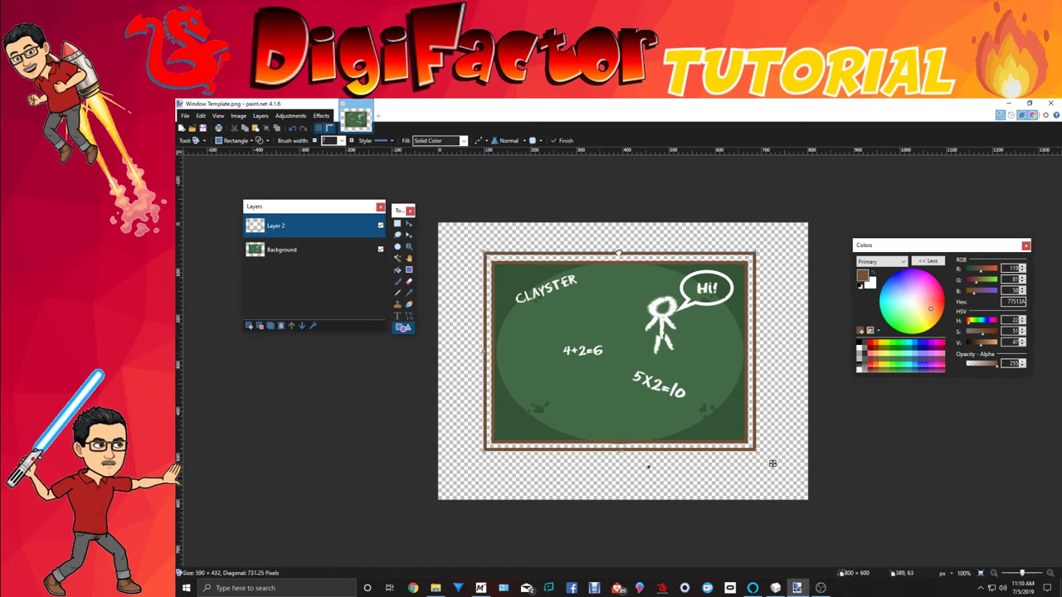
pyautogui.click(397, 271)
pyautogui.click(495, 259)
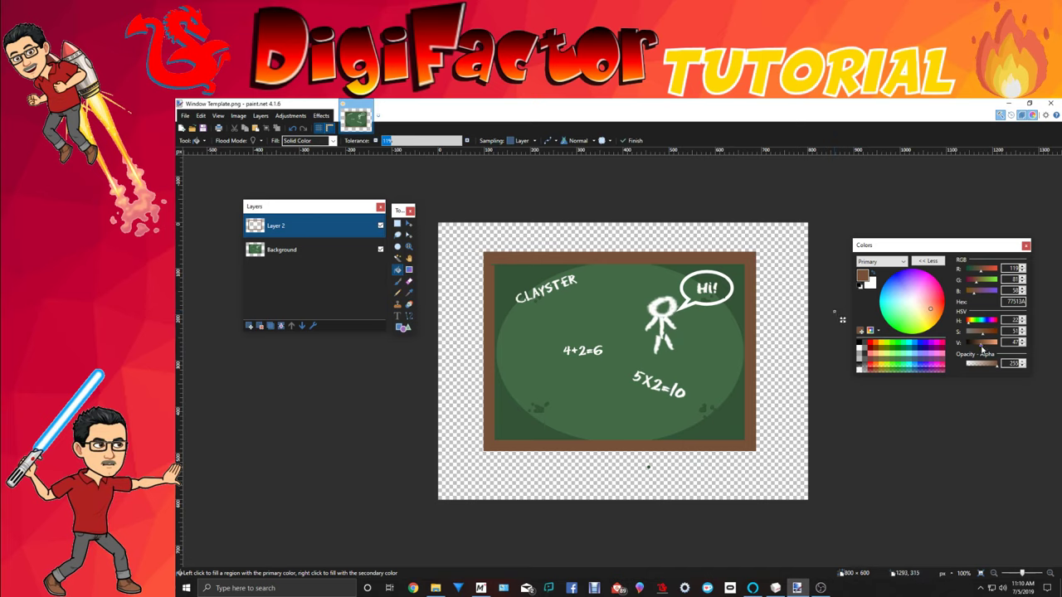
# Draw two slightly curved wood-grain lines about 566 and 541 pixels long along the frame's top rail, in light brown C68661 with brush width 2.
pyautogui.moveTo(982, 349); pyautogui.dragTo(990, 347)
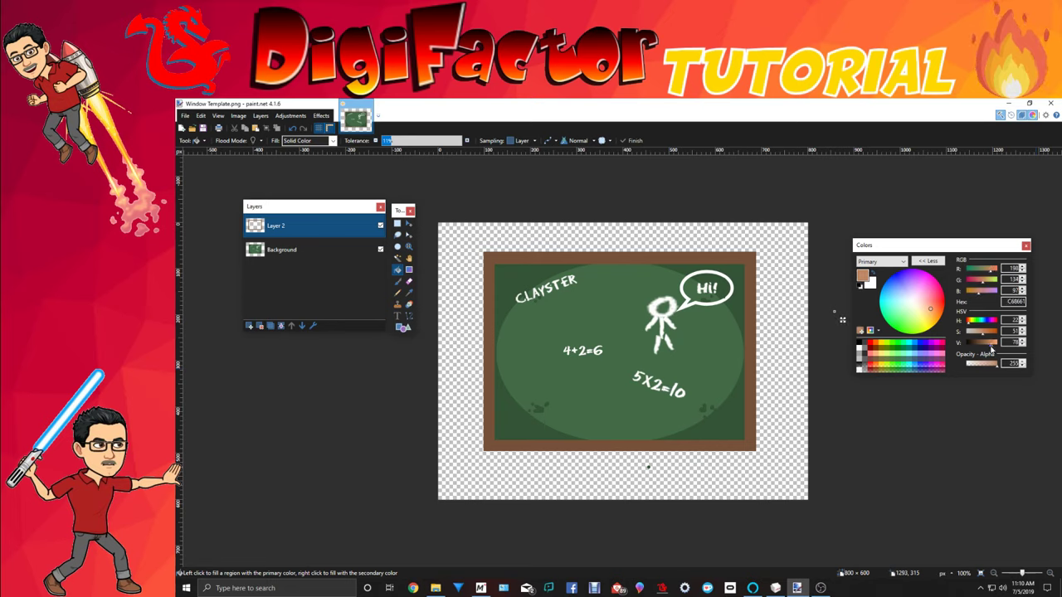
pyautogui.click(408, 316)
pyautogui.click(306, 141)
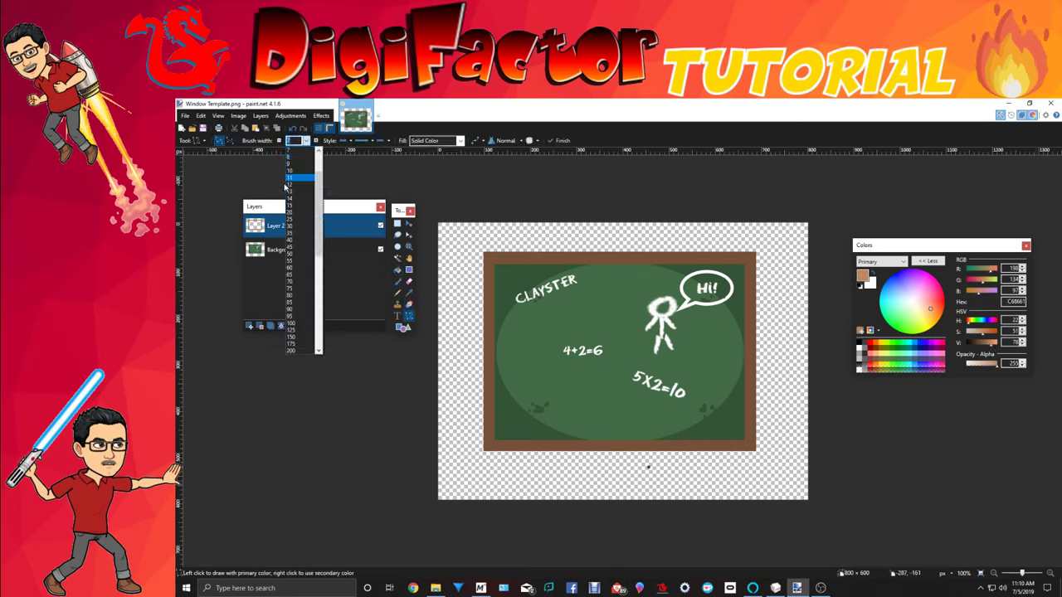
pyautogui.scroll(2, 289, 195)
pyautogui.click(296, 158)
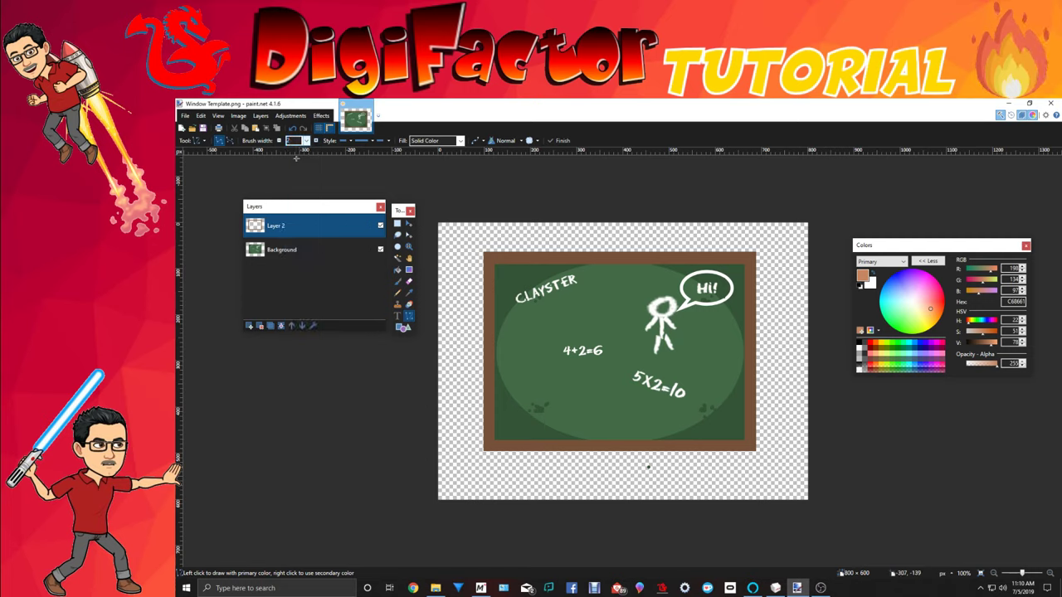
pyautogui.moveTo(487, 255); pyautogui.dragTo(750, 256)
pyautogui.moveTo(663, 255); pyautogui.dragTo(663, 258)
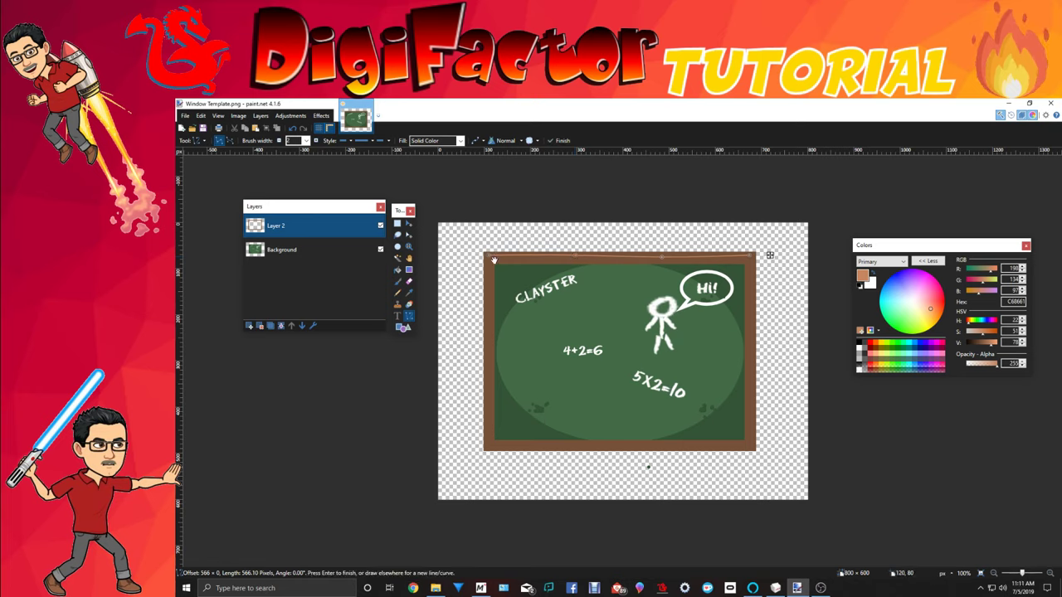
pyautogui.moveTo(495, 260); pyautogui.dragTo(745, 258)
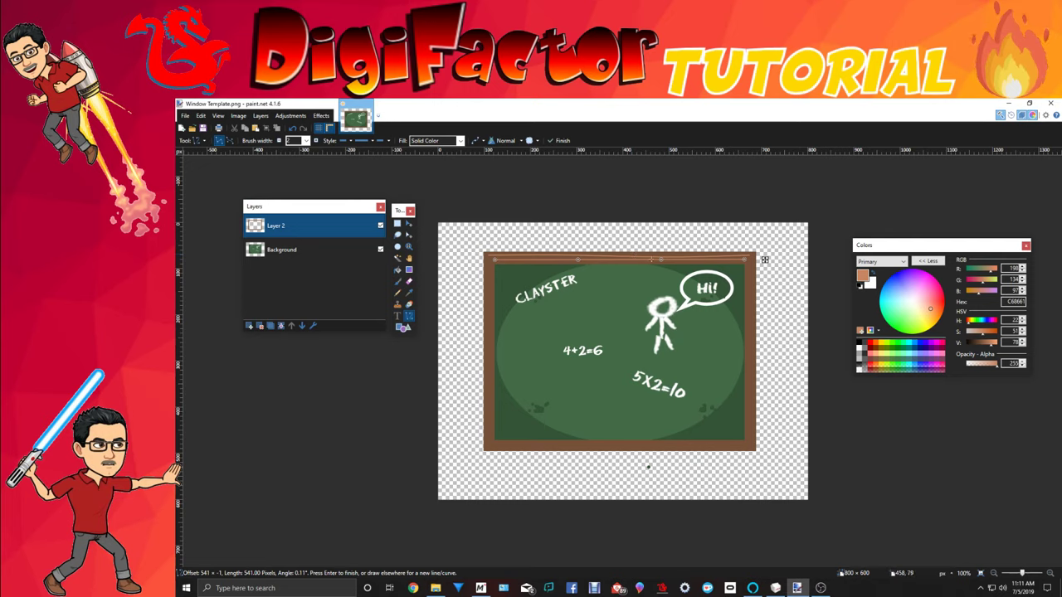
pyautogui.moveTo(660, 262); pyautogui.dragTo(660, 263)
# Draw two slightly curved wood-grain lines about 414 and 401 pixels long down the left side of the frame.
pyautogui.moveTo(487, 260); pyautogui.dragTo(486, 448)
pyautogui.moveTo(489, 384); pyautogui.dragTo(490, 385)
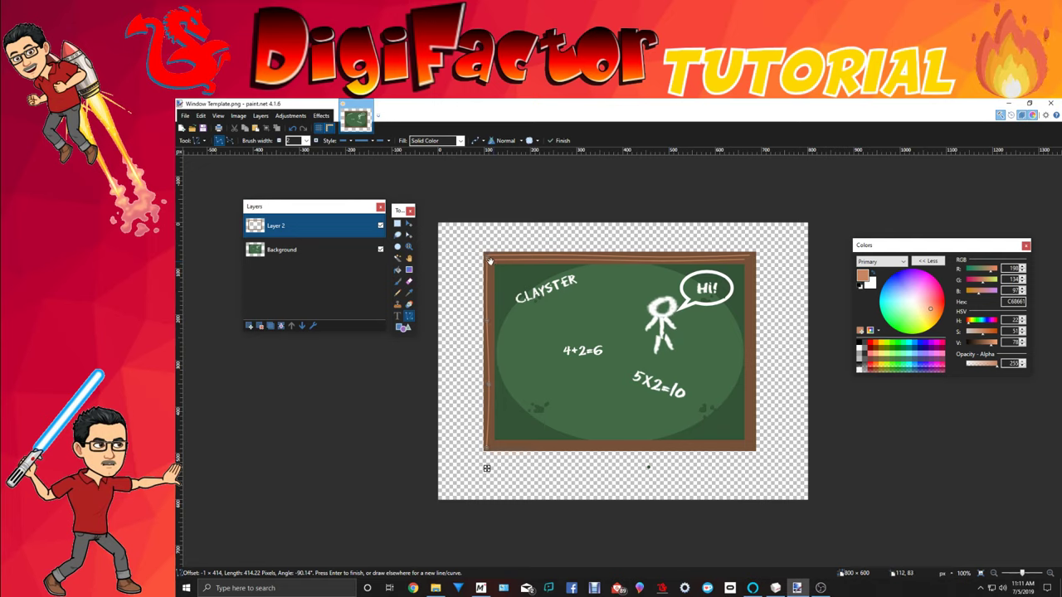
pyautogui.moveTo(492, 263); pyautogui.dragTo(492, 444)
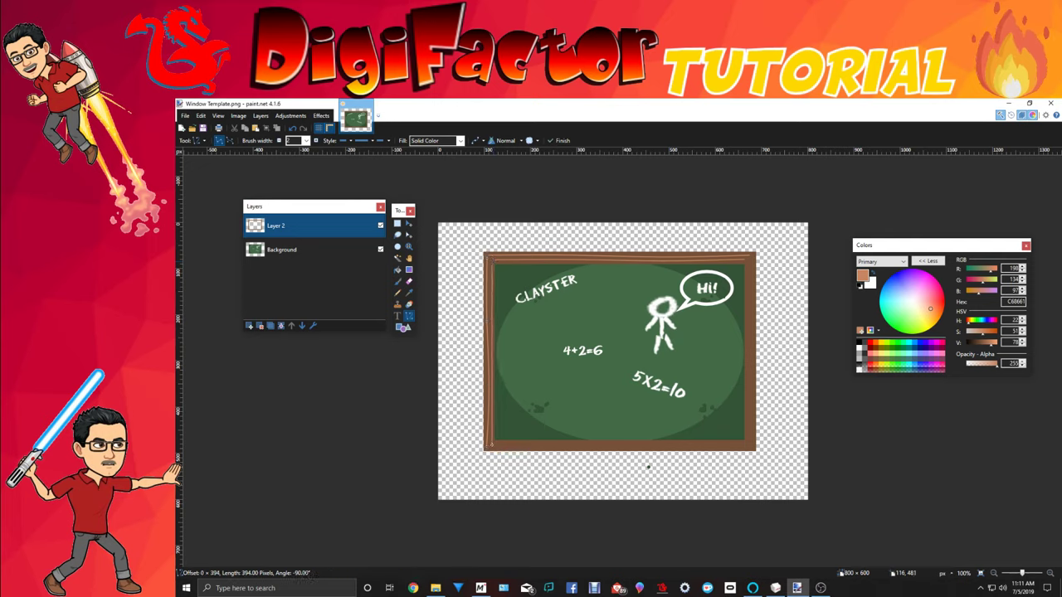
pyautogui.moveTo(493, 326); pyautogui.dragTo(491, 325)
pyautogui.moveTo(494, 267); pyautogui.dragTo(493, 262)
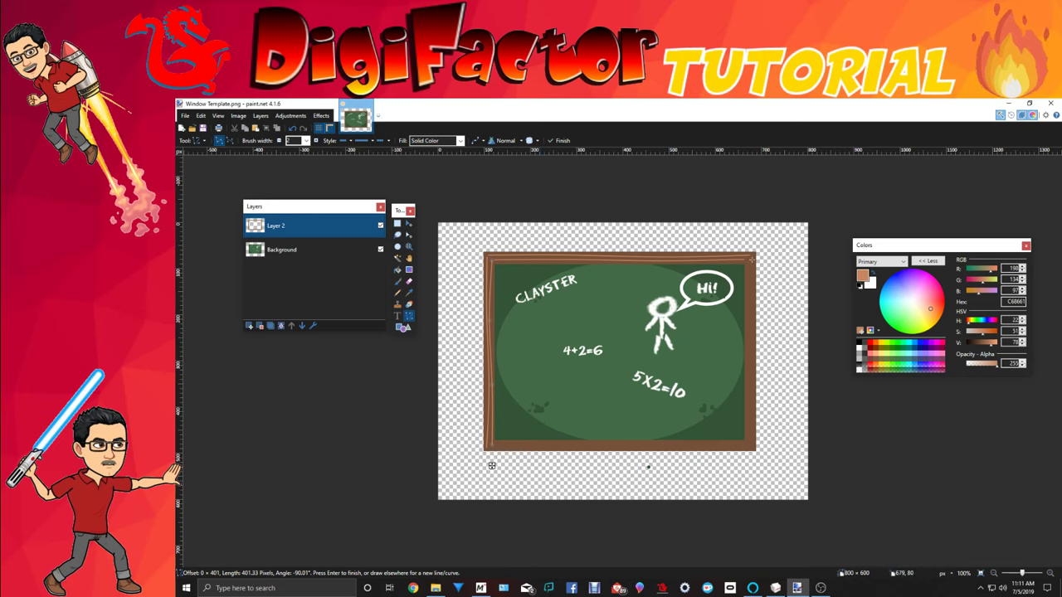
# Draw two slightly curved wood-grain lines about 405 and 391 pixels long down the right side of the frame.
pyautogui.moveTo(751, 259); pyautogui.dragTo(752, 447)
pyautogui.moveTo(754, 384); pyautogui.dragTo(749, 384)
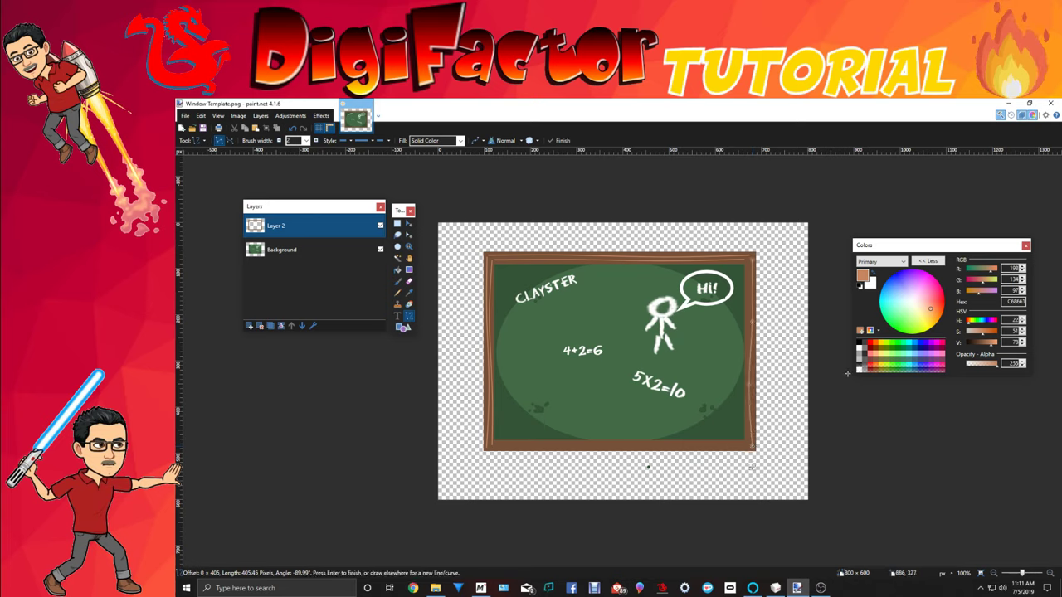
pyautogui.press('Return')
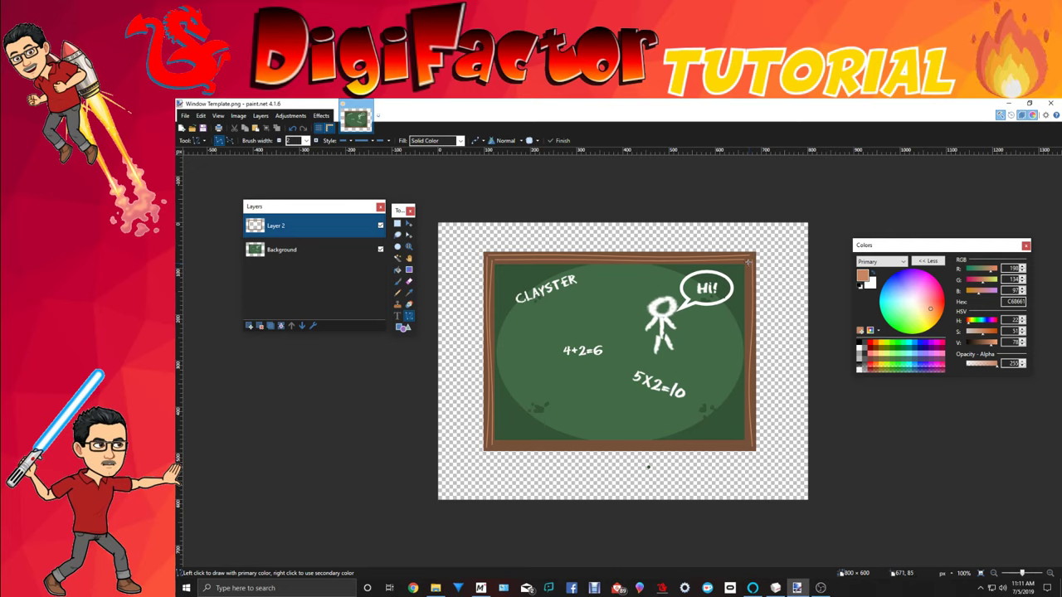
pyautogui.moveTo(747, 262); pyautogui.dragTo(748, 442)
pyautogui.moveTo(750, 381); pyautogui.dragTo(749, 380)
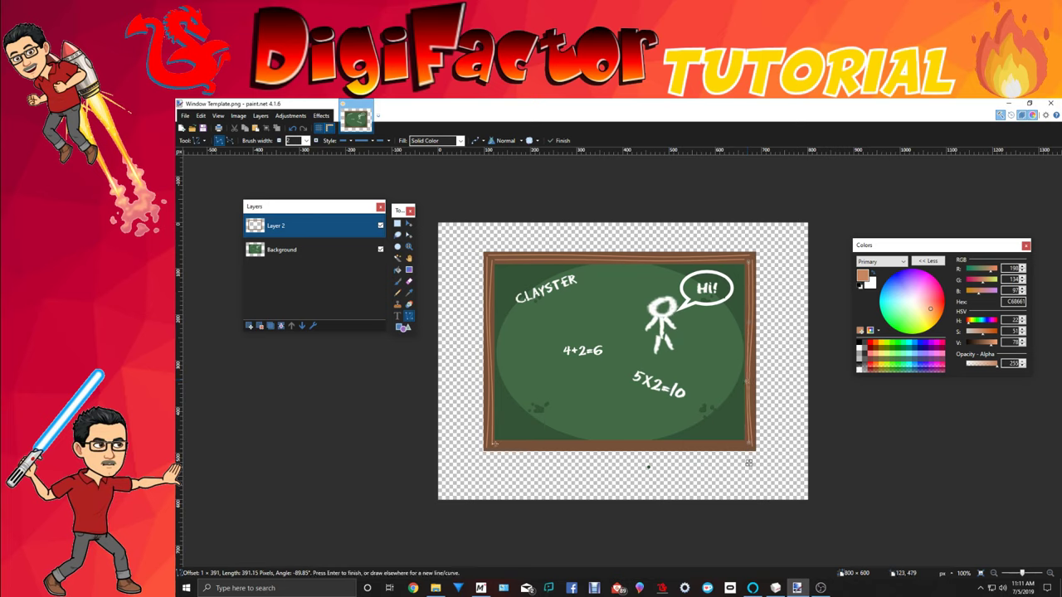
# Draw two slightly curved wood-grain lines about 541 and 510 pixels long along the frame's bottom rail.
pyautogui.moveTo(495, 443); pyautogui.dragTo(744, 443)
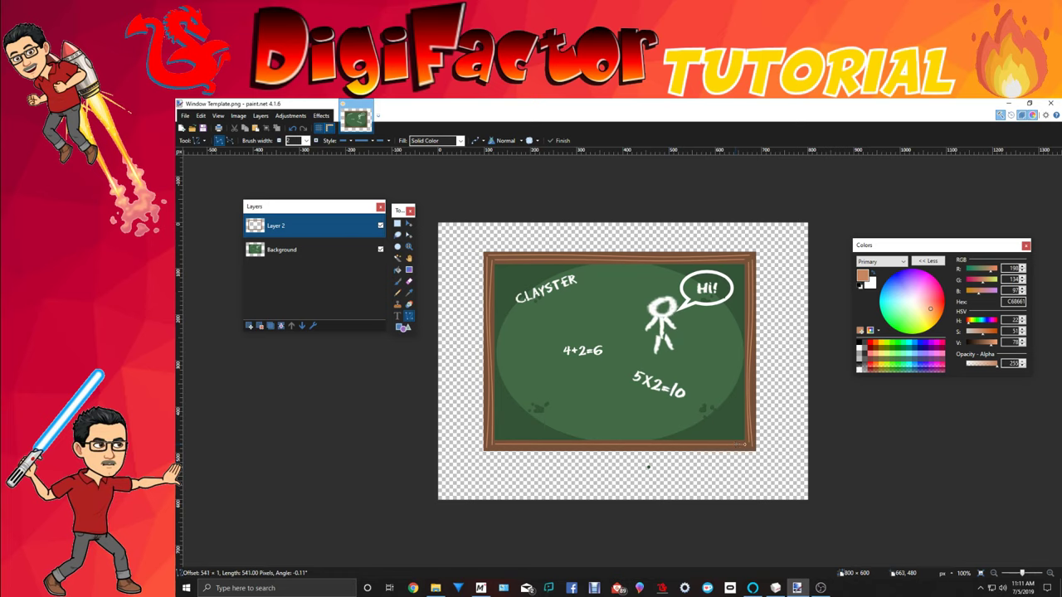
pyautogui.moveTo(661, 446); pyautogui.dragTo(662, 449)
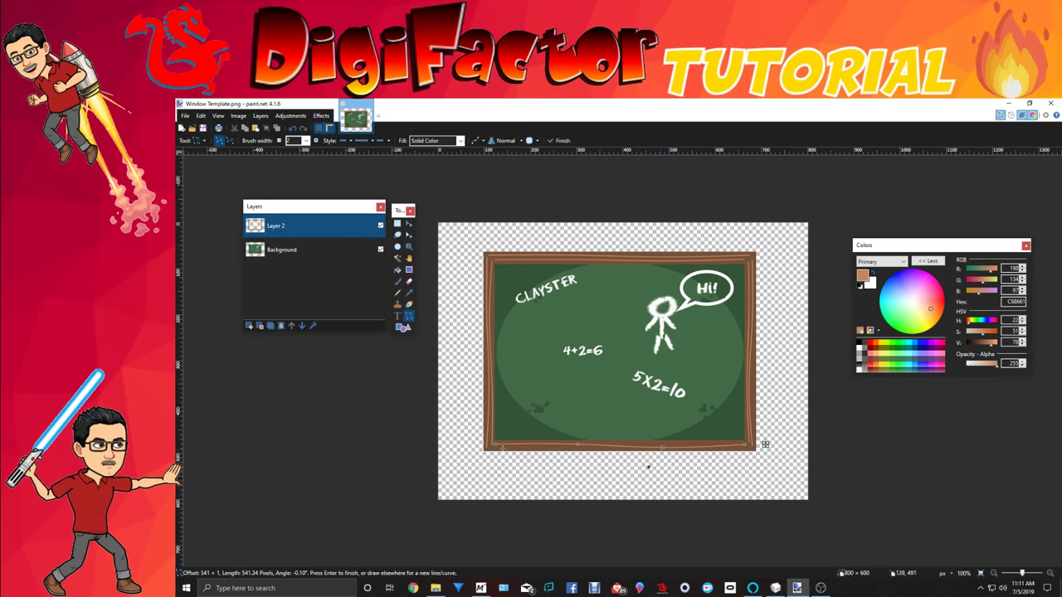
pyautogui.moveTo(501, 447); pyautogui.dragTo(737, 450)
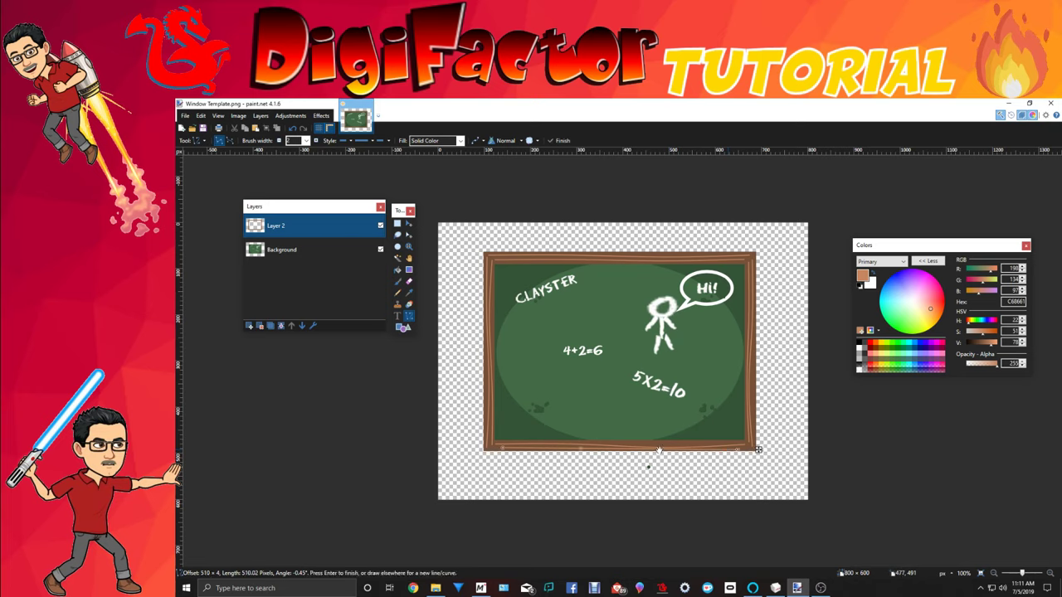
pyautogui.moveTo(659, 450); pyautogui.dragTo(658, 451)
pyautogui.press('Return')
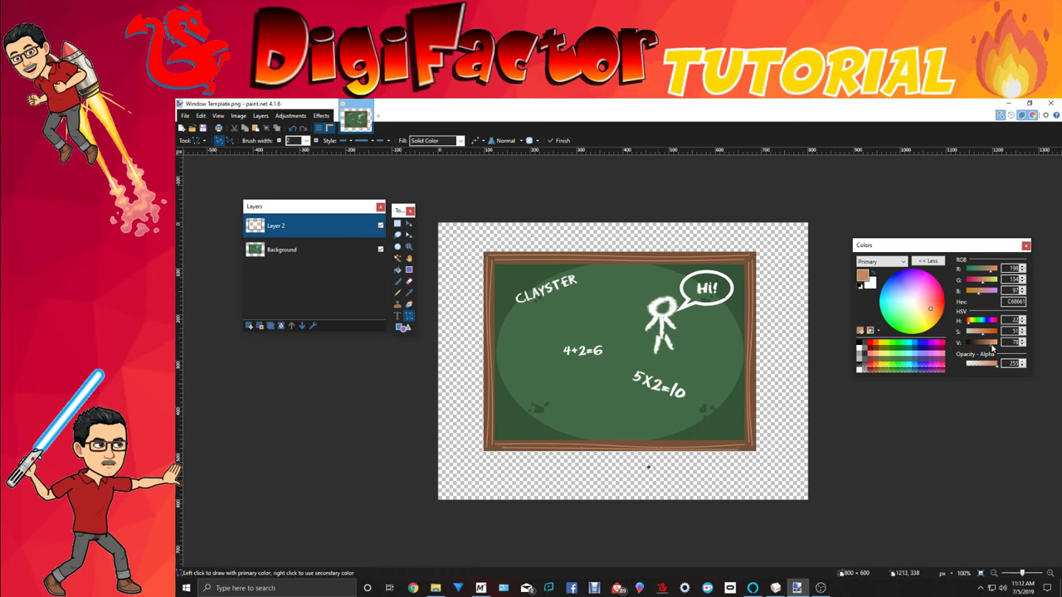
pyautogui.moveTo(992, 349); pyautogui.dragTo(980, 349)
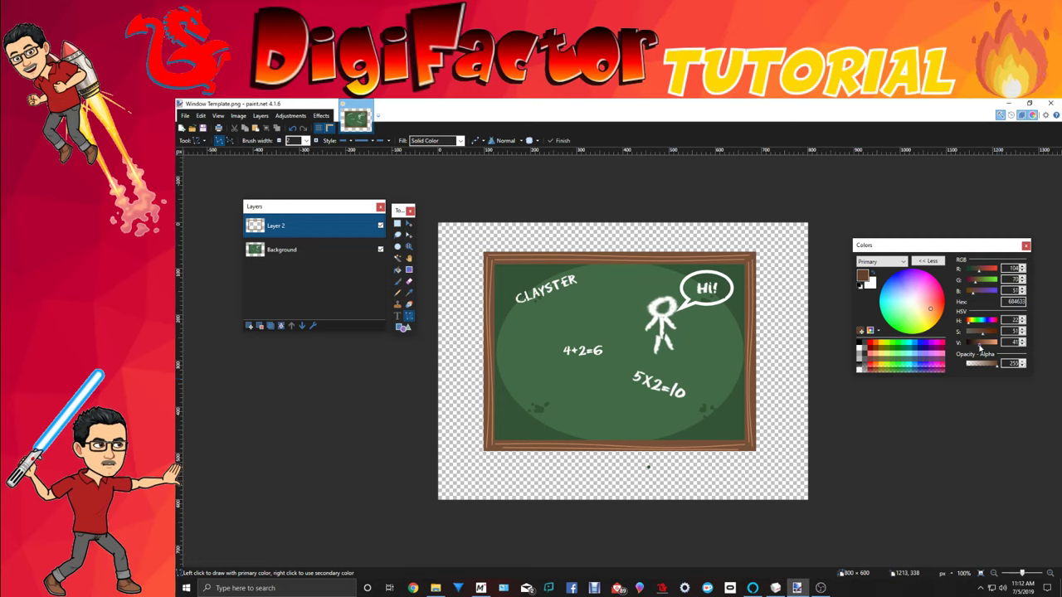
pyautogui.click(402, 327)
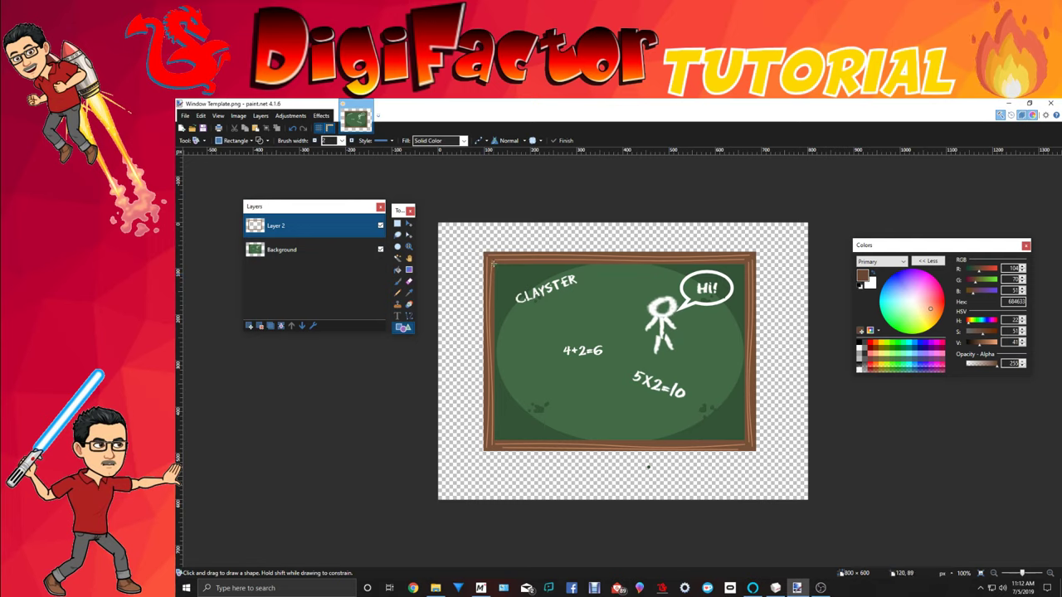
pyautogui.moveTo(493, 264); pyautogui.dragTo(533, 371)
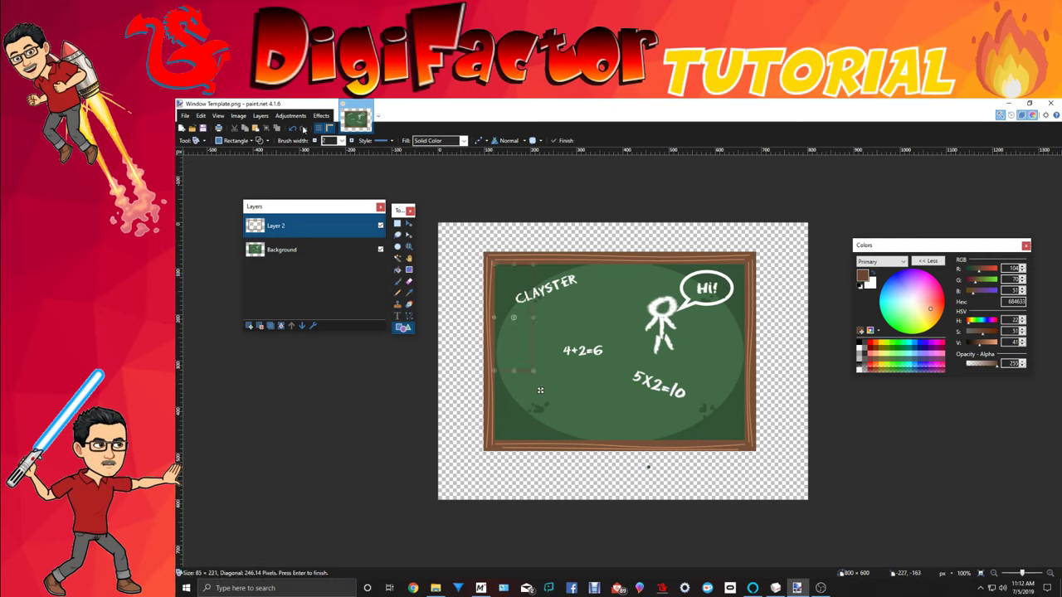
pyautogui.click(293, 128)
# Outline the frame's inner edge with a rectangle in dark brown 563A2A at brush width 4.
pyautogui.click(341, 141)
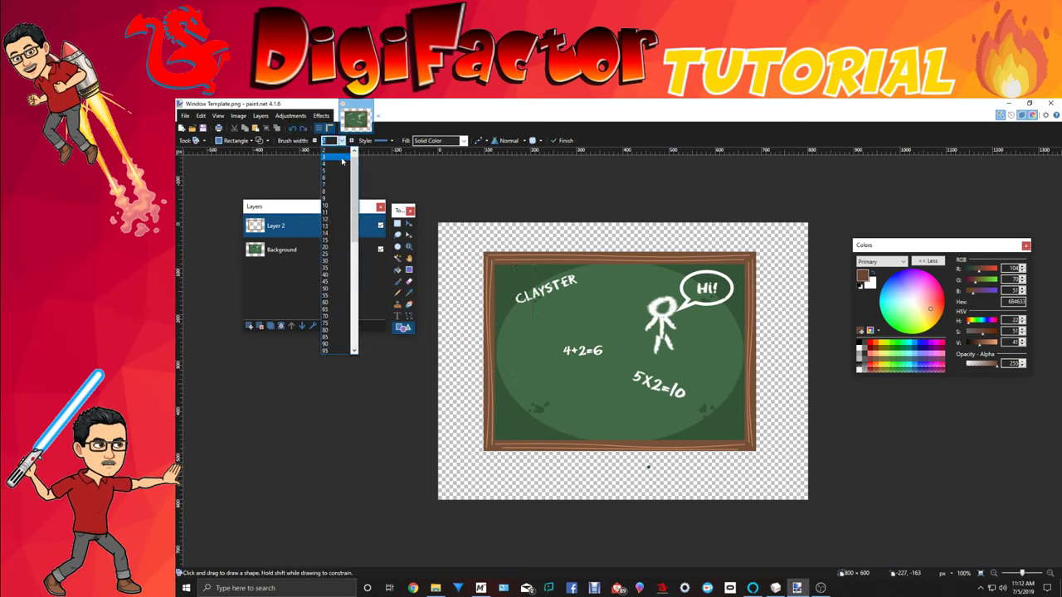
pyautogui.click(342, 163)
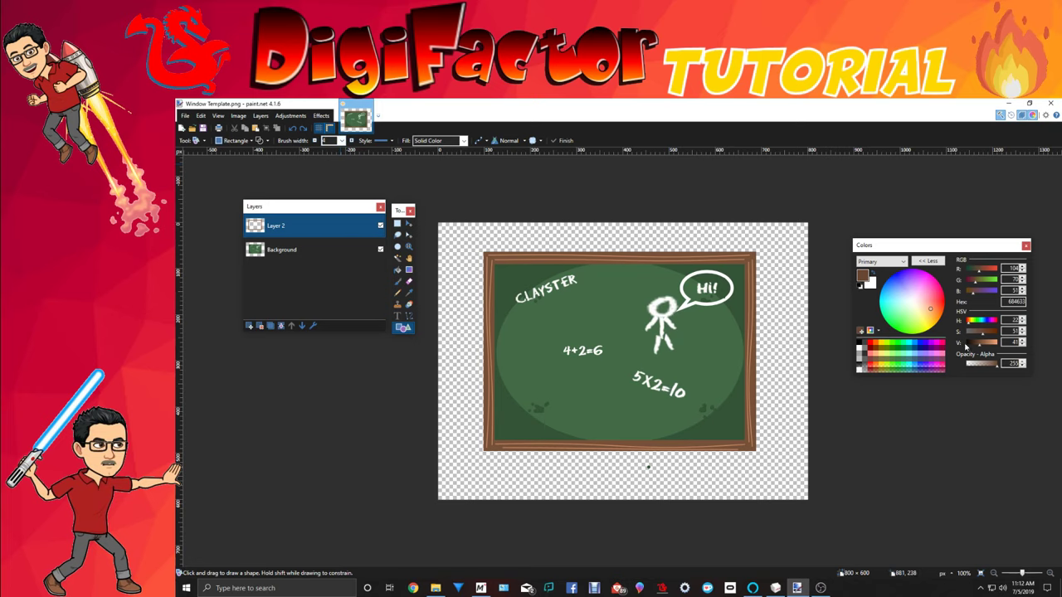
pyautogui.moveTo(980, 346); pyautogui.dragTo(976, 349)
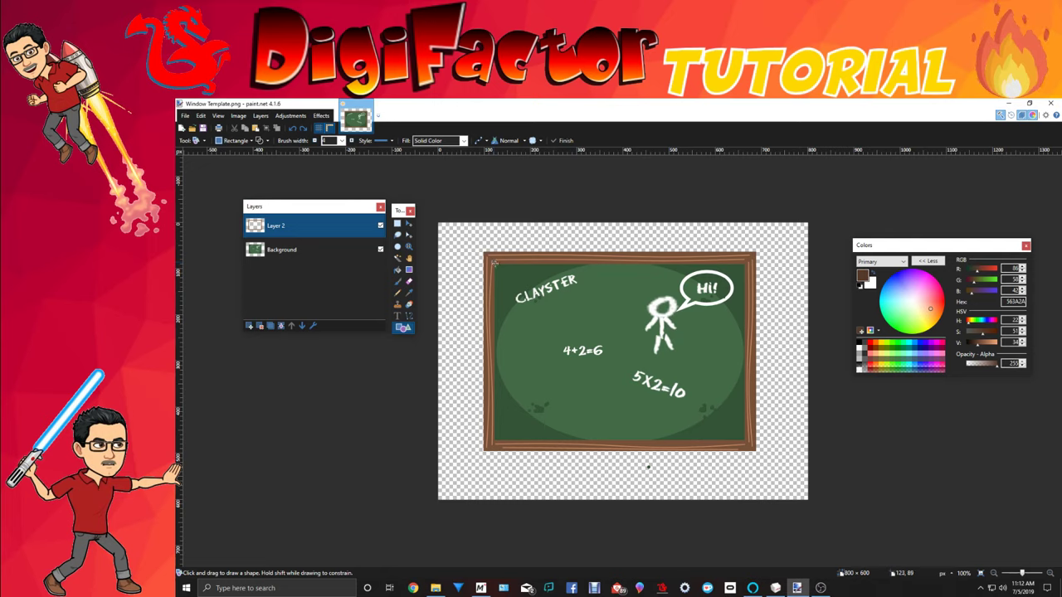
pyautogui.moveTo(494, 264); pyautogui.dragTo(744, 440)
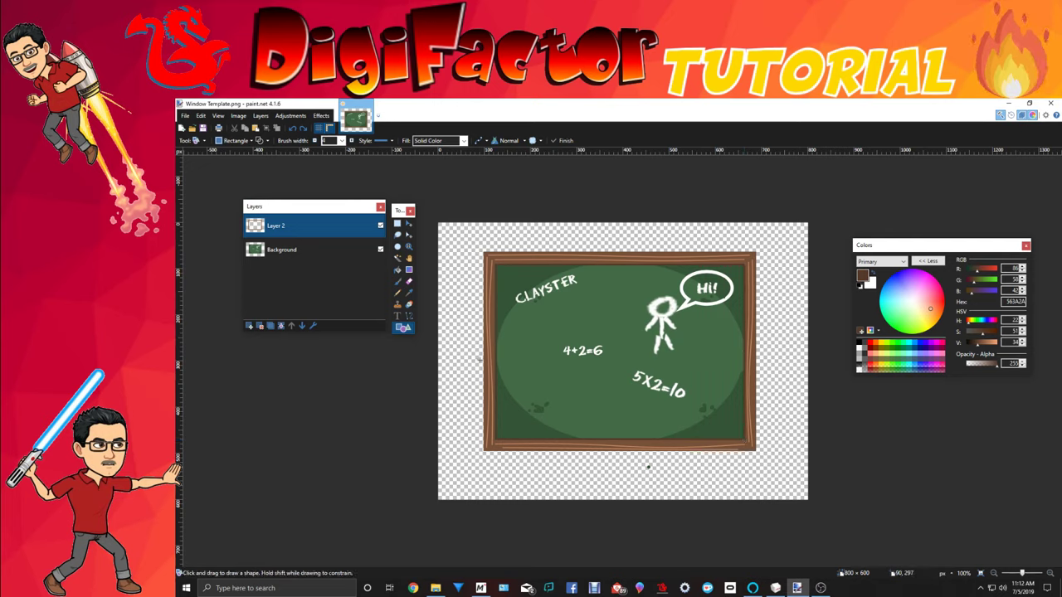
# Draw diagonal mitre lines about 39 to 45 pixels long across the frame's four corners in the same dark brown.
pyautogui.click(410, 318)
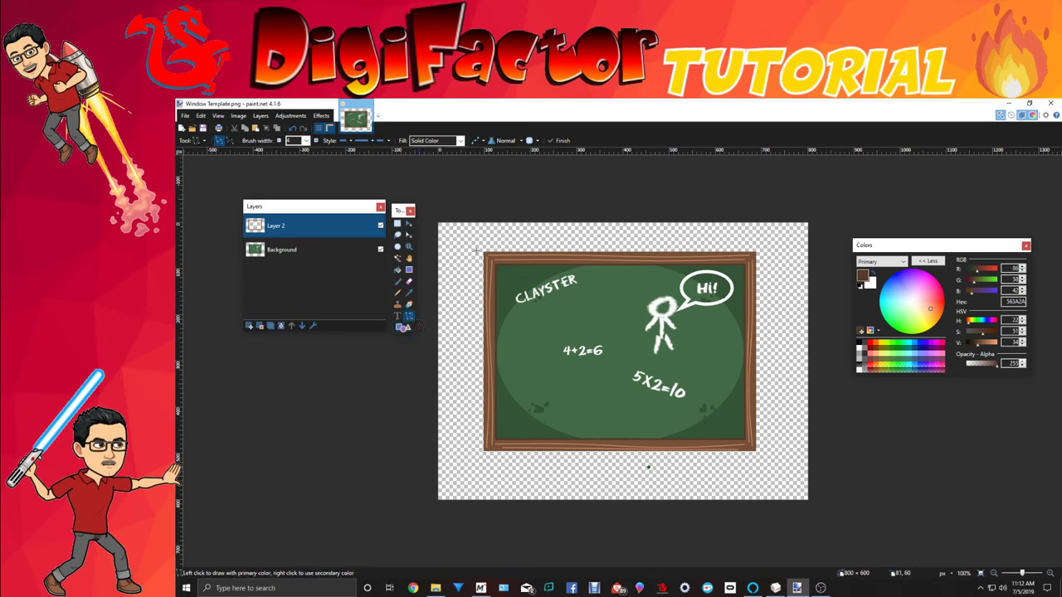
pyautogui.moveTo(483, 252); pyautogui.dragTo(498, 263)
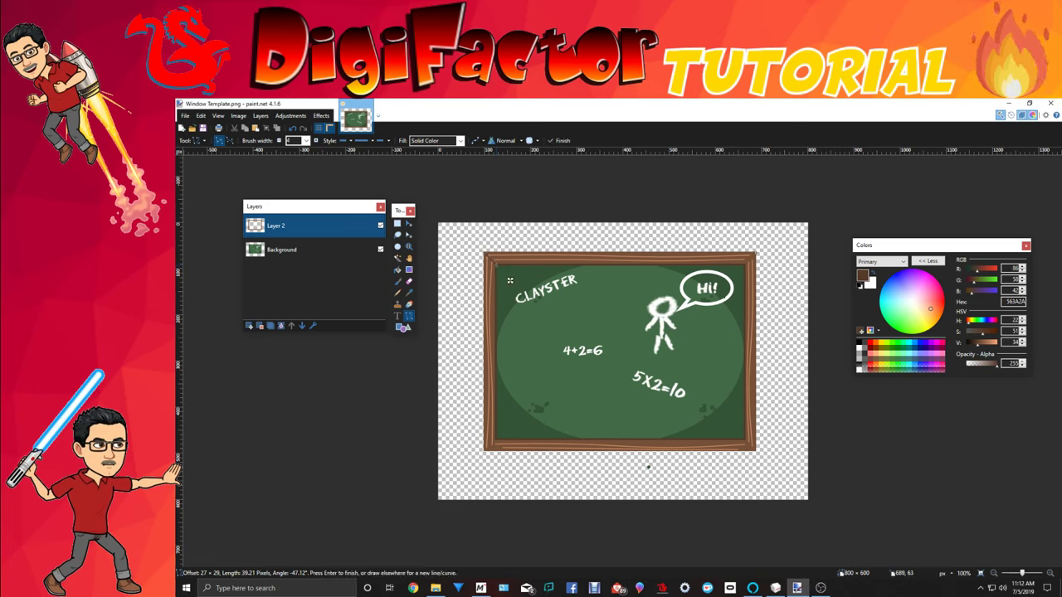
pyautogui.moveTo(756, 253); pyautogui.dragTo(743, 265)
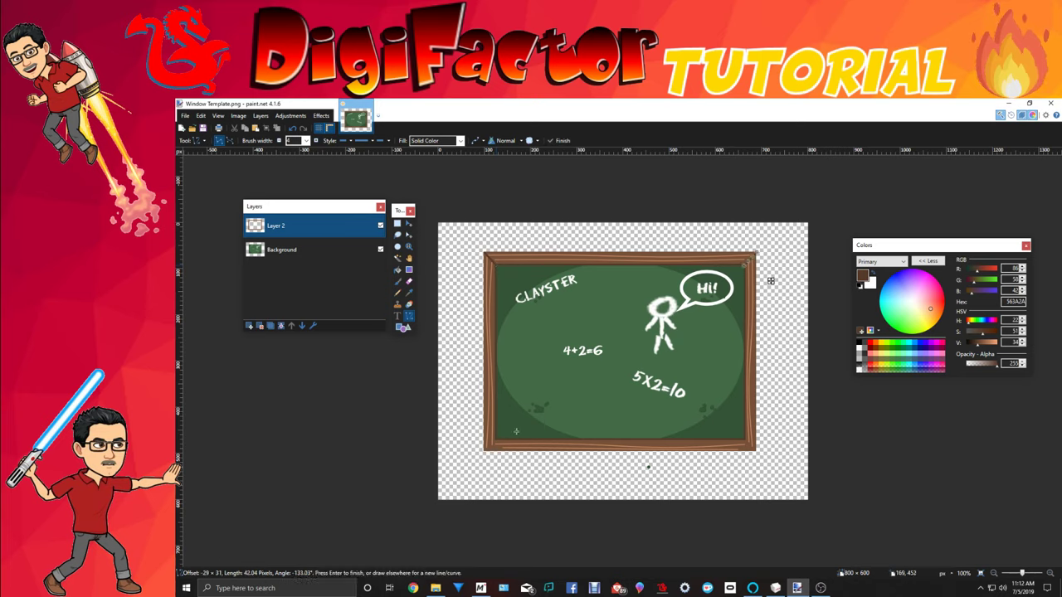
pyautogui.moveTo(494, 439); pyautogui.dragTo(484, 449)
pyautogui.moveTo(743, 439); pyautogui.dragTo(754, 451)
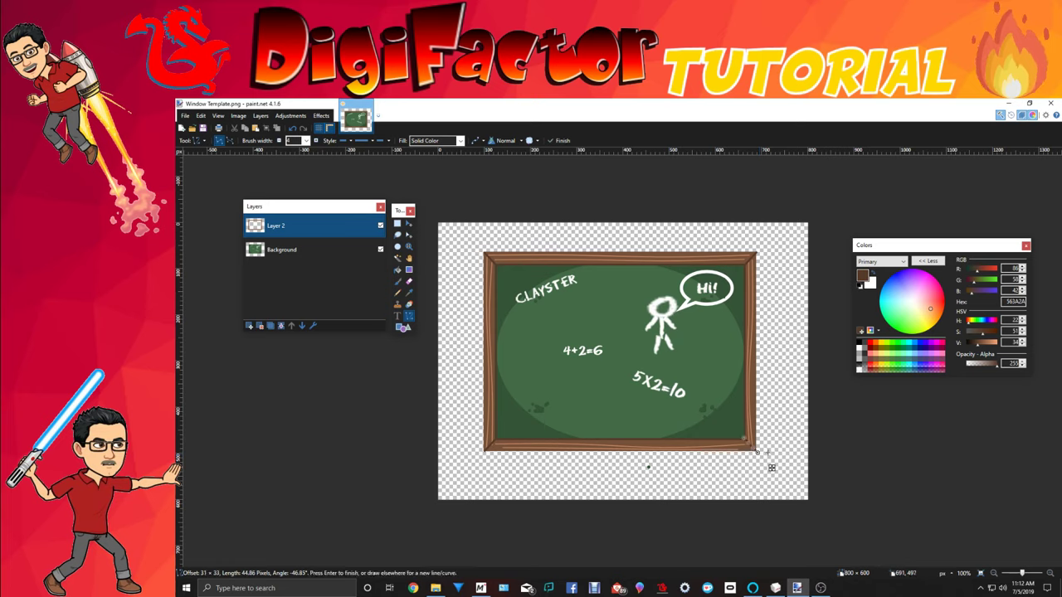
pyautogui.press('Return')
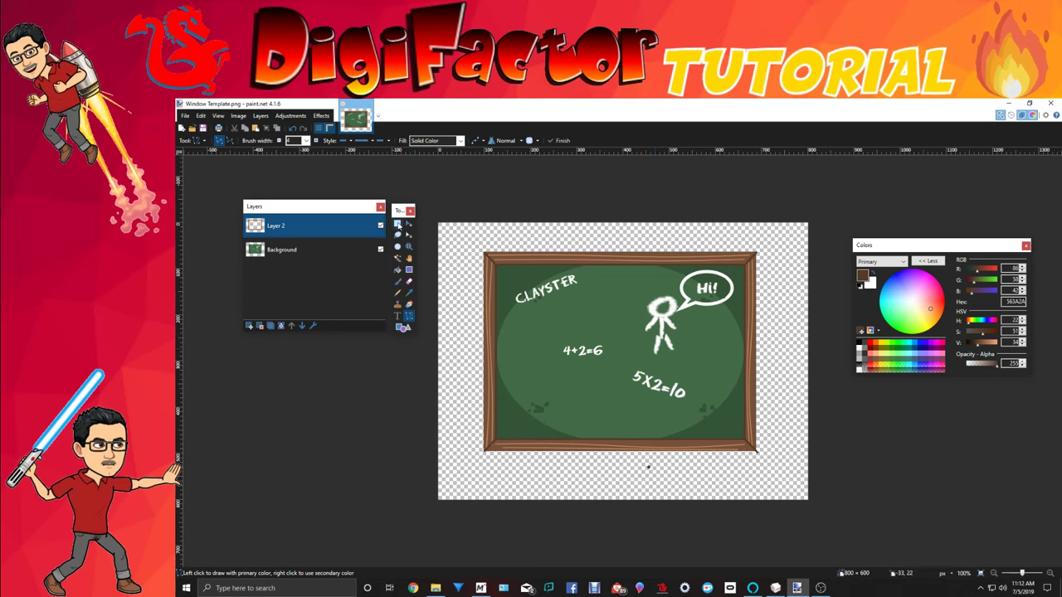
# Select an area of about 627 × 474 pixels around the whole frame and cut the frame from Layer 2.
pyautogui.click(397, 224)
pyautogui.moveTo(477, 242); pyautogui.dragTo(765, 459)
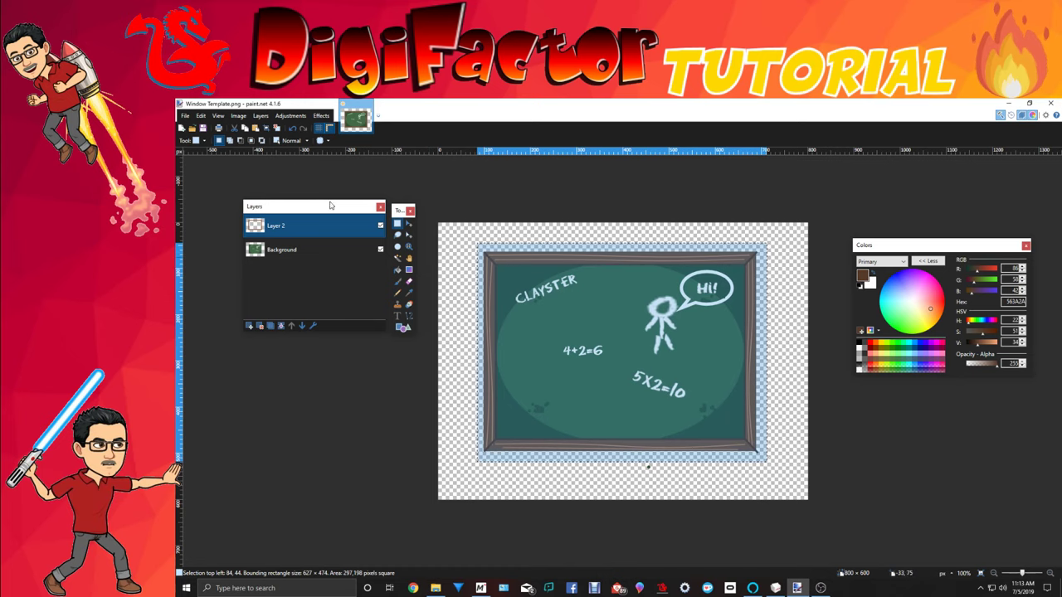
pyautogui.click(234, 128)
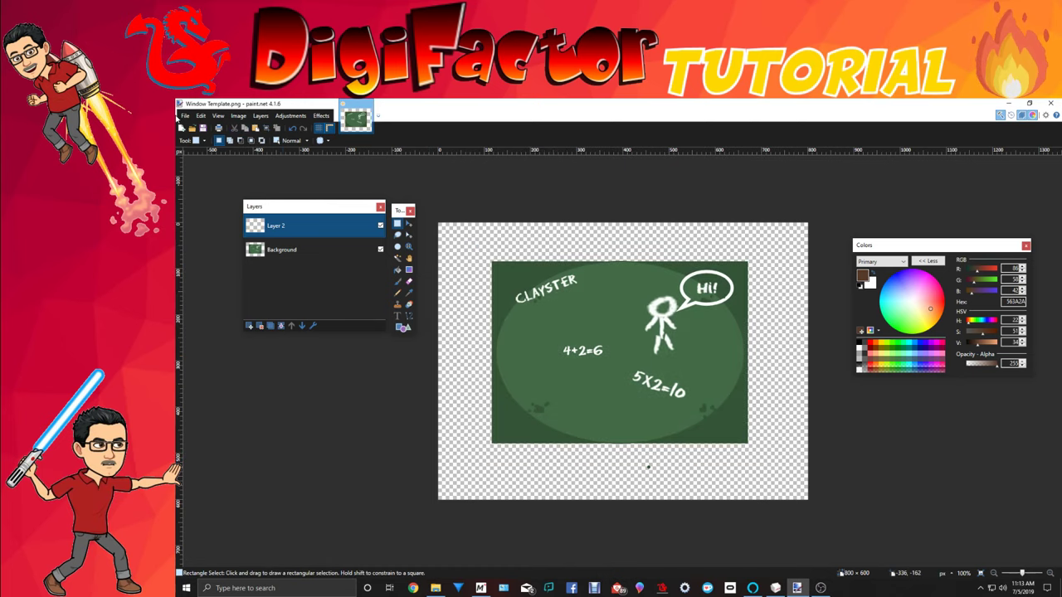
# Create a new 627 × 474 pixel image and paste the cut frame into it.
pyautogui.click(185, 116)
pyautogui.click(186, 128)
pyautogui.hotkey('ctrl', 'n')
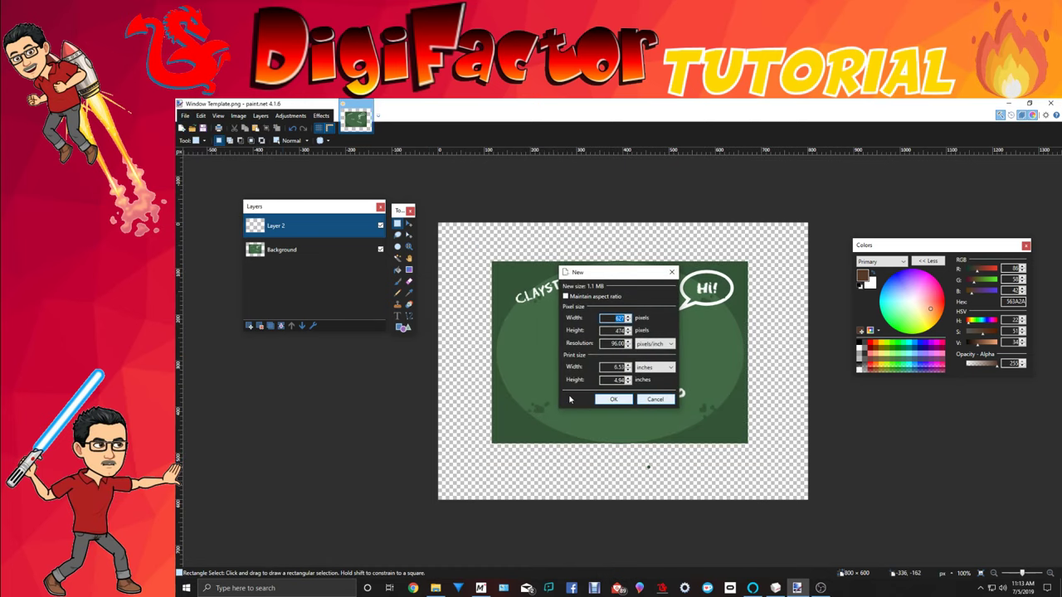
pyautogui.click(614, 400)
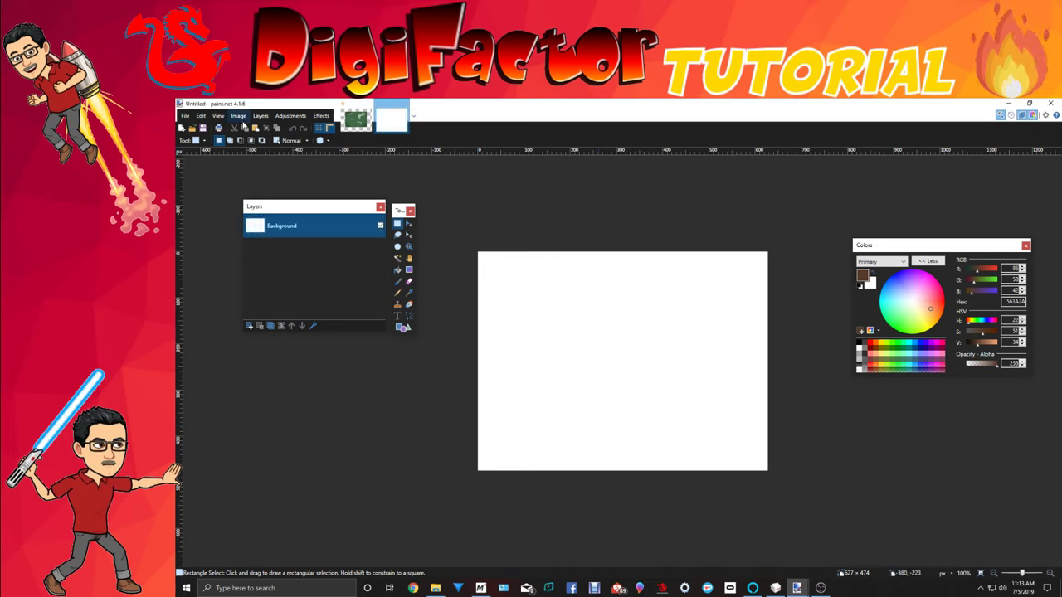
pyautogui.click(255, 129)
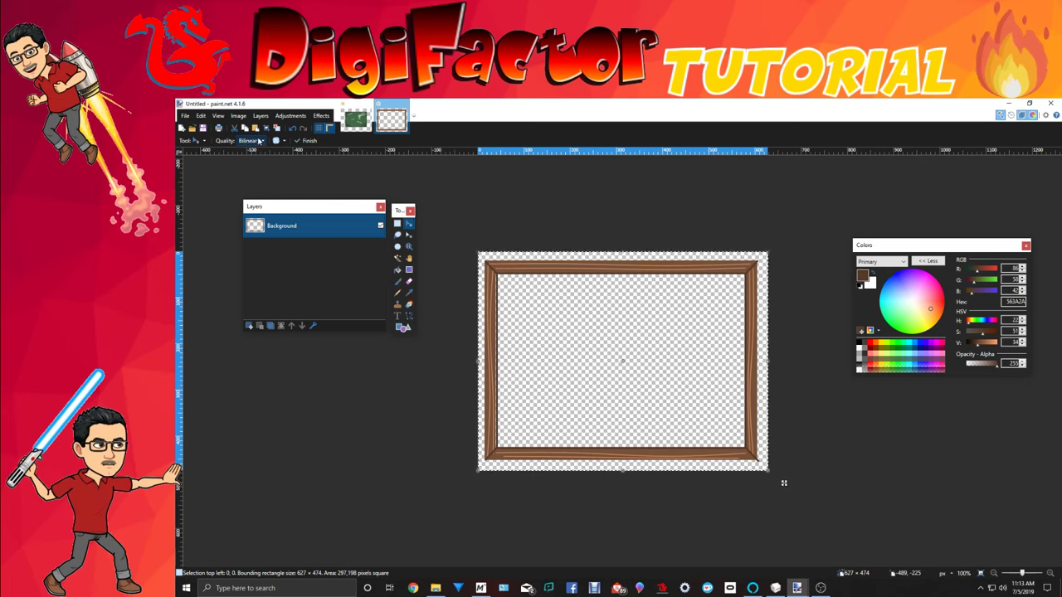
# Put the frame back over the chalkboard in Window Template.png and flatten the image.
pyautogui.click(354, 124)
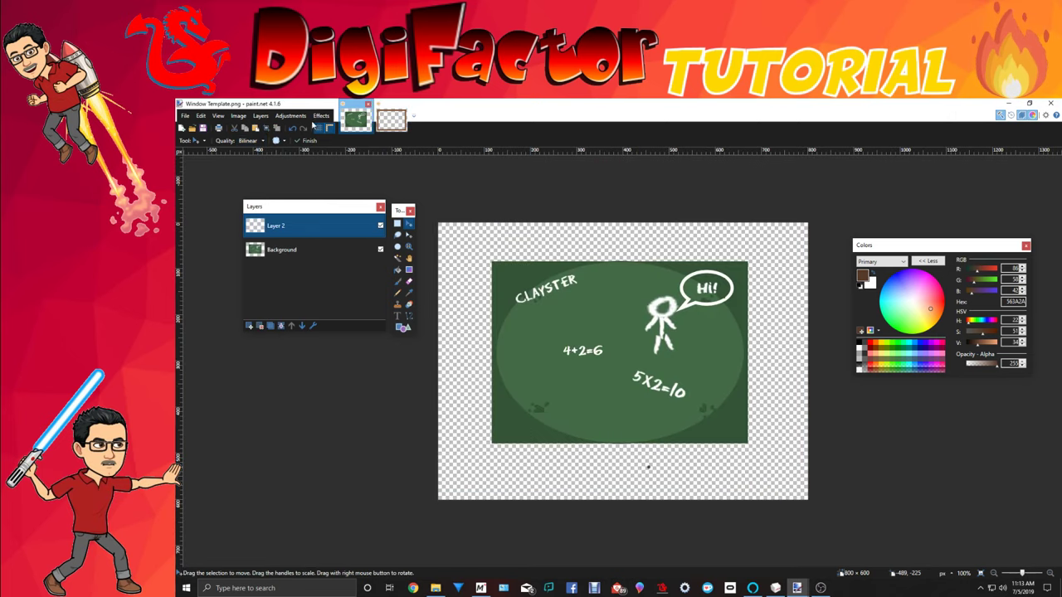
pyautogui.hotkey('ctrl', 'v')
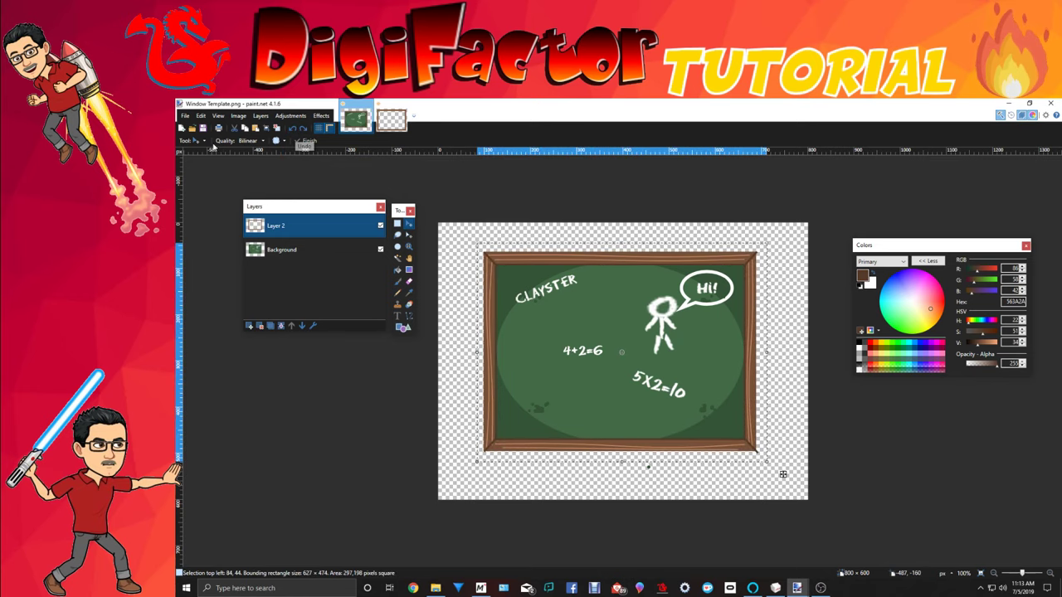
pyautogui.click(238, 116)
pyautogui.click(245, 228)
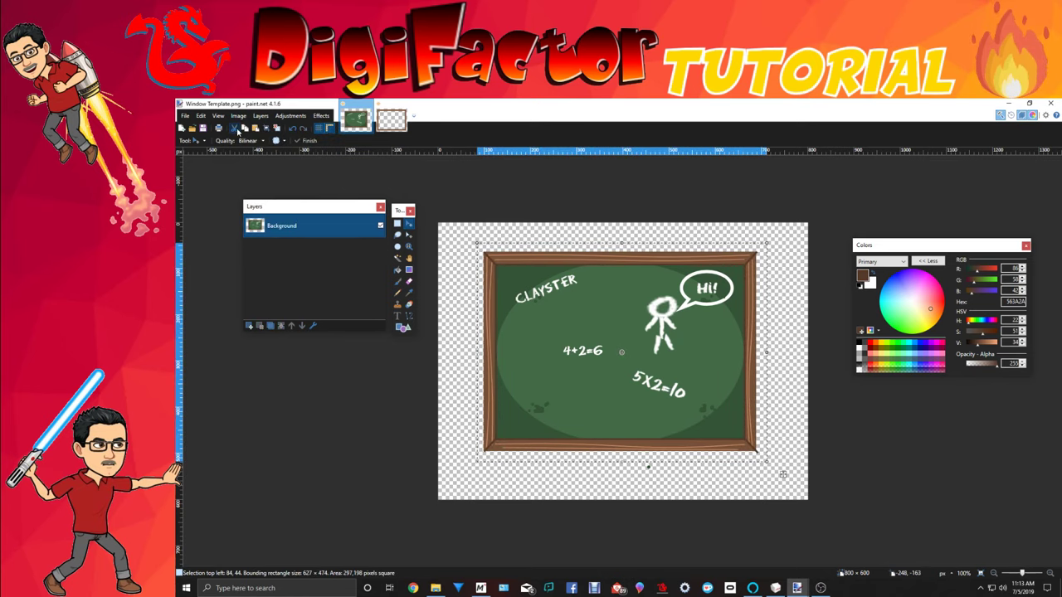
# Move the flattened, framed chalkboard into the new image and save it as Chalk Board.png with the default PNG settings.
pyautogui.hotkey('ctrl', 'x')
pyautogui.hotkey('ctrl', 'alt', 'v')
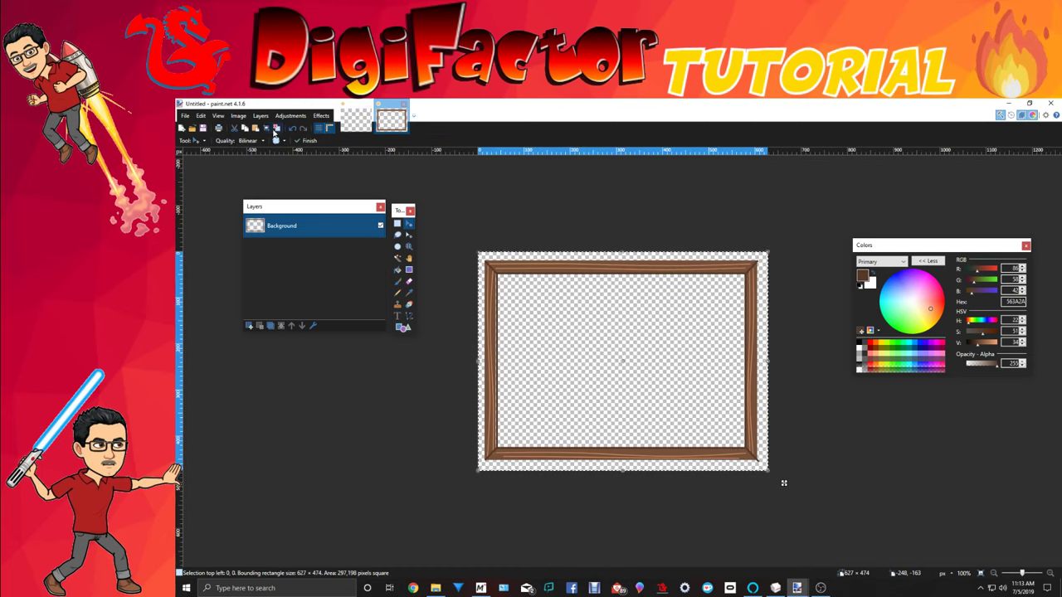
pyautogui.click(185, 116)
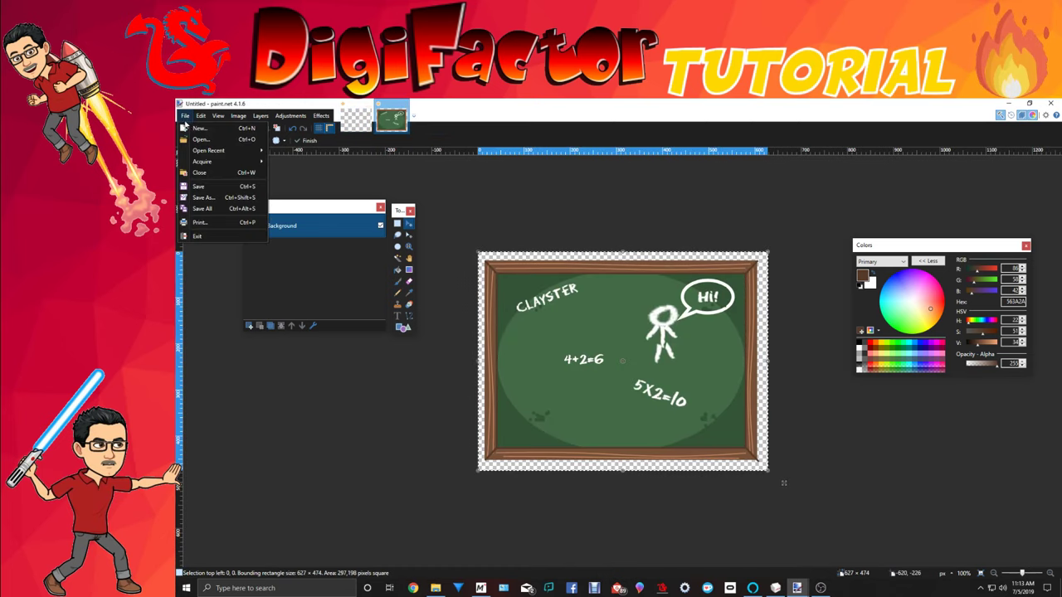
pyautogui.click(199, 197)
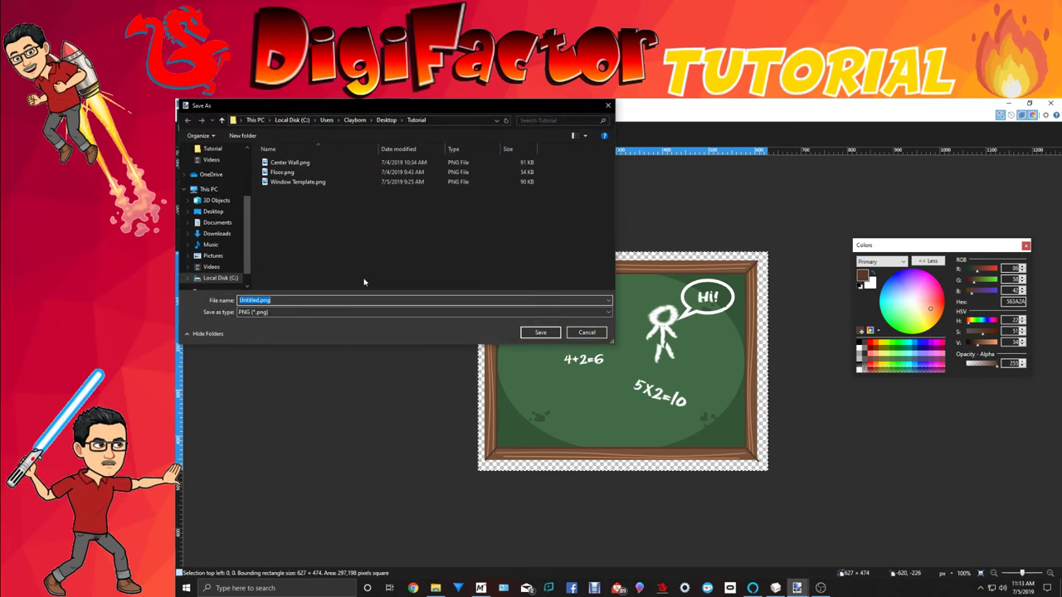
pyautogui.press('BackSpace')
pyautogui.write('Chalk Board')
pyautogui.click(543, 332)
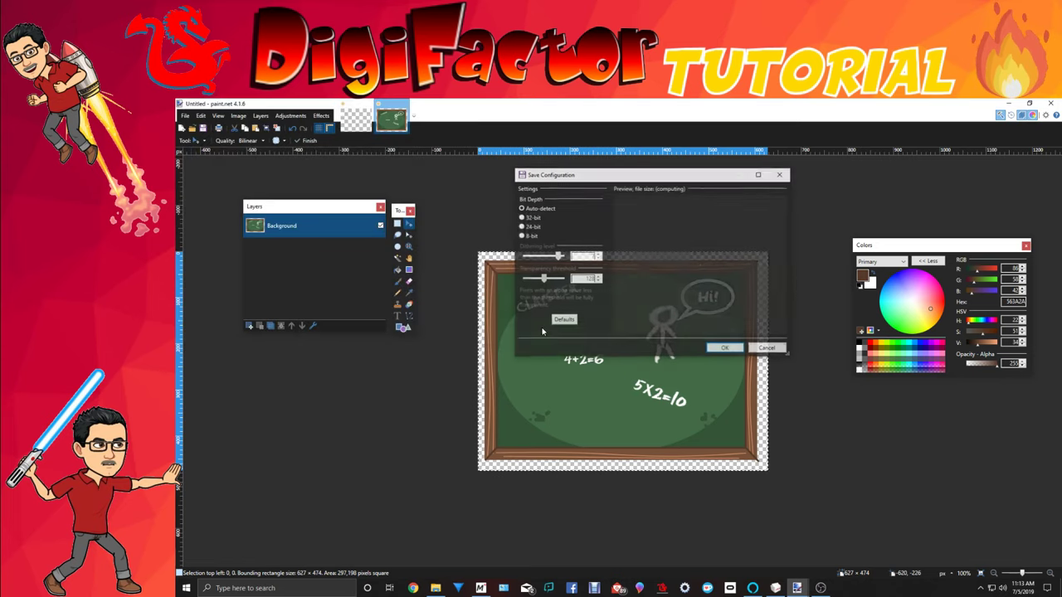
pyautogui.click(721, 349)
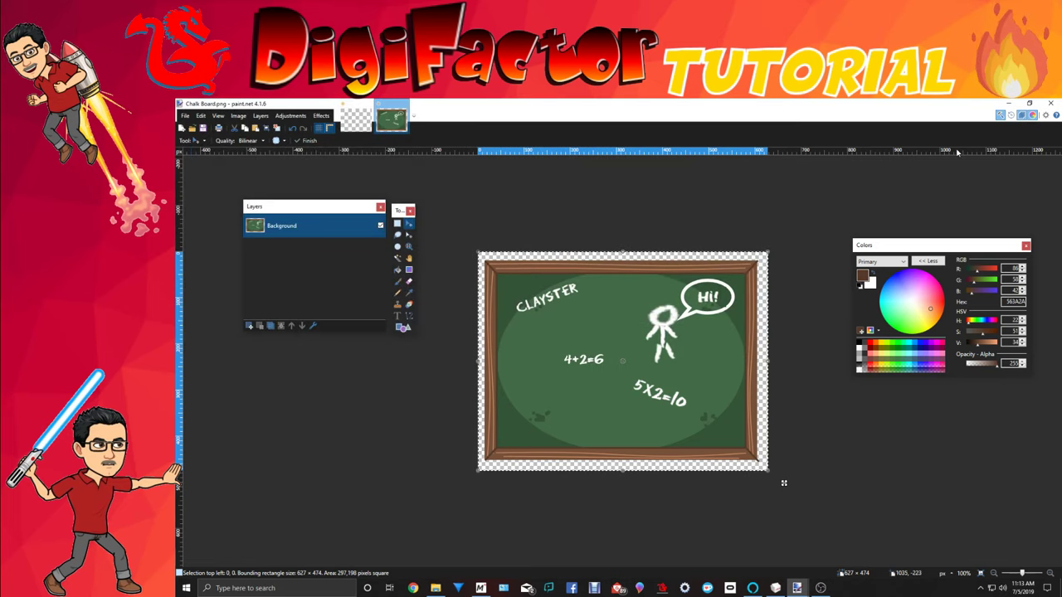
# Switch to MilkShape 3D and start a new model, discarding the unsaved changes to the window model.
pyautogui.click(1011, 104)
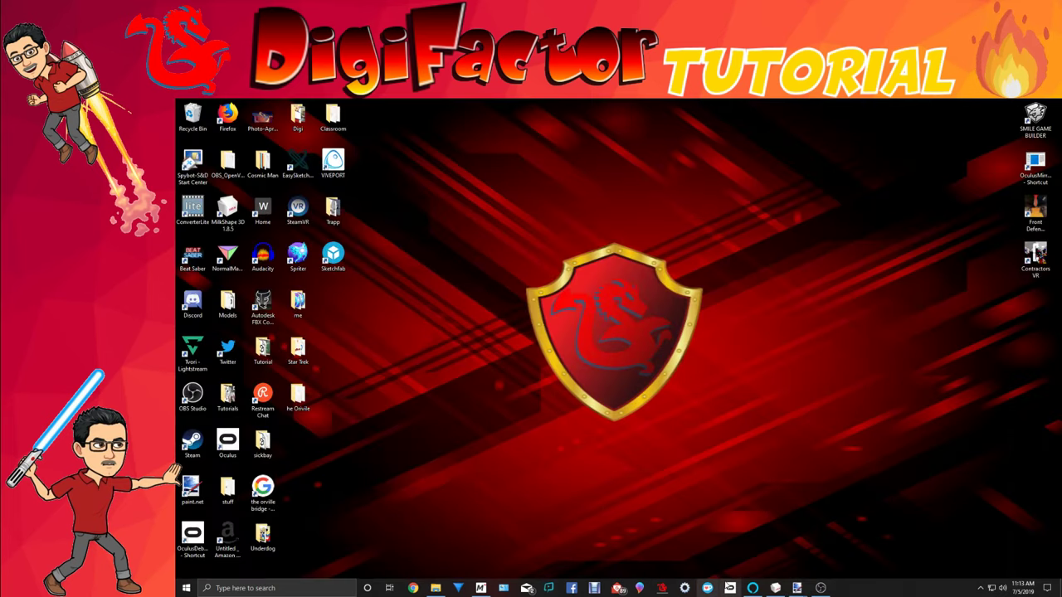
pyautogui.click(775, 587)
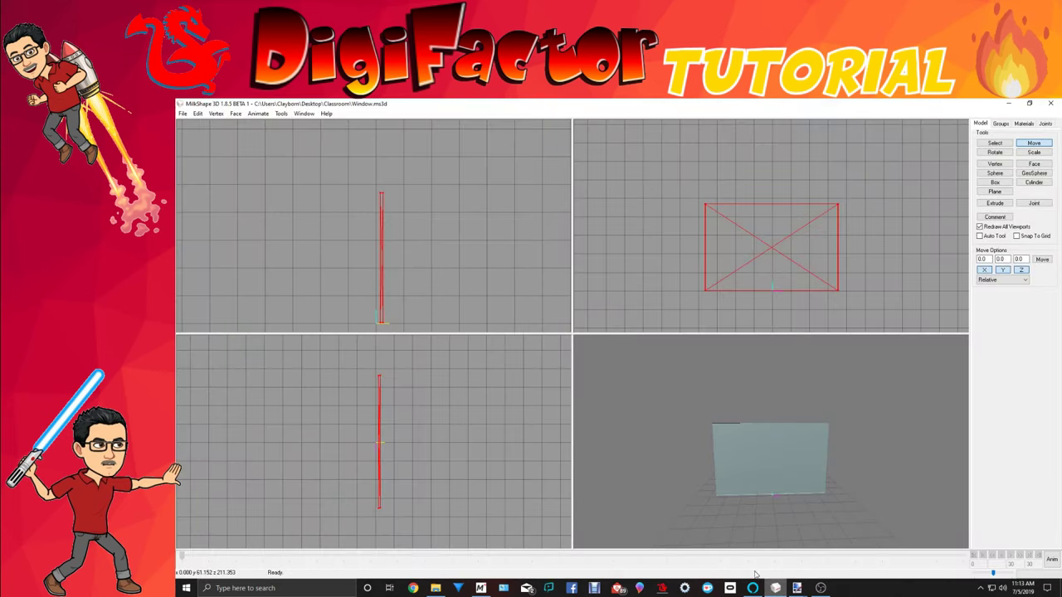
pyautogui.click(181, 114)
pyautogui.click(188, 130)
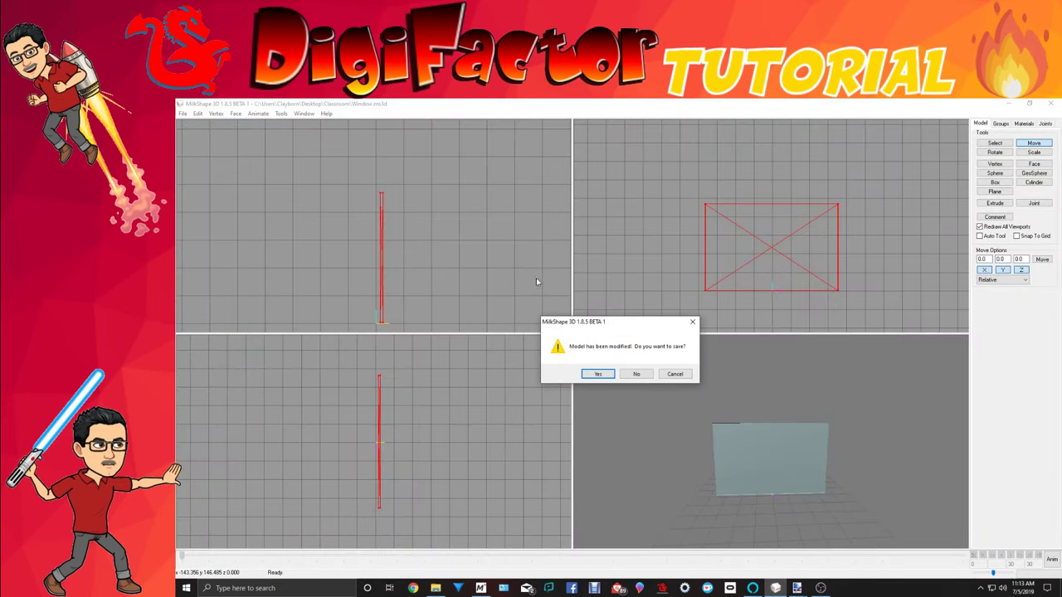
pyautogui.moveTo(623, 376); pyautogui.dragTo(628, 390)
pyautogui.click(635, 374)
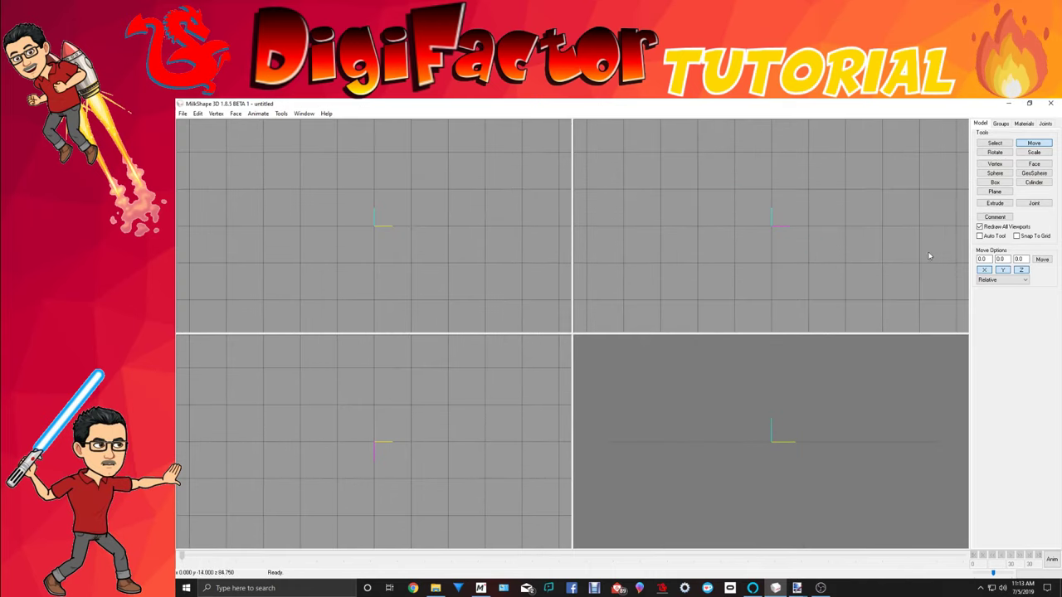
# Draw a landscape-format box around the origin and scale its depth down to a thin board.
pyautogui.click(994, 181)
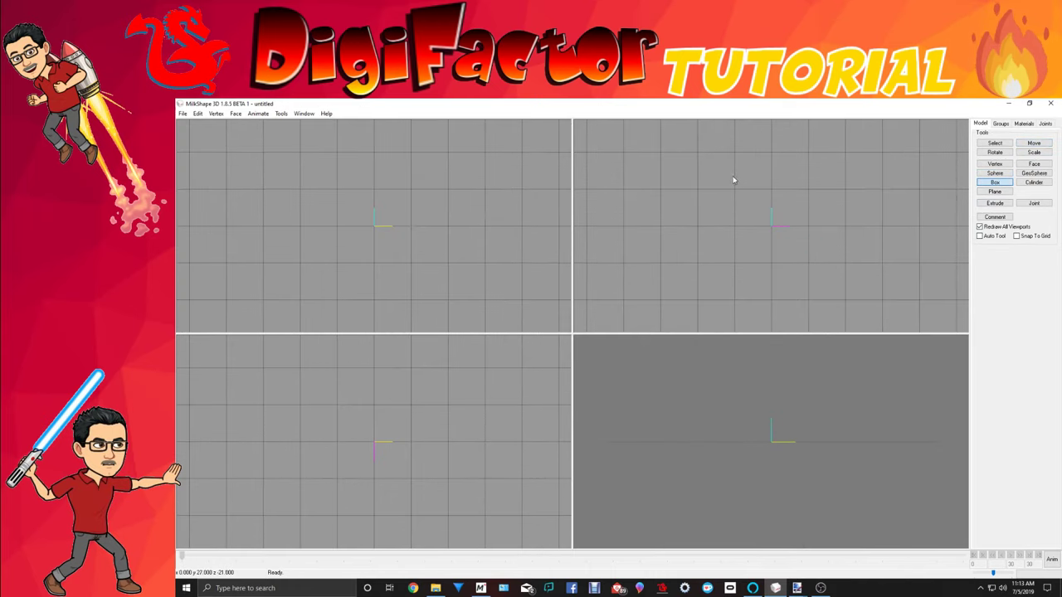
pyautogui.moveTo(695, 151); pyautogui.dragTo(864, 262)
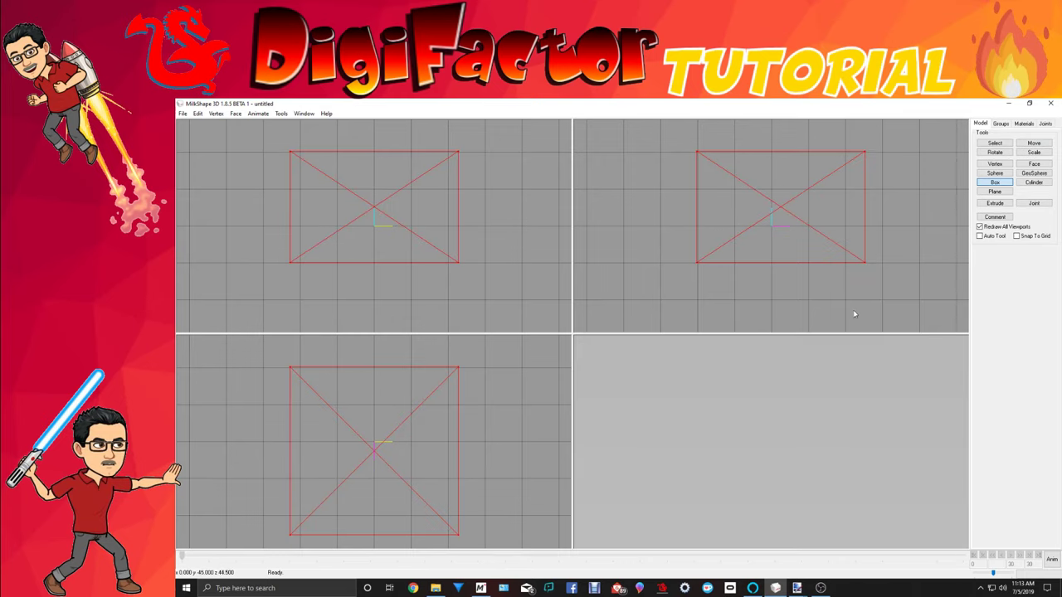
pyautogui.click(1032, 154)
pyautogui.moveTo(362, 275); pyautogui.dragTo(439, 247)
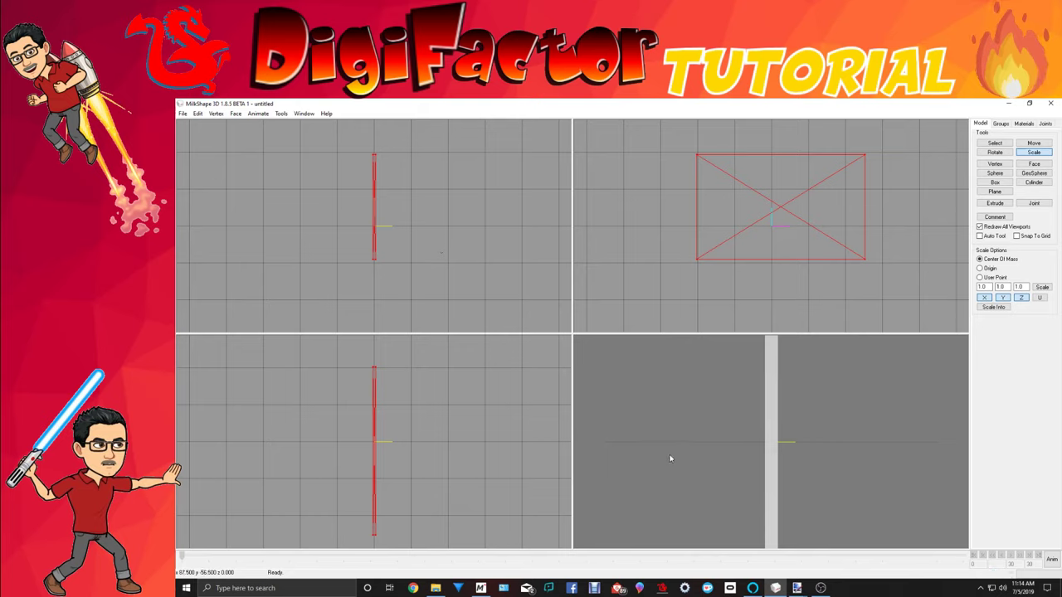
pyautogui.moveTo(670, 457); pyautogui.dragTo(770, 453)
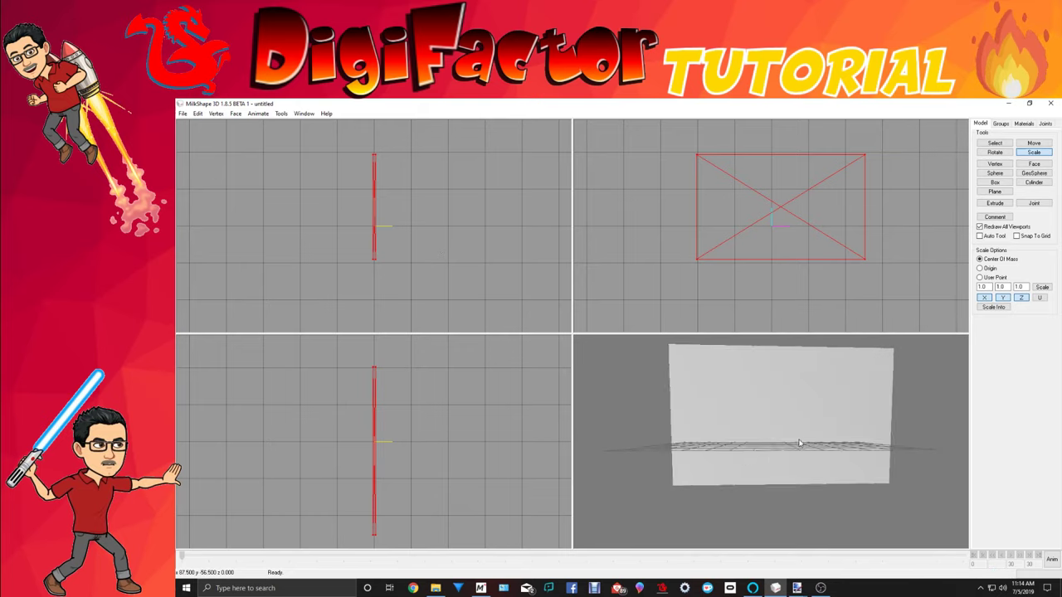
# Create a new material and load Chalk Board.png as its texture.
pyautogui.click(1022, 123)
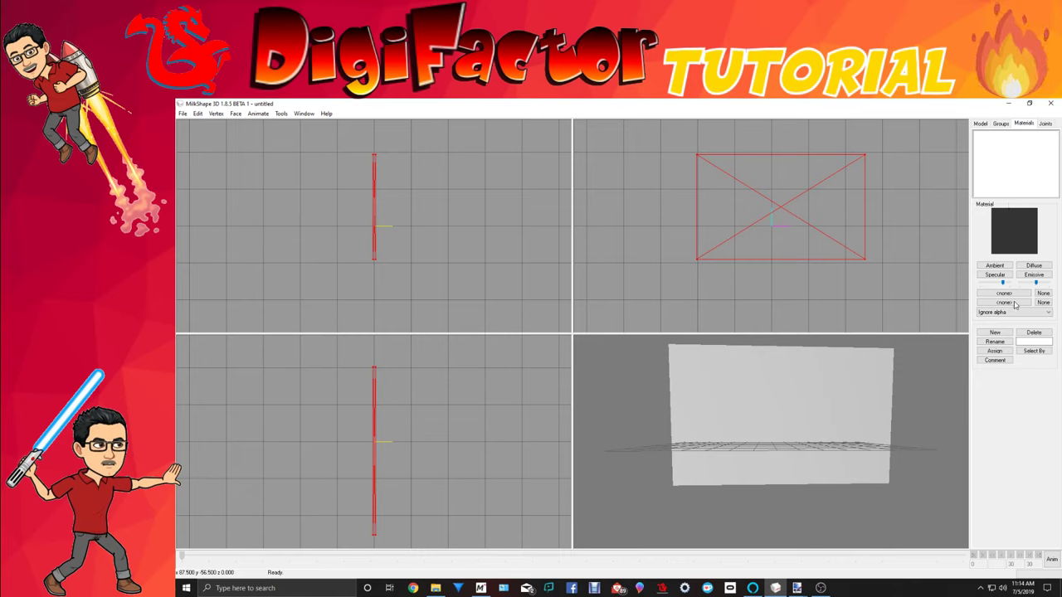
pyautogui.click(994, 331)
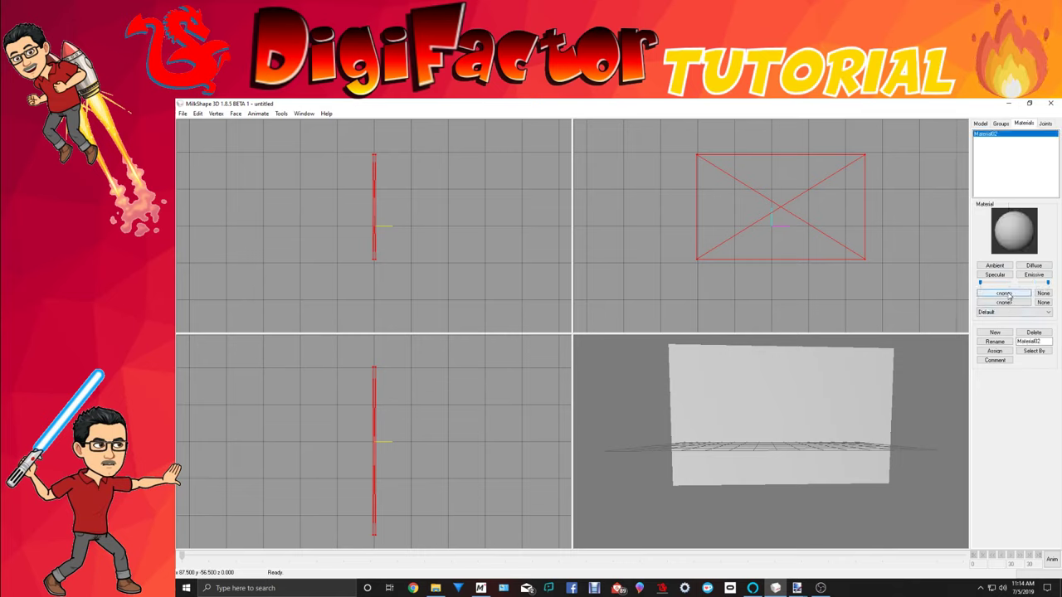
pyautogui.click(1004, 293)
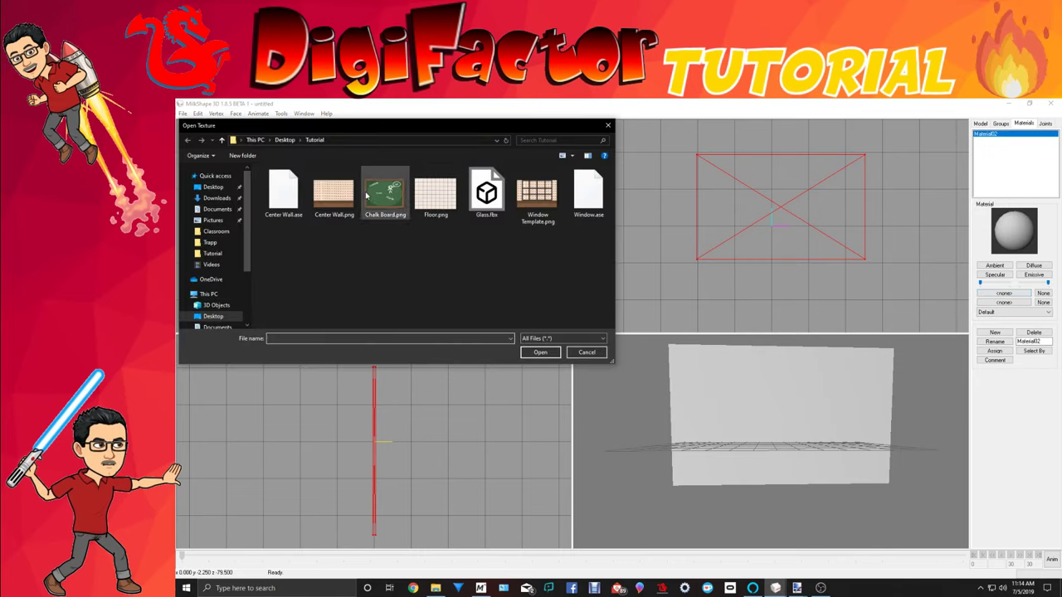
pyautogui.click(385, 193)
pyautogui.click(531, 352)
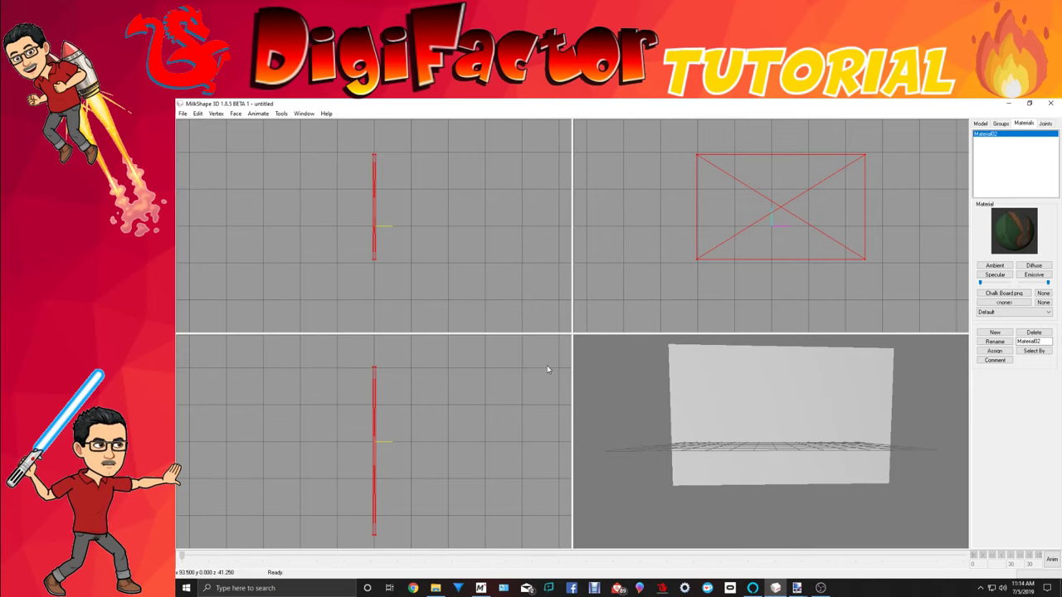